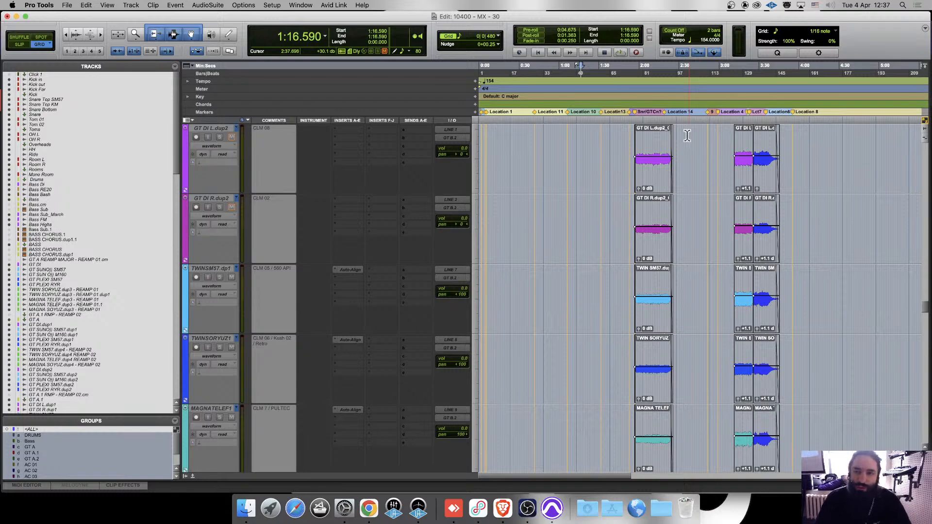
scroll(687, 136, "up", 15)
scroll(687, 135, "up", 15)
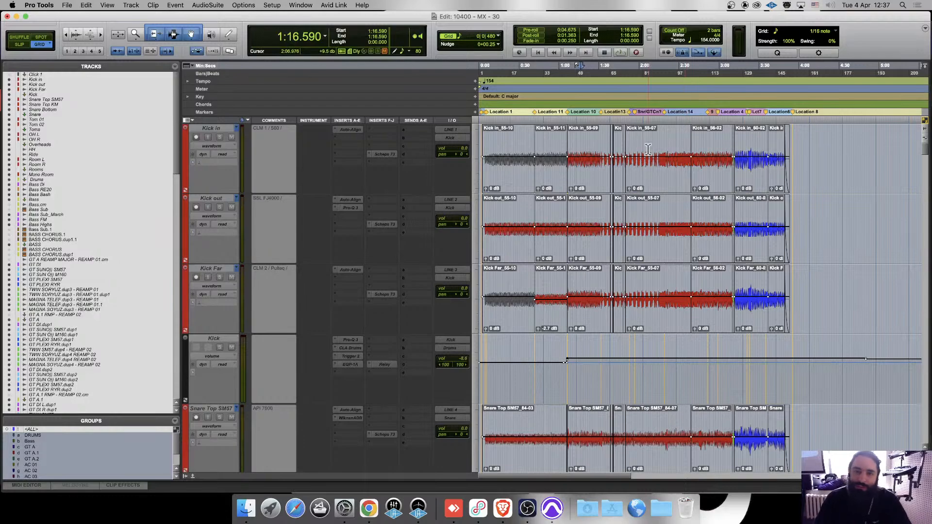
scroll(553, 164, "down", 15)
scroll(553, 164, "down", 15)
scroll(555, 169, "down", 5)
Switch to the Brave browser and present the entire screen to everyone in the Google Meet call.
left_click(503, 508)
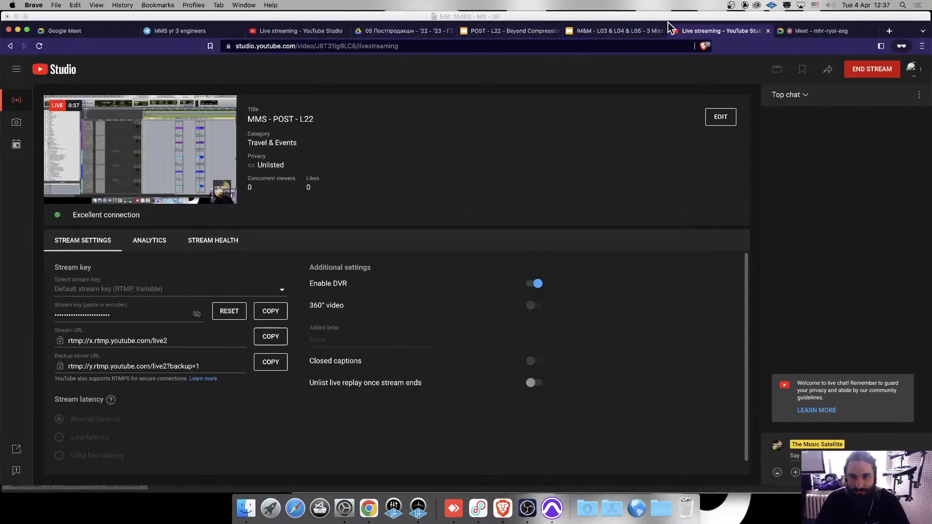
right_click(780, 36)
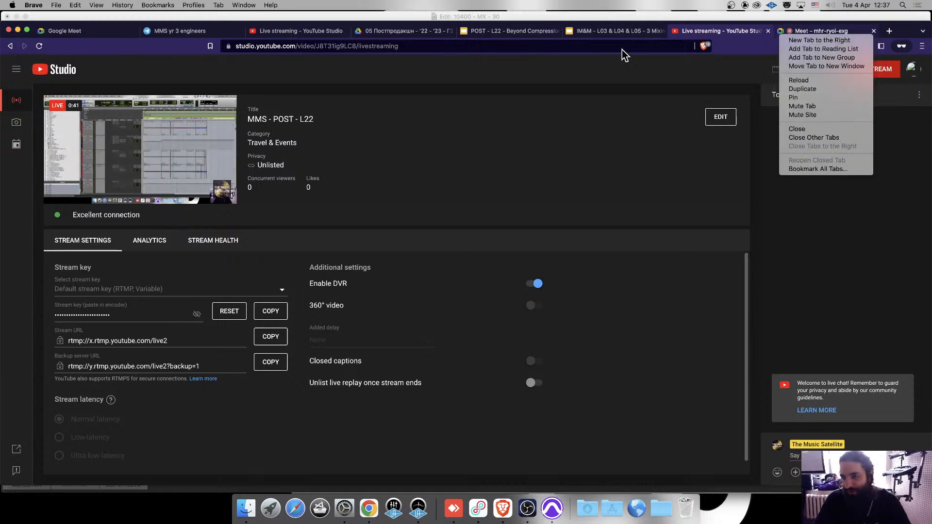
left_click(750, 226)
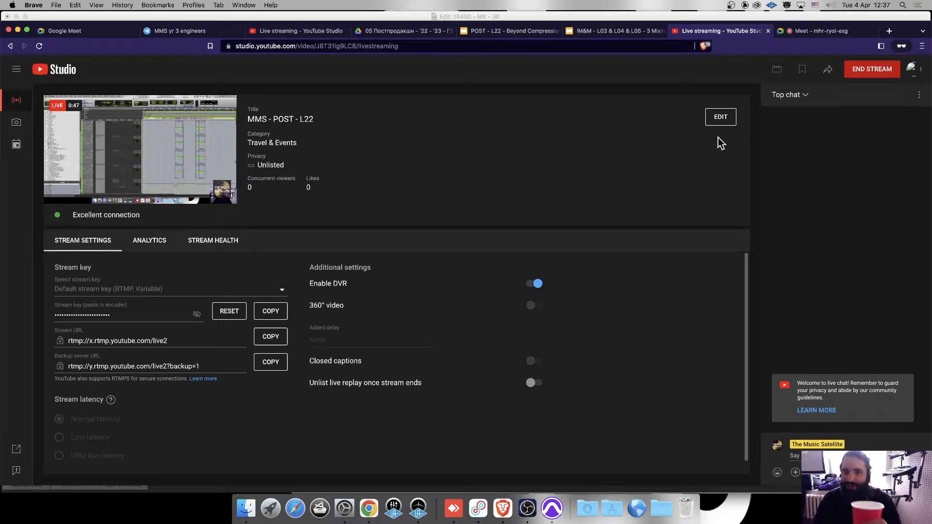
left_click(782, 31)
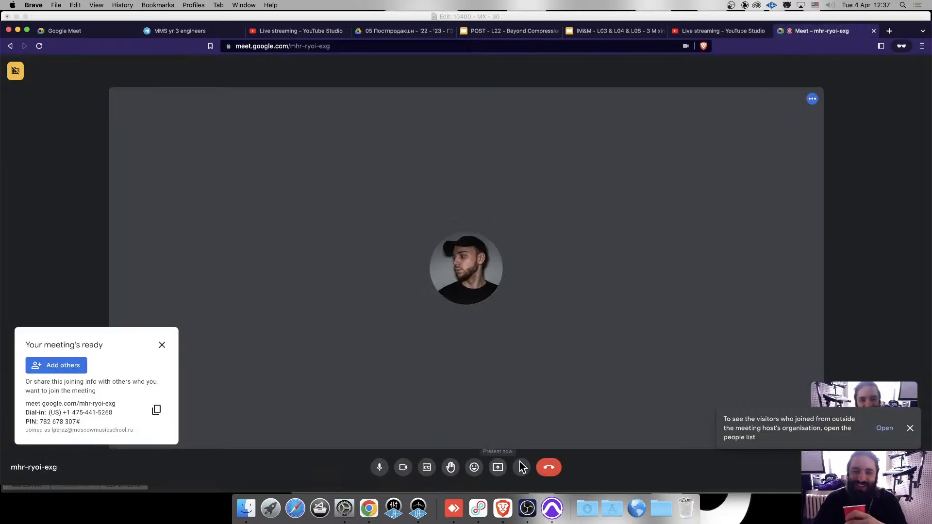
left_click(500, 472)
left_click(549, 399)
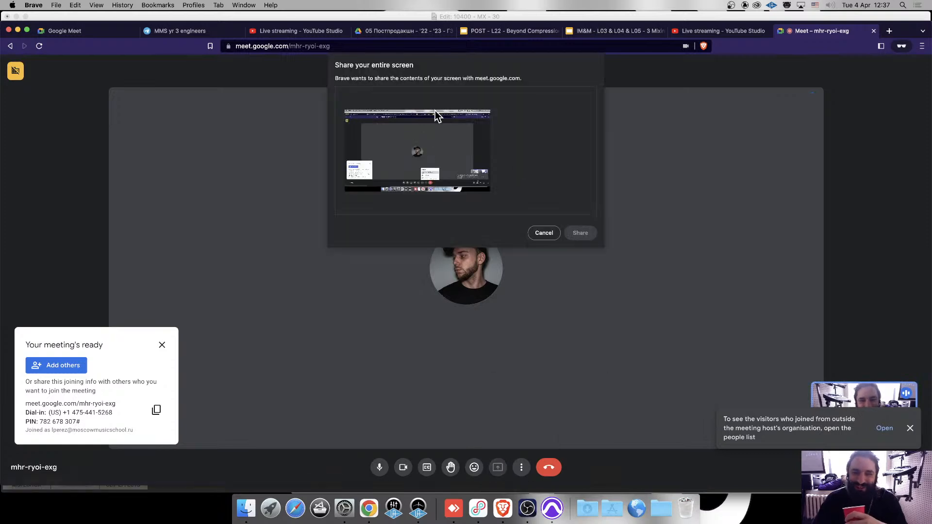
left_click(580, 233)
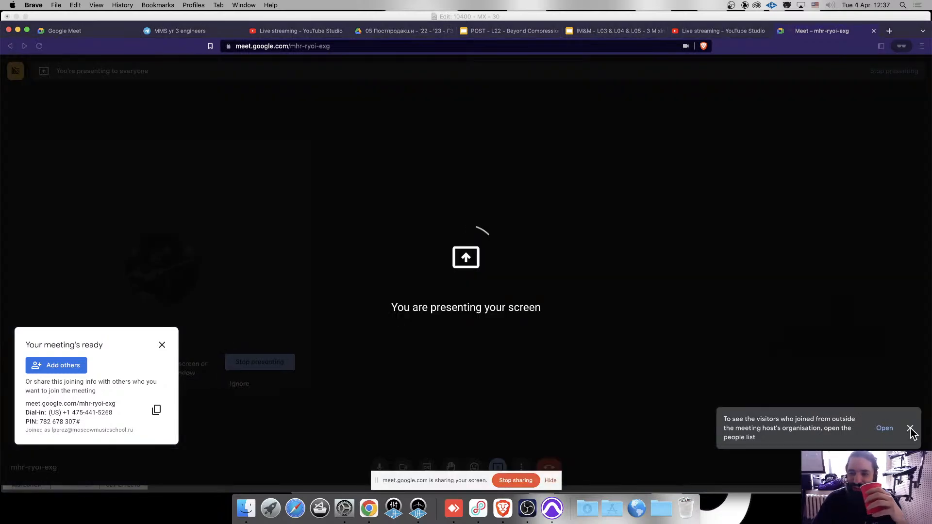
left_click(911, 429)
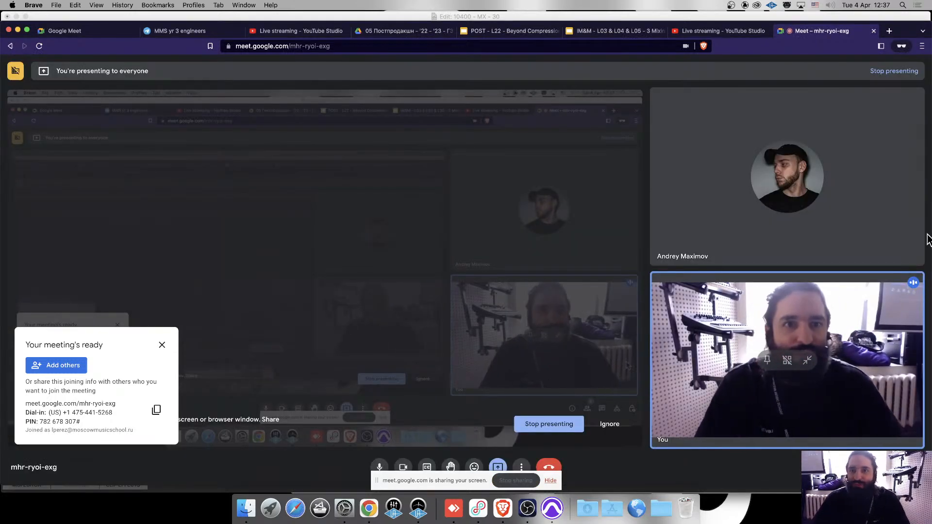
Close the presentation "IM&M - L03 & L04 & L05 - 3 Mixing Paths that lead to Rome".
left_click(616, 32)
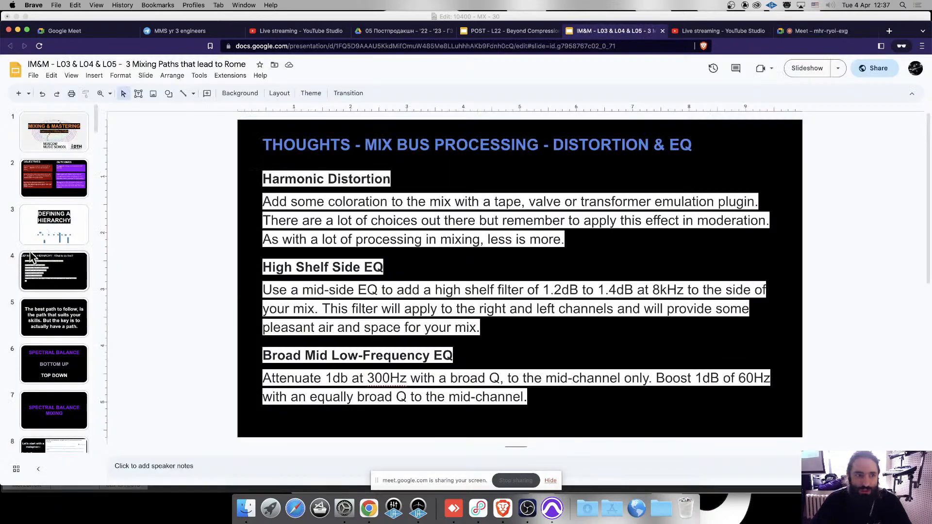
left_click(662, 31)
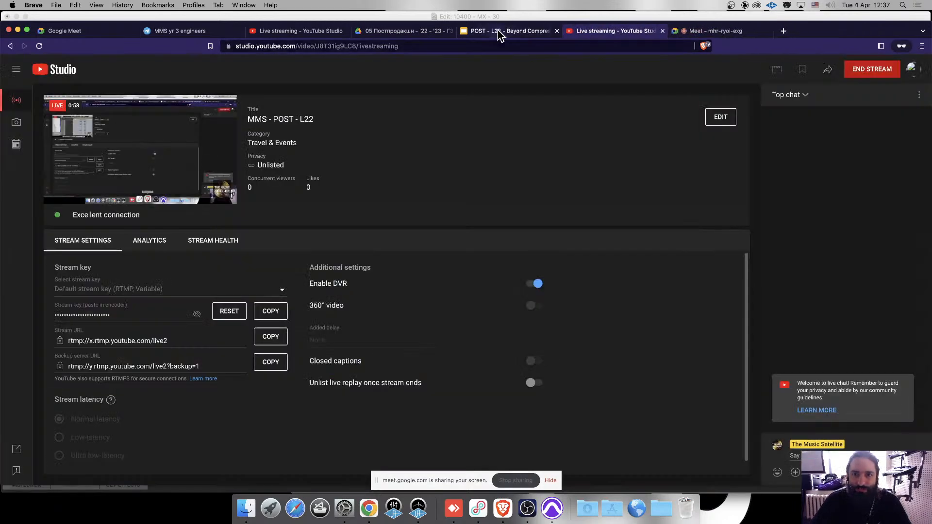
Look through the open Drive folder, YouTube Studio live stream, Meet call and "POST - L22 - Beyond Compression" presentation.
left_click(500, 33)
left_click(403, 32)
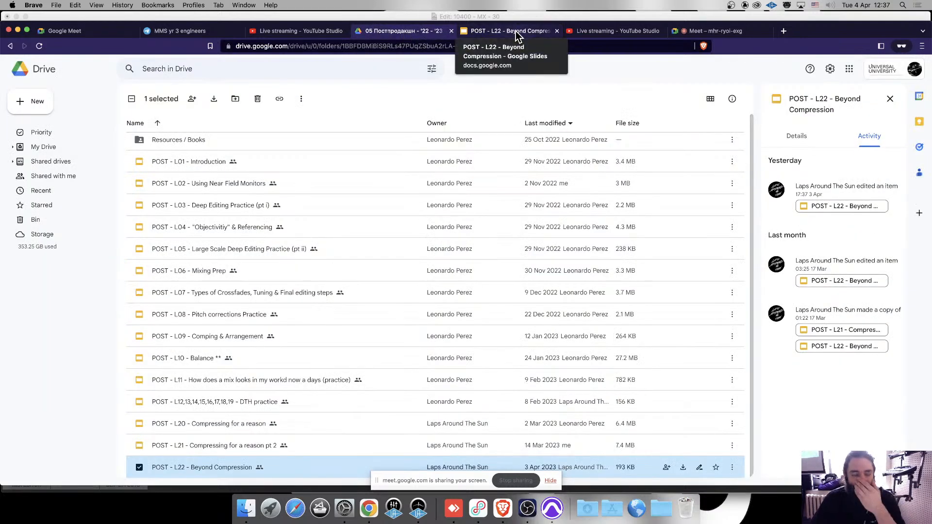
left_click(284, 30)
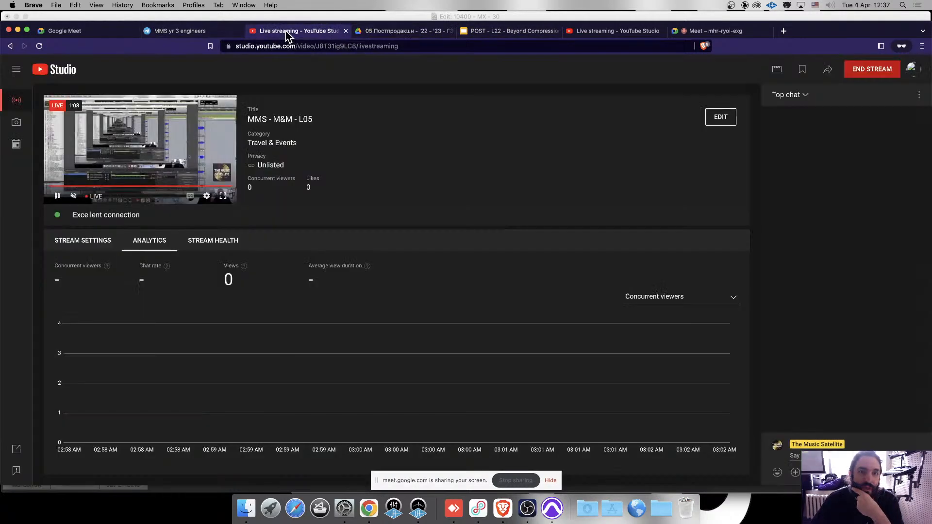
left_click(420, 33)
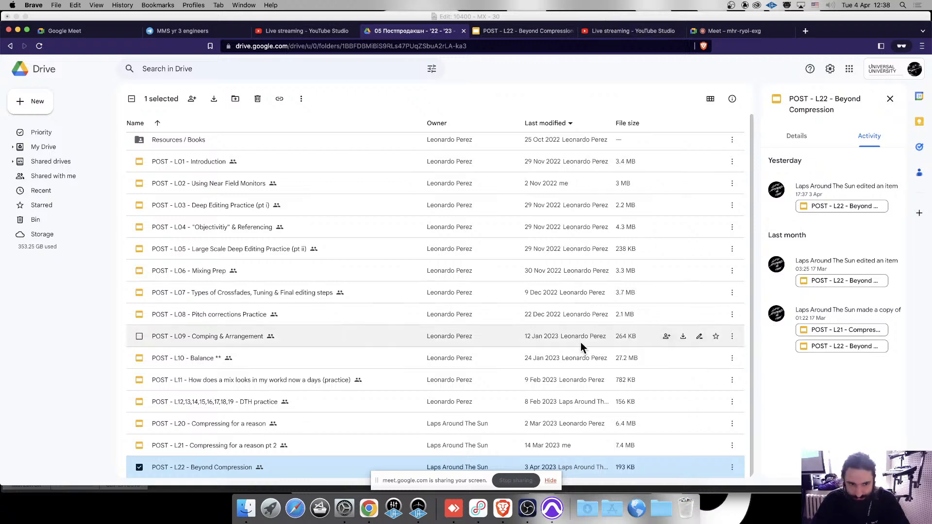
left_click(531, 31)
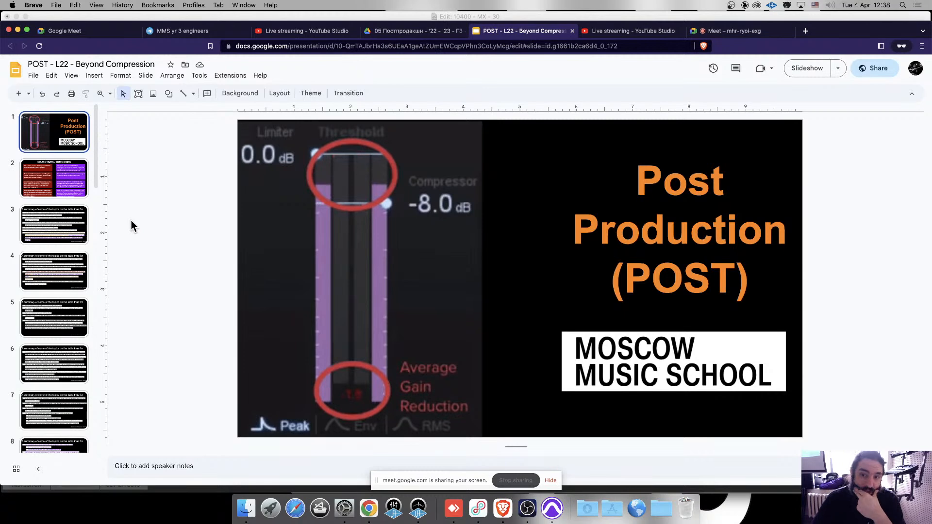
left_click(724, 31)
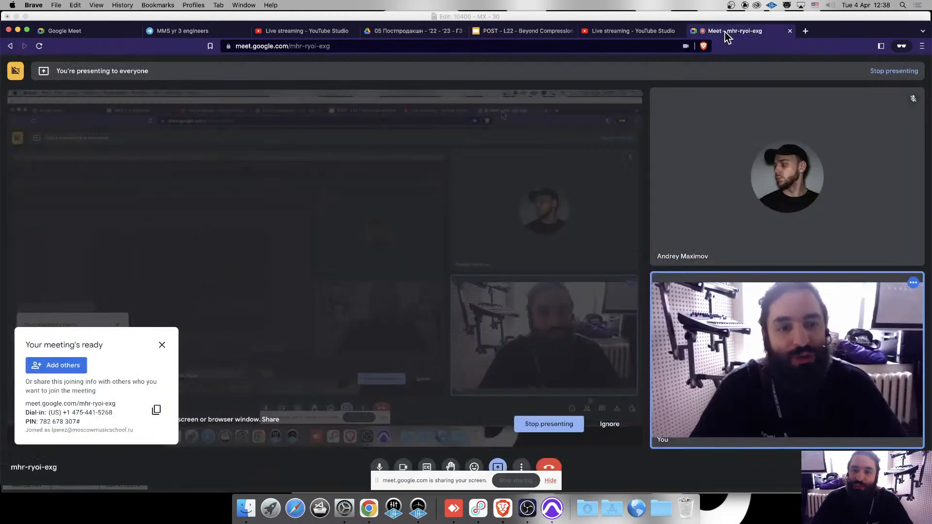
left_click(539, 35)
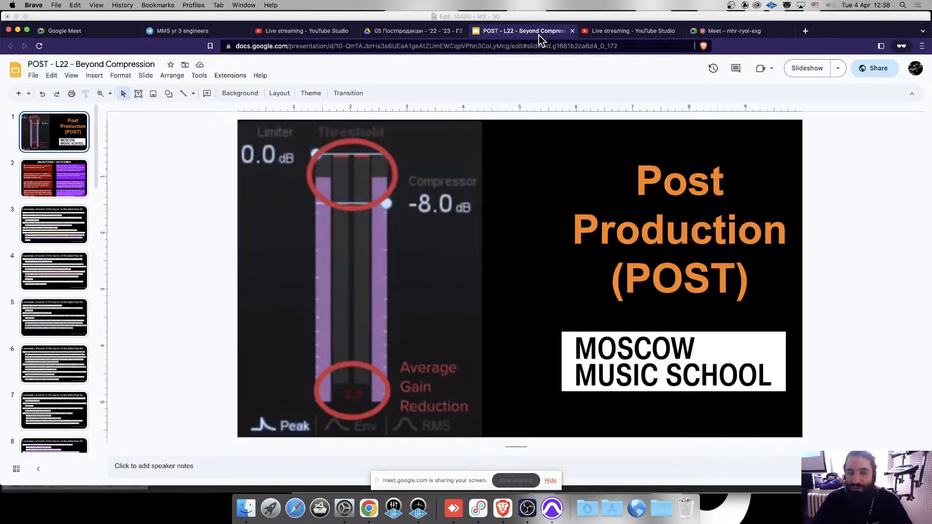
scroll(63, 219, "down", 7)
scroll(62, 214, "up", 7)
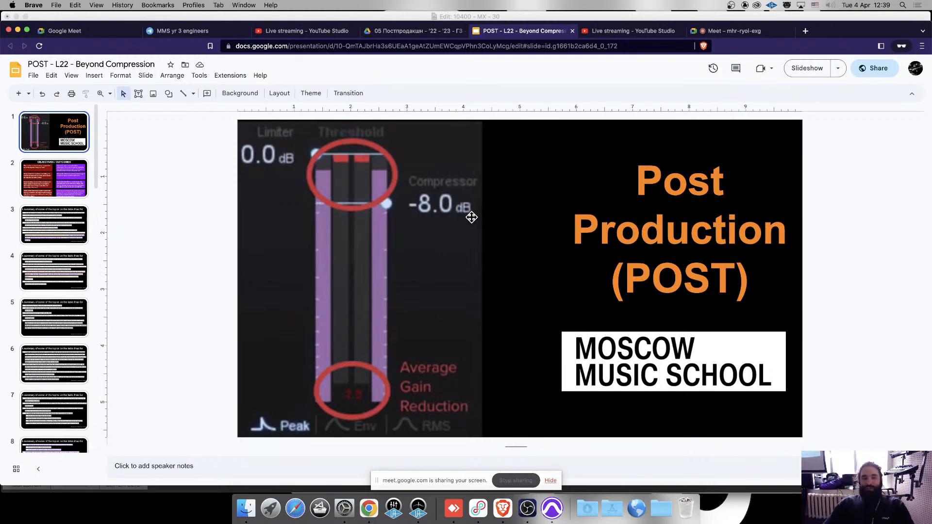
Highlight the L20, L21 and L22 lesson presentations in the Drive folder one after another, finishing on "POST - L22 - Beyond Compression".
left_click(430, 30)
left_click(242, 420)
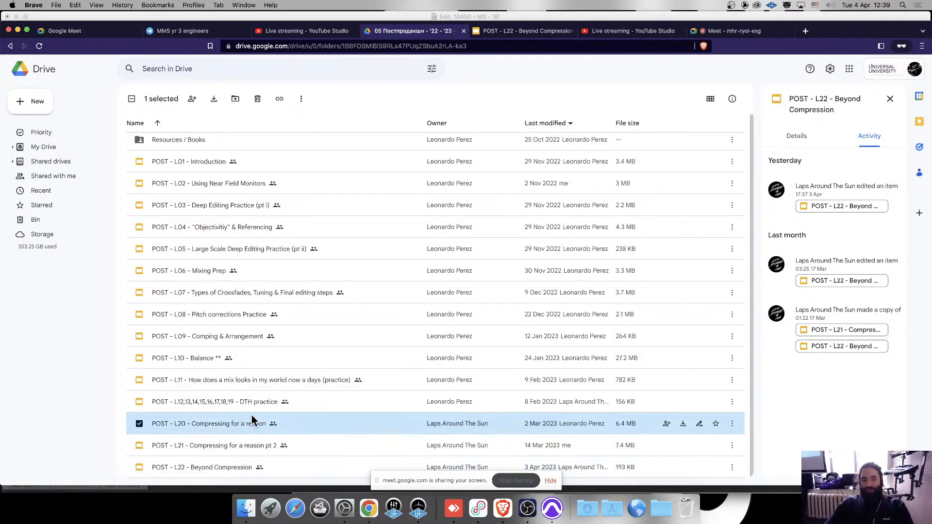
left_click(241, 444)
left_click(232, 420)
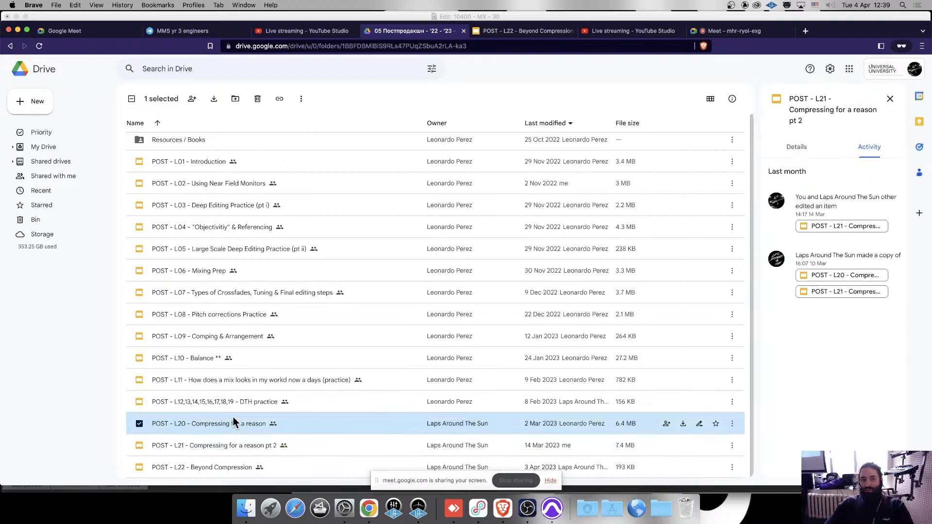
left_click(226, 446)
left_click(238, 469)
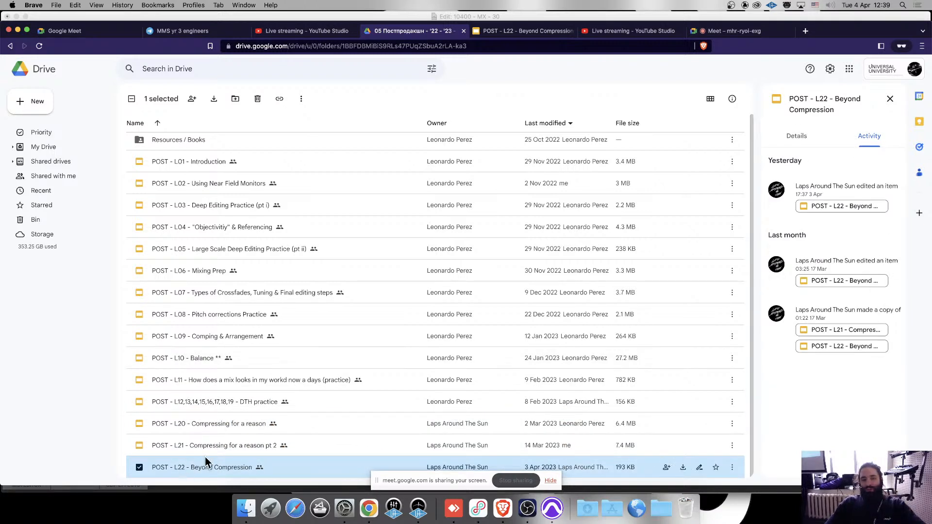
Return to the POST - L22 presentation and start the slideshow from slide 3, "A summary of some of the topics on the table thus far".
left_click(525, 30)
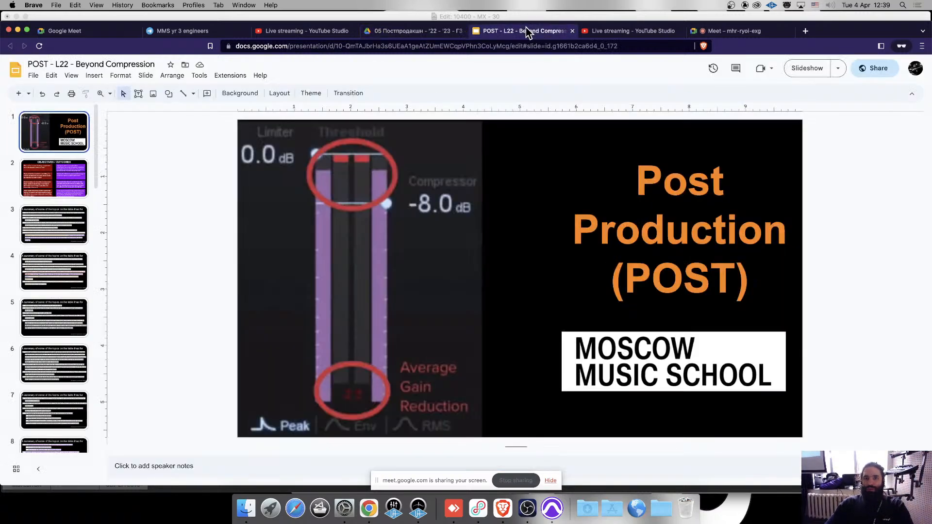
scroll(73, 243, "down", 1)
left_click(70, 207)
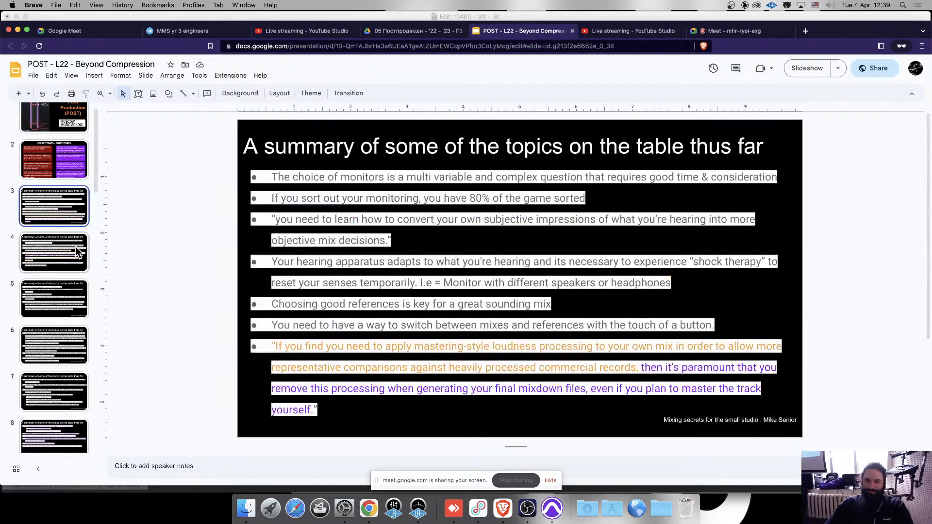
scroll(49, 233, "up", 1)
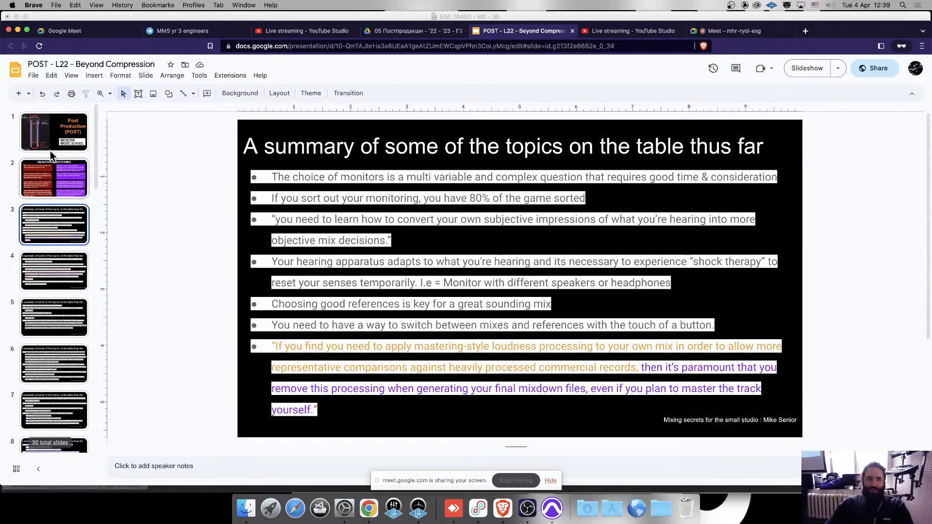
left_click(53, 131)
left_click(70, 228)
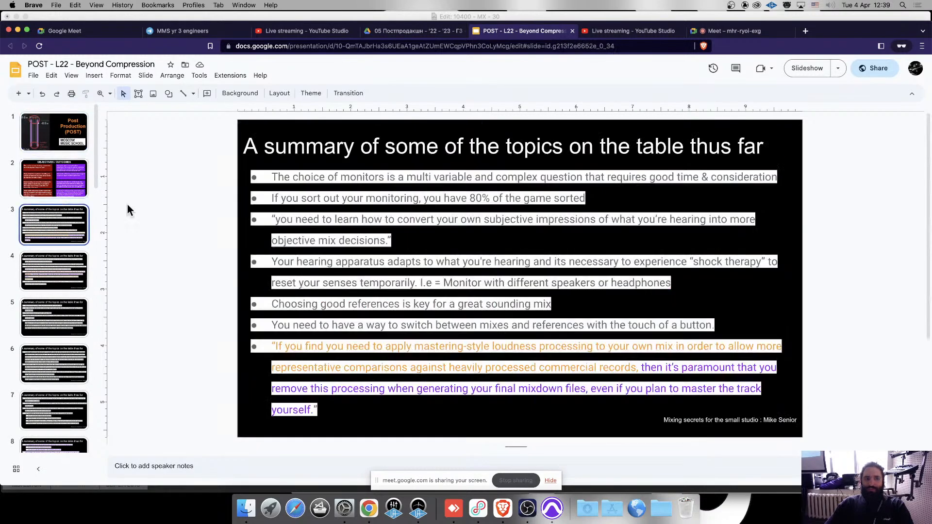
left_click(806, 68)
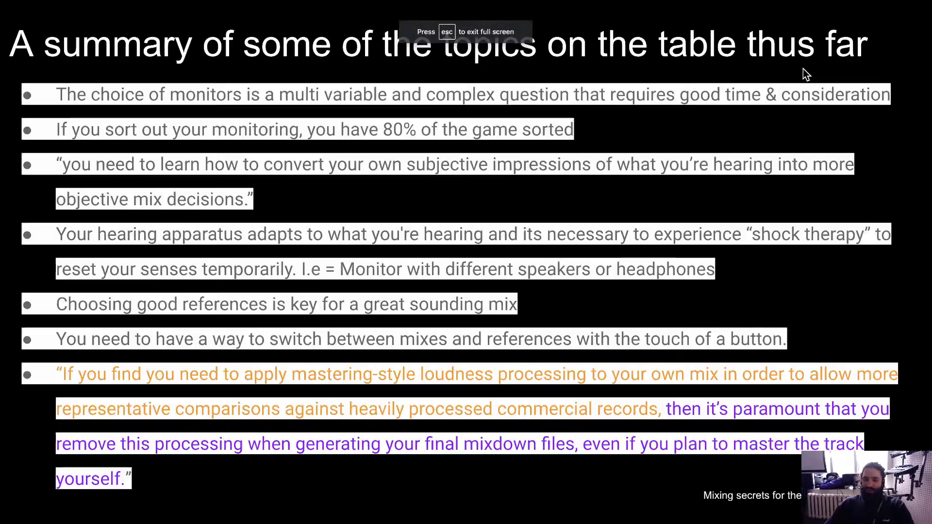
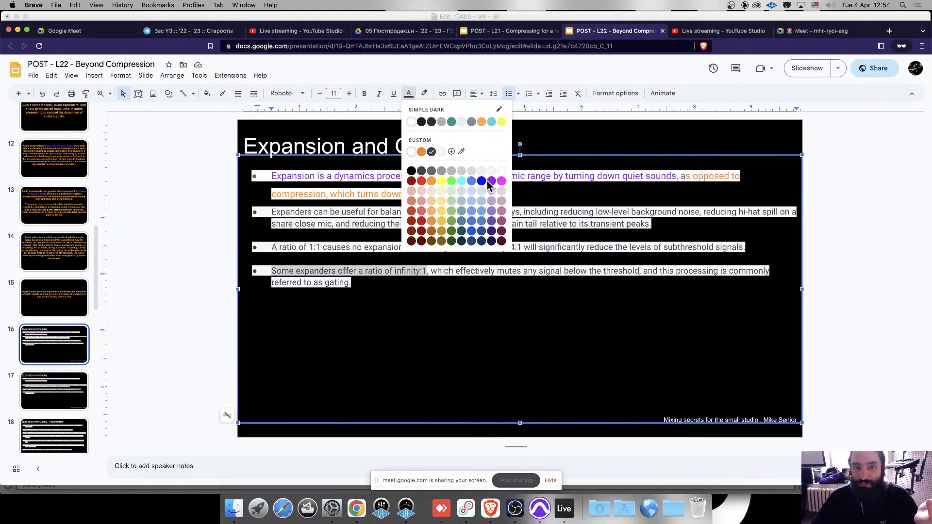
Colour the text "Some expanders offer a ratio of infinity:1" purple on the Expansion and Gating slide.
left_click(491, 182)
left_click(451, 279)
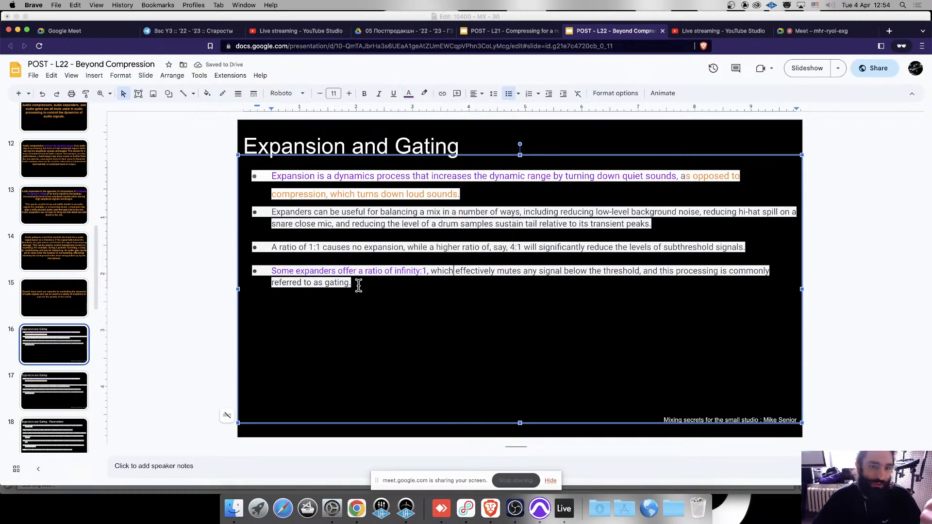
Correct the misspelled word in slide 17's title to "Parameters".
left_click(48, 384)
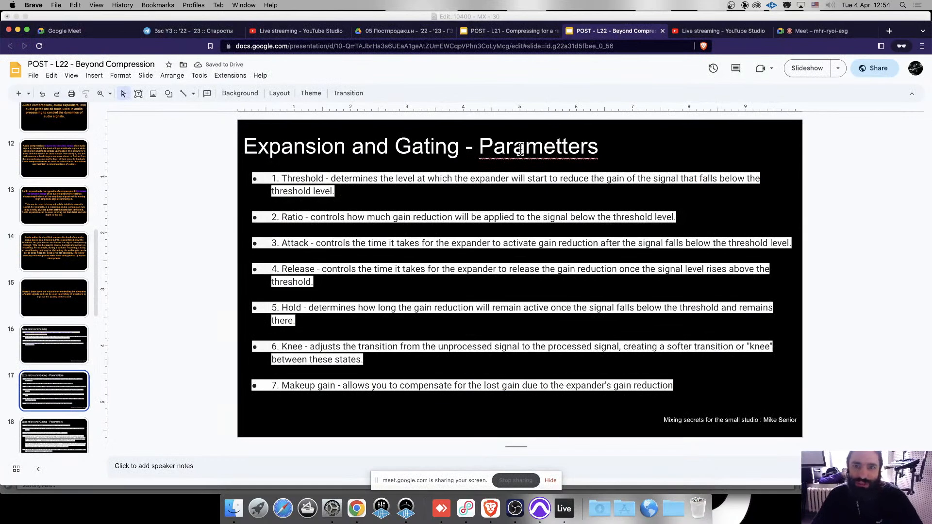
right_click(536, 148)
left_click(553, 173)
Switch to Pro Tools, dismiss the sample rate message and view the kick tracks at the start of the track list.
left_click(538, 500)
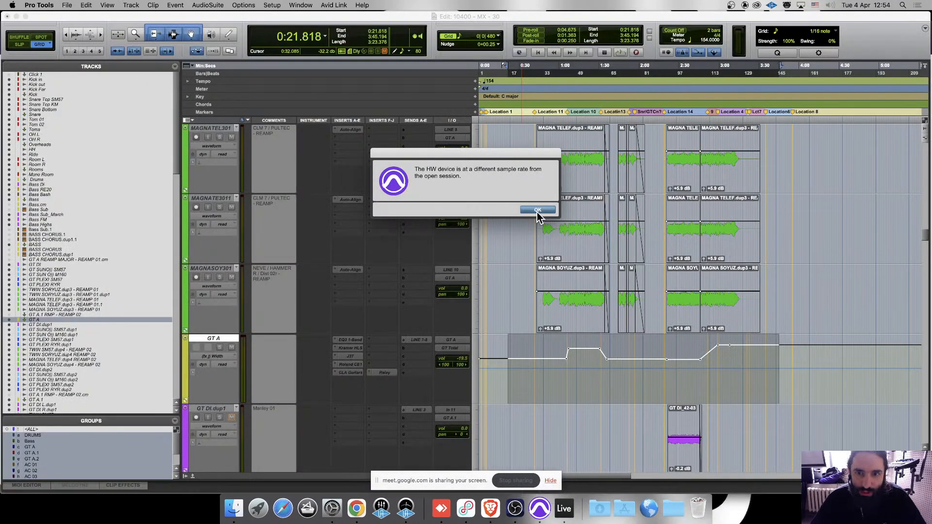
left_click(538, 214)
scroll(485, 180, "up", 15)
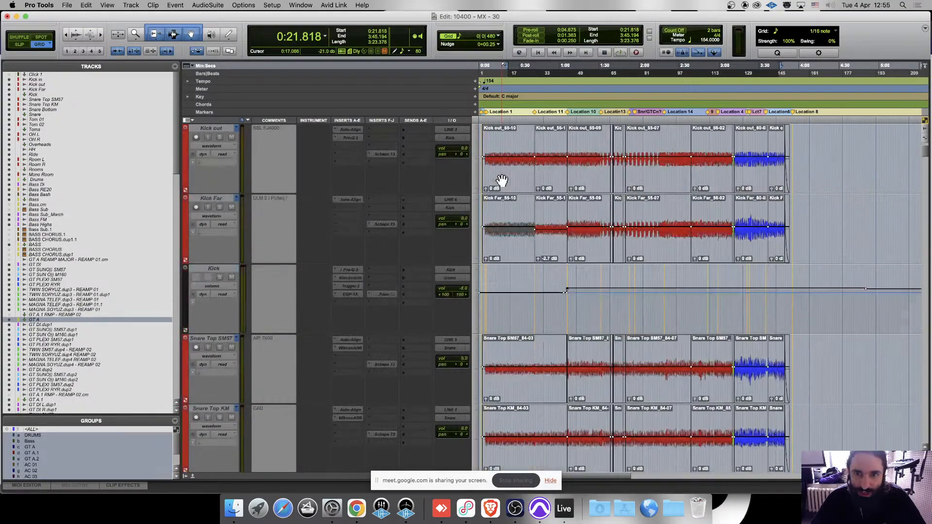
scroll(501, 181, "up", 2)
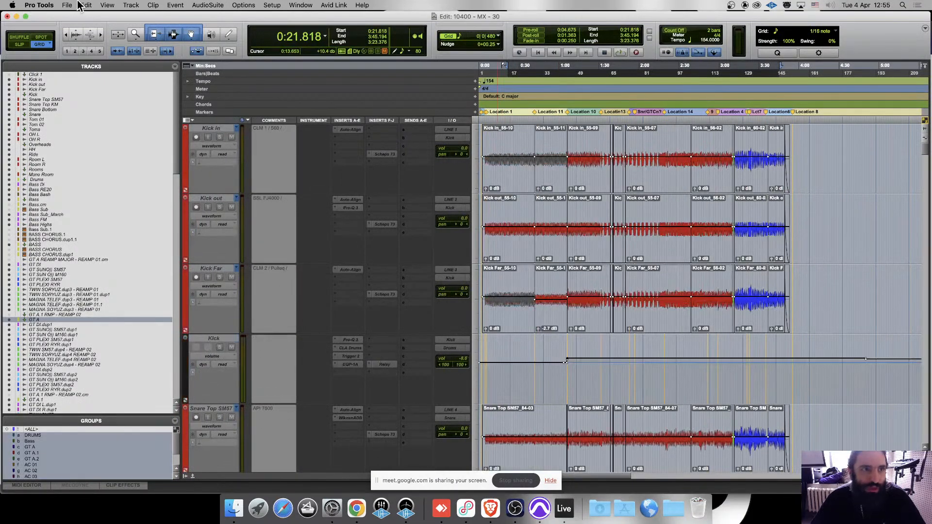
Try to open the recent session Okean - MX - 30 - mms, declining the UAD help on DSP resources.
left_click(68, 5)
mouse_move(80, 43)
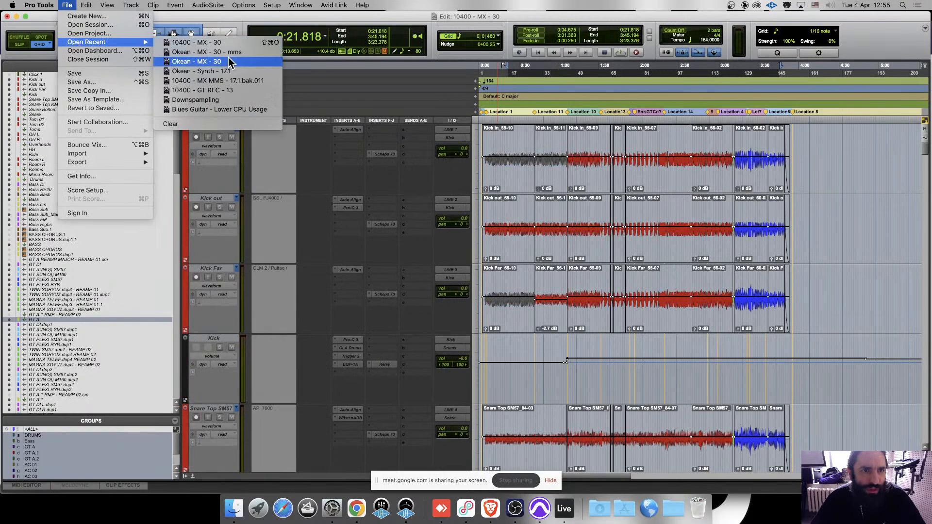
left_click(229, 52)
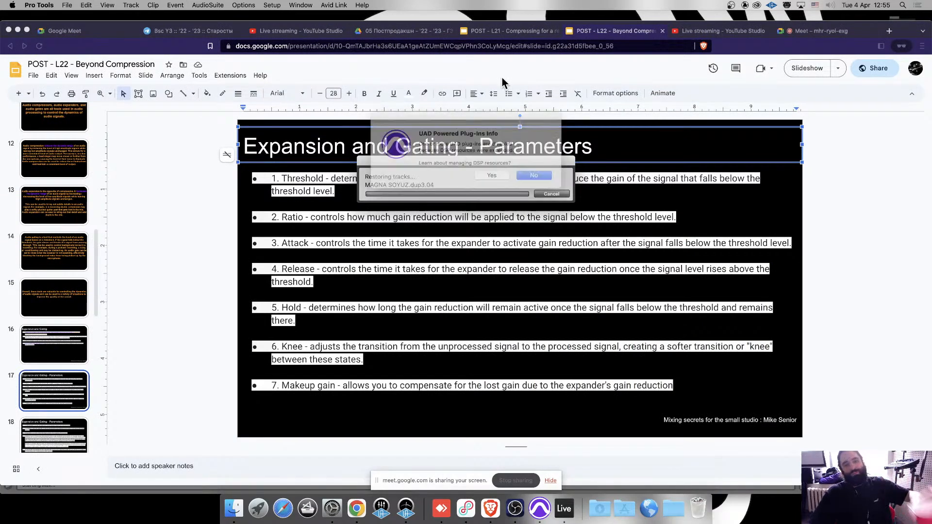
left_click(528, 176)
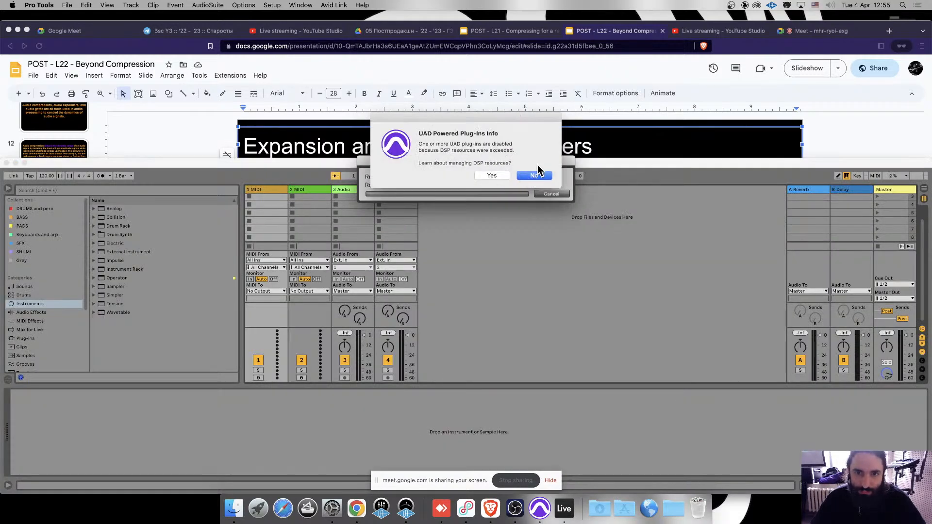
left_click(533, 176)
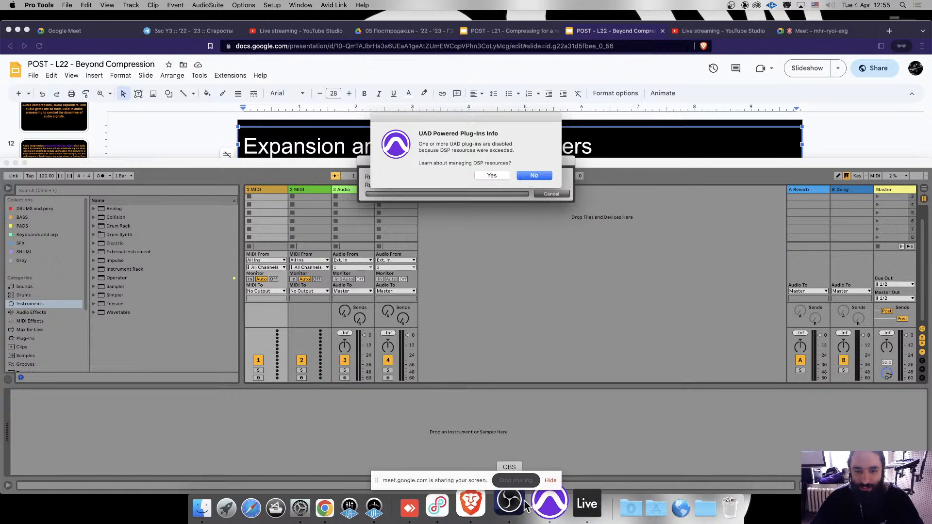
Force quit the unresponsive Pro Tools and bring up the Finder window of the Hudy folder.
right_click(542, 504)
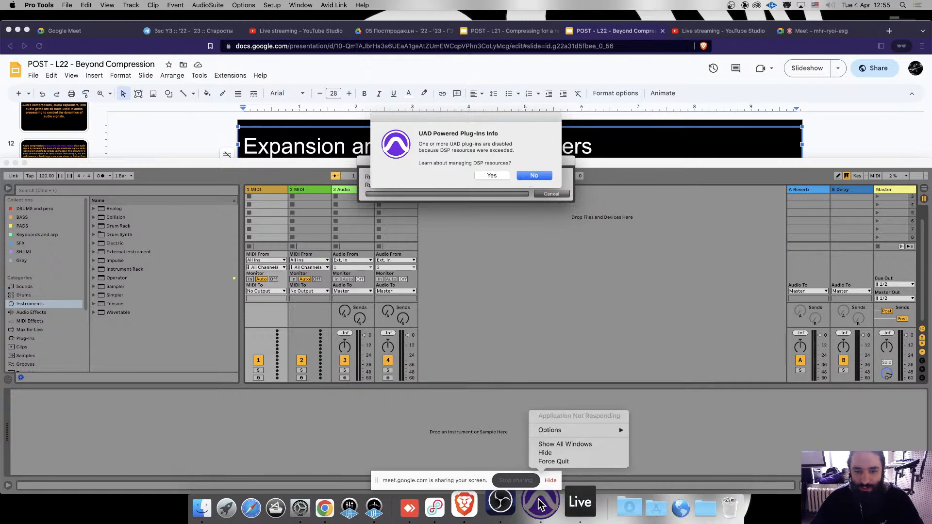
left_click(562, 462)
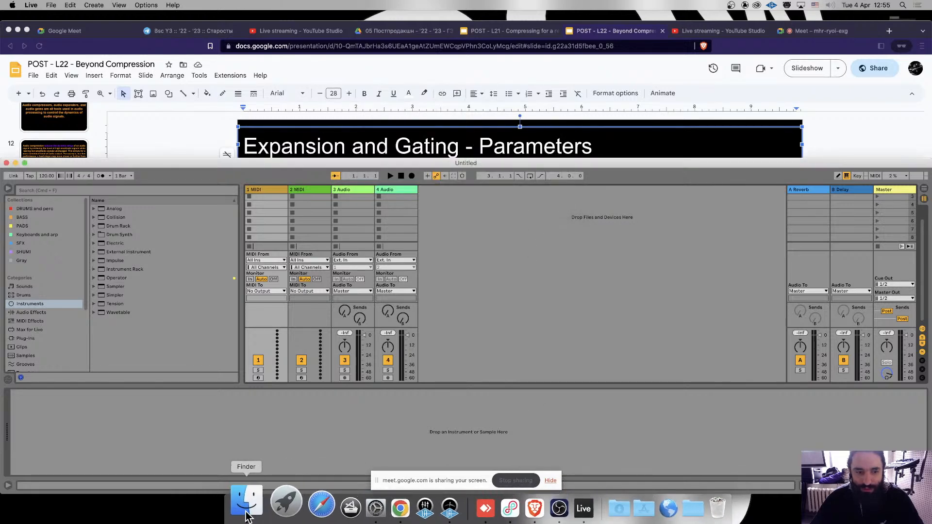
left_click(246, 513)
left_click(259, 447)
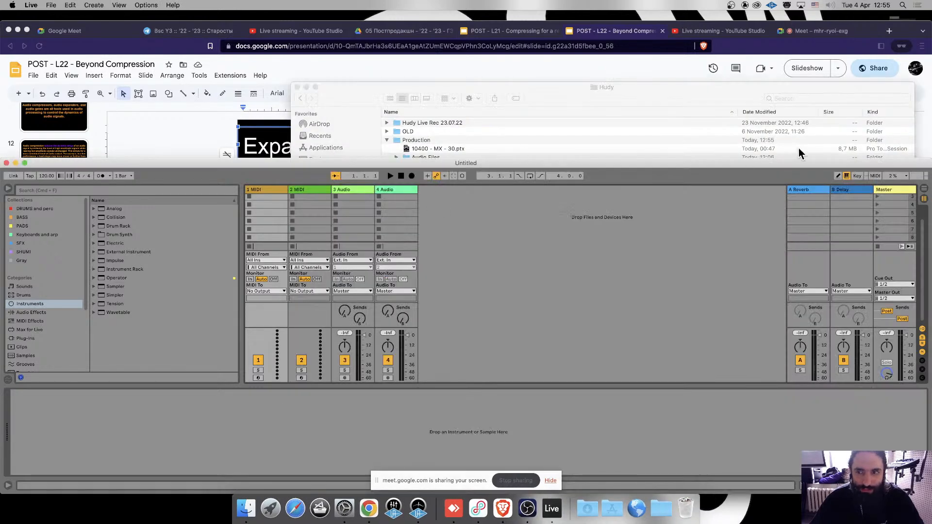
Show Ableton Live's Arrangement View and enlarge its window to fill the screen.
left_click(923, 190)
left_click(924, 199)
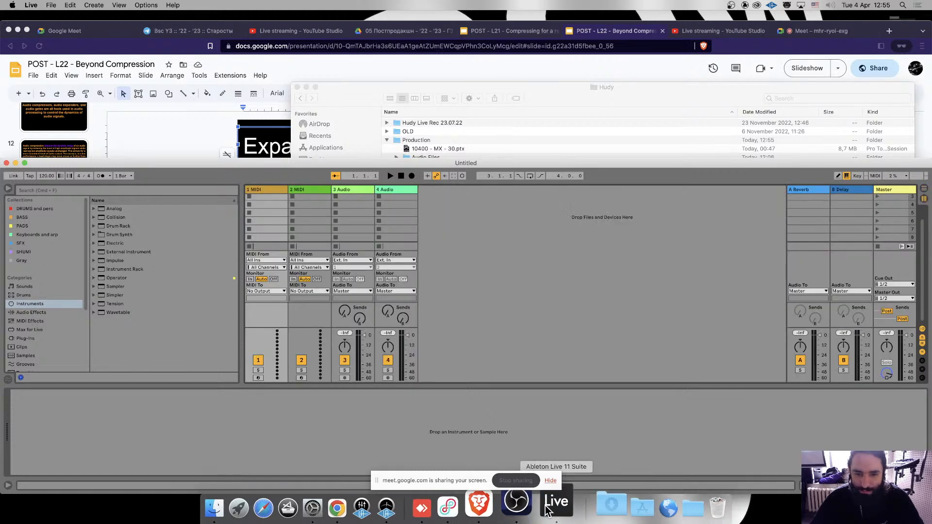
left_click(924, 189)
double_click(684, 164)
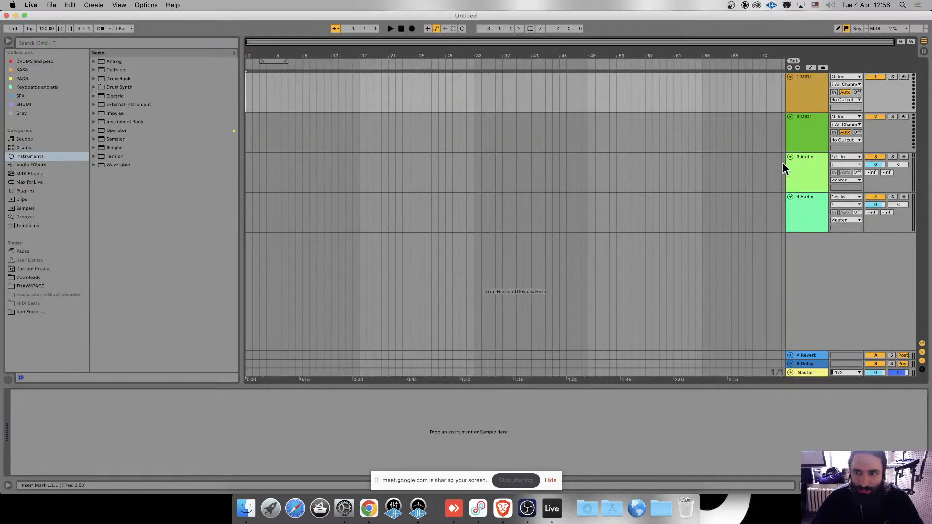
Delete the tracks 1 MIDI and 2 MIDI, leaving only the two audio tracks.
left_click(796, 78)
key("Delete")
key("Delete")
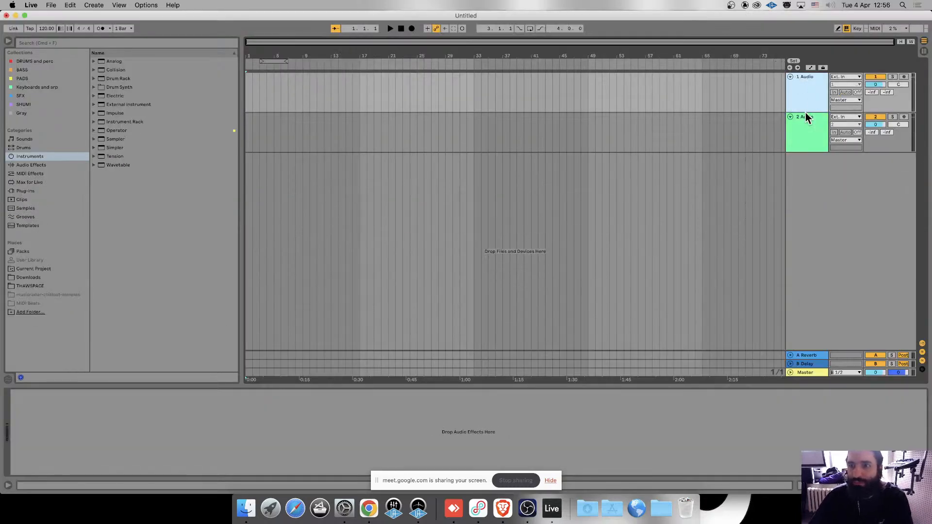
Search the Audio Effects category for "gate", try "ex" instead, and return to the search for "gate".
left_click(107, 43)
type("gate")
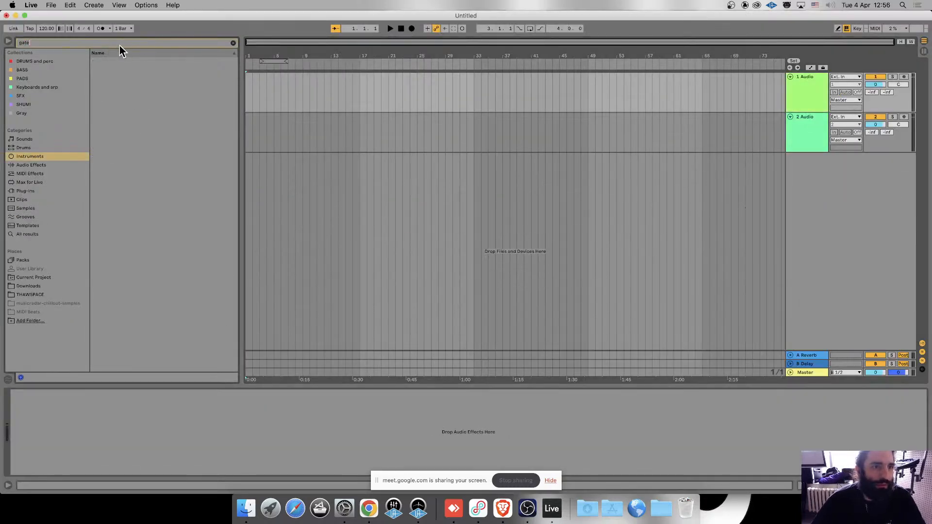
left_click(35, 165)
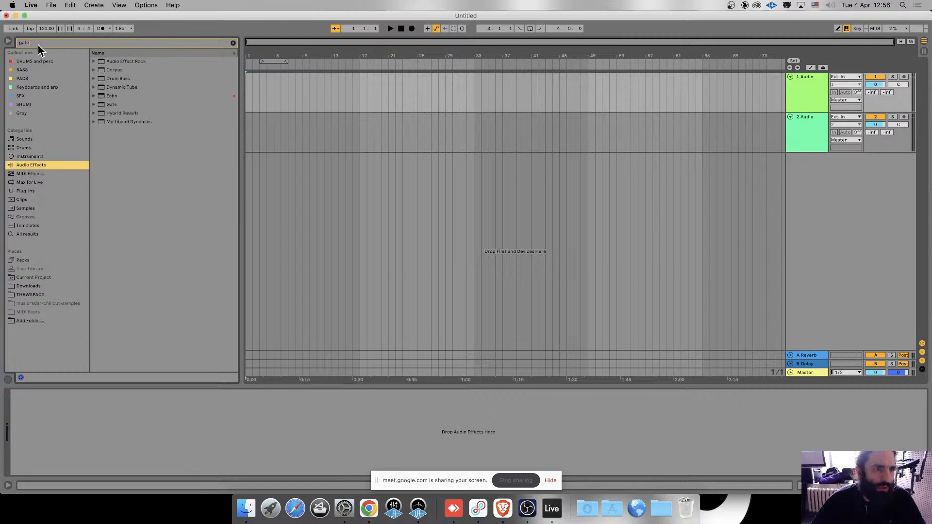
type("ex")
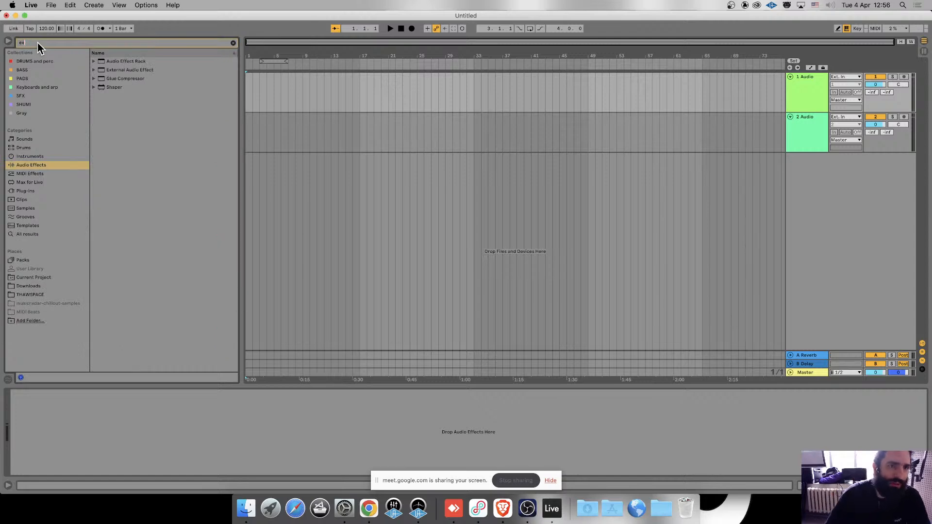
key("BackSpace")
key("BackSpace")
type("gate")
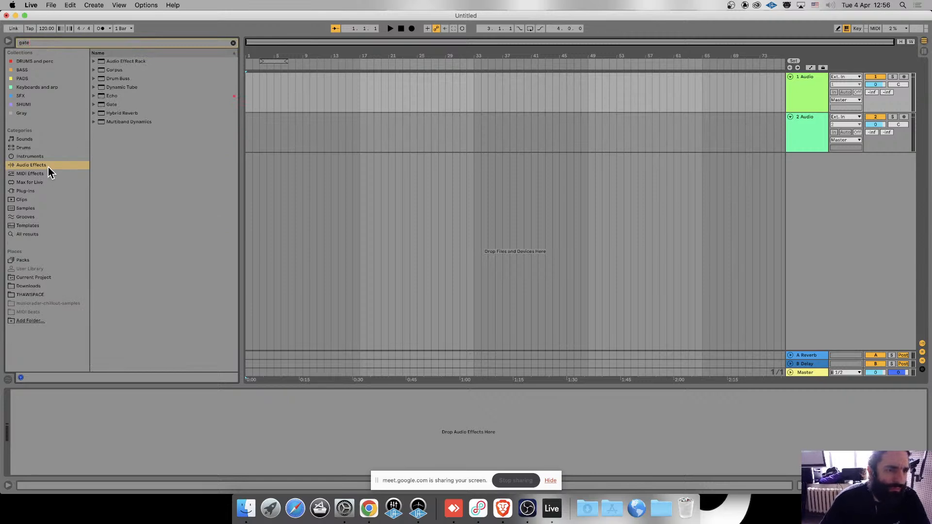
Check the presets under Multiband Dynamics and Gate, and load the Gate effect on the 1 Audio track.
left_click(94, 122)
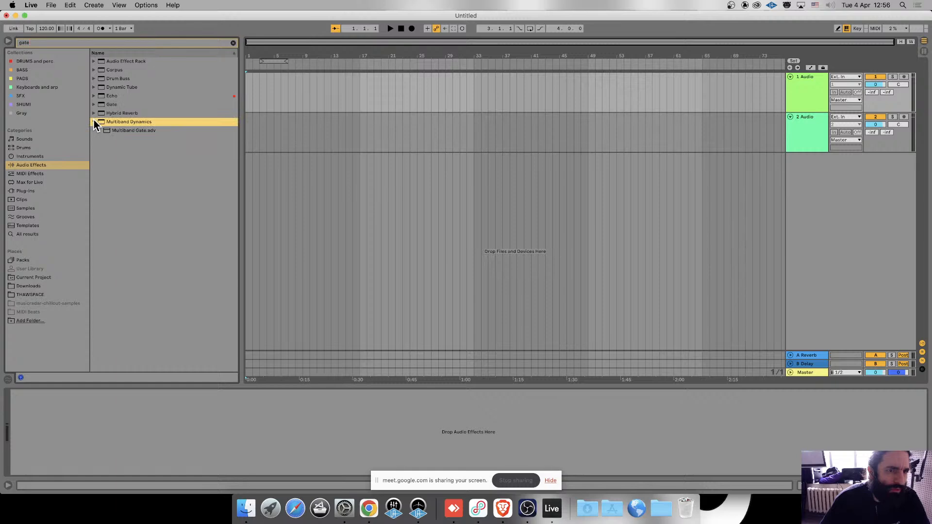
left_click(95, 114)
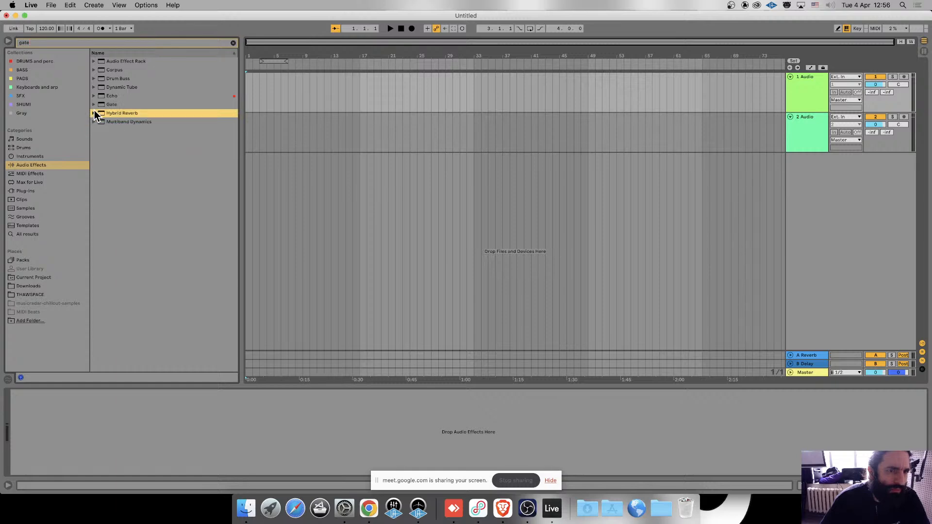
left_click(94, 105)
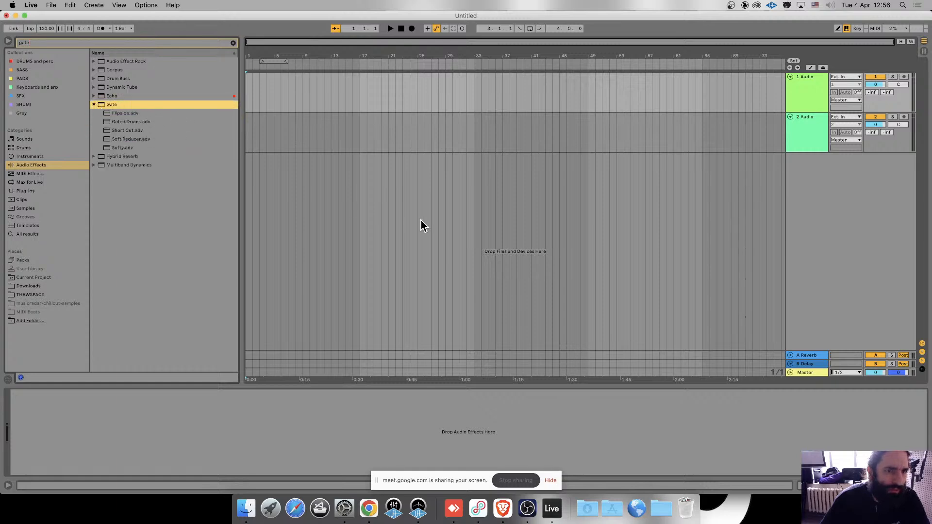
key("Return")
key("space")
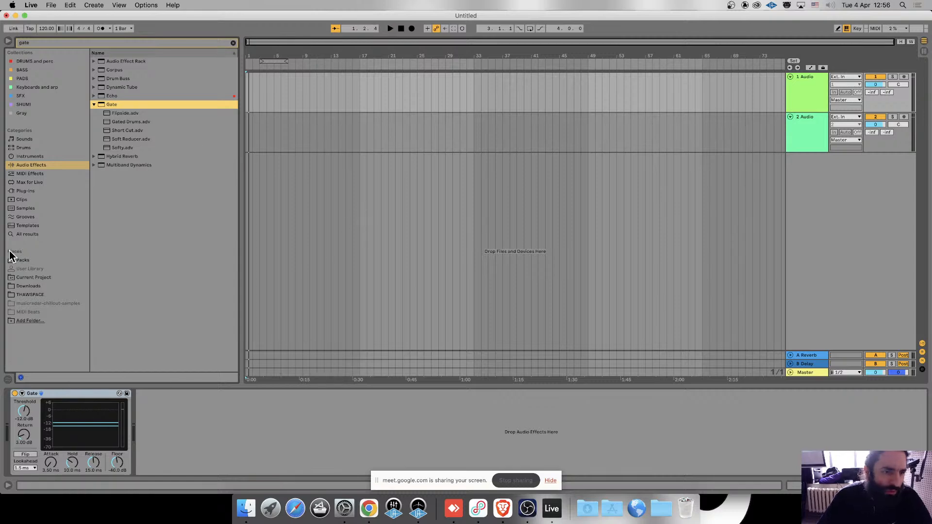
Switch to Finder, open the Production folder's Audio Files folder and find the drum recordings around Snare Top KM_77.wav.
left_click(246, 509)
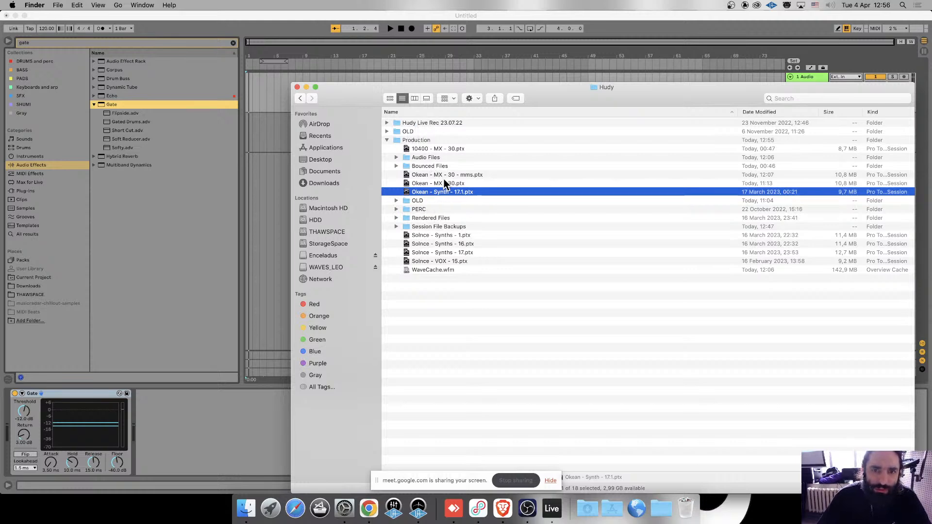
left_click(437, 160)
double_click(445, 154)
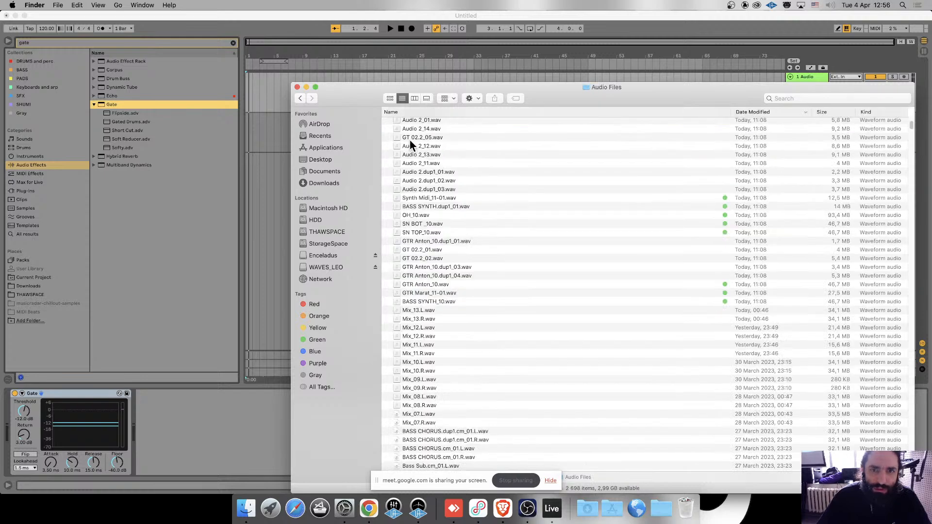
left_click(432, 138)
scroll(432, 284, "down", 20)
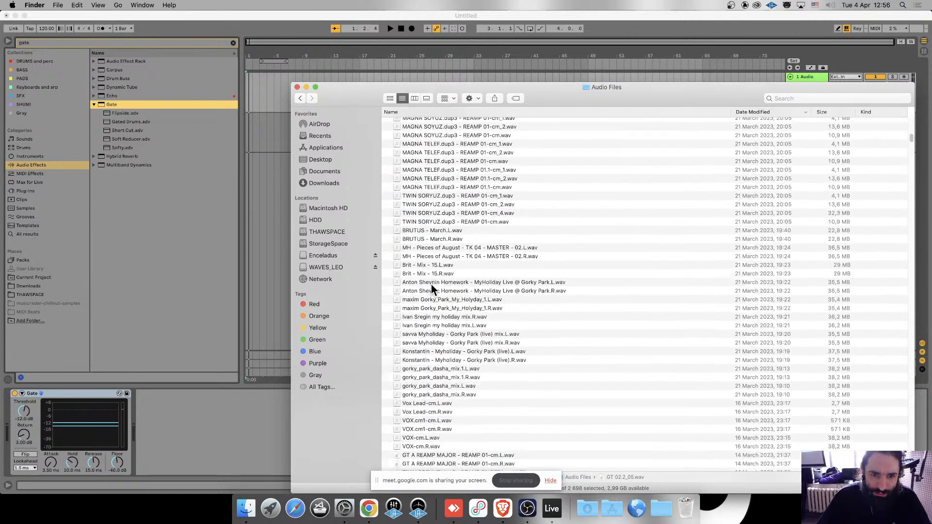
scroll(426, 278, "down", 20)
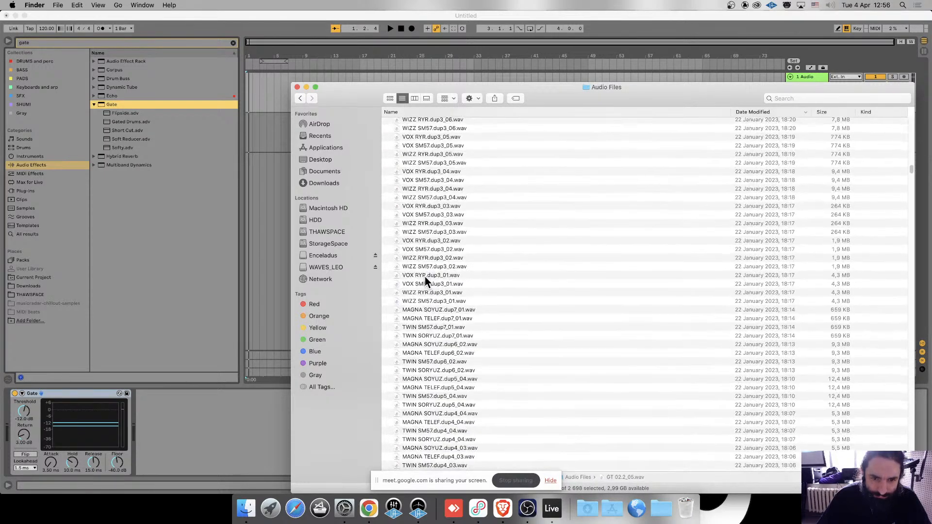
scroll(427, 274, "down", 20)
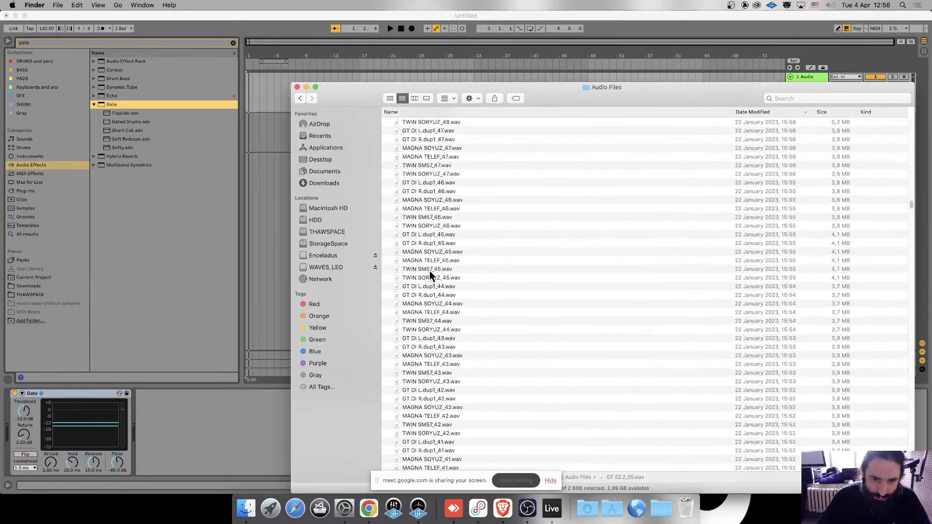
scroll(430, 275, "down", 20)
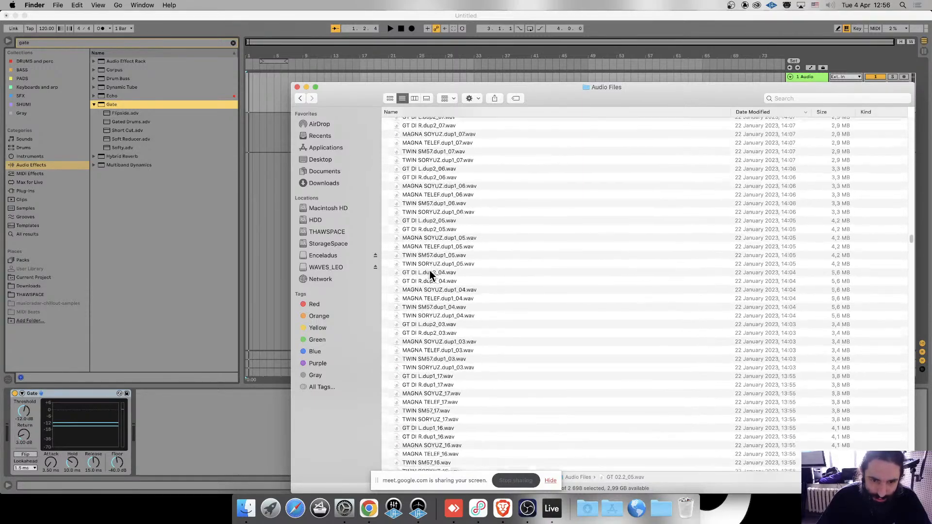
scroll(430, 273, "down", 8)
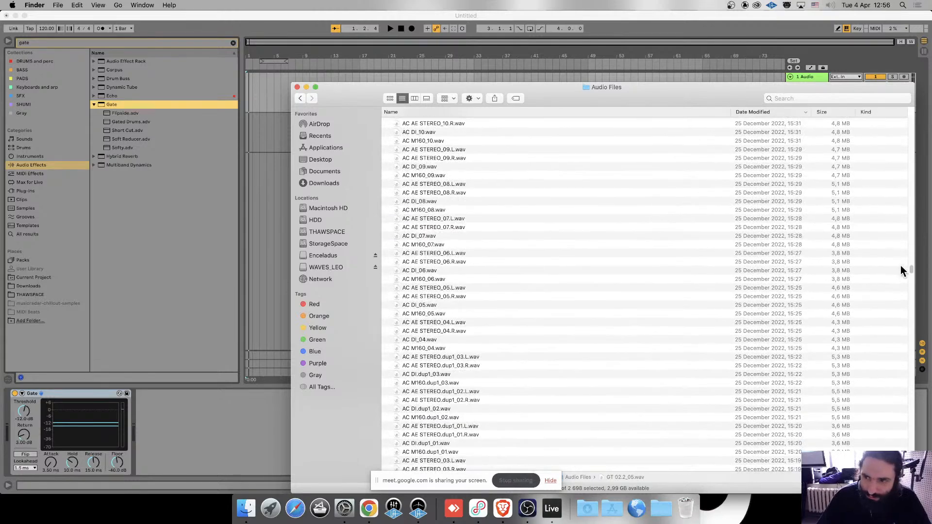
left_click_drag(912, 290, 907, 387)
left_click(432, 391)
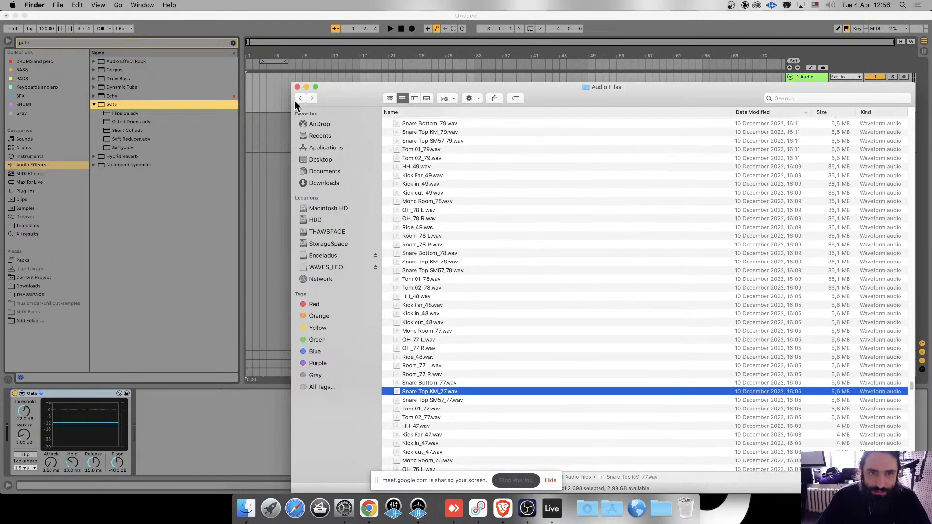
Move the Finder window aside and place Snare Top KM_77.wav on the first audio track from bar 7.
left_click_drag(345, 89, 503, 124)
left_click_drag(589, 417, 634, 350)
scroll(631, 340, "down", 20)
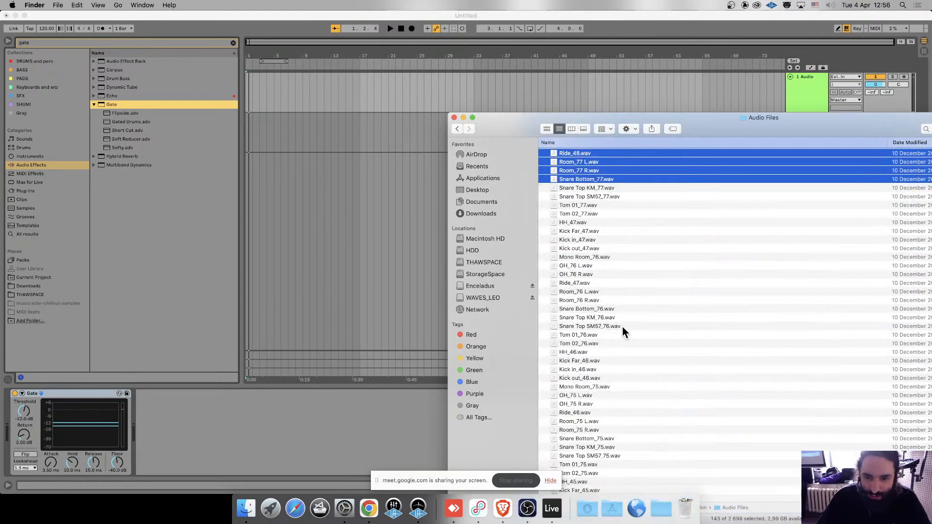
scroll(607, 311, "up", 7)
left_click(607, 285)
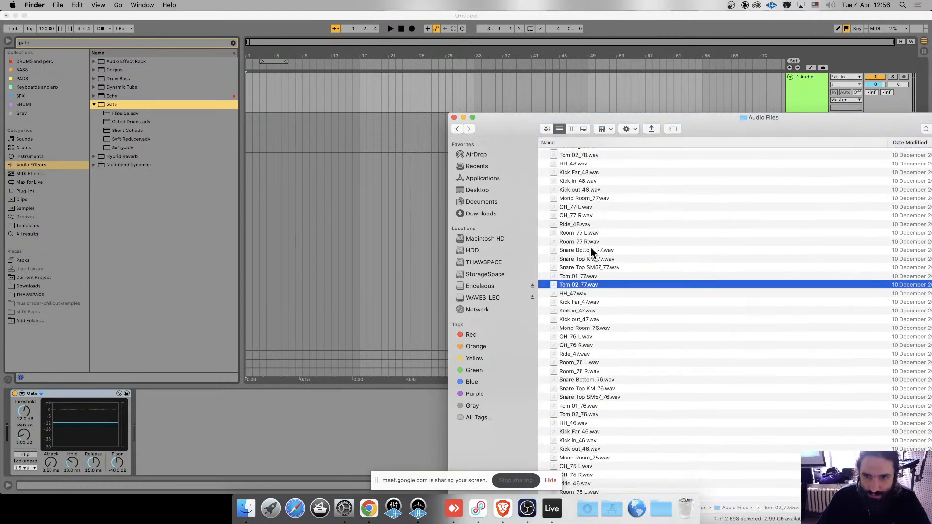
left_click(589, 250)
left_click(575, 241)
mouse_move(604, 258)
left_mouse_down()
mouse_move(504, 171)
mouse_move(294, 78)
left_mouse_up()
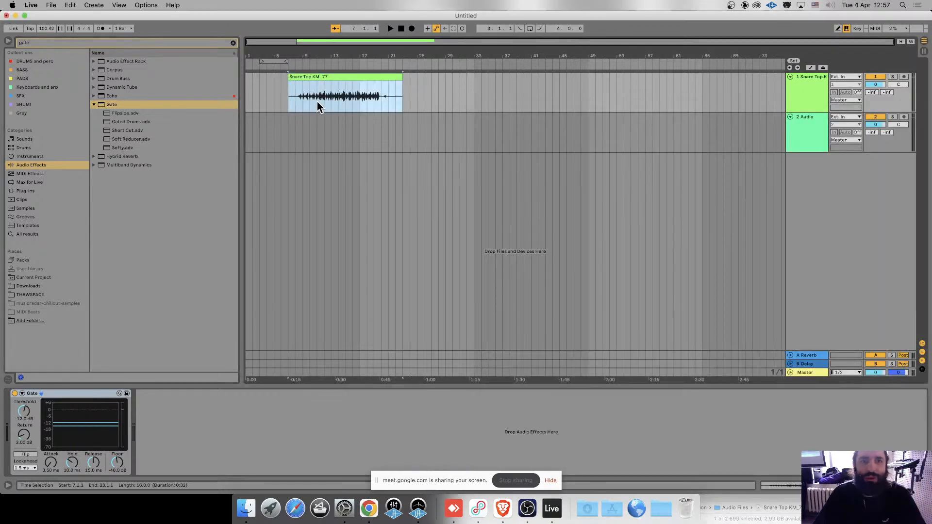
Play the snare clip from bar 12 and bypass the Gate effect during playback.
left_click(324, 97)
key("space")
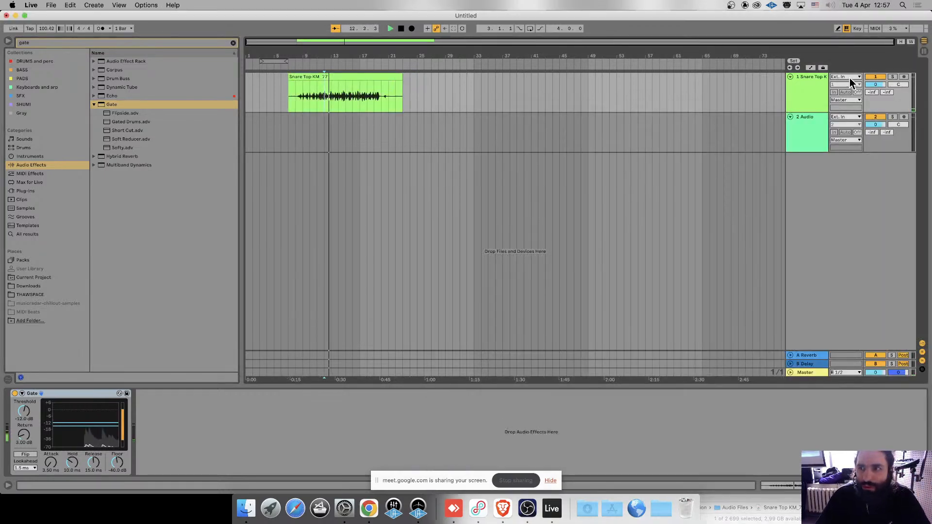
left_click(14, 394)
key("space")
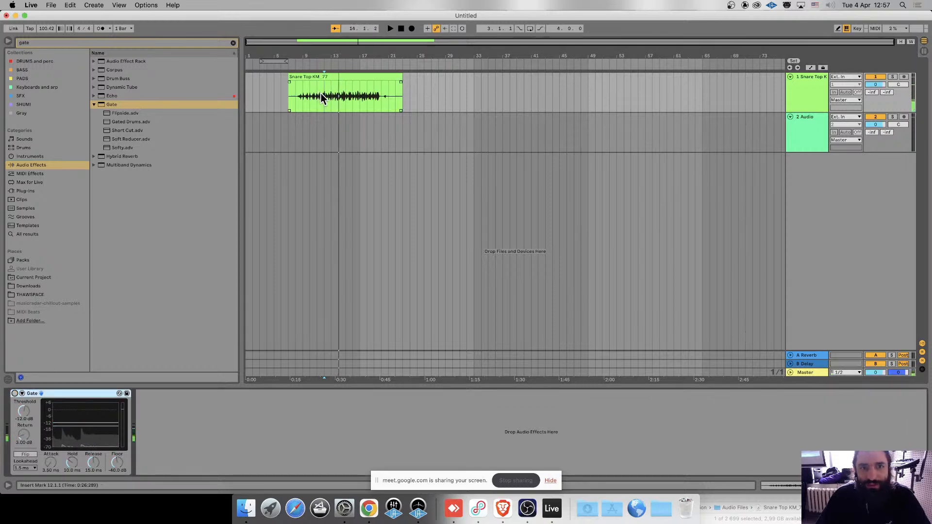
Try to split the snare clip at bars 12 and 15, play the section, and undo the split.
left_click_drag(323, 97, 347, 92)
key("super+e")
key("space")
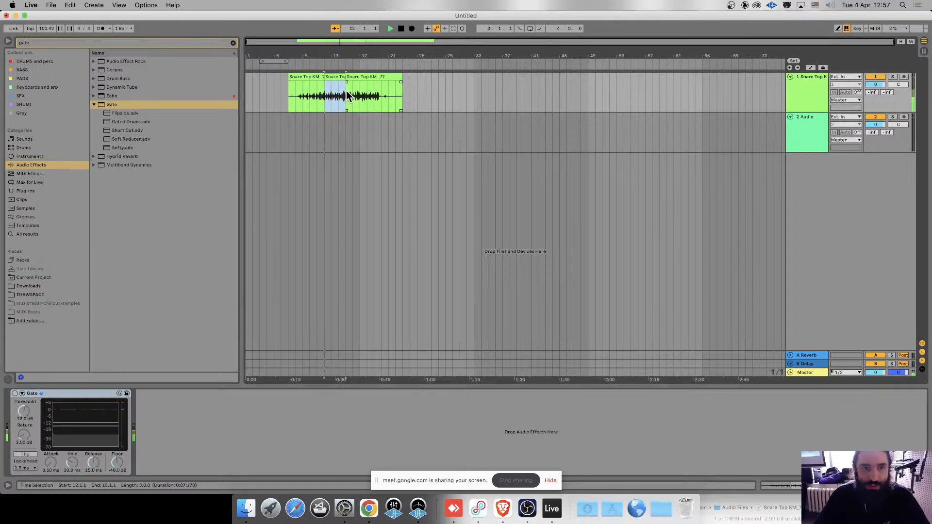
key("super+z")
Split the snare clip at bar 13, select the section that follows the cut, and play it from there.
left_click(333, 97)
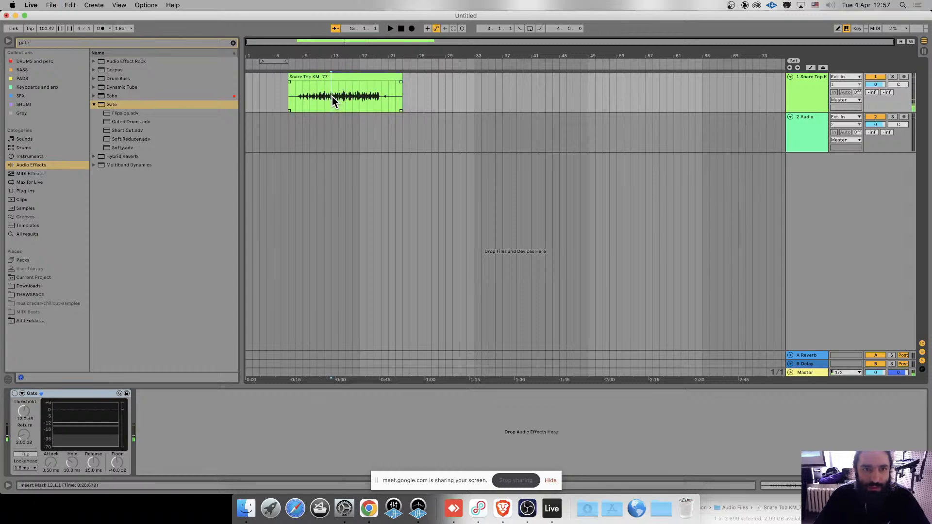
key("super+e")
key("space")
left_click(350, 94, "shift")
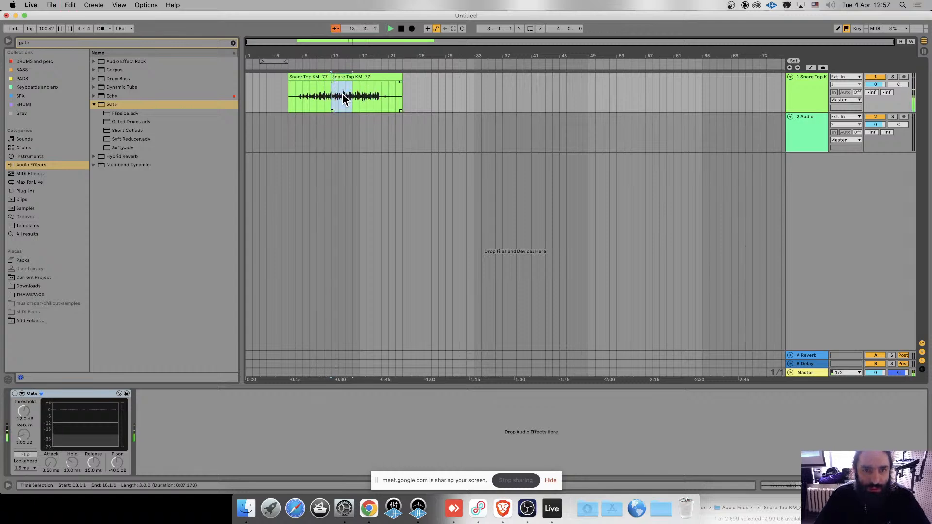
key("space")
key("space")
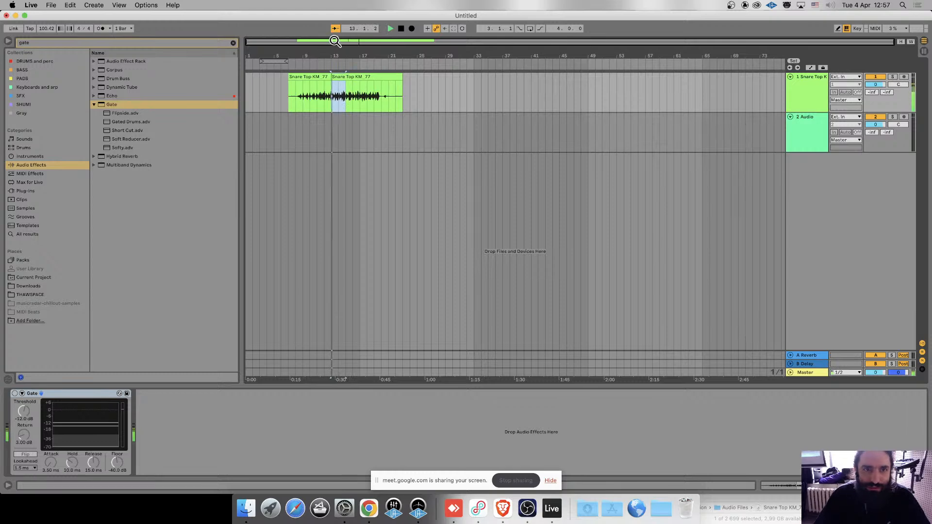
Split the snare clip at 13.2.1 and 15.1.1, select the segment between the cuts, and play it.
left_click_drag(335, 41, 476, 73)
key("space")
key("space")
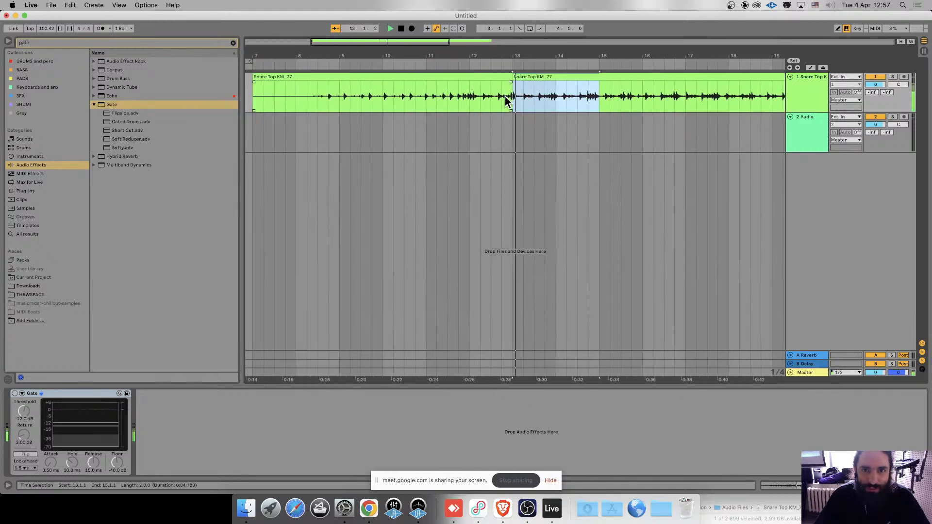
left_click(519, 104)
key("super+e")
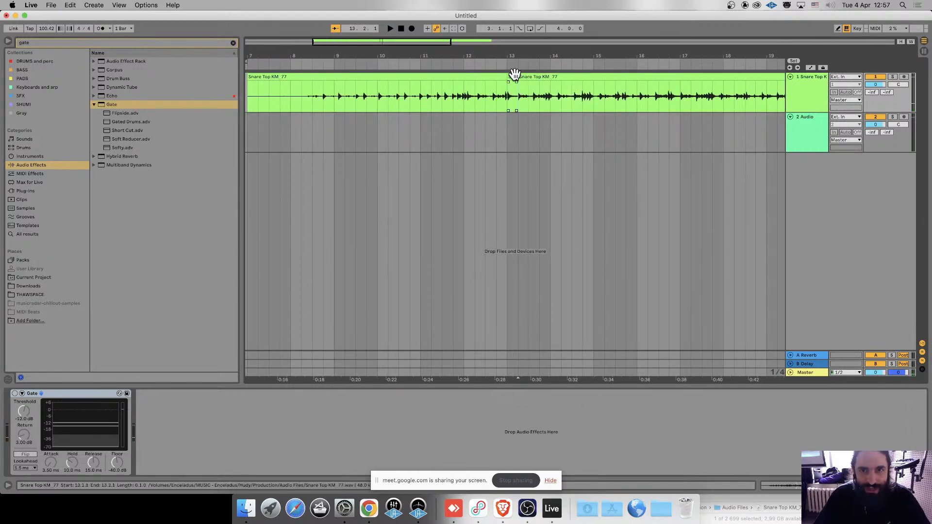
left_click(513, 76)
left_click(597, 92)
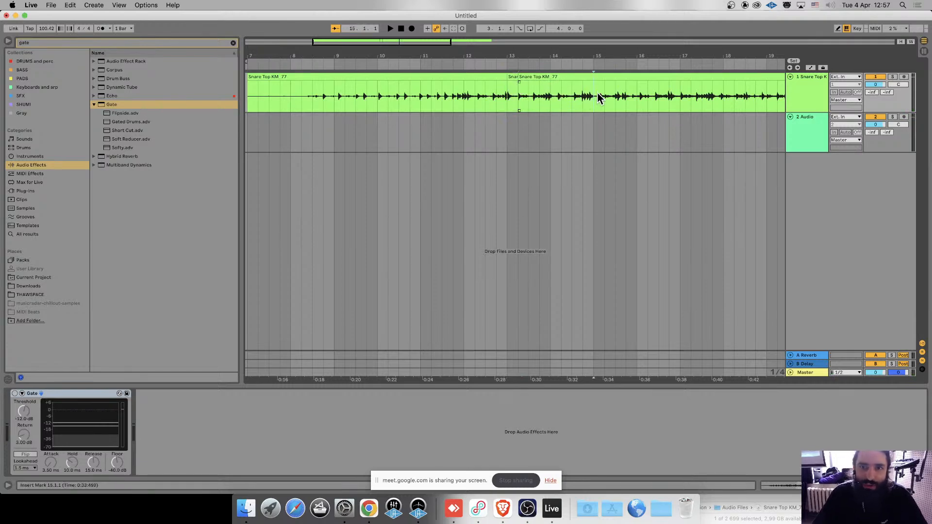
left_click(543, 76)
key("space")
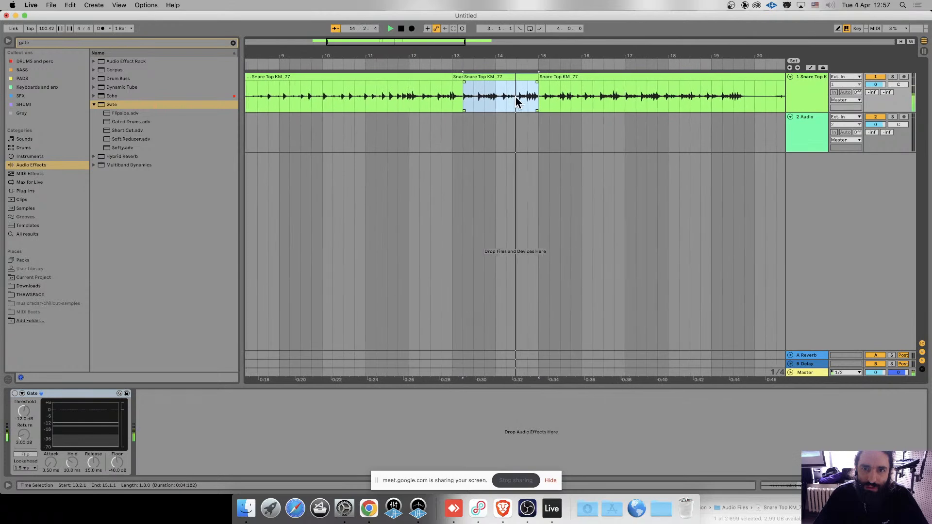
Stop playback and loop the snare segment from 13.2.1 to 15.1.1.
key("space")
left_click(472, 82)
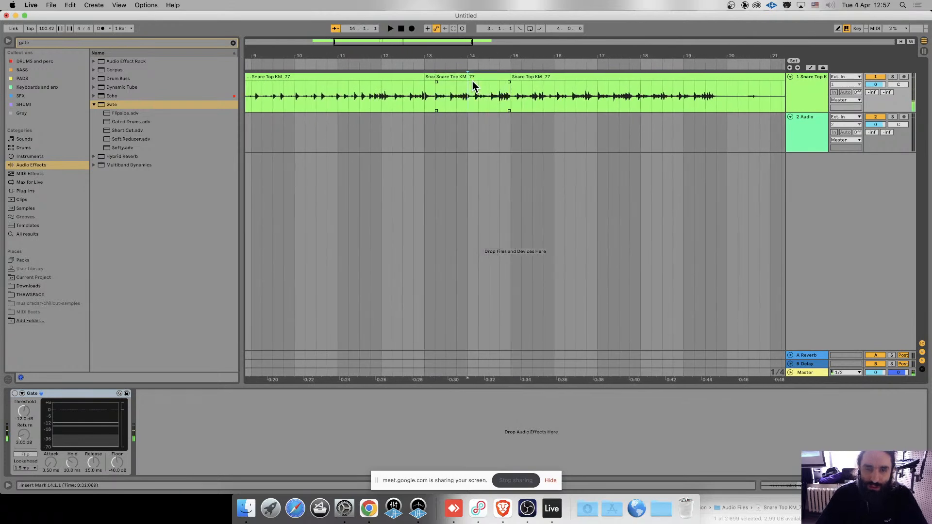
left_click(458, 76)
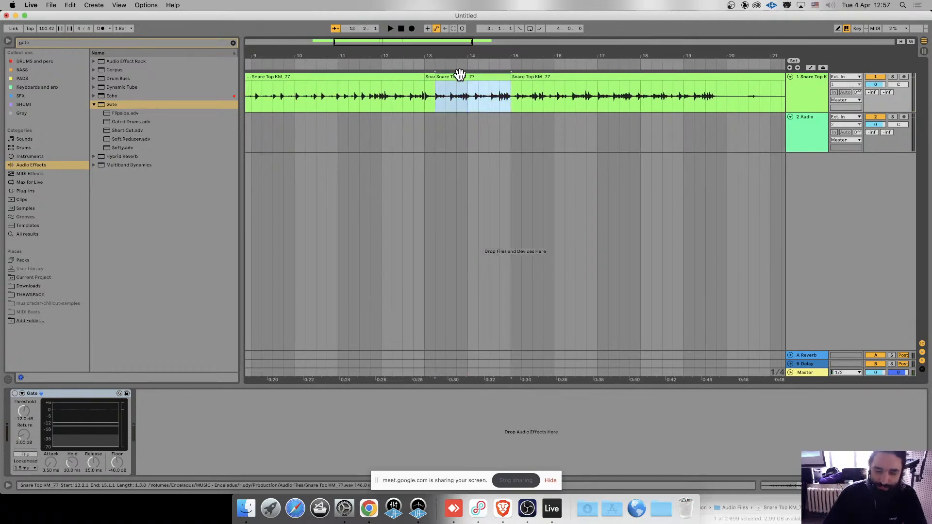
key("super+l")
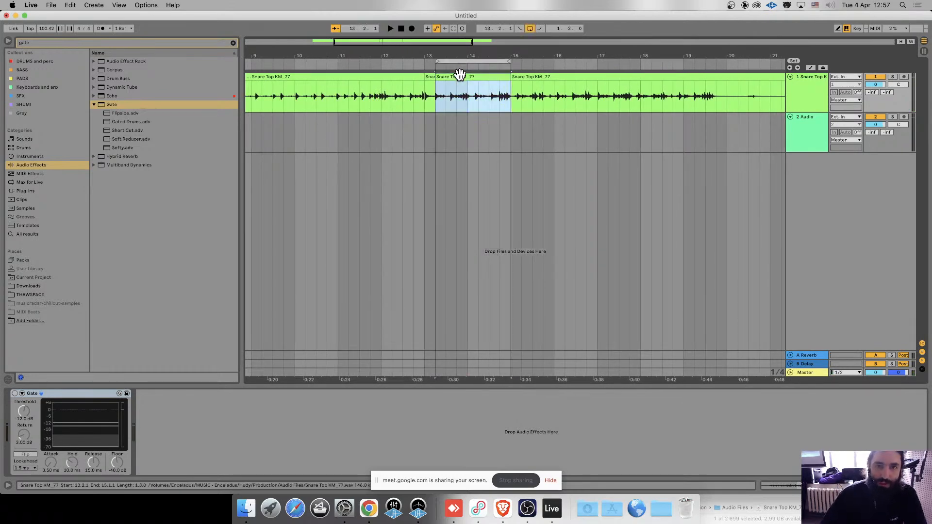
Turn the Gate effect back on, keep the device unfolded, and expand its sidechain section.
left_click(69, 393)
double_click(67, 392)
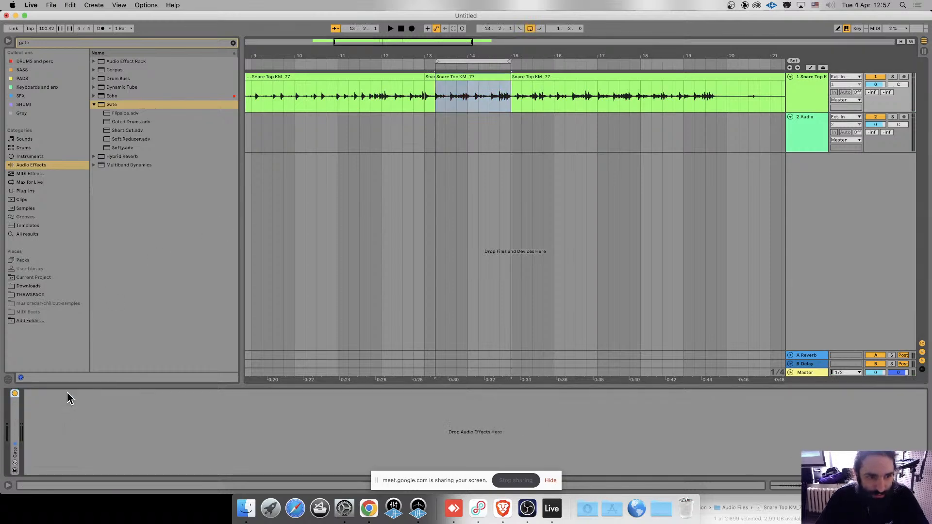
double_click(14, 418)
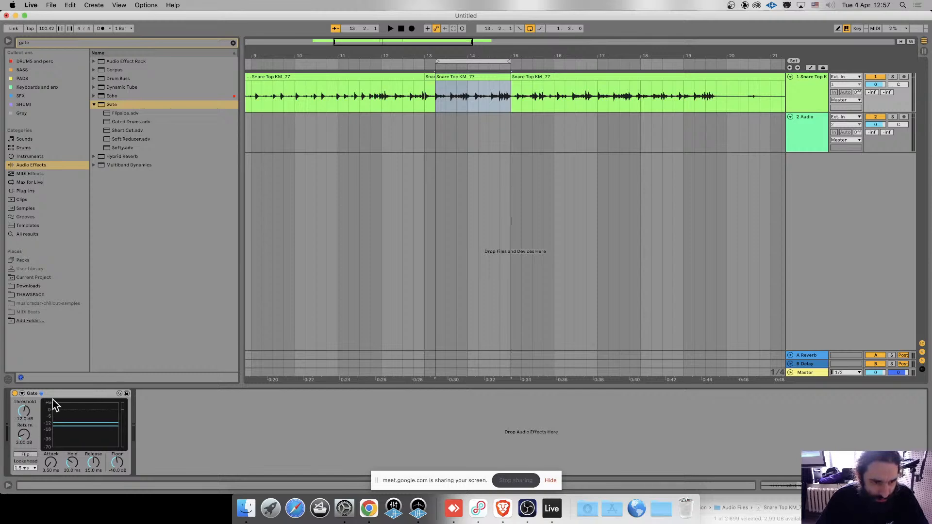
left_click(22, 394)
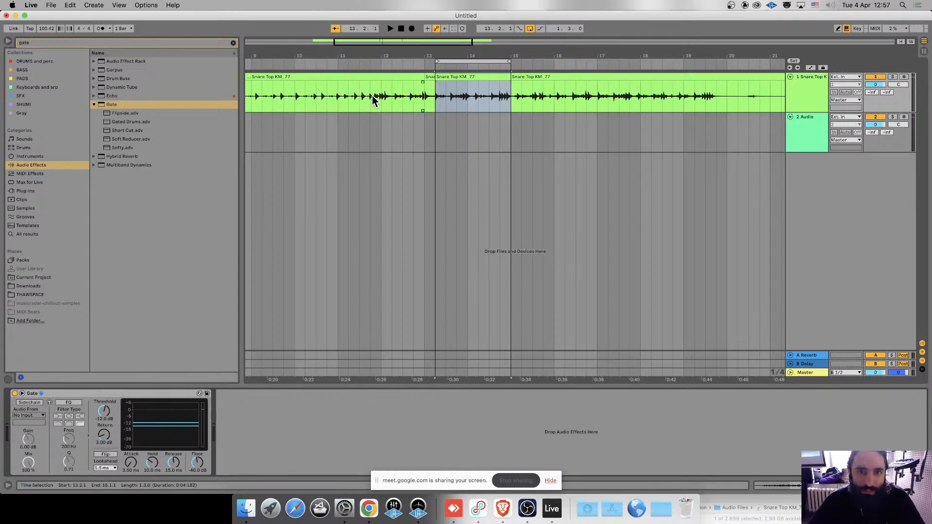
Delete the snare clip before bar 13 and the one after bar 15.
left_click(406, 77)
key("Delete")
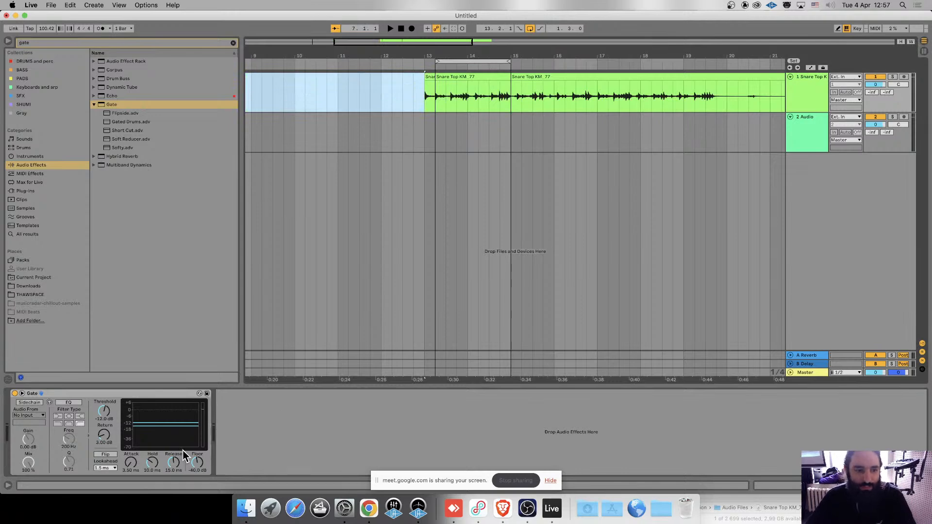
left_click(544, 83)
key("Delete")
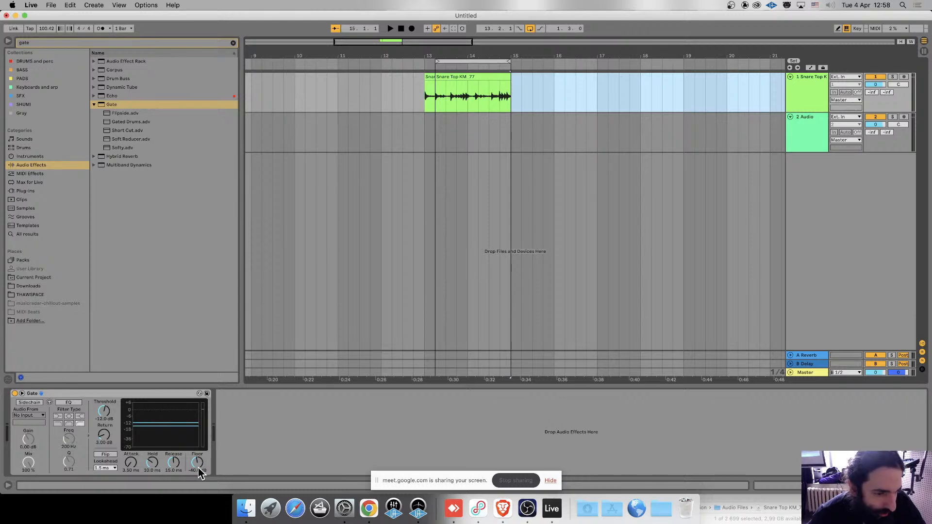
Set the Gate's Floor to -41.1 dB, select the looped snare segment, and play it.
left_click_drag(206, 465, 205, 423)
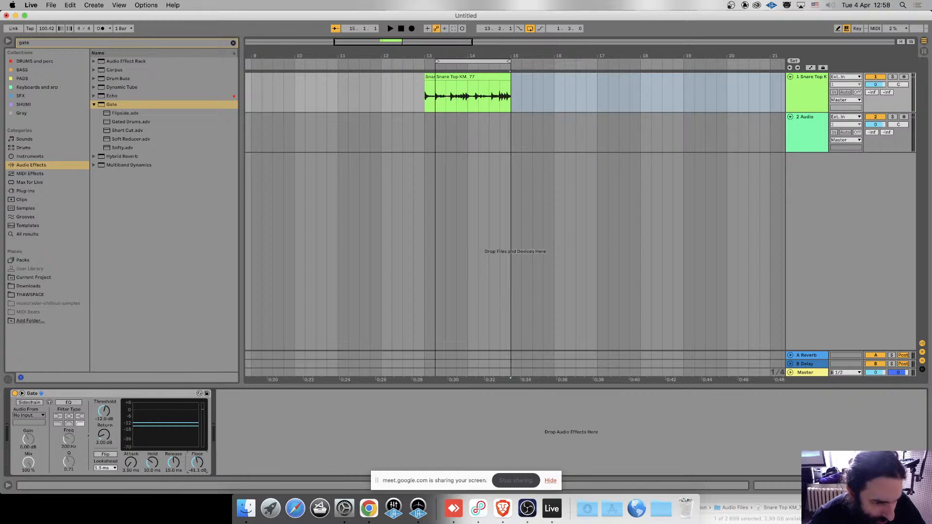
left_click(462, 77)
key("space")
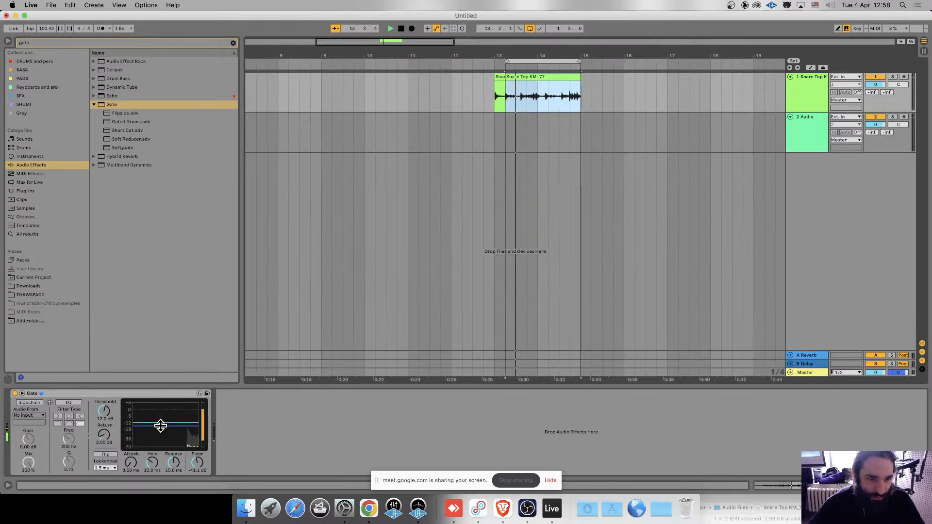
Lower the Gate's threshold and raise its Return to 24.0 dB while the loop plays.
mouse_move(161, 426)
left_mouse_down()
mouse_move(172, 439)
mouse_move(173, 425)
left_mouse_up()
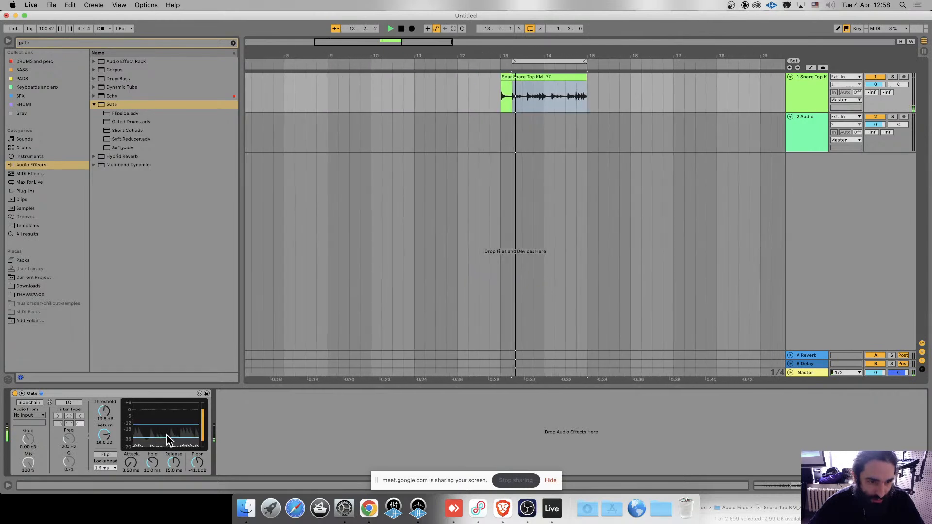
left_click_drag(170, 438, 170, 435)
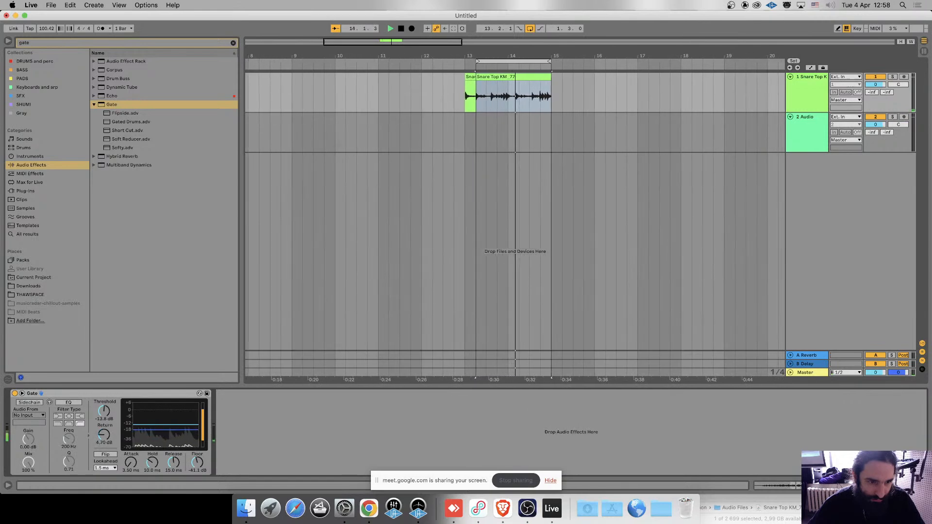
left_click_drag(104, 435, 104, 431)
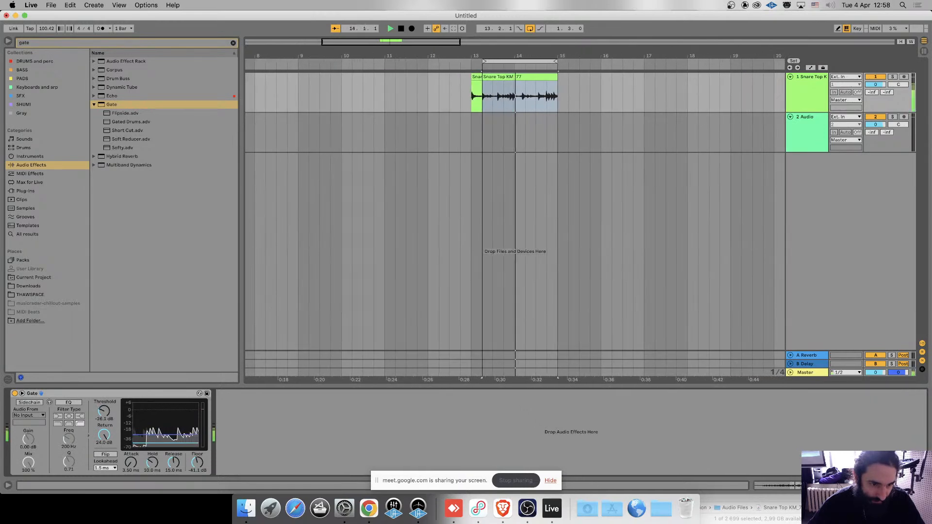
Try the Gate's Floor at 0.00 dB, set it to -42.3 dB, and raise the threshold to about -22.6 dB.
left_click_drag(197, 463, 197, 427)
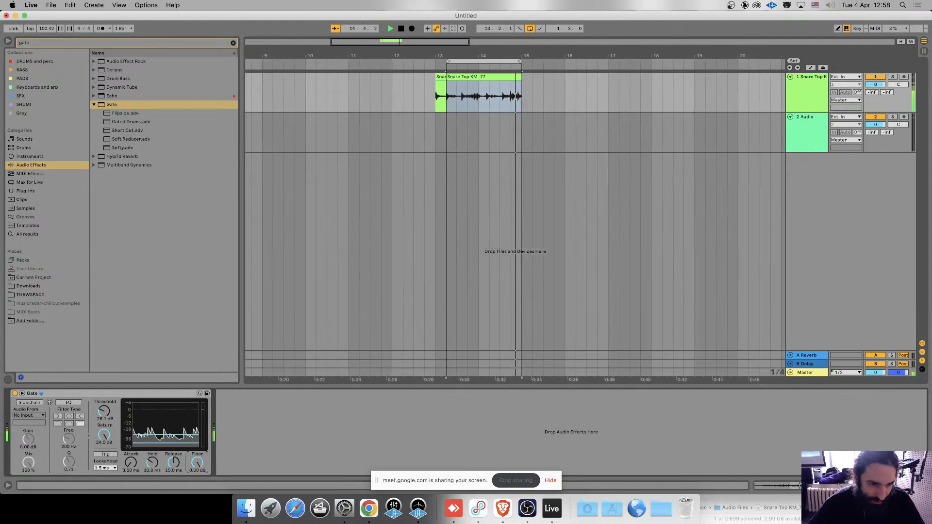
left_click_drag(197, 462, 197, 466)
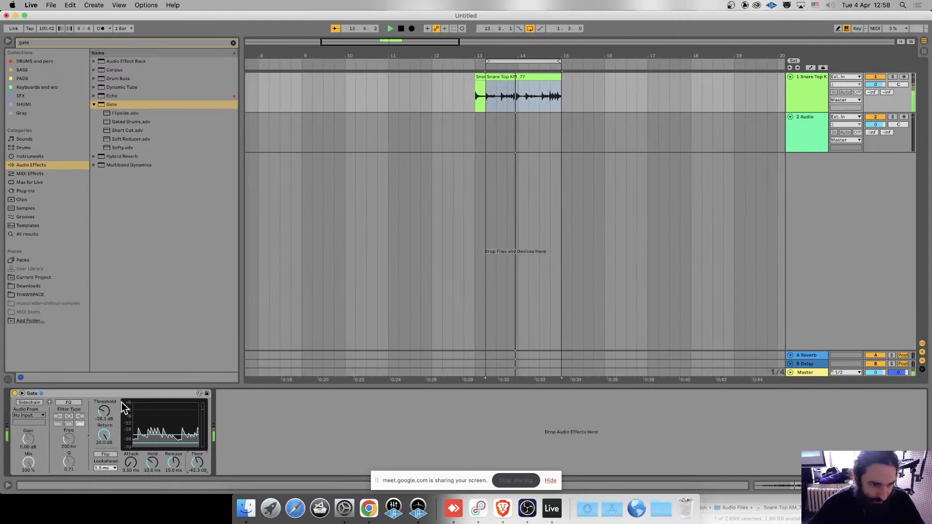
left_click_drag(101, 411, 101, 408)
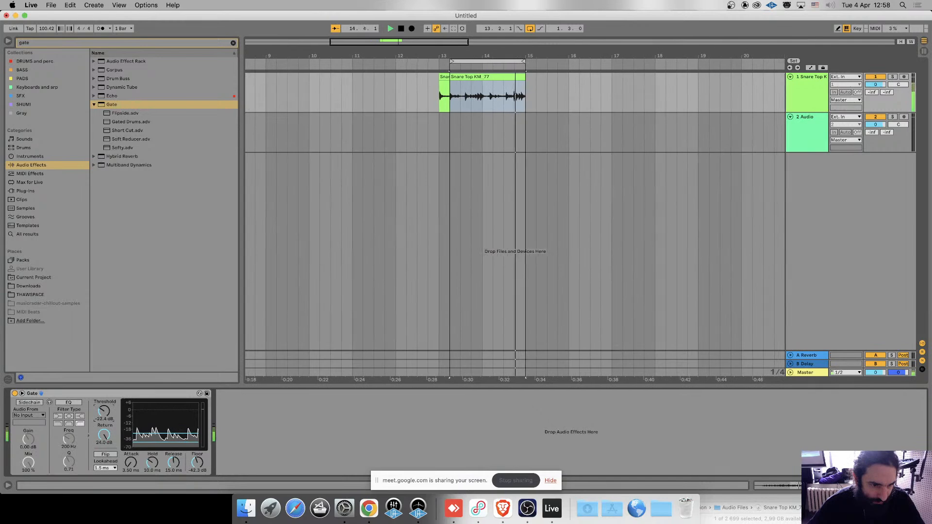
Compare the loop with the Gate bypassed and active, set Return to 19.2 dB, and stop playback.
left_click(15, 394)
left_click(14, 394)
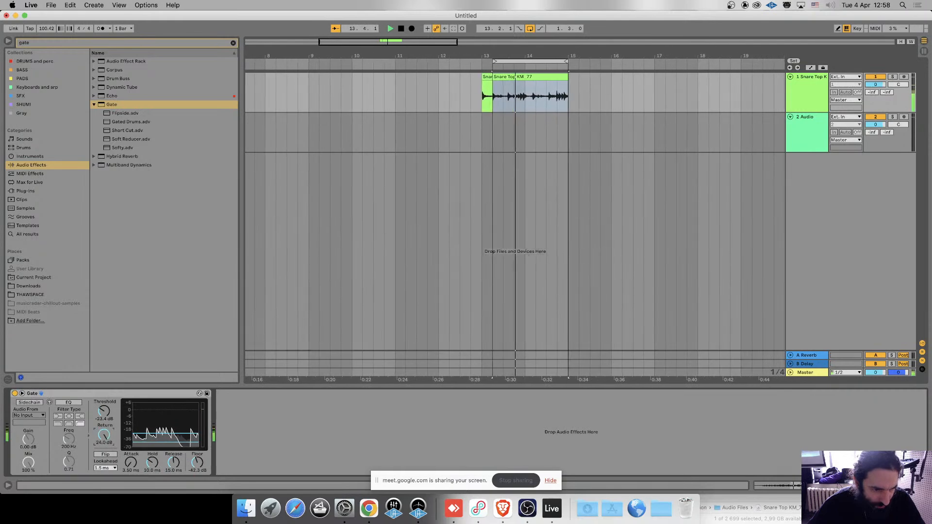
mouse_move(104, 435)
left_mouse_down()
mouse_move(104, 447)
mouse_move(104, 438)
left_mouse_up()
key("space")
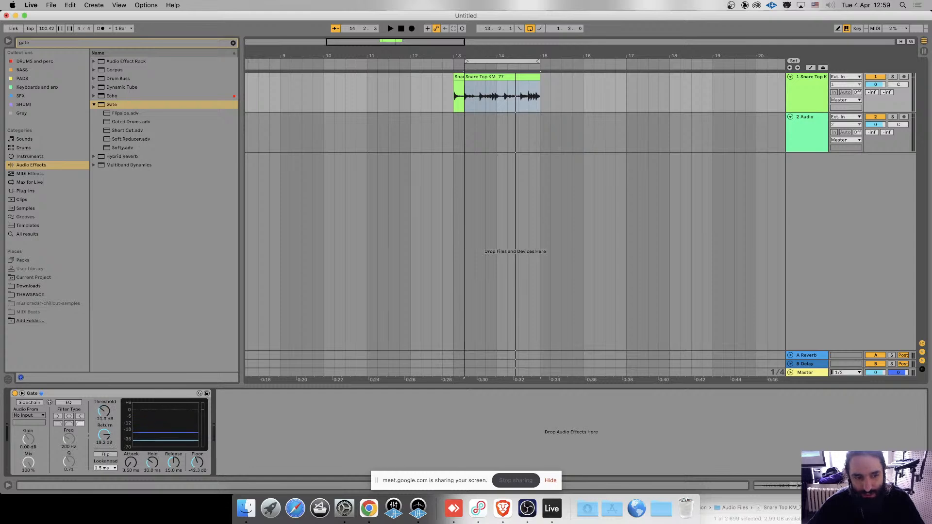
Replay the looped snare and raise the Gate's threshold to about -13 dB.
key("space")
left_click_drag(184, 430, 158, 427)
key("space")
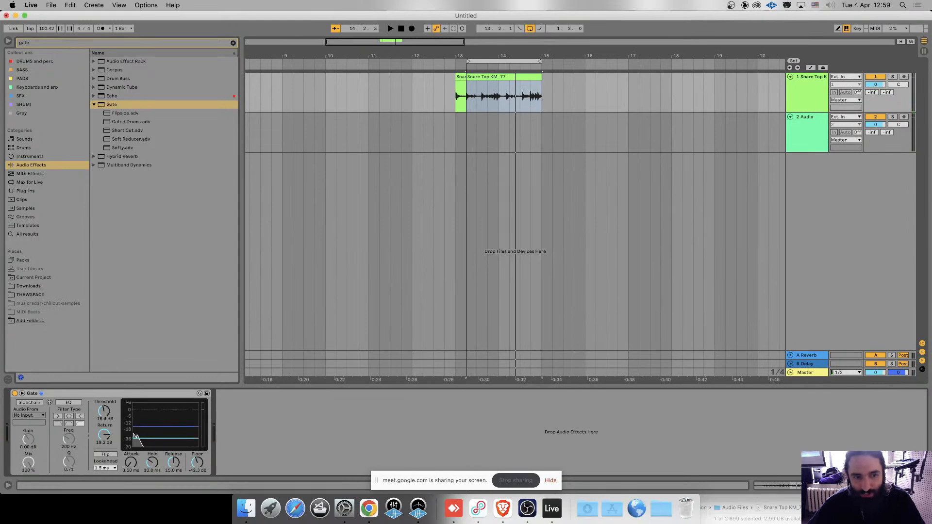
key("space")
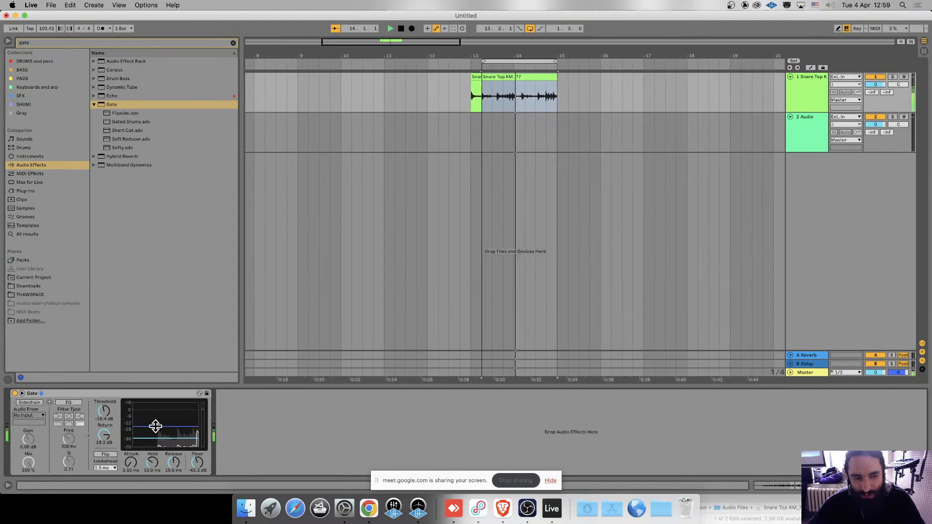
left_click_drag(156, 426, 155, 425)
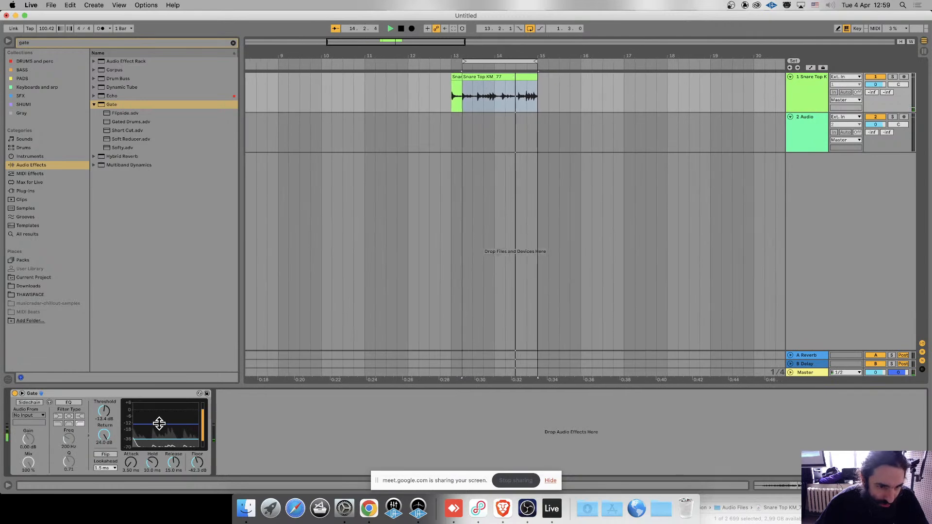
Lower the Gate's threshold to about -33 dB and set its Return to 17.3 dB.
left_click_drag(166, 438, 166, 433)
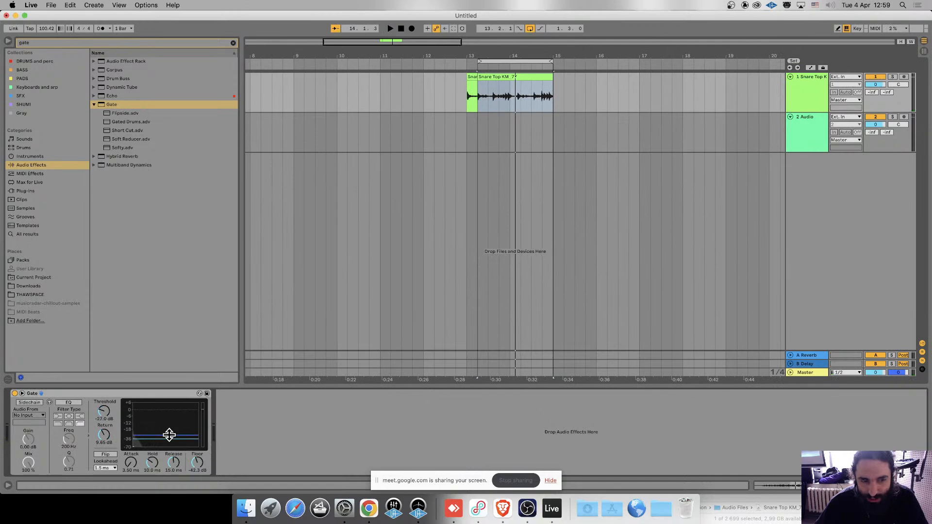
left_click_drag(169, 435, 170, 434)
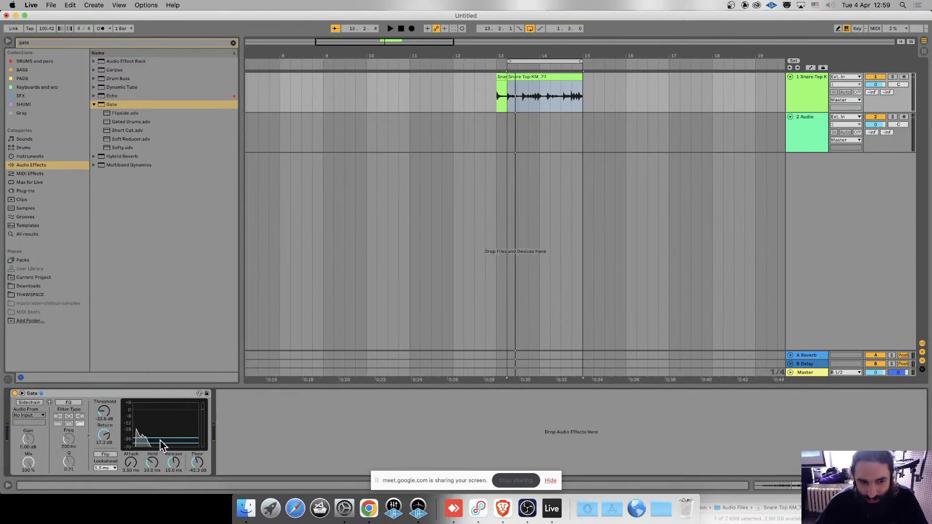
Raise the snare clip's gain to 11.8 dB, lower the snare track's volume to -17.0 dB, and show the Gate again.
left_click(525, 83)
key("shift+Tab")
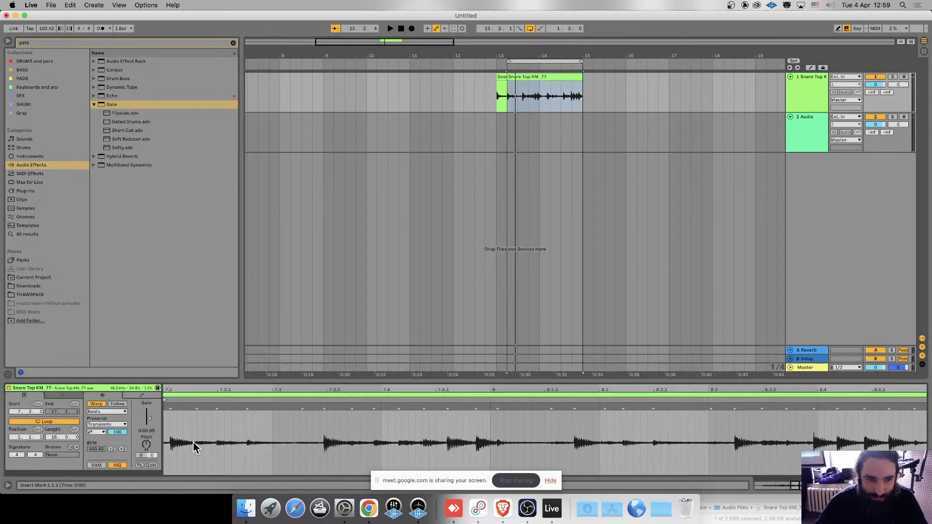
left_click_drag(153, 419, 153, 388)
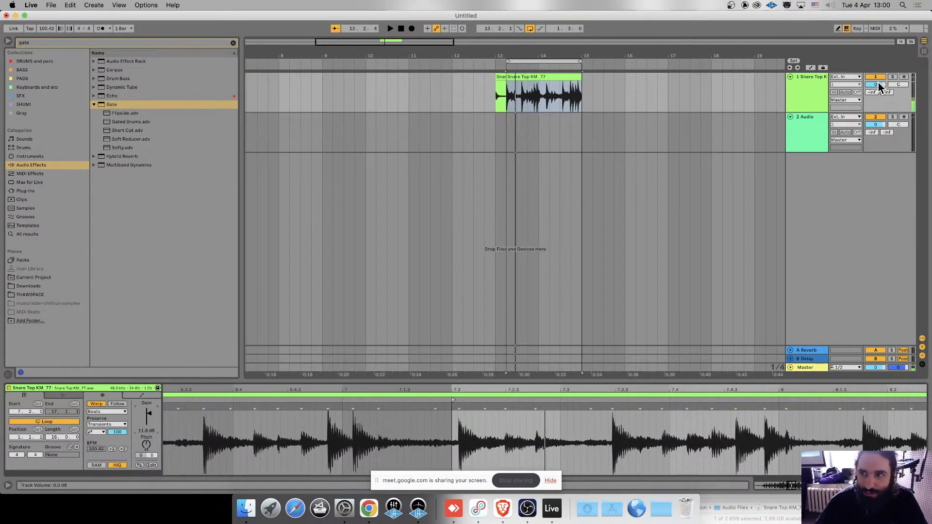
left_click_drag(878, 84, 879, 122)
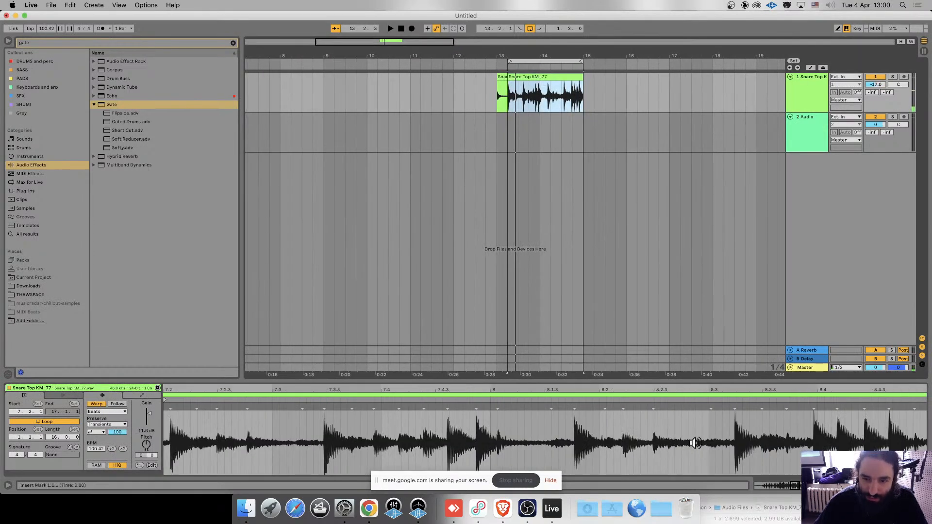
key("shift+Tab")
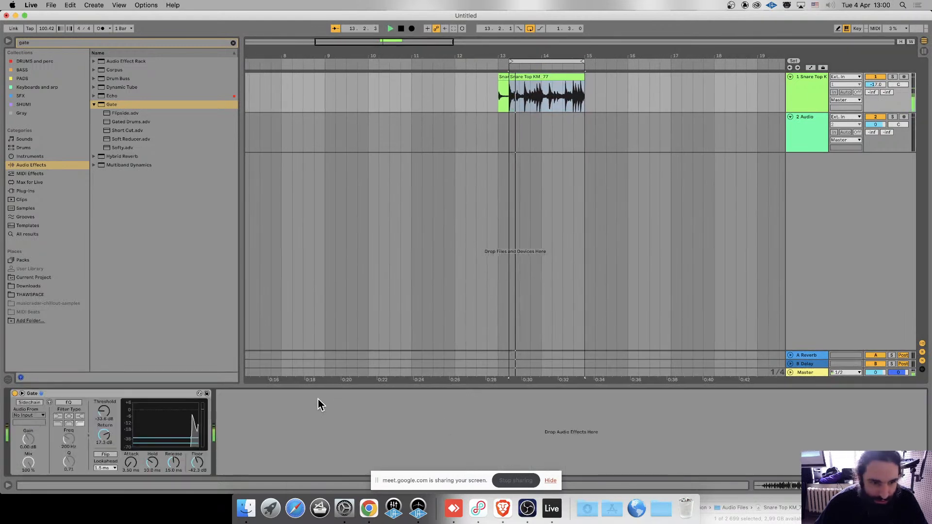
Play the louder loop and set the Gate's threshold to about -10.6 dB and its Return to about 4.95 dB.
left_click_drag(177, 437, 176, 412)
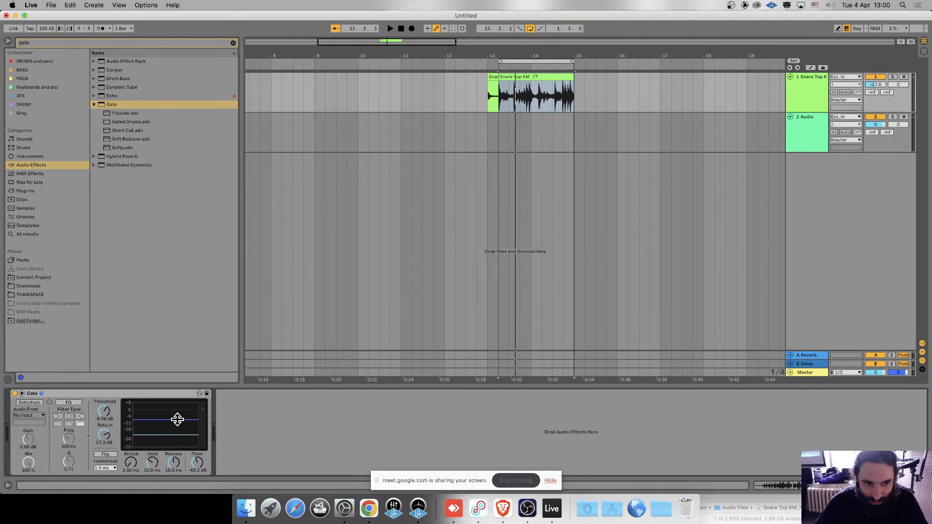
key("space")
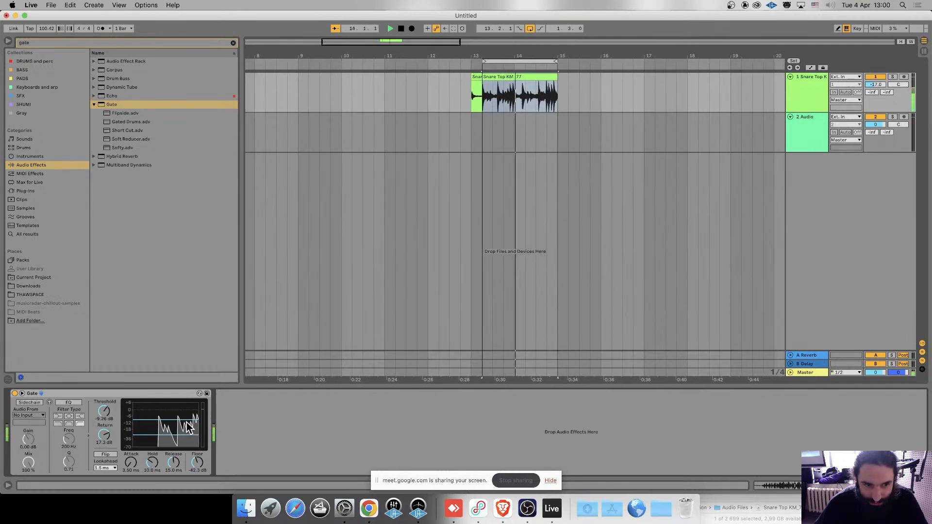
left_click_drag(187, 421, 188, 422)
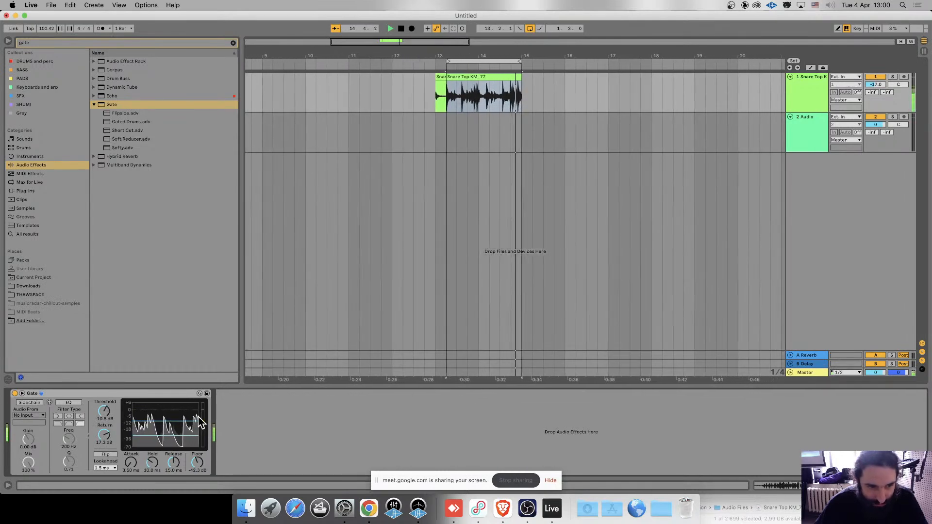
mouse_move(104, 436)
left_mouse_down()
mouse_move(104, 474)
mouse_move(103, 431)
left_mouse_up()
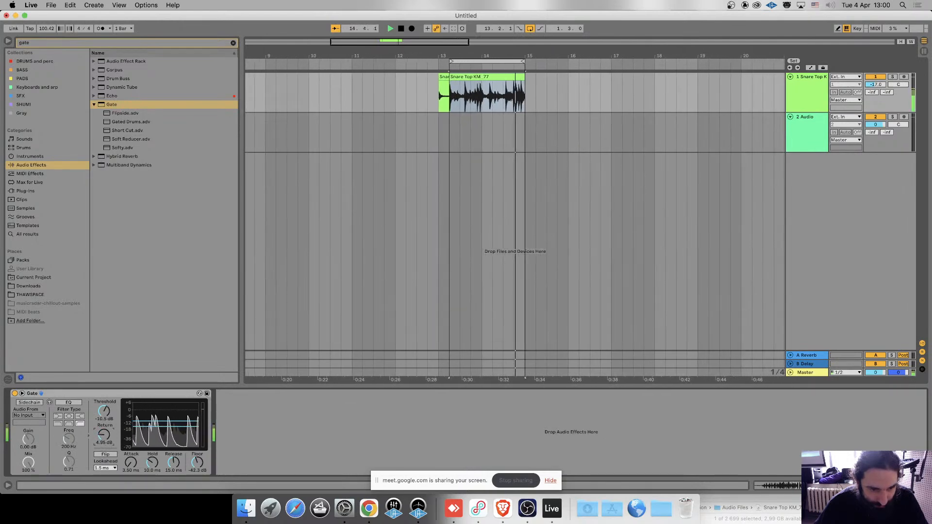
Set the Gate's threshold to -15.3 dB and its floor to about -7 dB, and compare the snare loop with the Gate off.
mouse_move(197, 463)
left_mouse_down()
mouse_move(198, 449)
mouse_move(197, 470)
mouse_move(199, 463)
left_mouse_up()
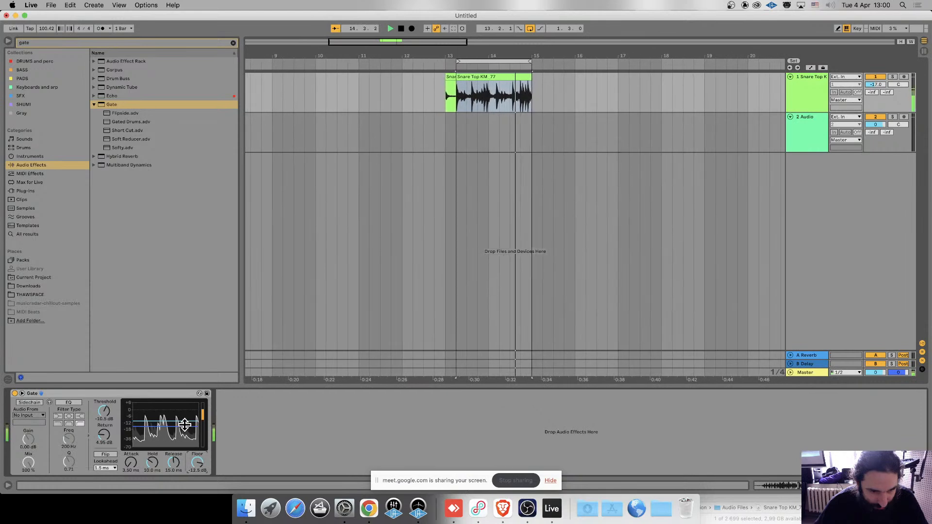
left_click_drag(184, 425, 184, 427)
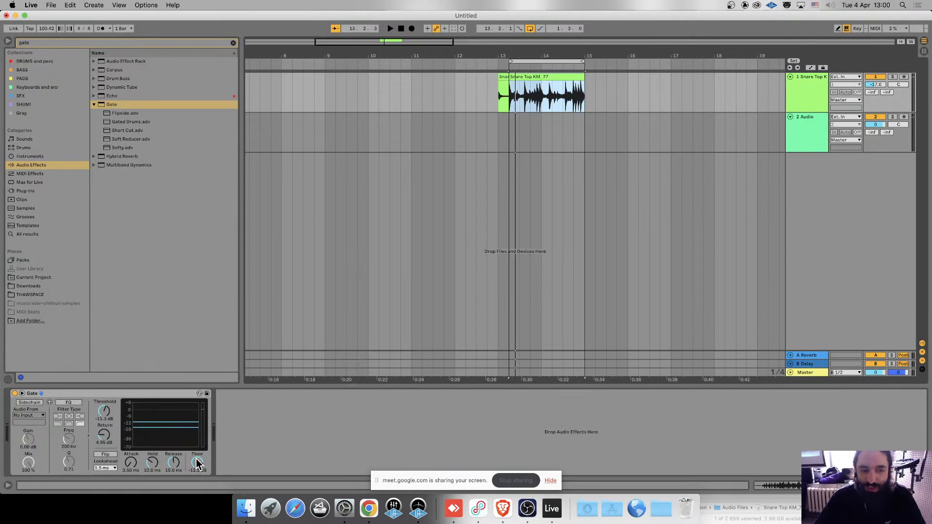
mouse_move(197, 464)
left_mouse_down()
mouse_move(198, 478)
mouse_move(198, 465)
left_mouse_up()
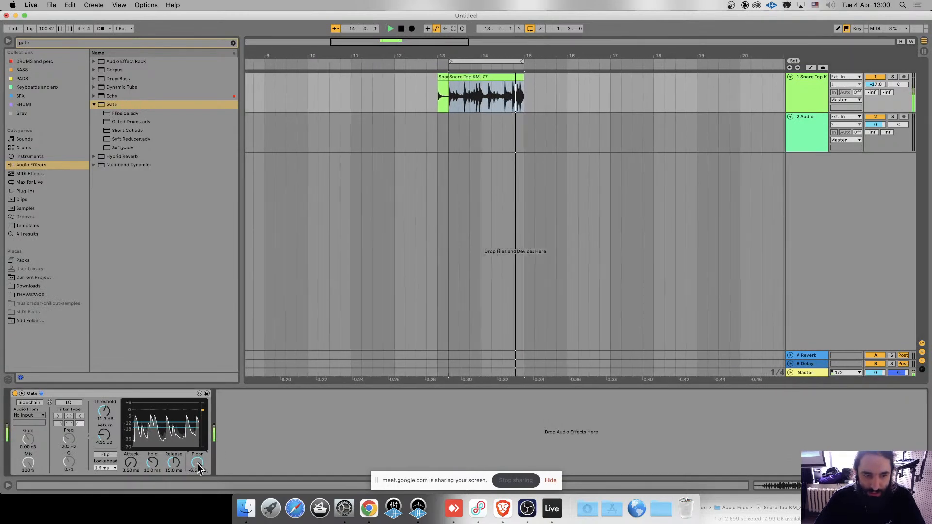
left_click(15, 394)
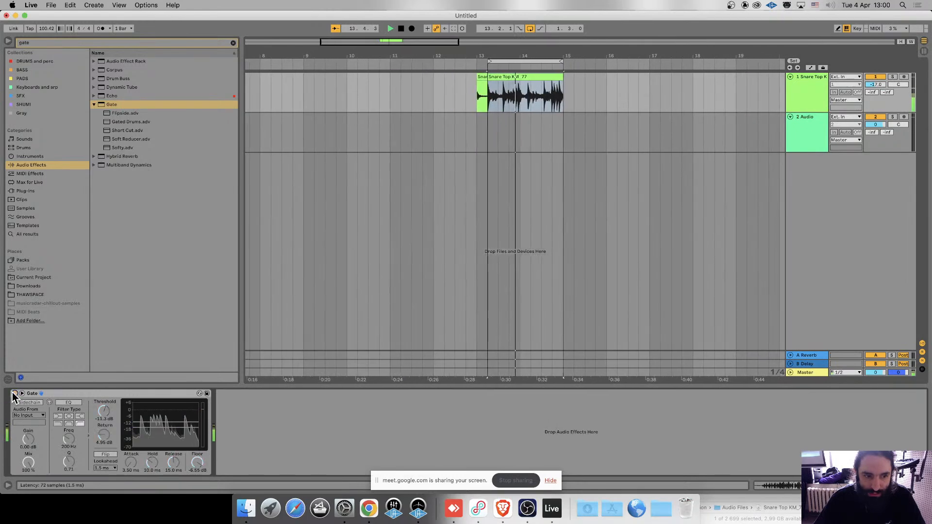
left_click(15, 394)
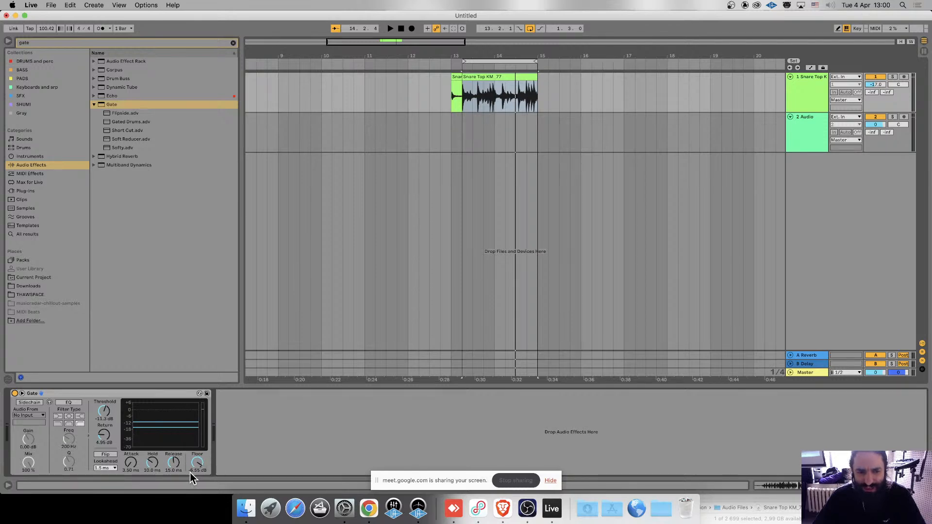
Replay the snare loop and set the Gate's floor to -39.3 dB and its release to 82.0 ms.
key("space")
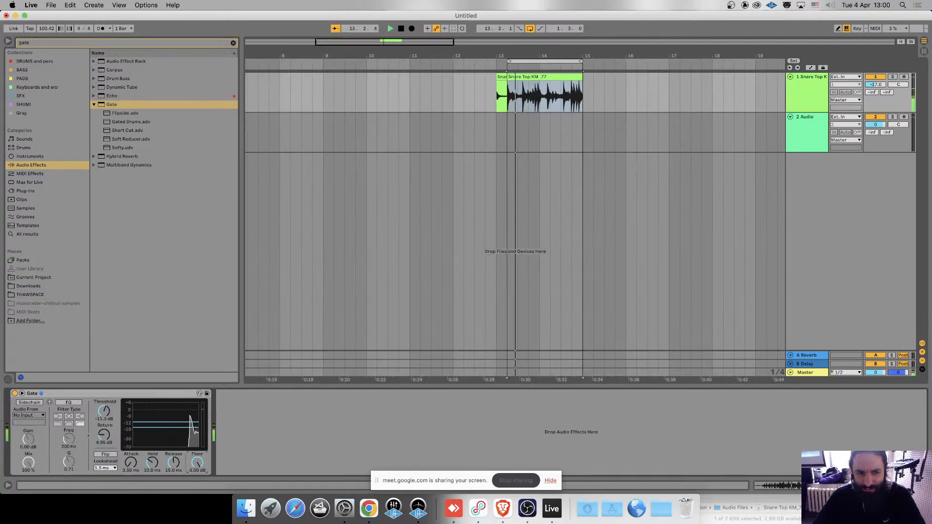
mouse_move(205, 464)
left_mouse_down()
mouse_move(205, 490)
mouse_move(197, 452)
left_mouse_up()
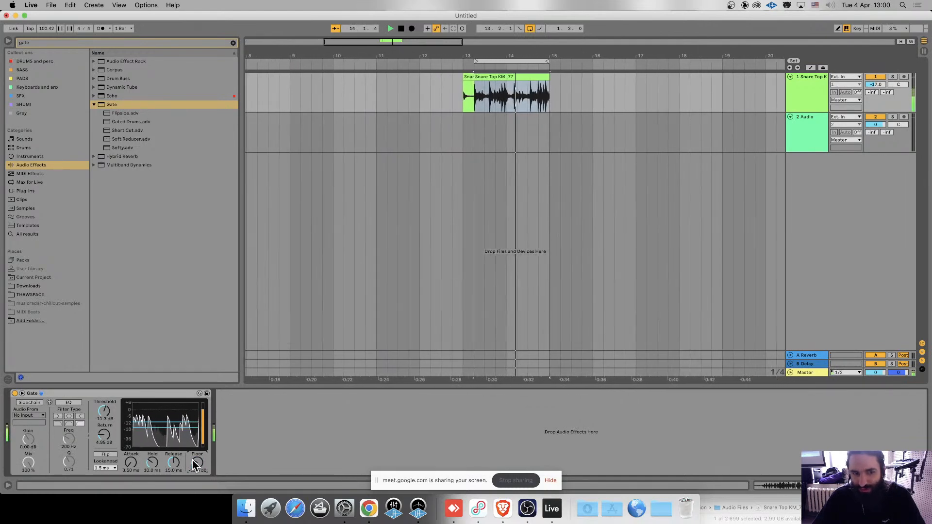
left_click_drag(192, 464, 173, 453)
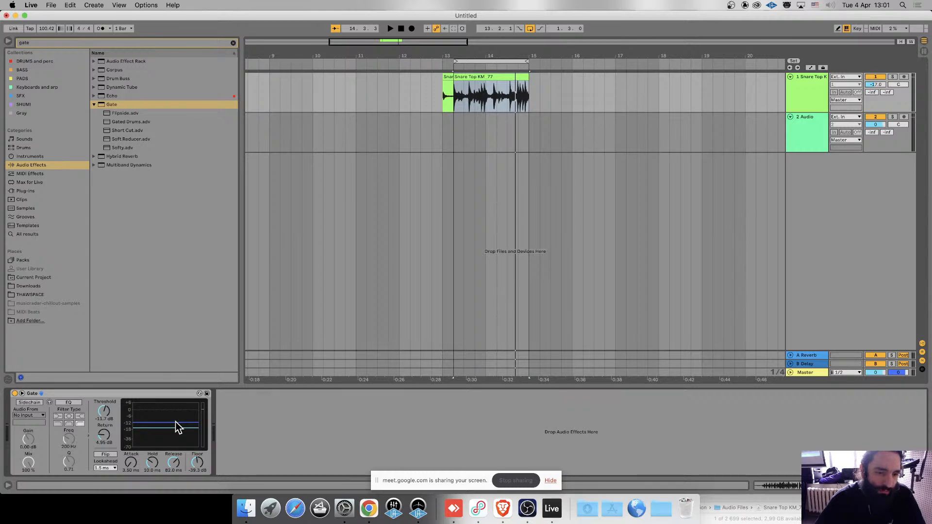
Switch to Finder, open the session Okean - MX - 30 - mms.ptx in Pro Tools and decline the UAD DSP resources information.
left_click(246, 508)
left_click(456, 129)
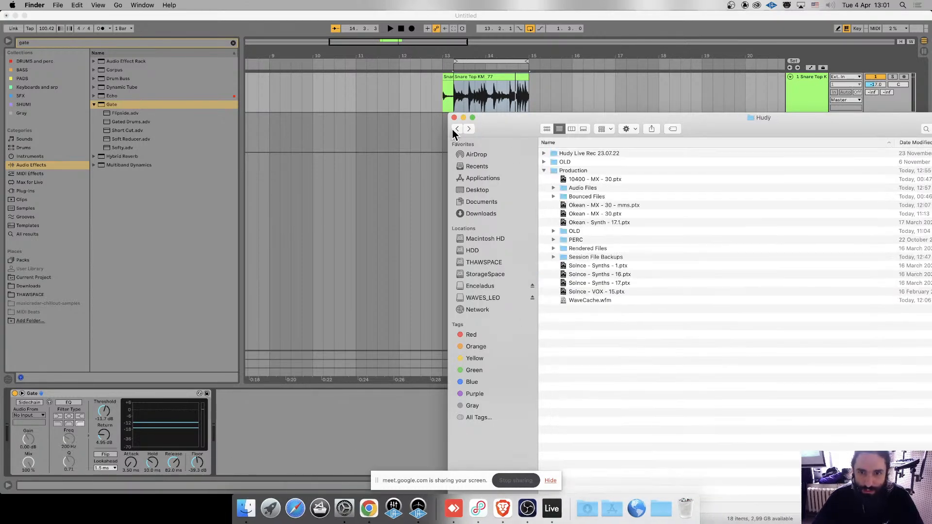
left_click(469, 128)
left_click(636, 180)
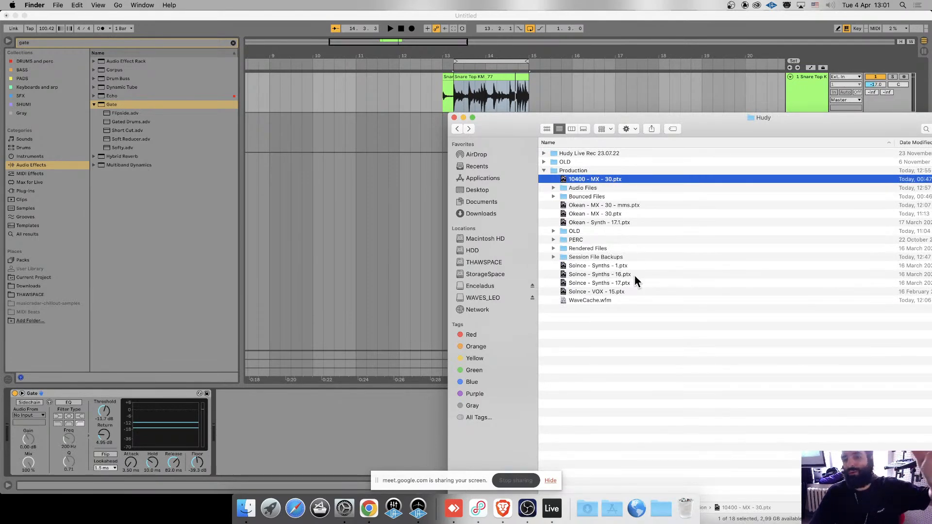
left_click(621, 206)
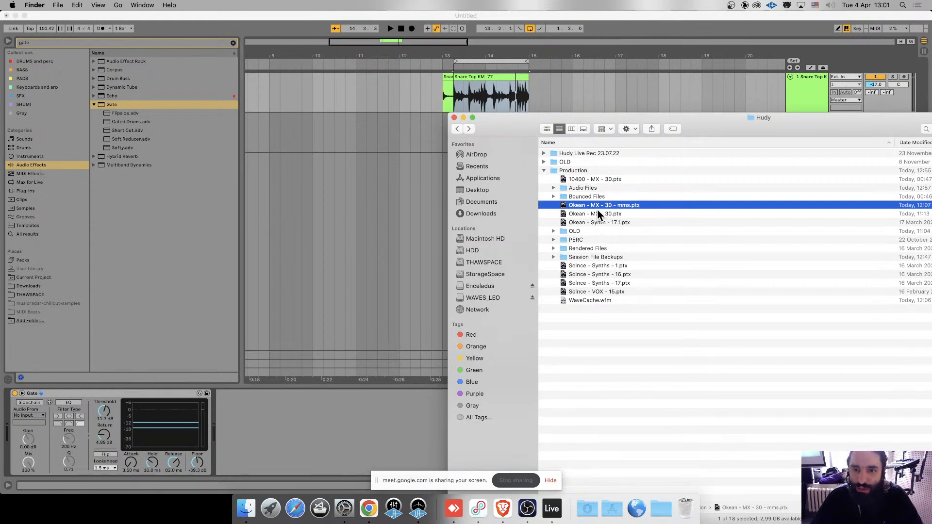
left_click(591, 213)
left_click(606, 205)
double_click(606, 204)
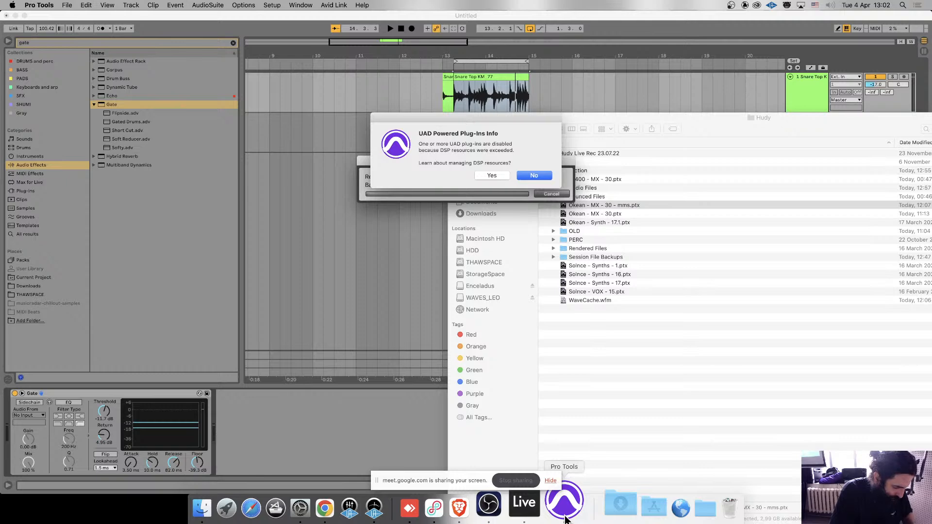
left_click(535, 177)
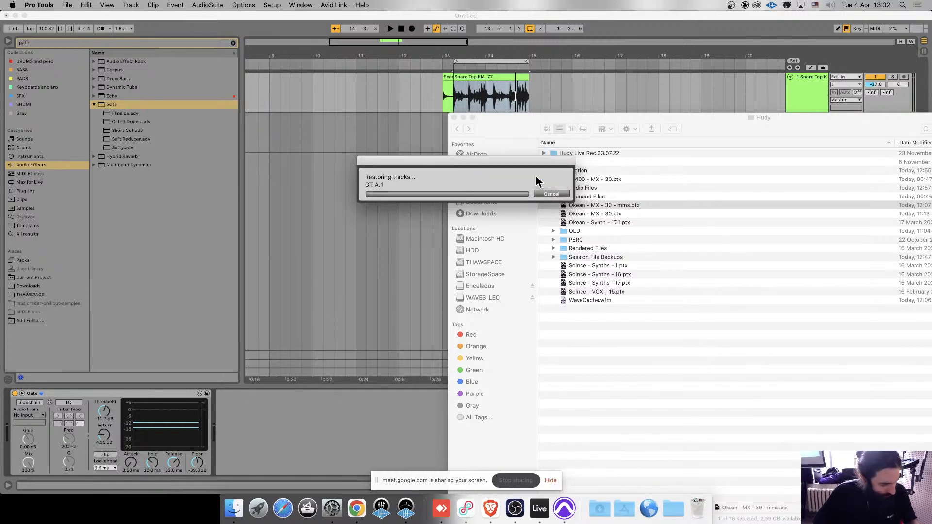
Switch to the Brave browser and close the Telegram tab.
left_click(489, 506)
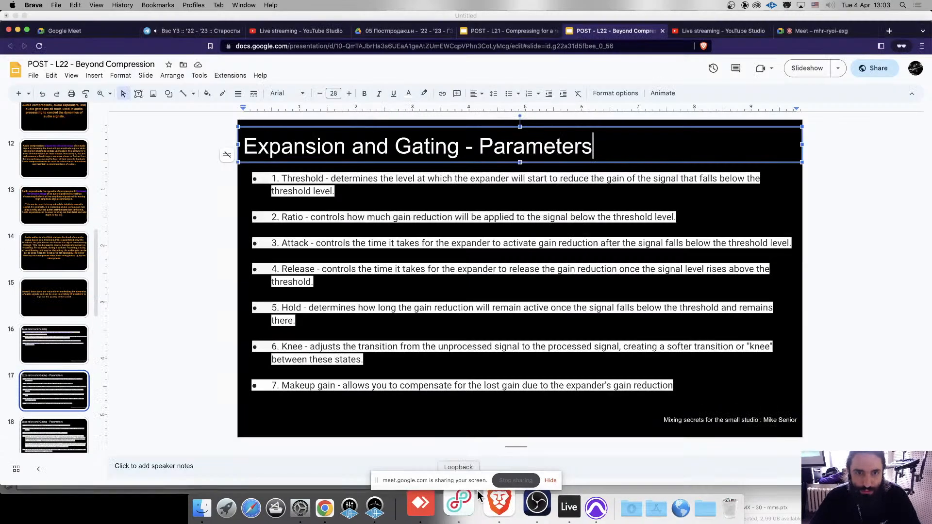
left_click(154, 32)
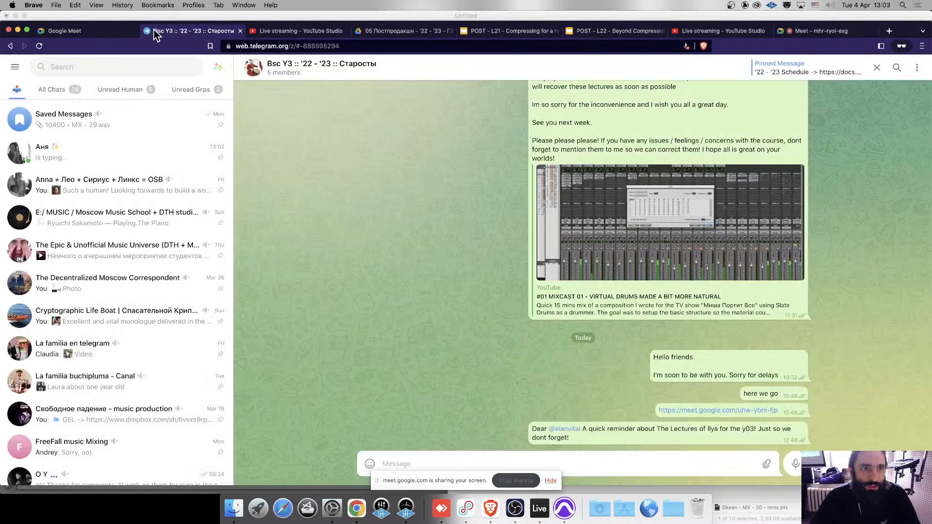
right_click(56, 158)
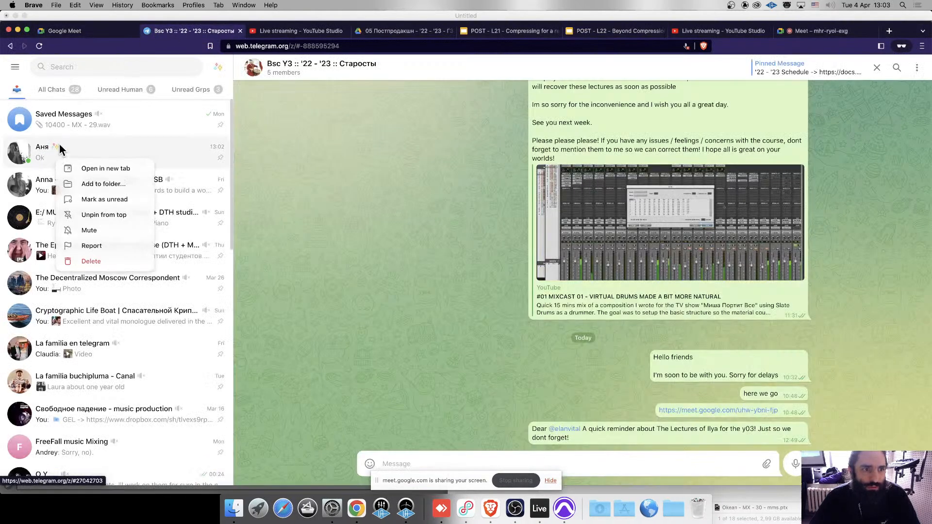
left_click(240, 31)
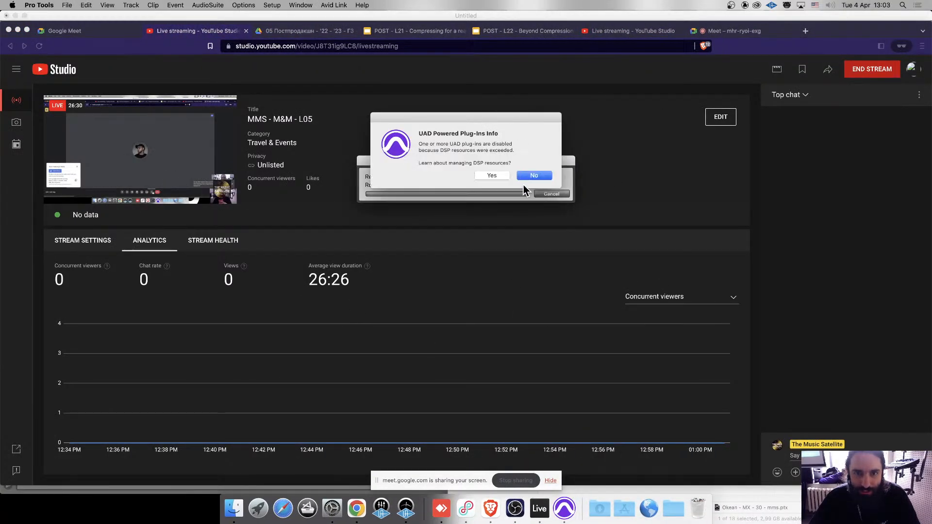
Decline the repeated UAD DSP resources notices in Pro Tools so the session finishes loading.
left_click(531, 176)
left_click(531, 176)
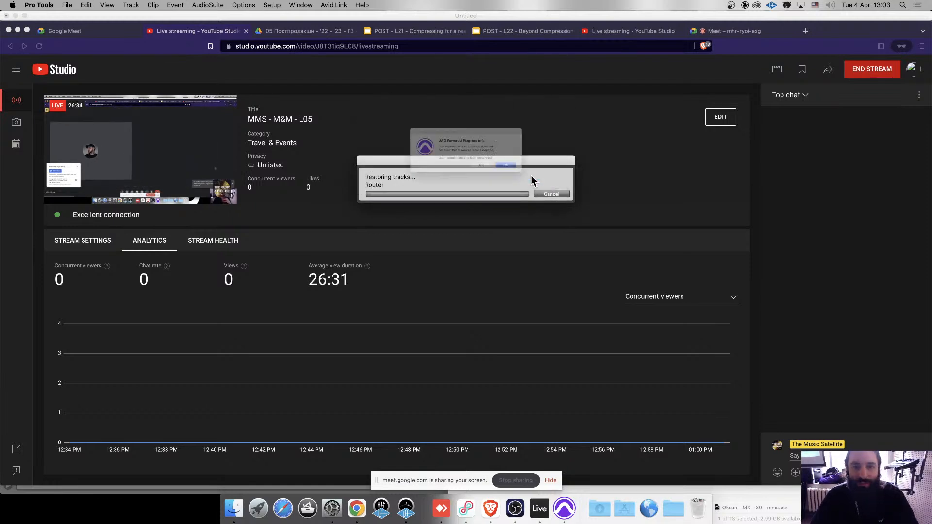
left_click(532, 176)
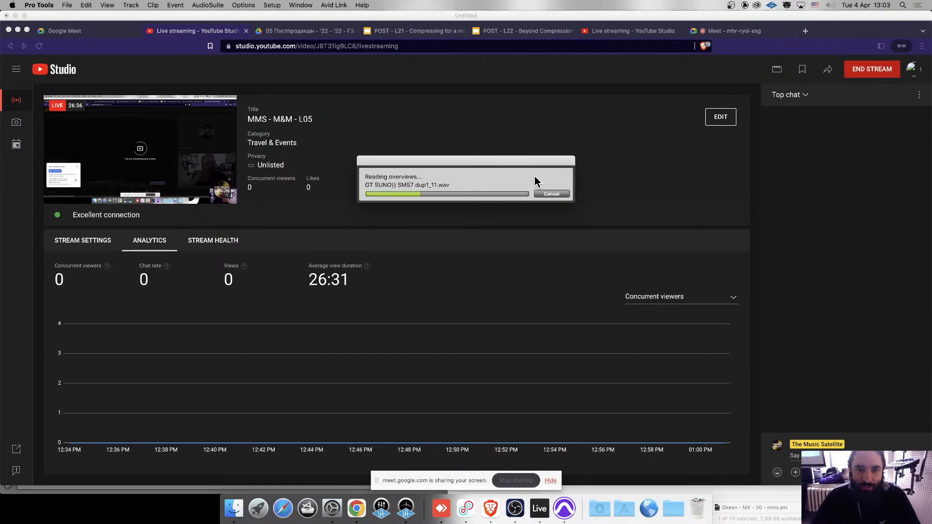
left_click(505, 293)
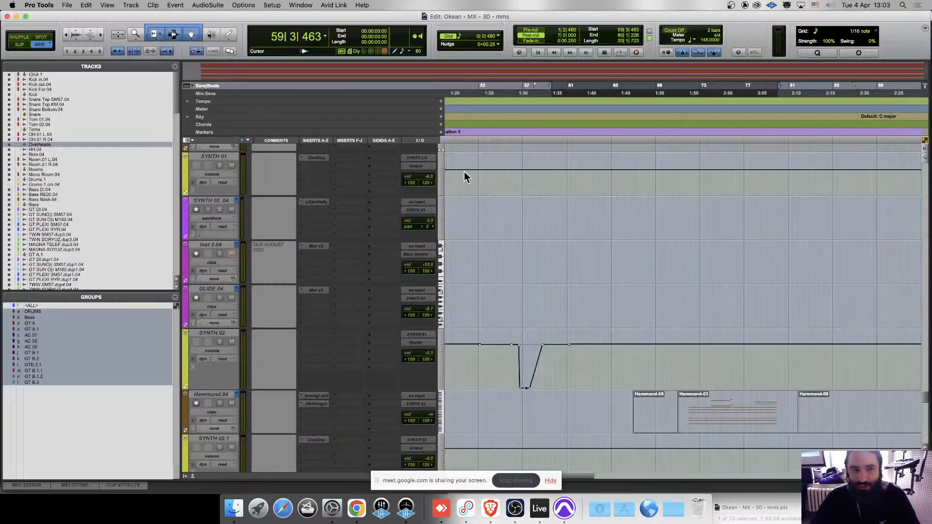
Locate the snare microphone tracks among the drums and place the playback position at 70|4|000.
scroll(576, 283, "up", 10)
scroll(577, 282, "up", 15)
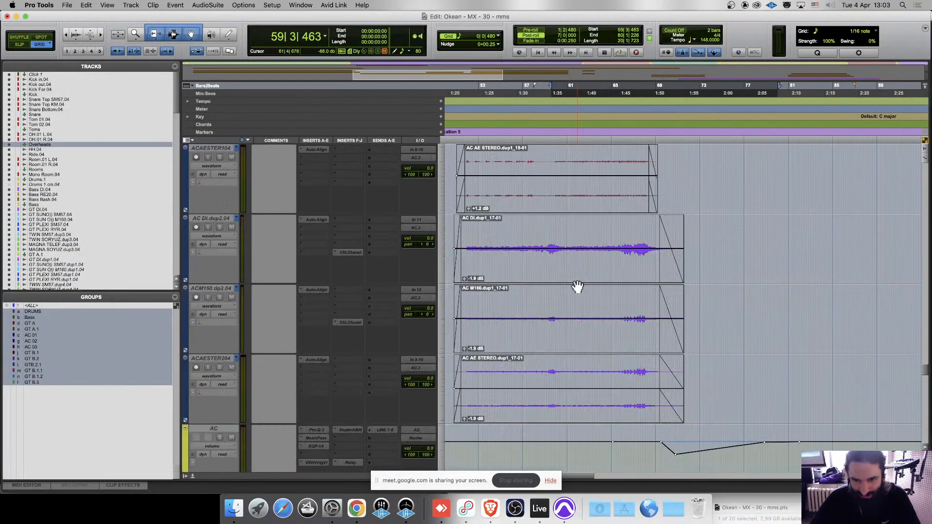
scroll(574, 282, "up", 10)
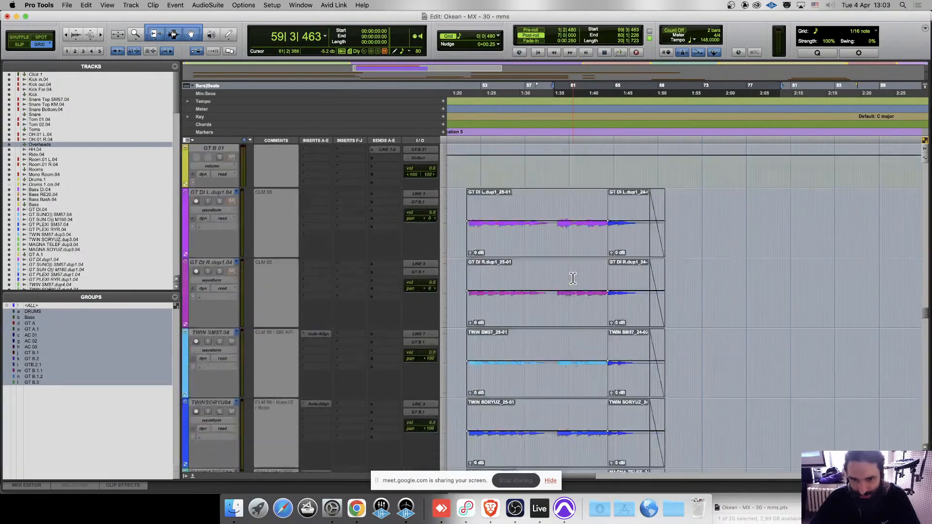
scroll(573, 279, "up", 12)
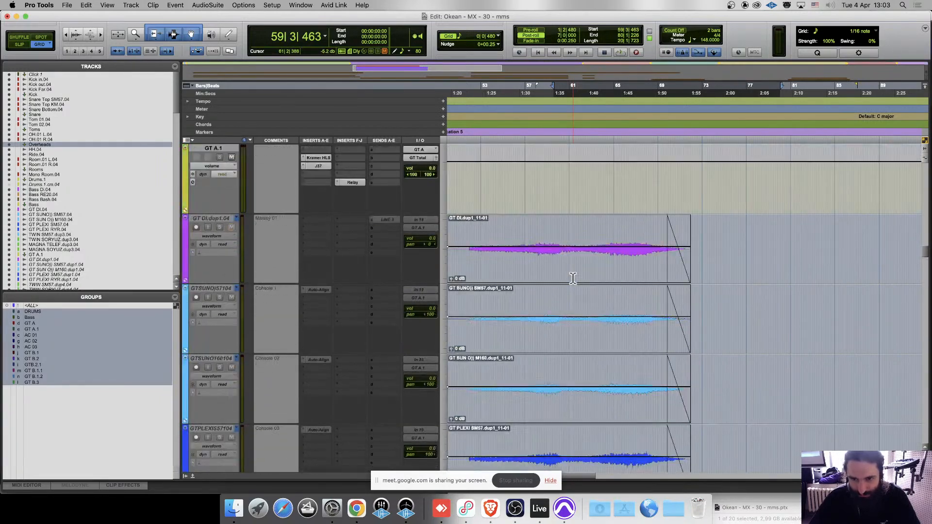
scroll(561, 275, "down", 2)
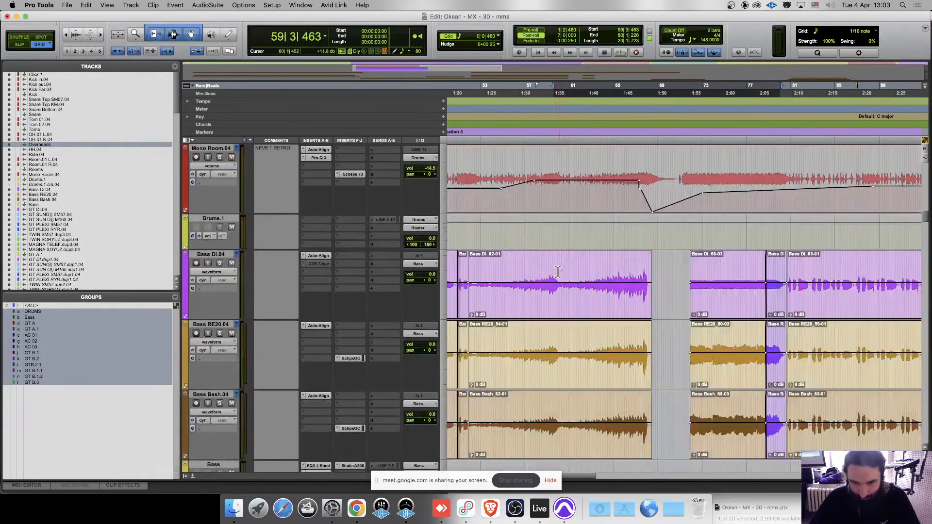
left_click(535, 267)
key("r")
scroll(534, 266, "up", 15)
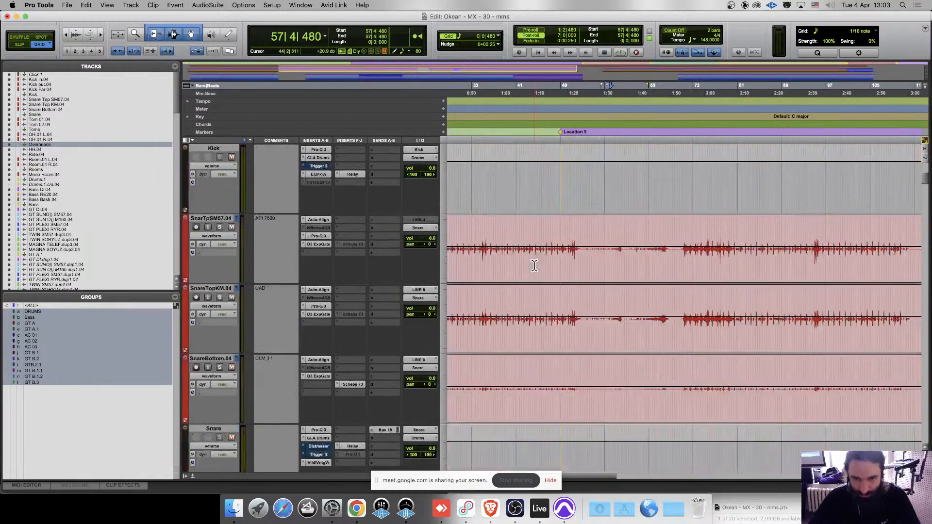
left_click(544, 214)
scroll(665, 282, "down", 6)
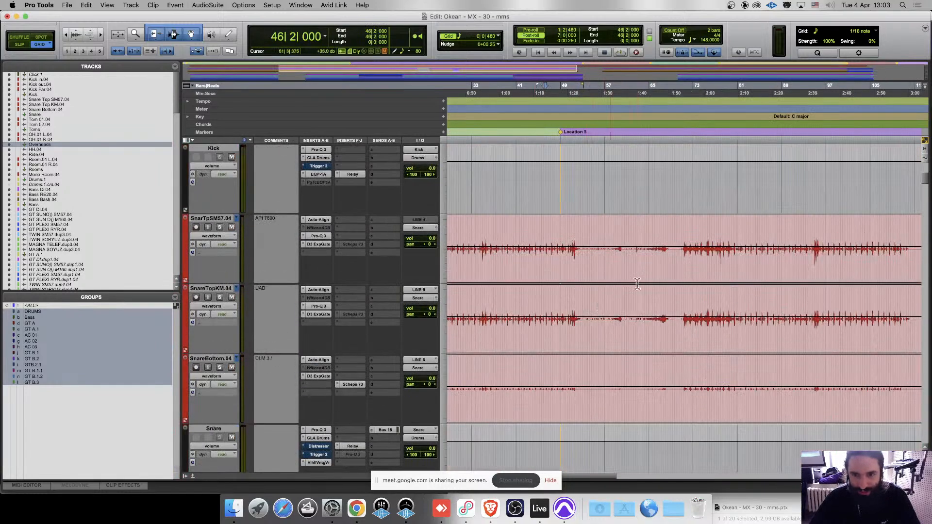
left_click(689, 229)
left_click(681, 230)
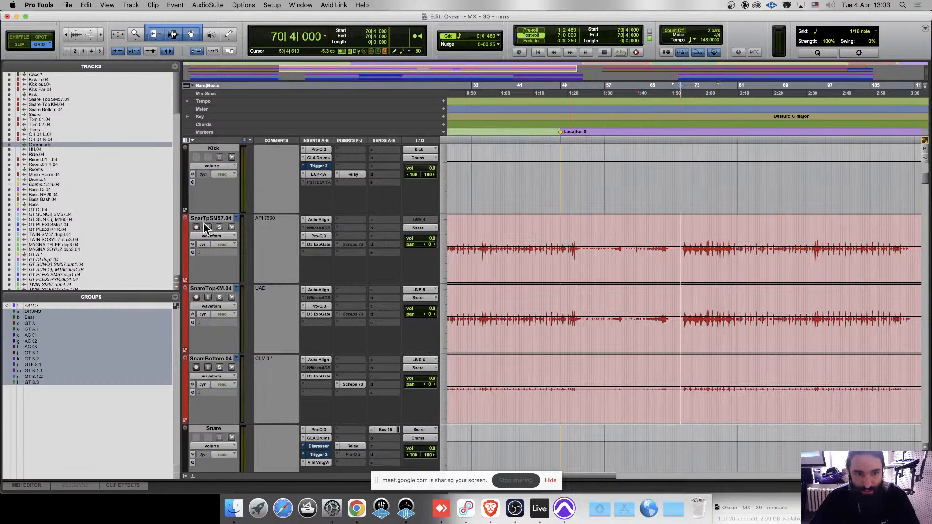
Open the Expander/Gate on the Snare Top SM57 track, start playback and solo the grouped snare tracks.
left_click(318, 245)
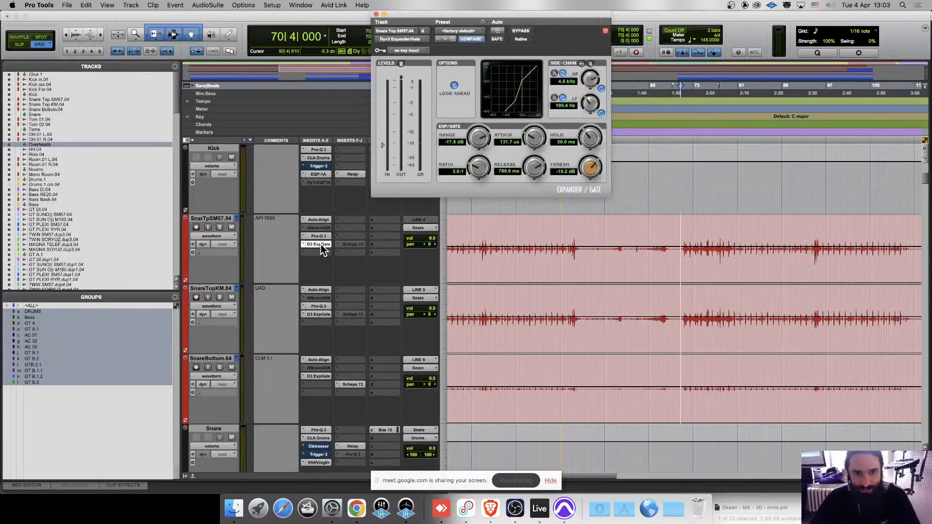
key("space")
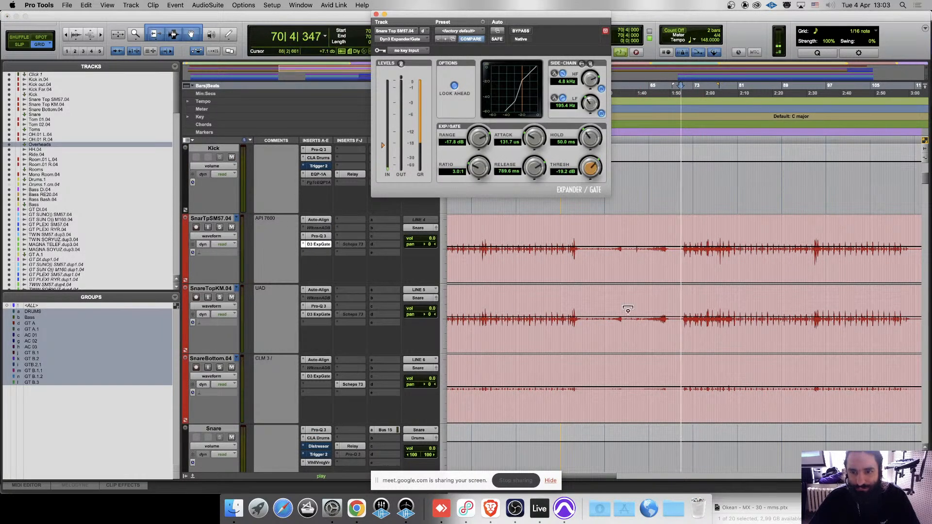
left_click(220, 222)
left_click(220, 227)
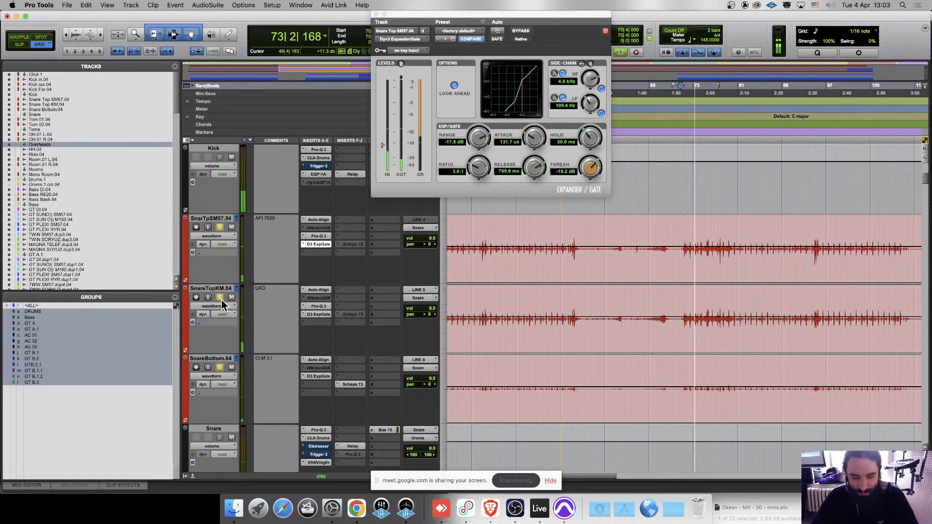
Suspend the track groups, clear the solos and solo only the Snare Top SM57 track.
key("super+shift+g")
key("space")
left_click(220, 220)
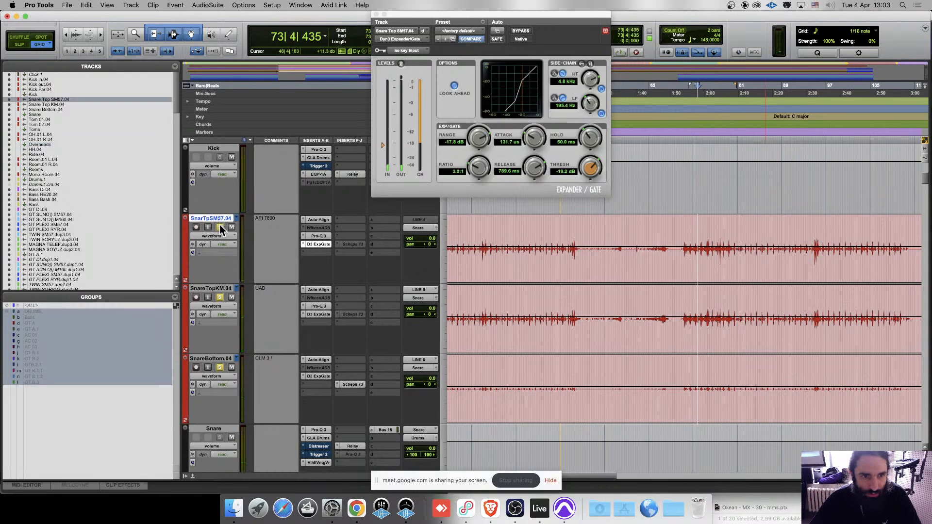
left_click(221, 227, "alt")
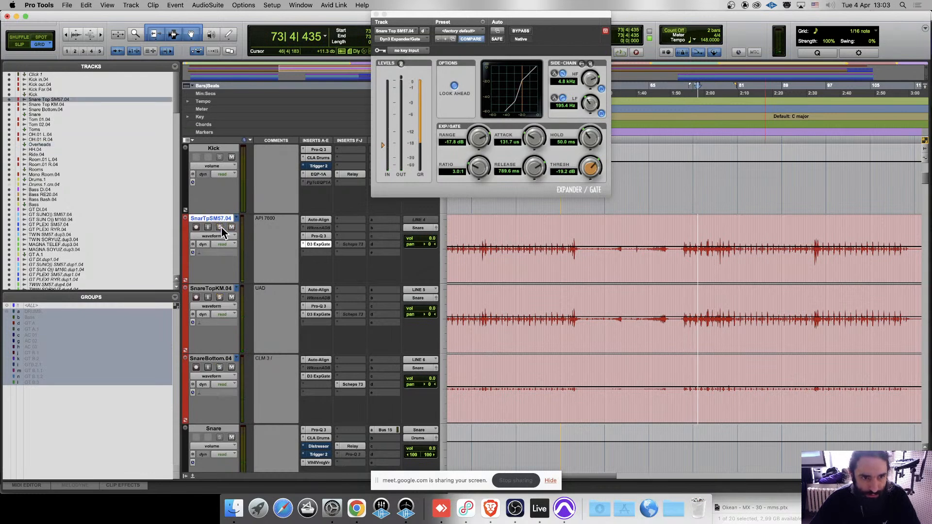
left_click(220, 228)
Play the soloed snare from around bar 72 and bypass its Expander/Gate.
key("space")
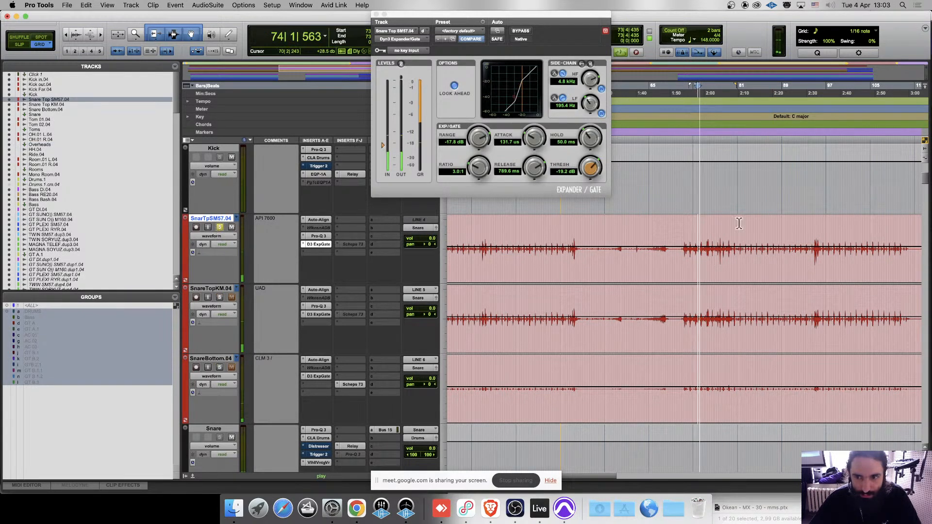
left_click(684, 234)
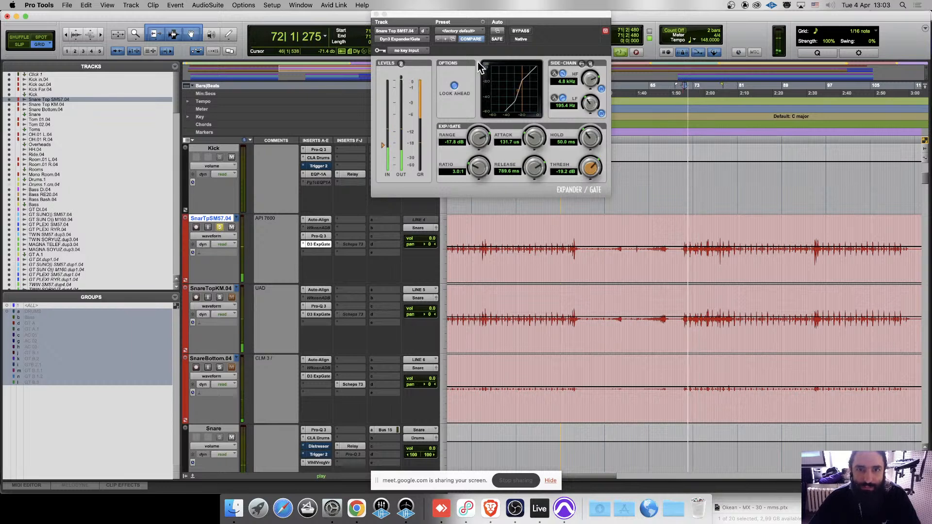
left_click(521, 30)
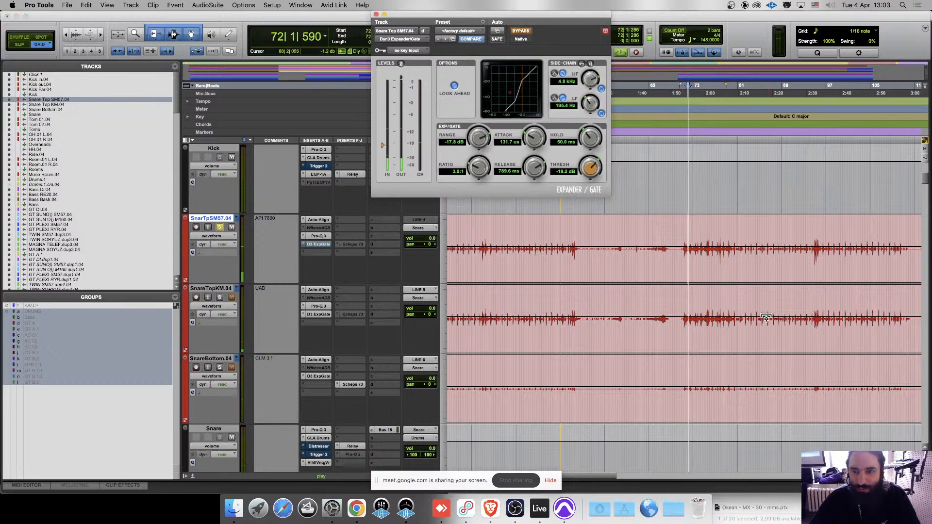
Select the passage from about bar 72 to bar 75 on the Snare Top SM57 track and play it.
key("t")
key("t")
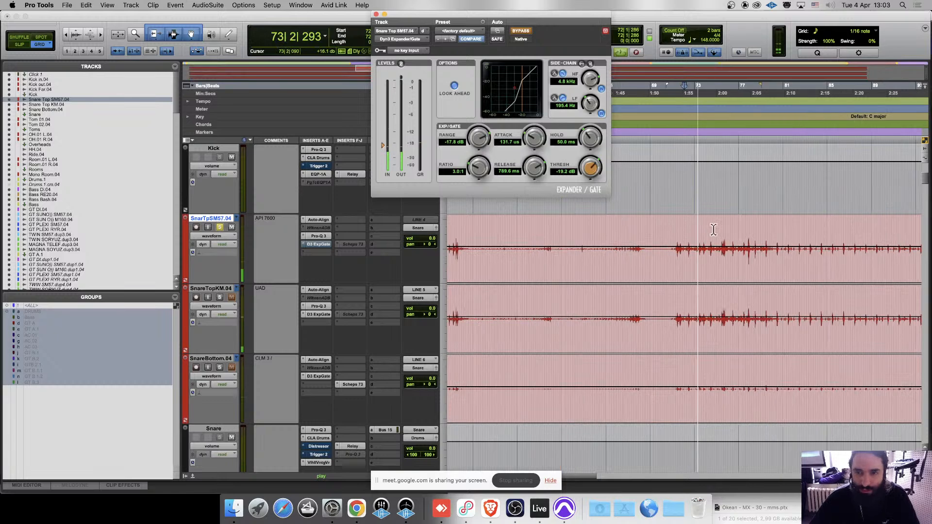
key("space")
left_click_drag(690, 231, 759, 237)
key("space")
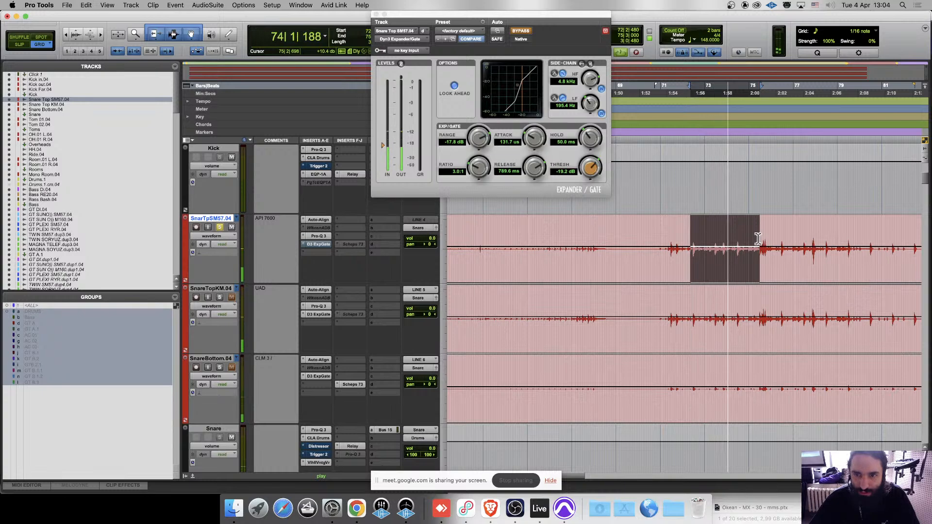
key("space")
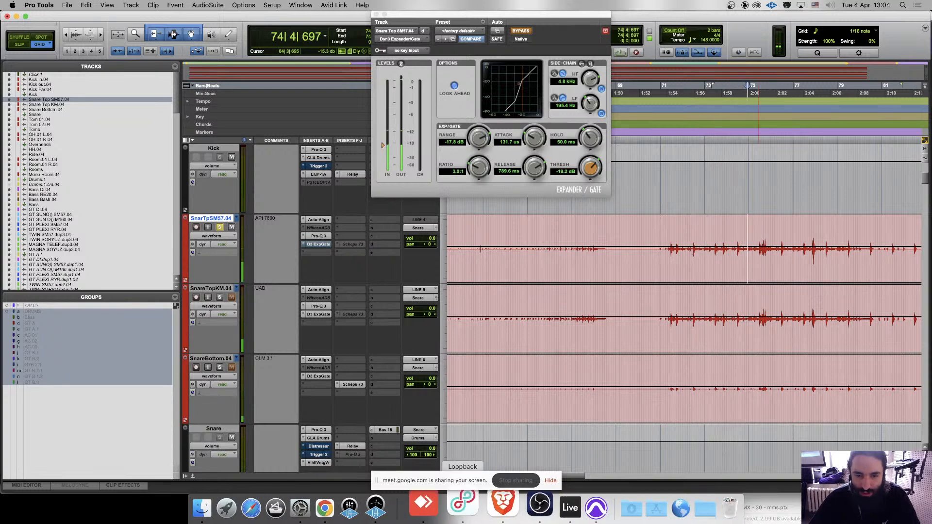
Switch to Brave, close the "Compressing for a reason pt 2" presentation and highlight the Threshold definition on the Expansion and Gating parameters slide.
left_click(502, 505)
left_click(418, 31)
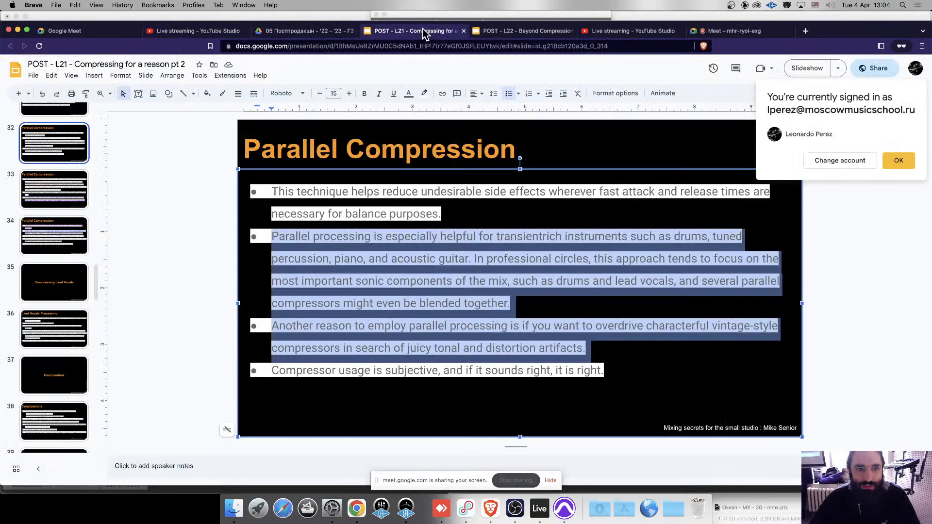
left_click(463, 30)
triple_click(295, 183)
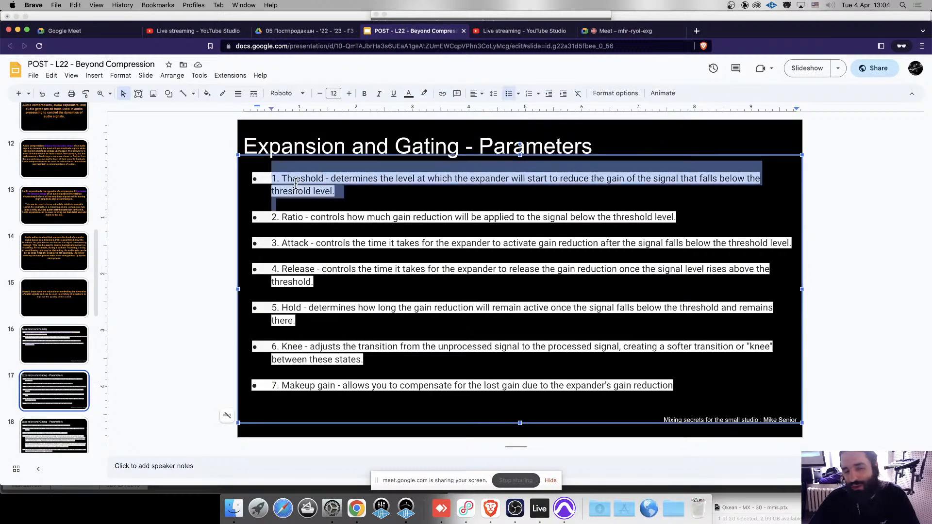
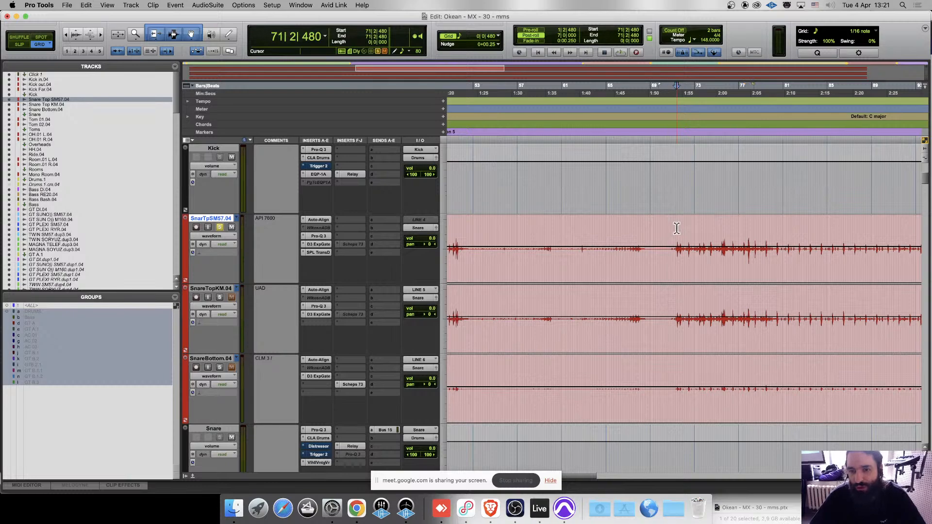
In Pro Tools, locate the electric guitar tracks, place the playback position at 71|1|000 and start playback.
scroll(676, 228, "down", 10)
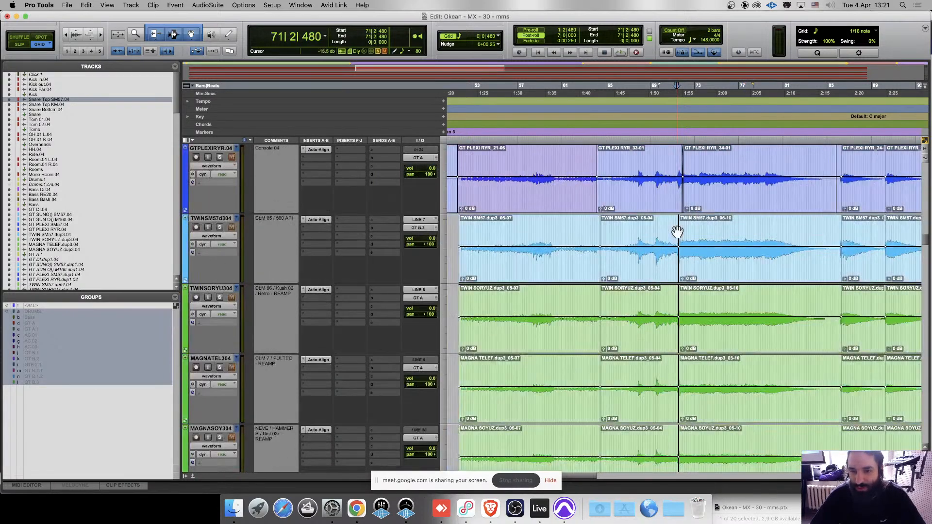
scroll(677, 231, "up", 5)
left_click(673, 180)
key("t")
key("t")
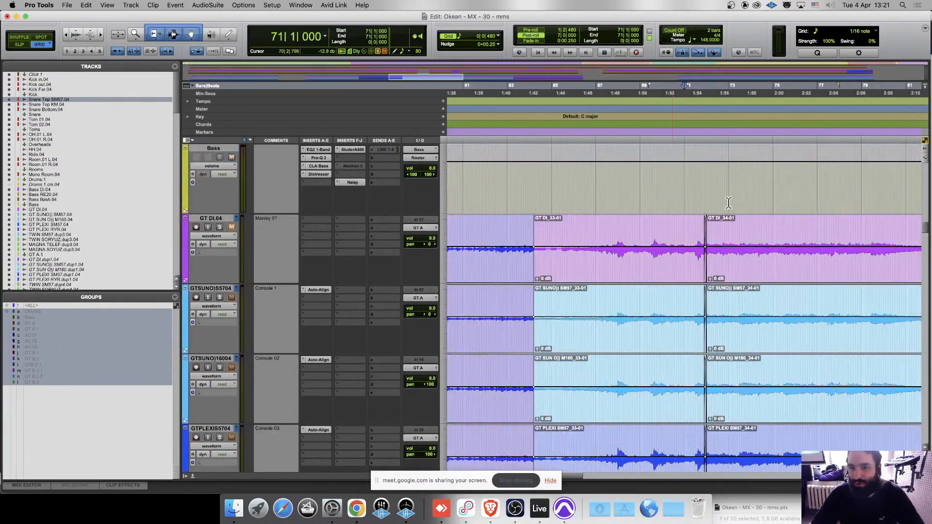
scroll(698, 234, "down", 4)
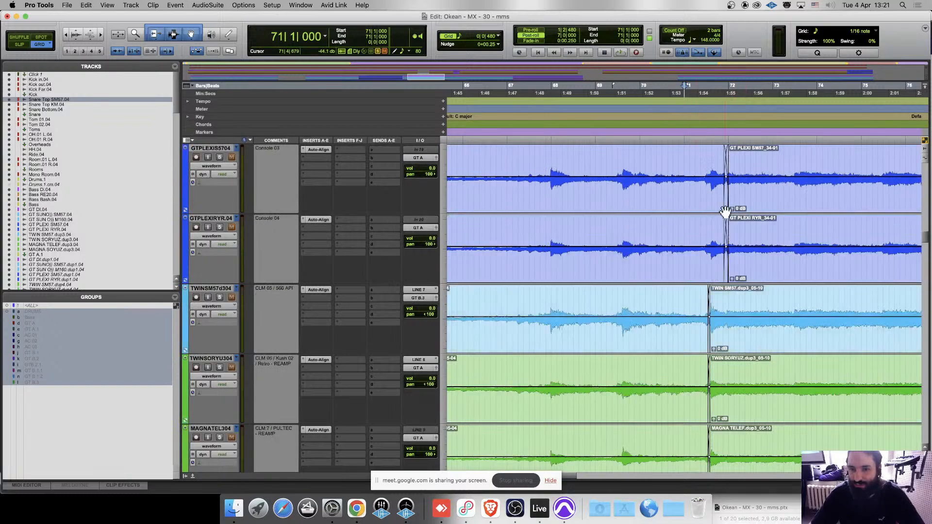
scroll(726, 212, "up", 2)
left_click_drag(735, 163, 707, 166)
key("super+z")
left_click(683, 160)
key("space")
Examine the remaining guitar, acoustic, synth and vocal tracks across the whole song for clips suited to the next demonstration.
scroll(698, 240, "down", 3)
scroll(698, 240, "down", 10)
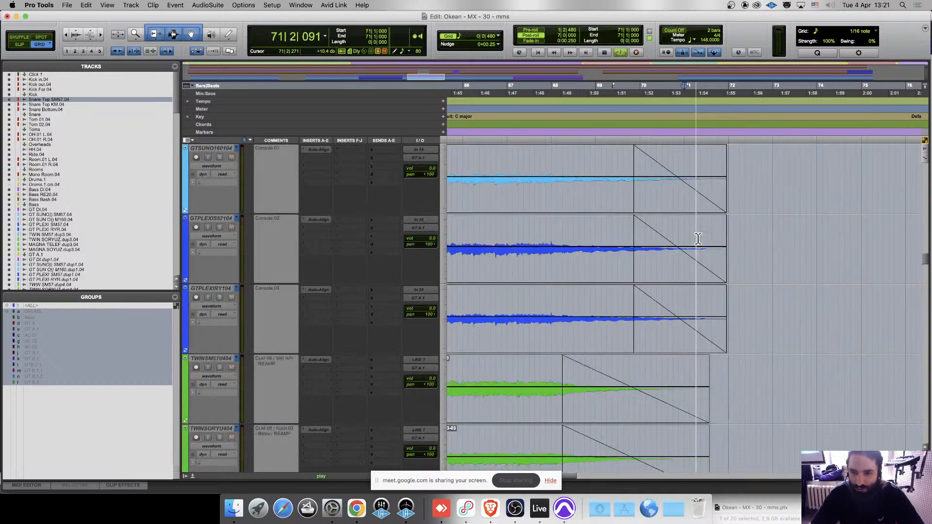
scroll(699, 238, "down", 15)
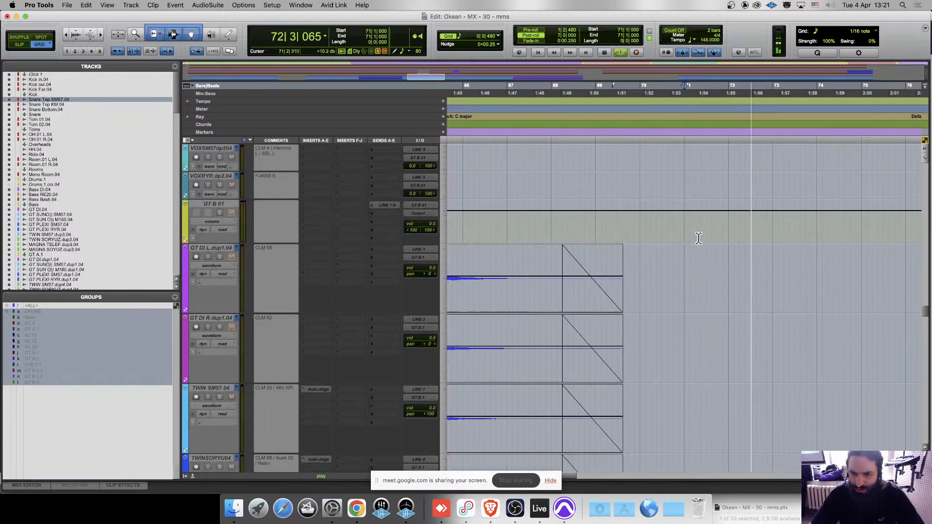
key("r")
key("r")
key("r")
key("r")
scroll(661, 288, "down", 5)
scroll(661, 288, "down", 12)
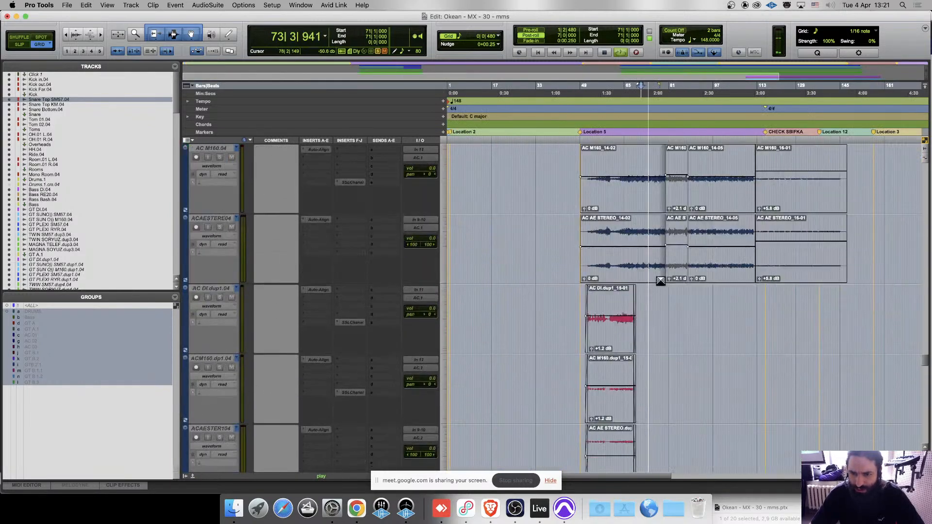
scroll(654, 307, "down", 15)
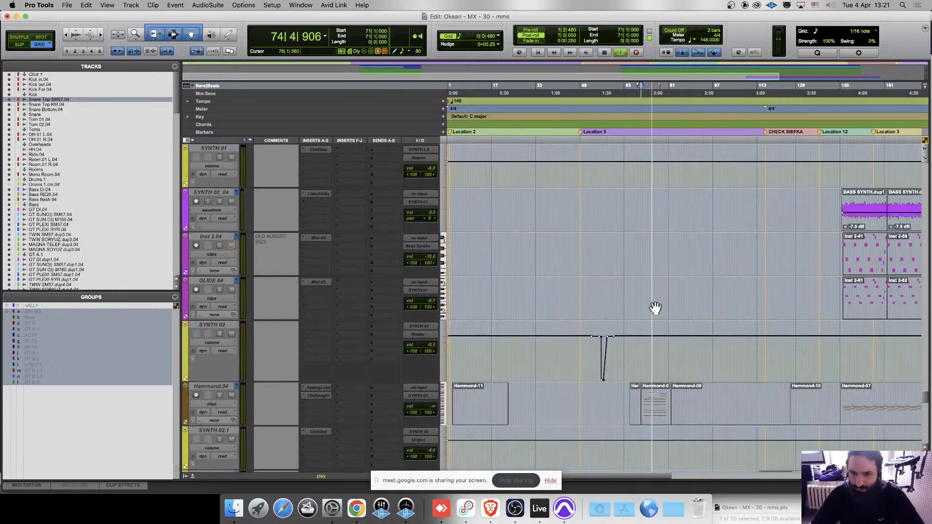
scroll(655, 304, "down", 15)
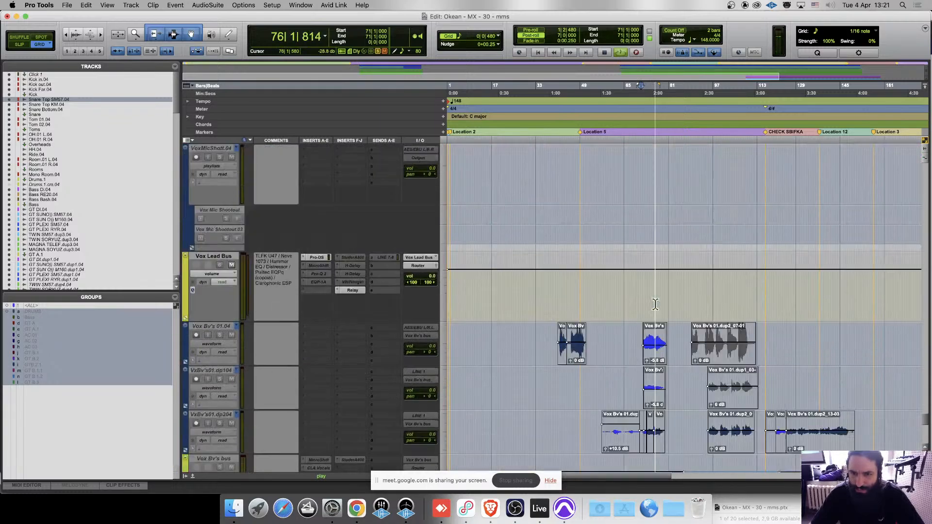
scroll(657, 301, "up", 3)
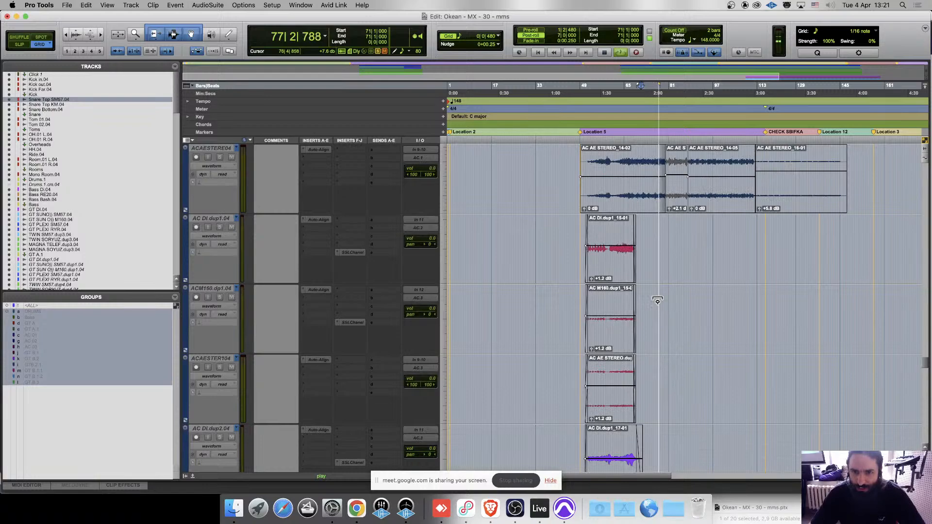
Move playback to 56|2|000 and make the AC DI, AC M160 and AC AE Stereo acoustic guitar tracks active.
left_click(601, 226)
scroll(583, 218, "up", 10)
scroll(564, 214, "down", 3)
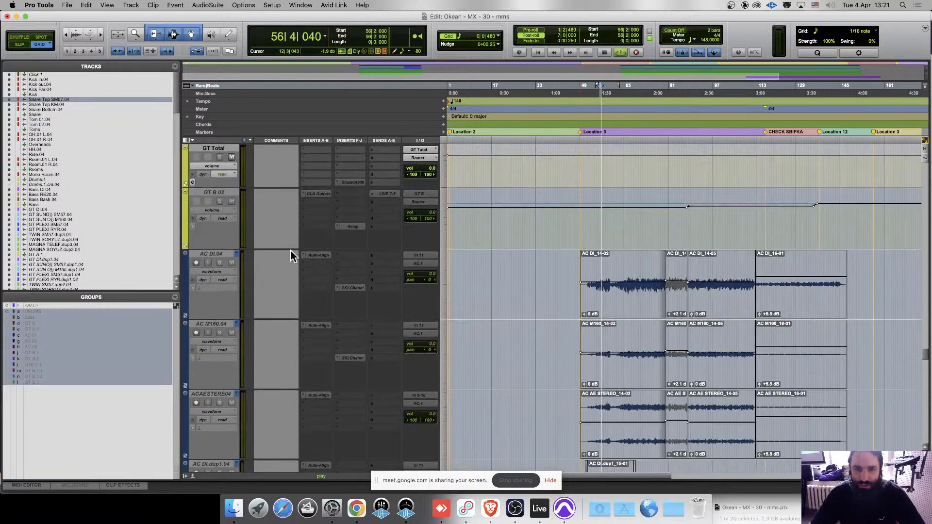
left_click(210, 254)
right_click(220, 392)
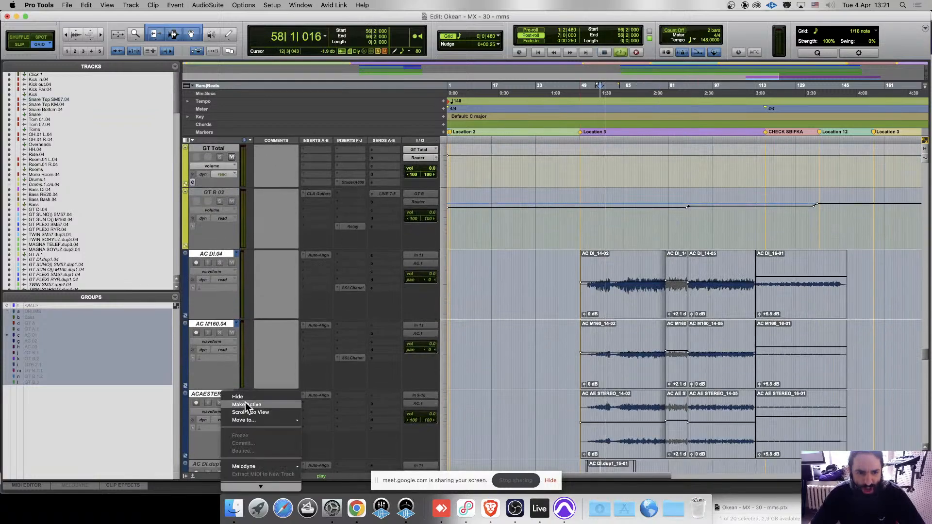
left_click(246, 403)
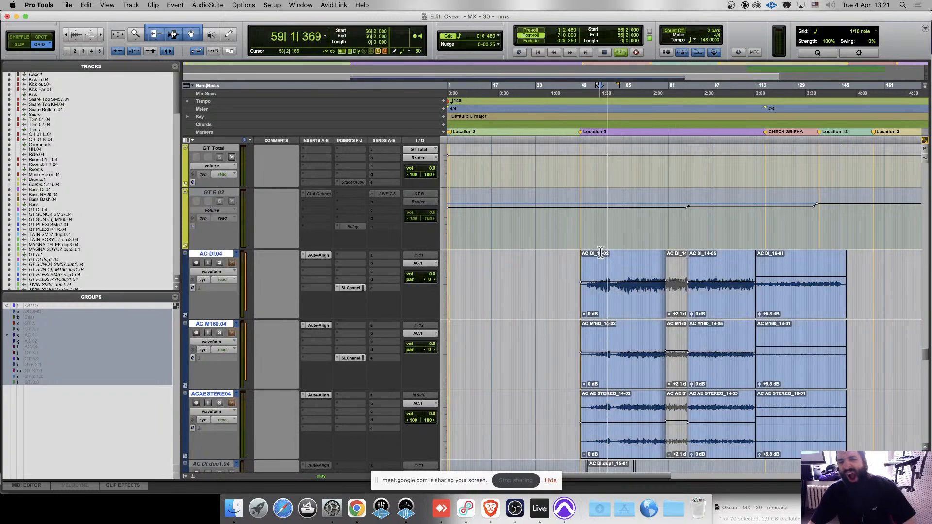
Make the AC bus track active during playback and decline the offer to learn about managing DSP resources.
key("space")
scroll(340, 321, "down", 15)
key("space")
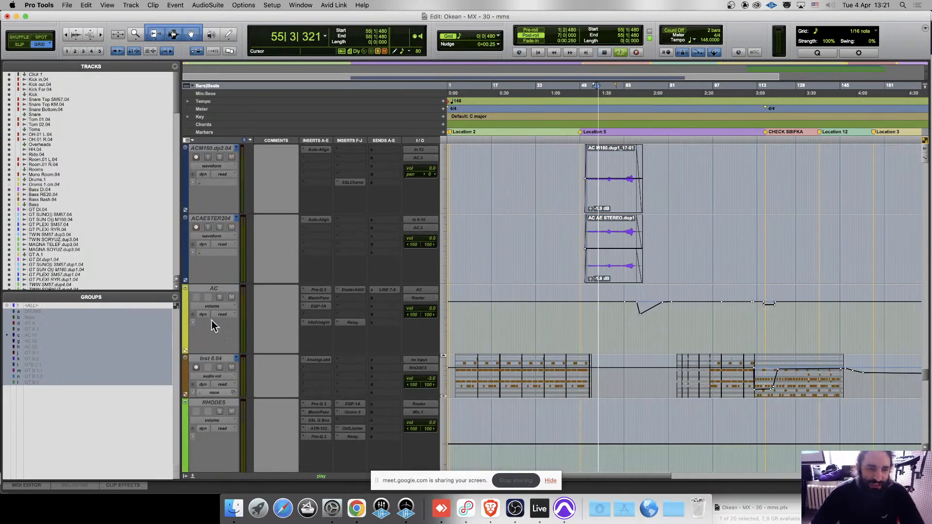
right_click(216, 289)
left_click(258, 299)
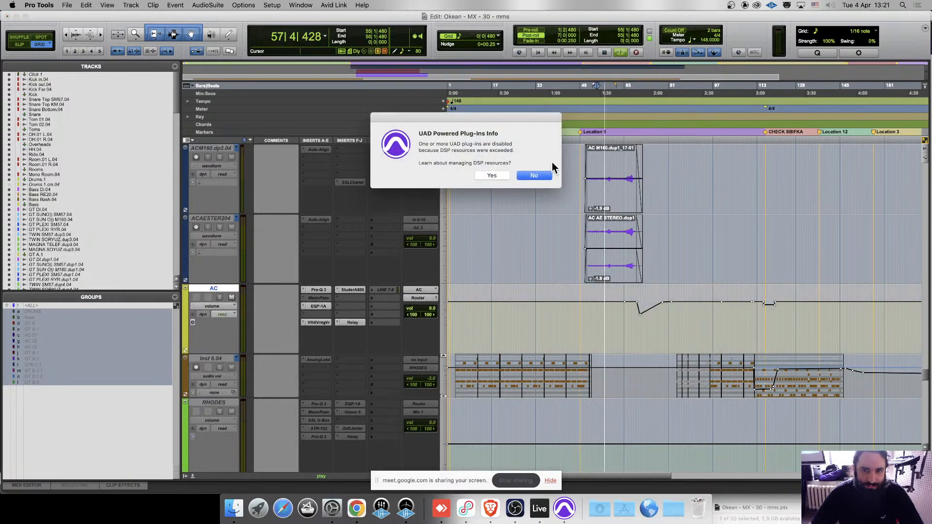
key("Return")
Resume playback from 58|4|483 and solo the active acoustic guitar tracks, including AC DI and AC M160.
key("space")
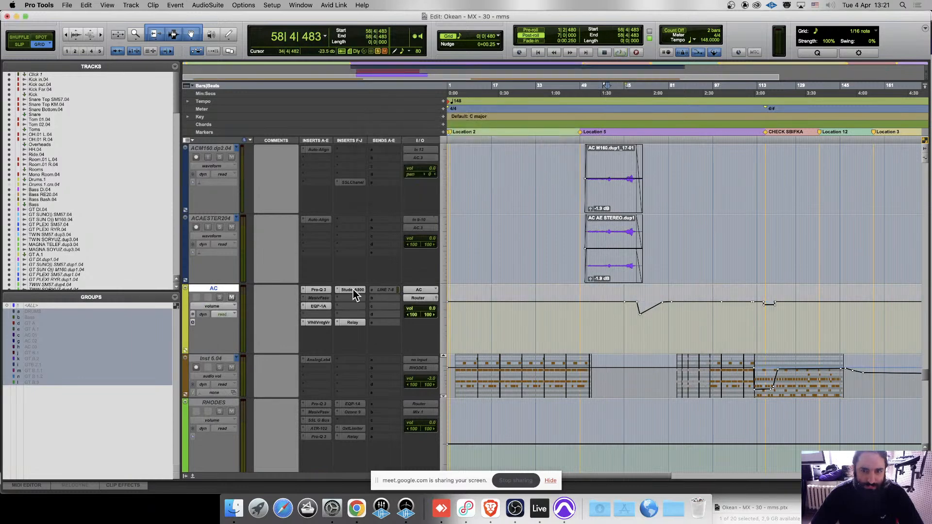
scroll(645, 241, "down", 5)
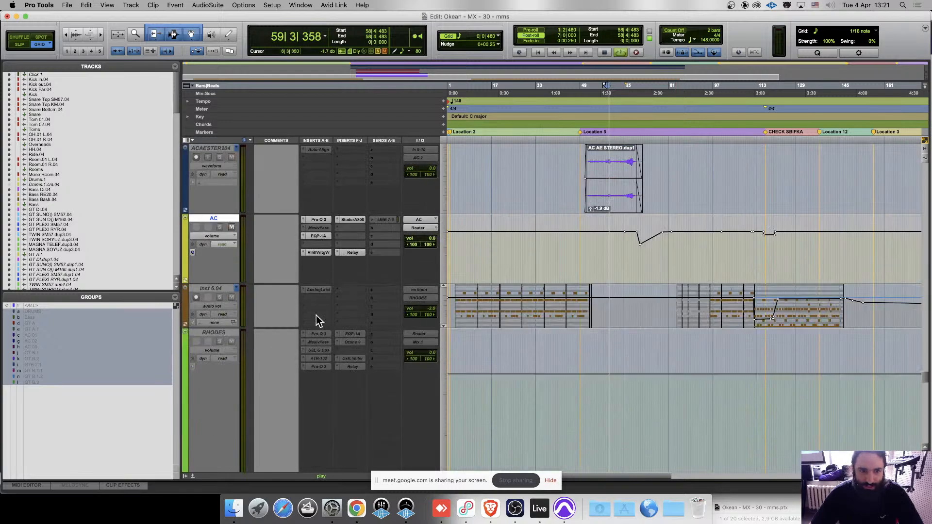
scroll(435, 145, "down", 5)
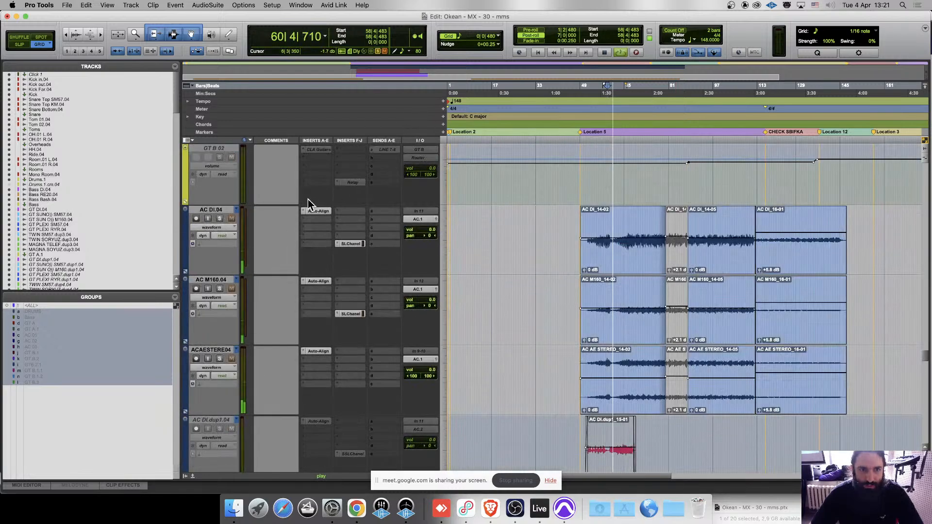
left_click(220, 289)
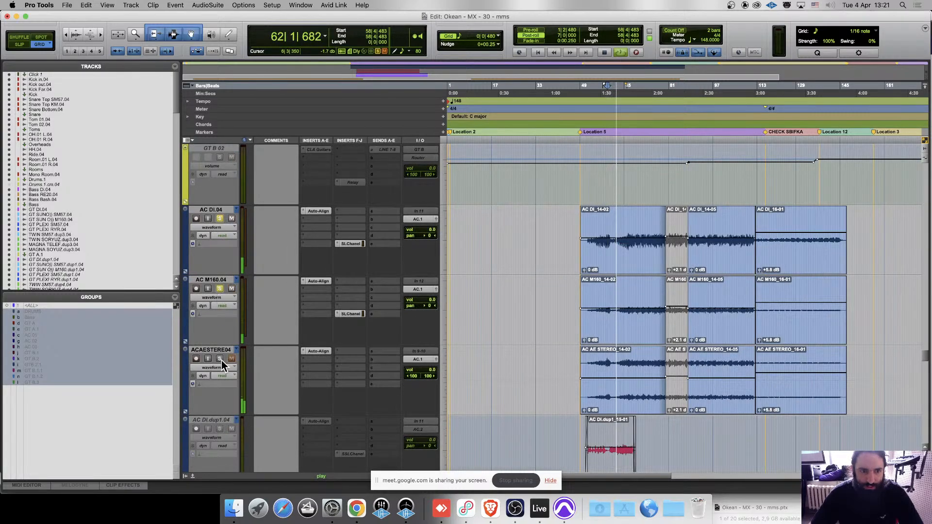
Check the routing down to the Router track and set the AC bus track's input to the AC.1 (Stereo) bus.
scroll(235, 304, "down", 5)
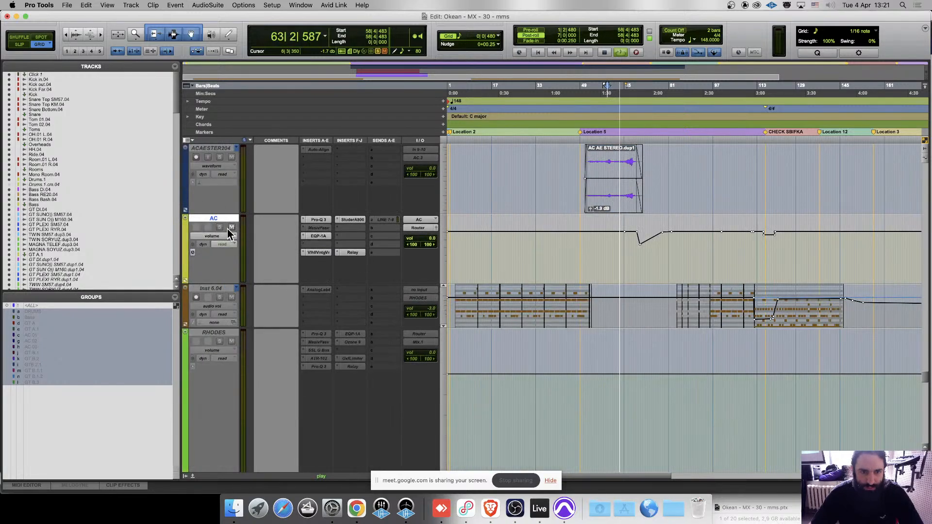
scroll(226, 259, "down", 10)
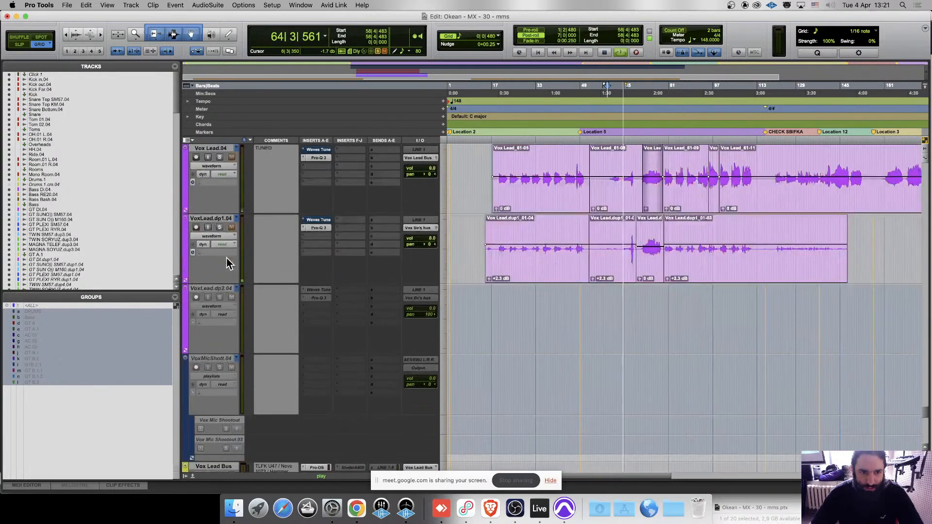
scroll(226, 263, "down", 10)
scroll(215, 265, "up", 10)
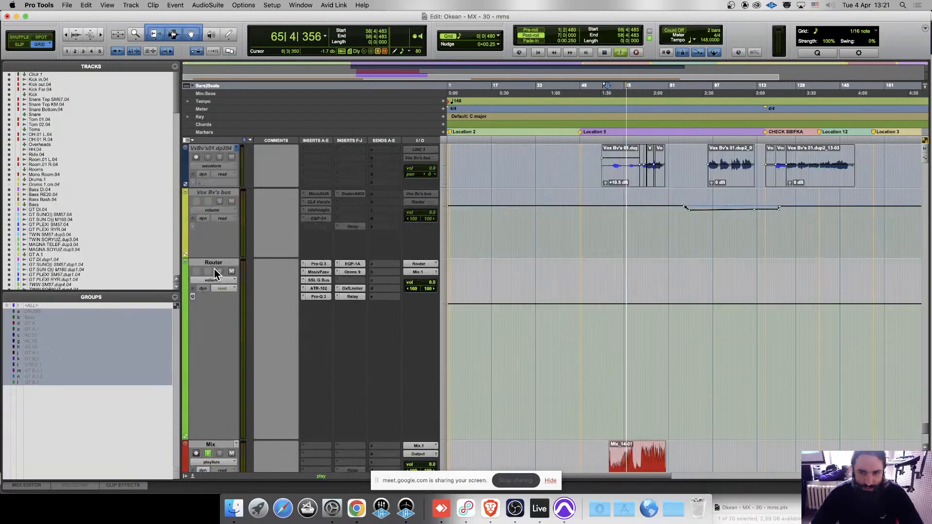
scroll(214, 261, "up", 8)
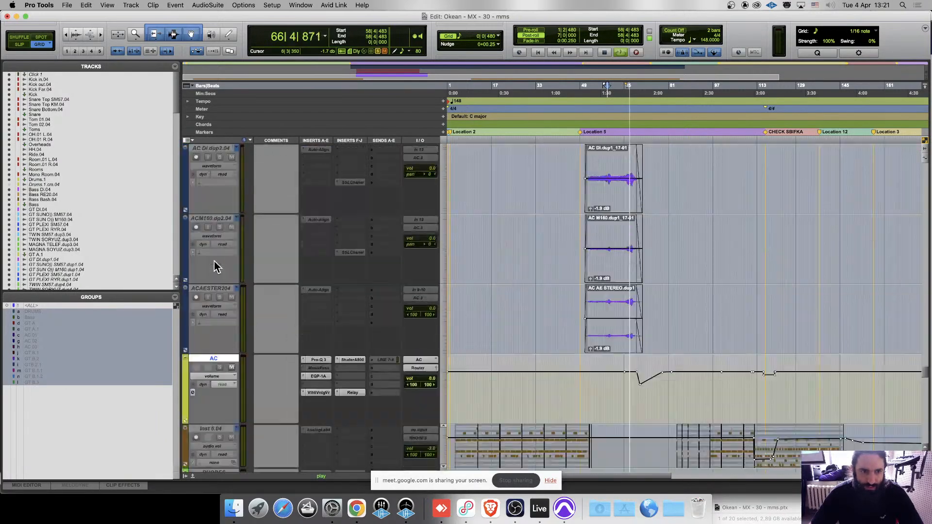
scroll(214, 261, "down", 5)
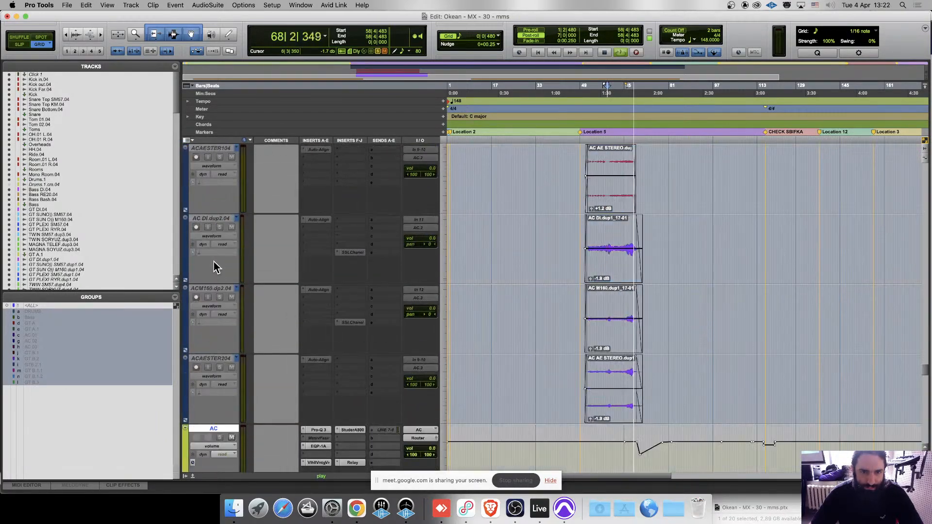
left_click(421, 291)
mouse_move(436, 296)
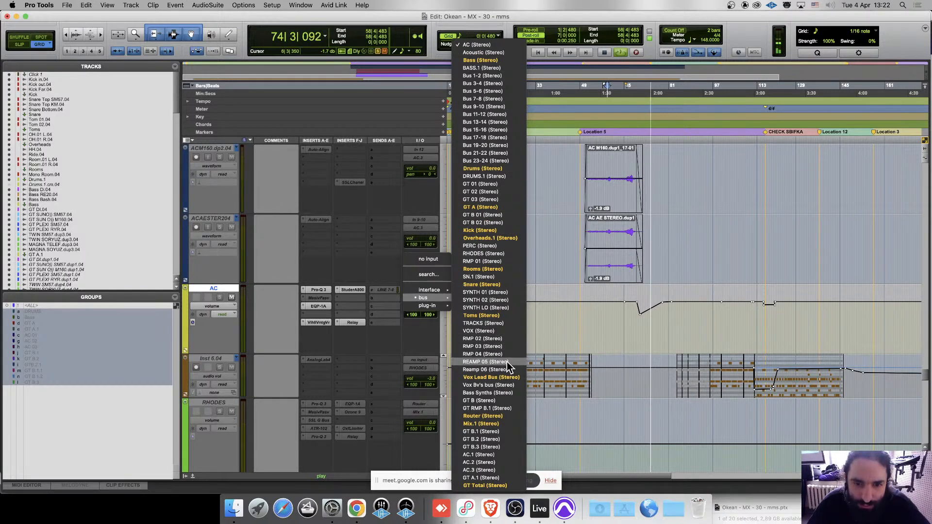
left_click(489, 456)
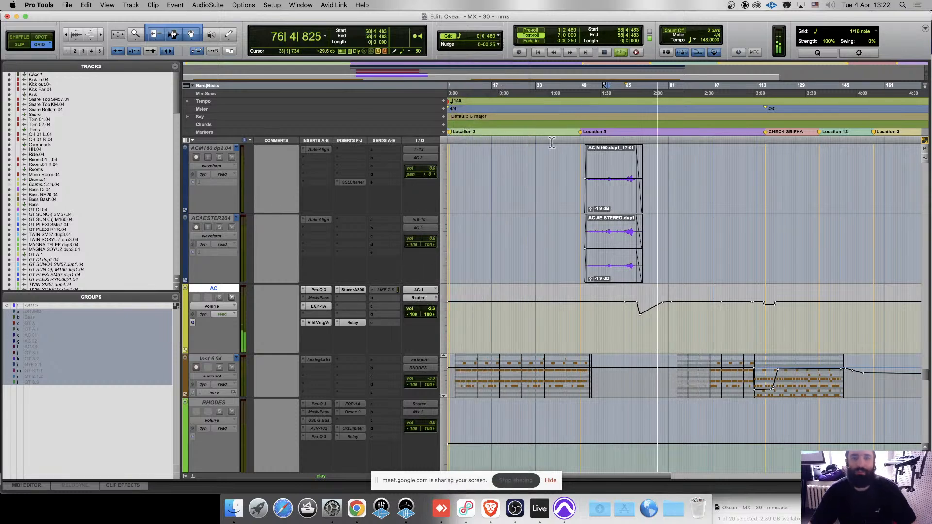
Restart playback from 55|2|480 and bypass every active AC bus insert except Relay, including Pro-Q 3, EQP-1A and Studer A800.
left_click(598, 141)
left_click(319, 321, "super")
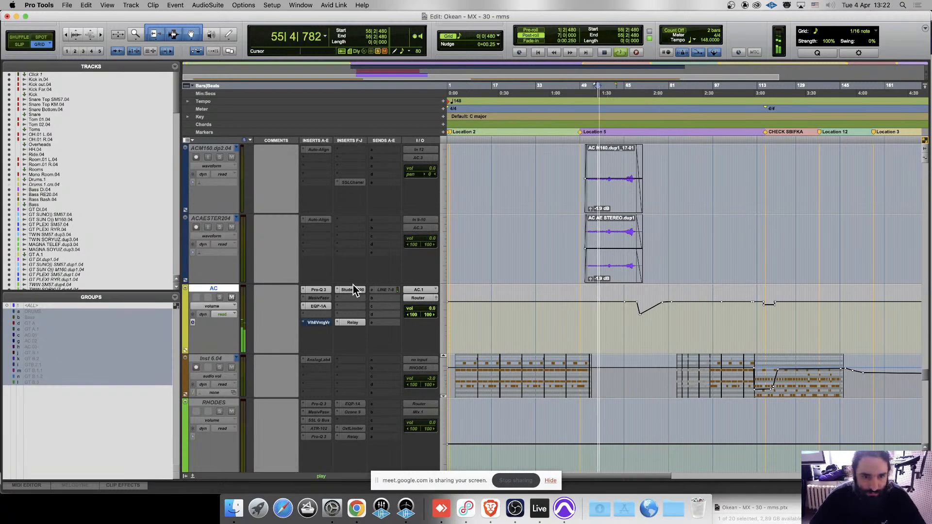
left_click(353, 289, "super")
left_click(314, 305, "super")
left_click(320, 287, "super")
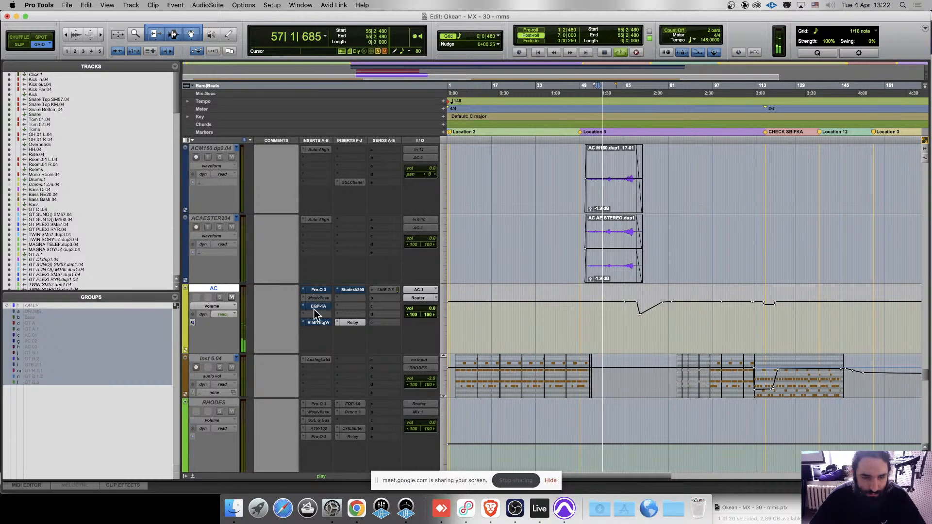
Re-enable the Pro-Q 3 equalizer on the AC bus and open its plug-in window.
left_click(316, 291, "super")
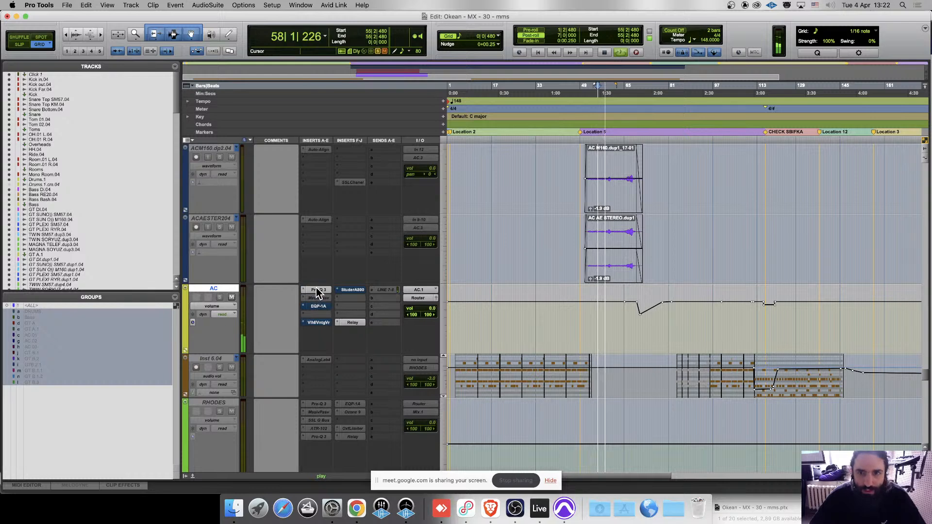
left_click(316, 291)
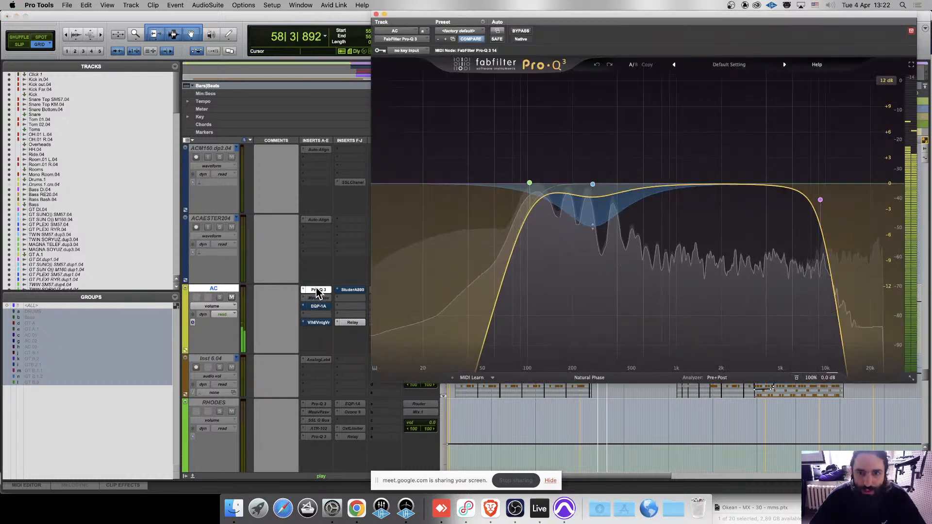
Insert the stereo UAD SPL Transient Designer on the AC bus below Pro-Q 3 and dismiss the DSP resources notice.
left_click(377, 14)
left_click(301, 298)
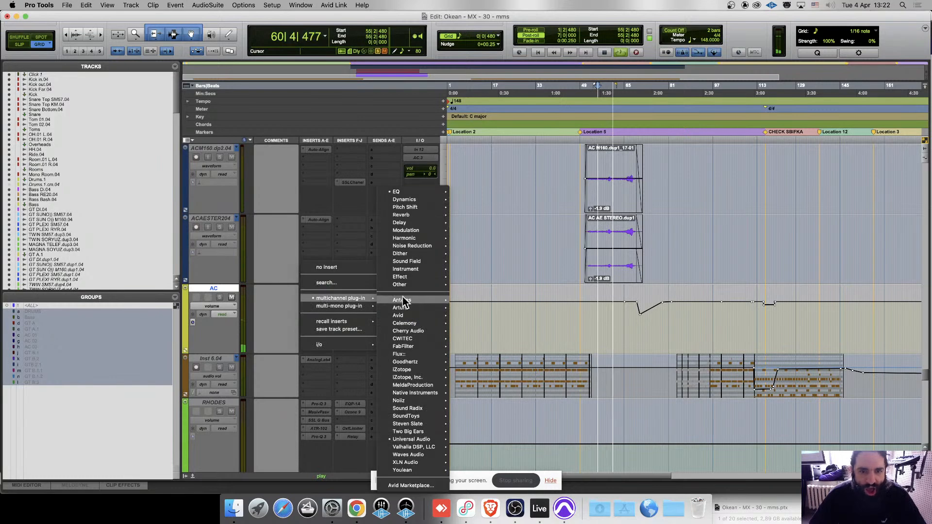
left_click(330, 283)
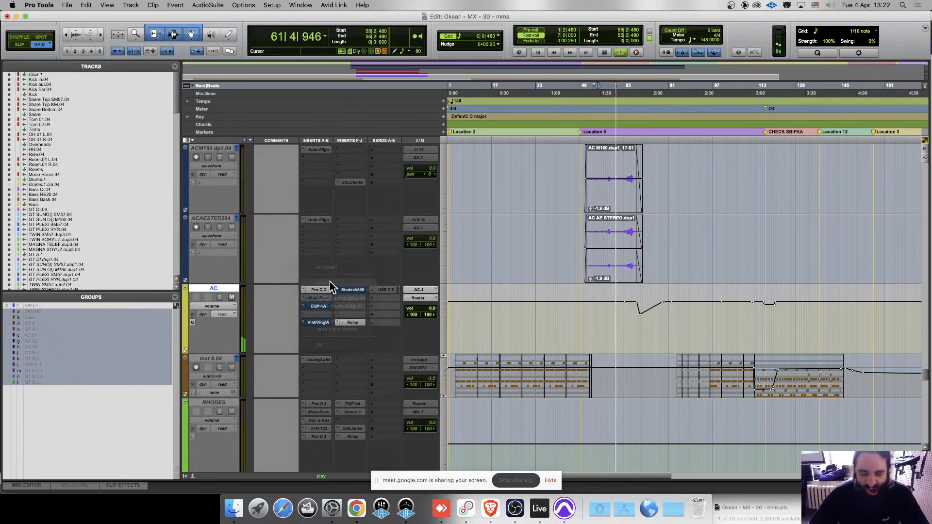
type("spl")
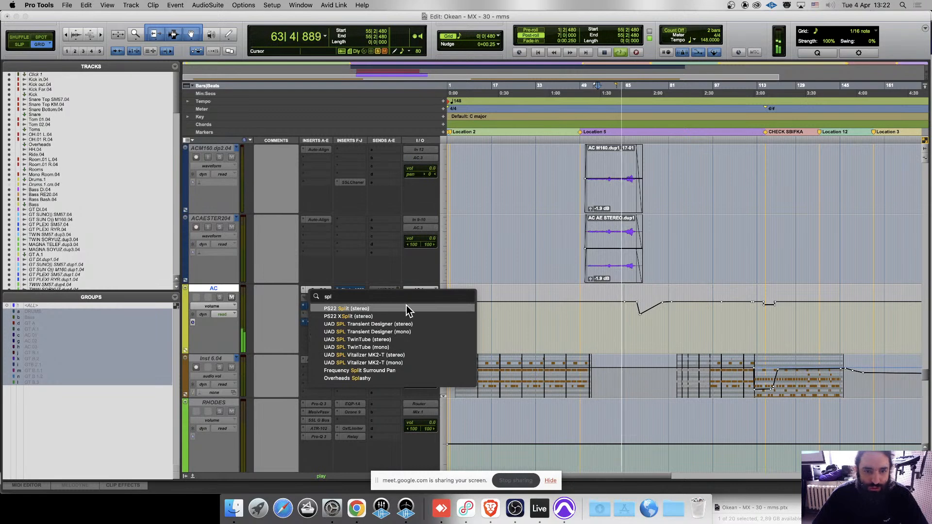
left_click(387, 325)
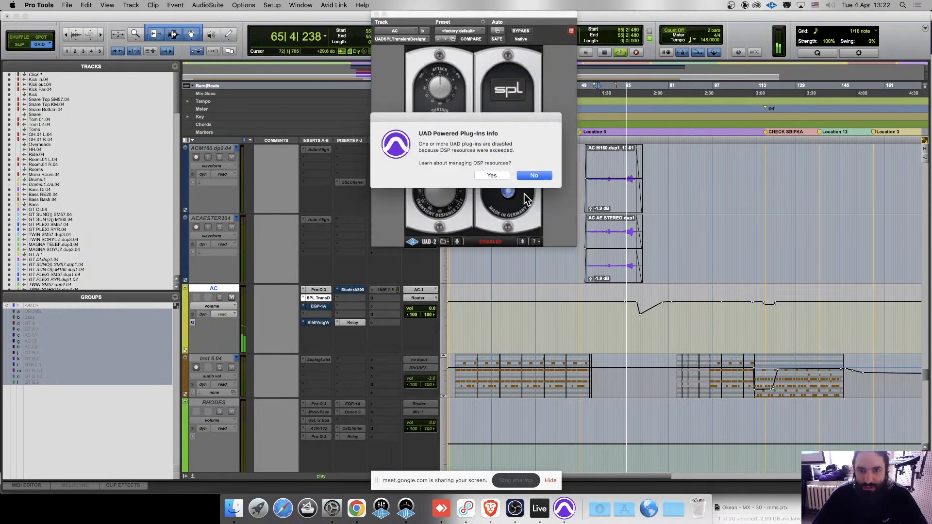
left_click(495, 175)
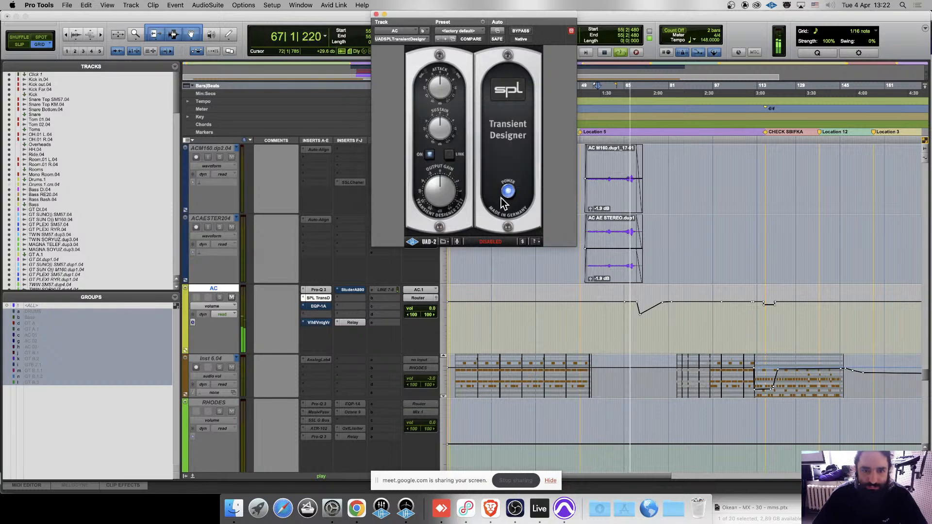
Make the EQP-1A, limiter and ATR-102 inserts inactive on the Router track to free DSP resources.
scroll(350, 314, "down", 5)
scroll(323, 310, "down", 10)
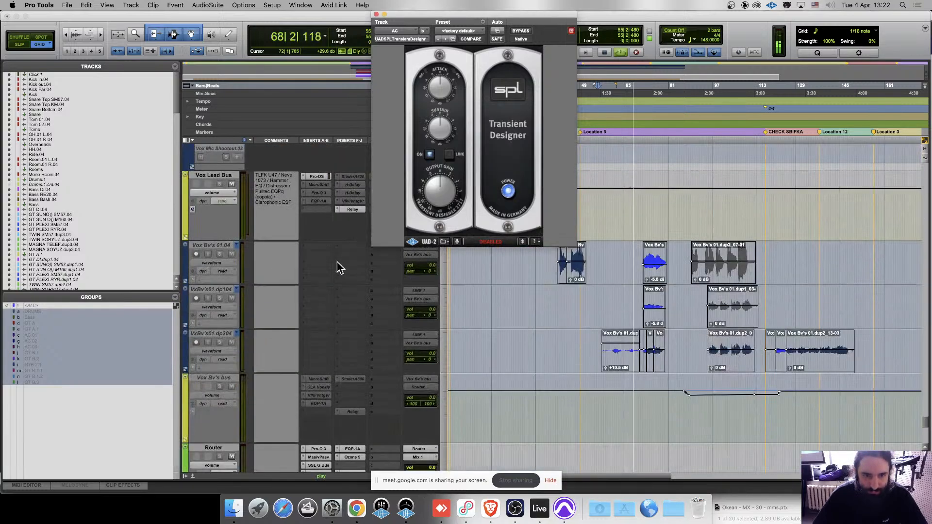
right_click(347, 264)
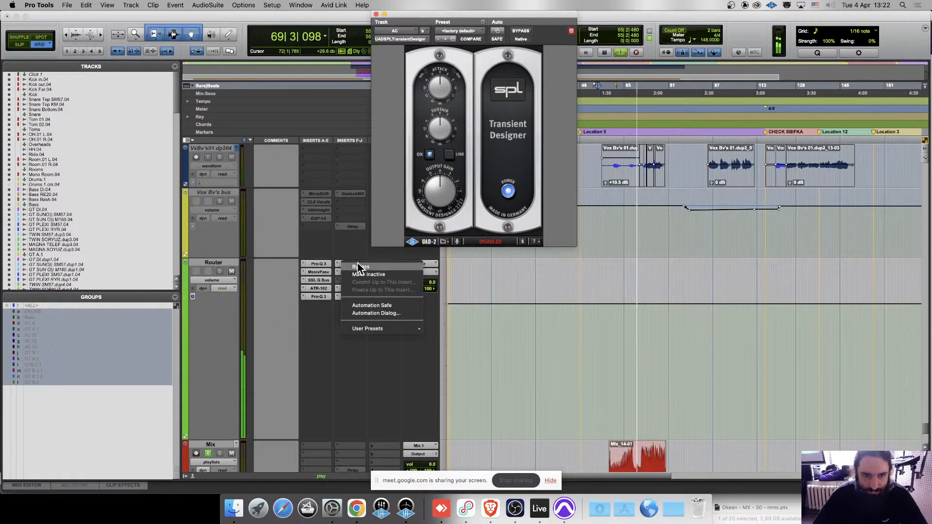
left_click(376, 275)
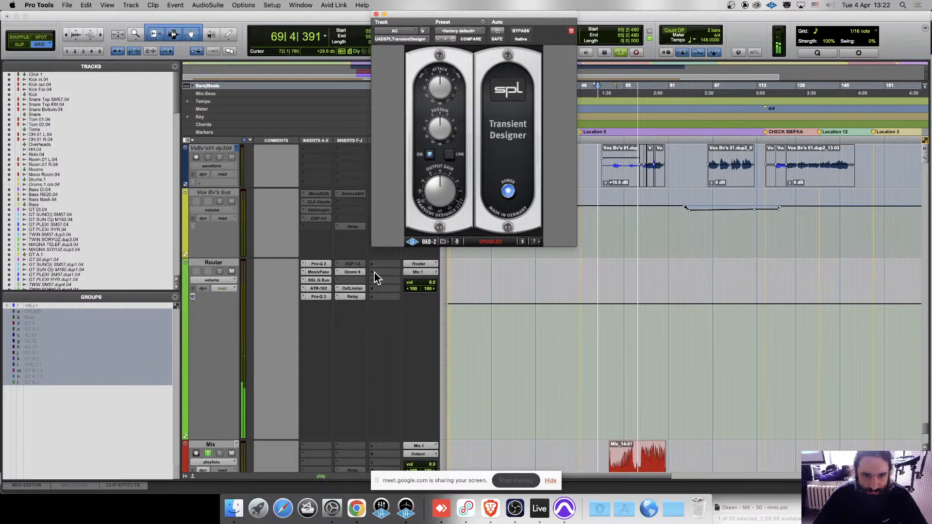
right_click(344, 288)
left_click(378, 298)
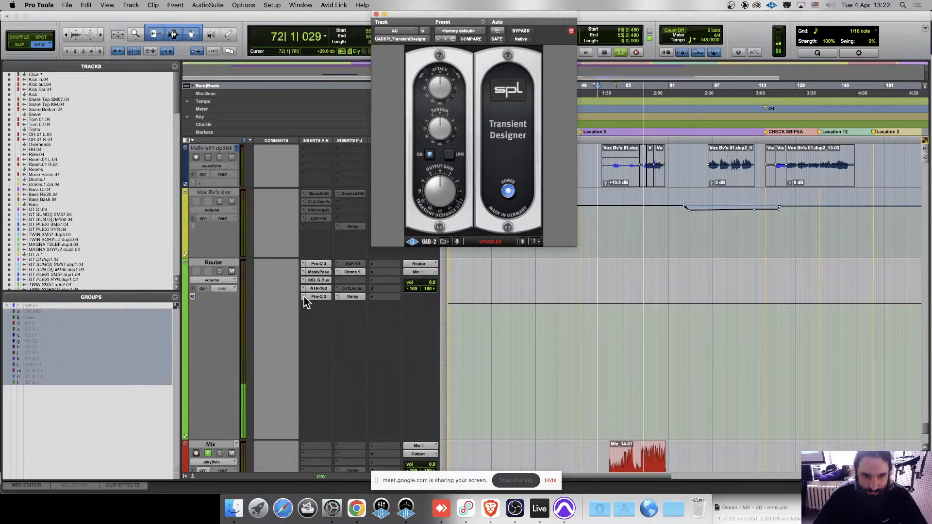
right_click(319, 291)
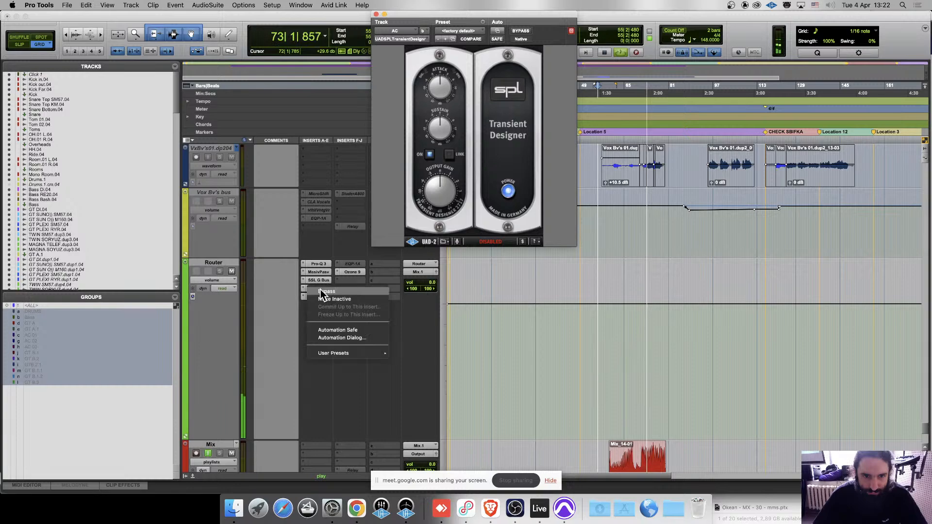
left_click(339, 300)
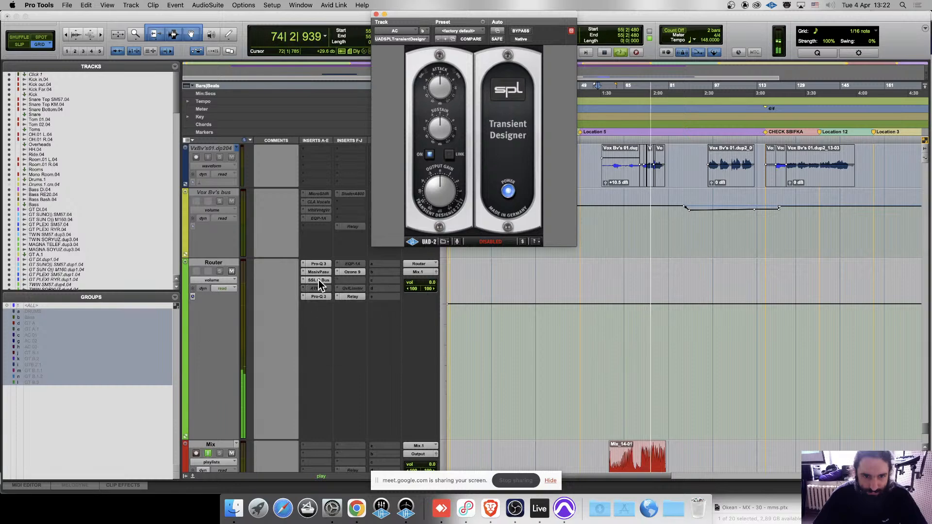
Restart playback of the soloed acoustic guitars from 56|2|000 and return to the AC bus.
scroll(688, 324, "up", 5)
scroll(688, 325, "up", 10)
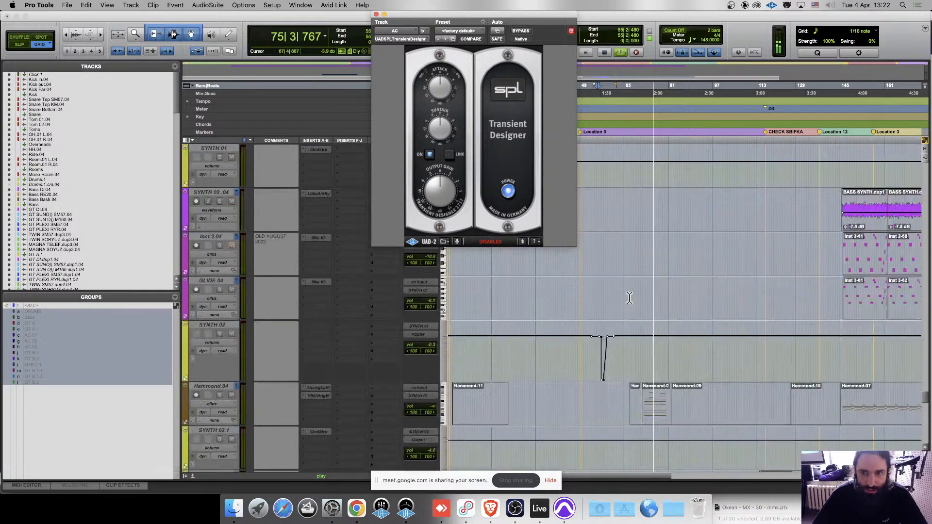
key("space")
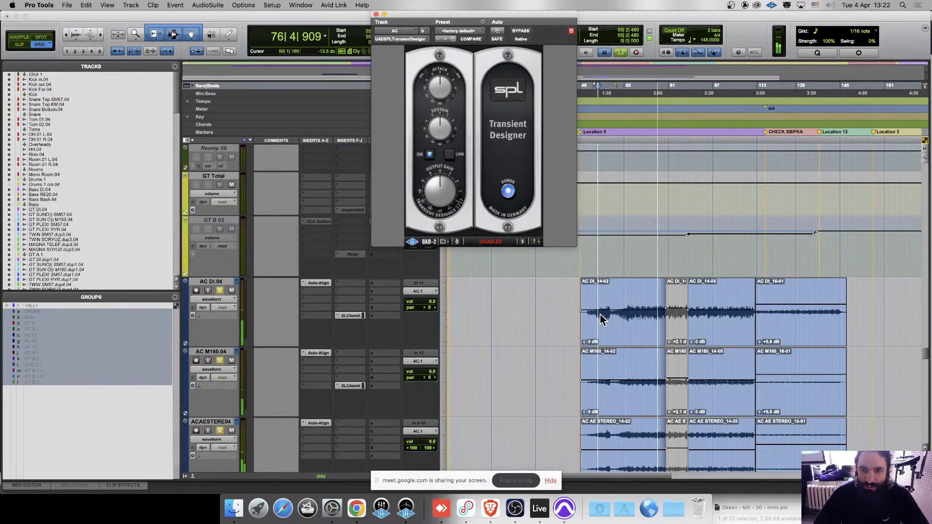
left_click(600, 296)
scroll(316, 291, "down", 3)
key("space")
scroll(316, 292, "down", 8)
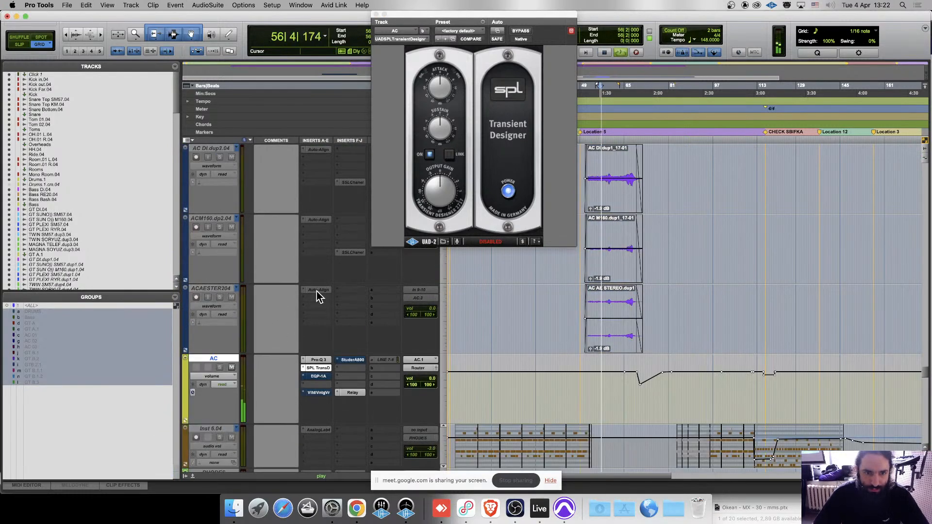
Reload the SPL Transient Designer on the AC bus by making the insert inactive and active again.
right_click(309, 227)
left_click(340, 239)
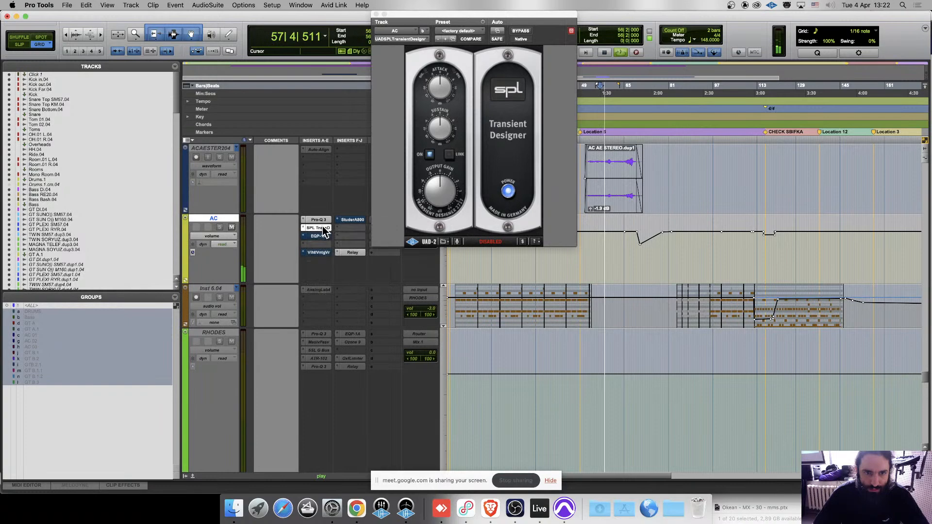
right_click(309, 227)
left_click(303, 227)
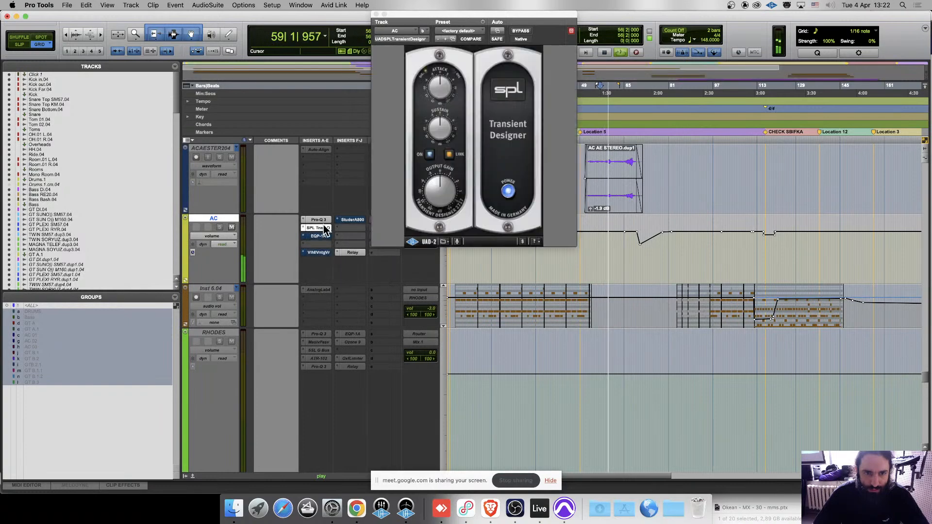
Audition the soloed acoustic guitar tracks from several points, including 66|1|480 and 66|3|258.
scroll(580, 335, "up", 5)
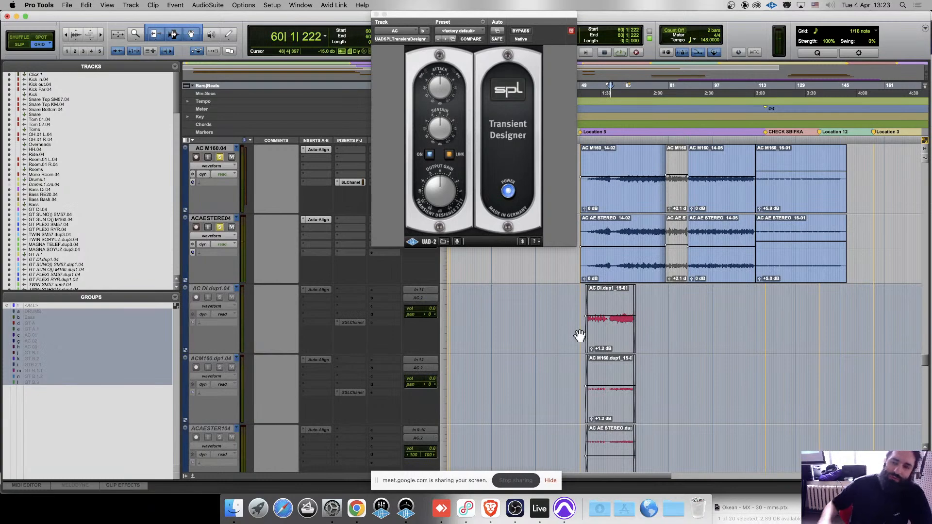
scroll(606, 322, "up", 3)
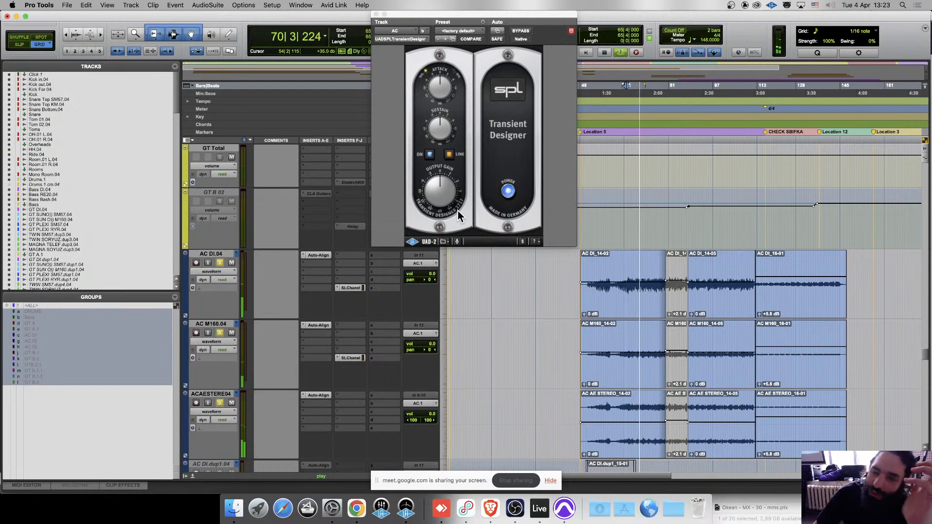
key("space")
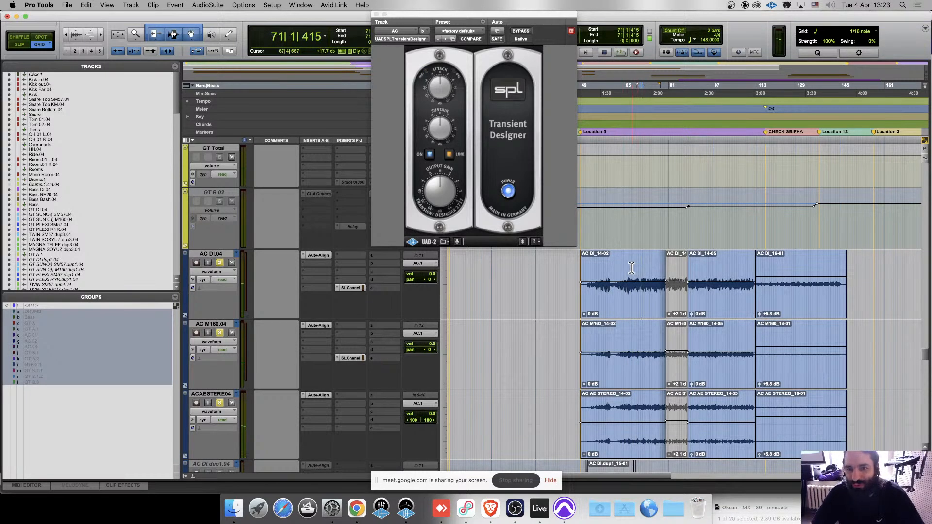
key("space")
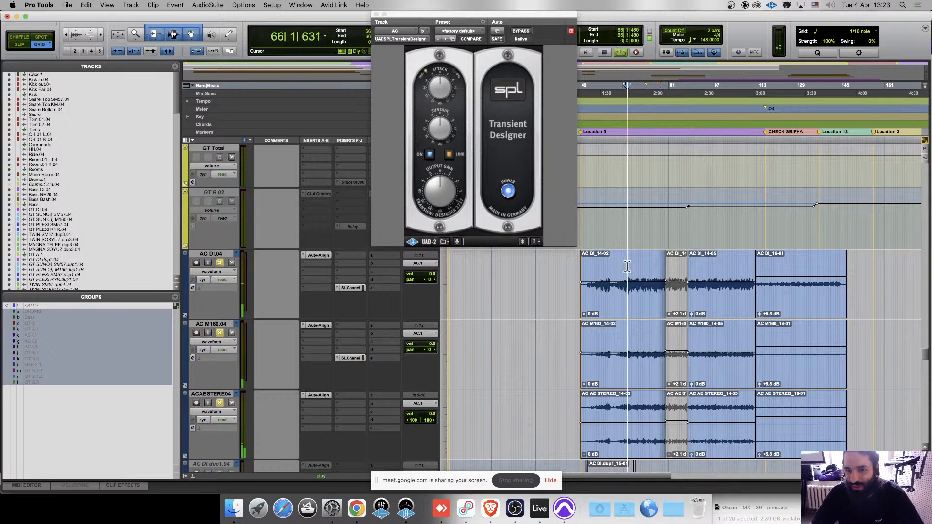
key("space")
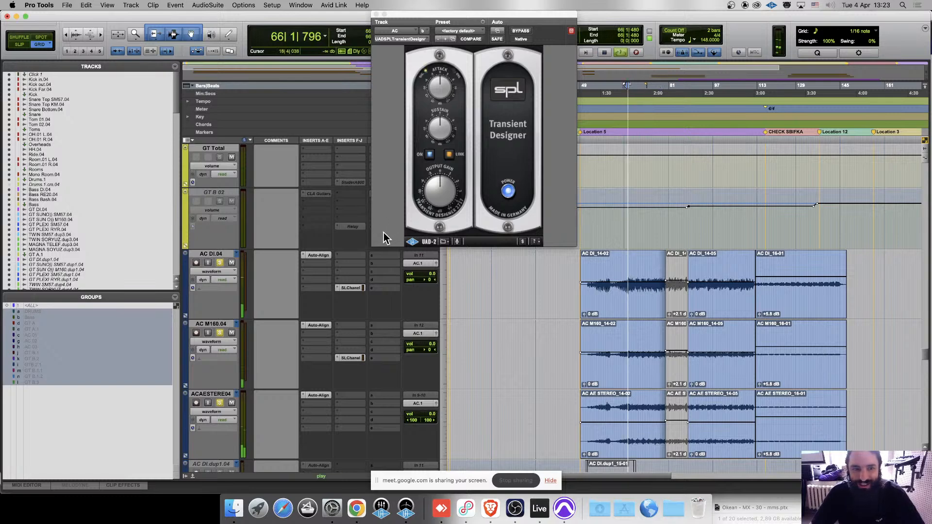
key("Tab")
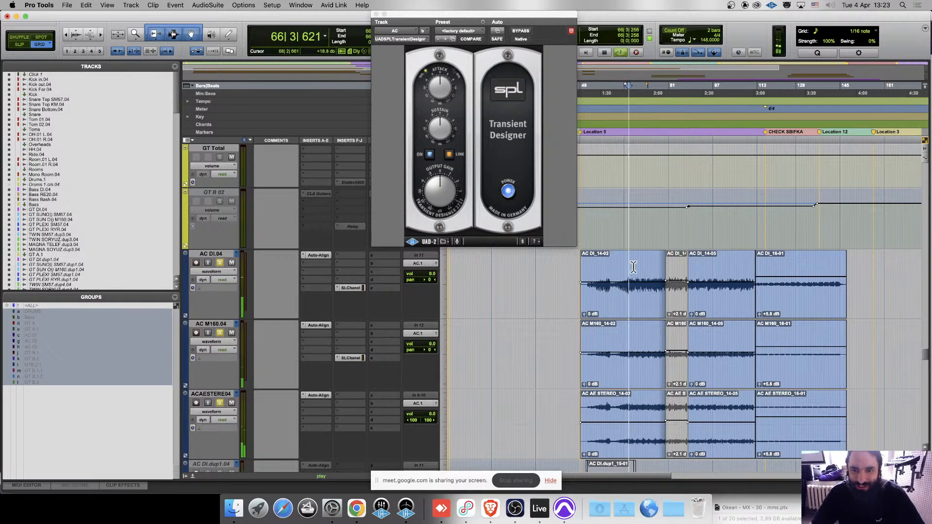
key("space")
scroll(345, 376, "down", 15)
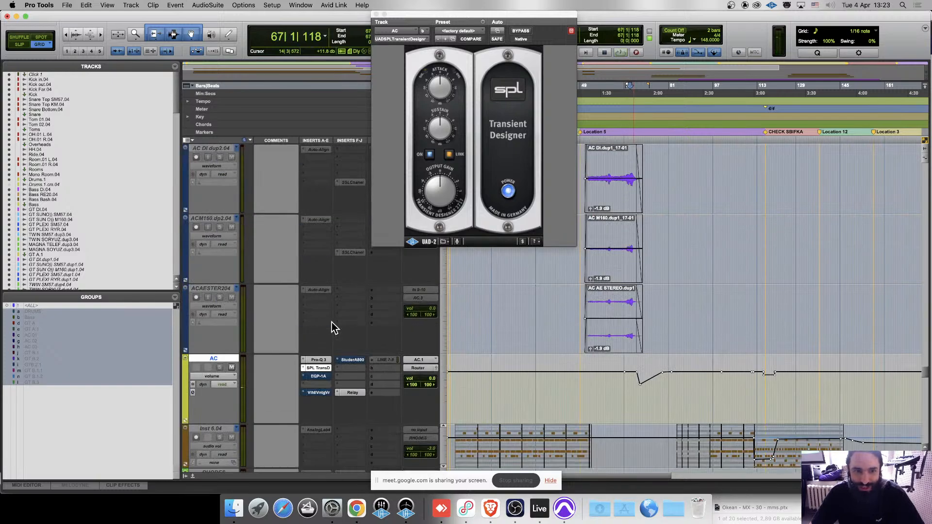
Restart playback from 64|3|480, strongly raise the Transient Designer's Attack on the AC bus, and compare it with the plug-in bypassed.
scroll(286, 360, "up", 10)
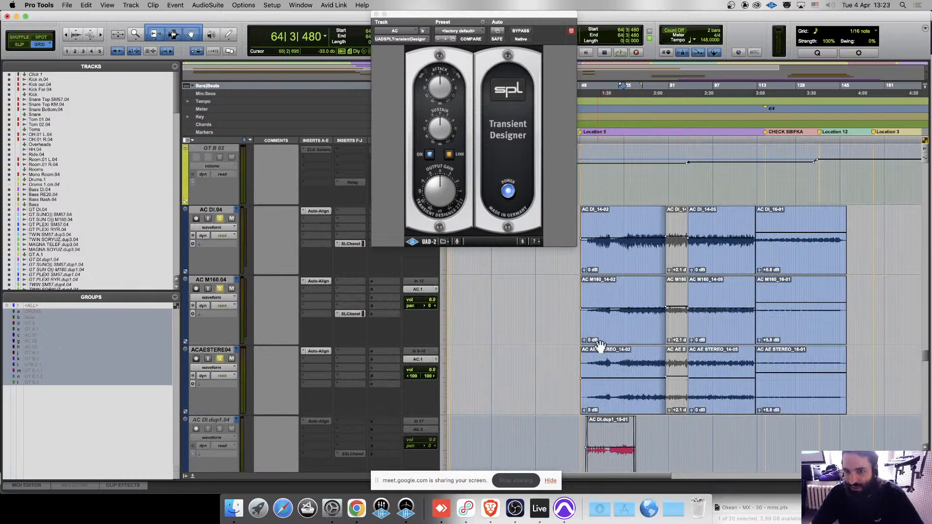
key("space")
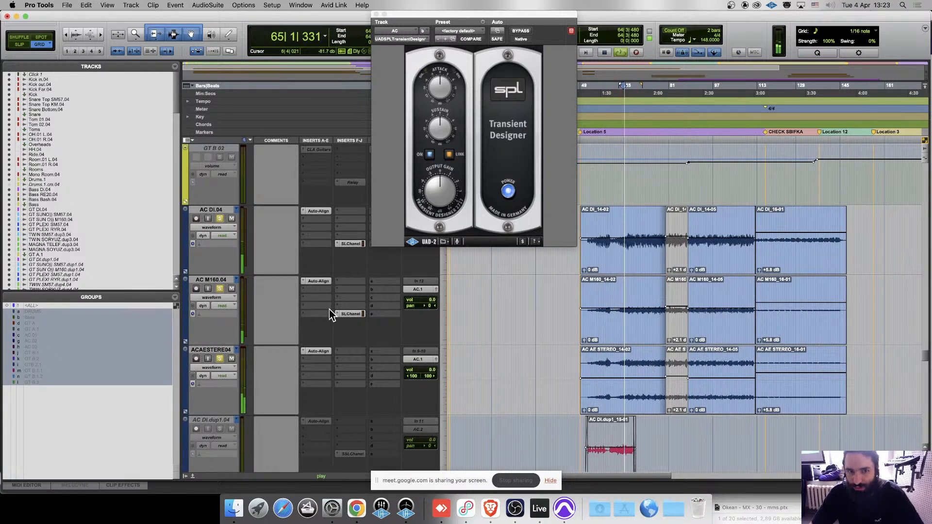
scroll(329, 313, "down", 10)
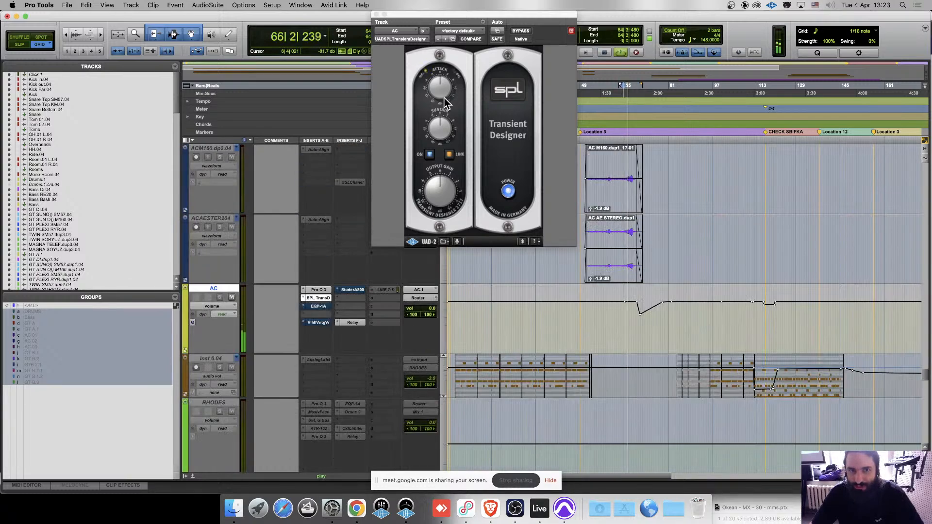
left_click_drag(444, 103, 442, 63)
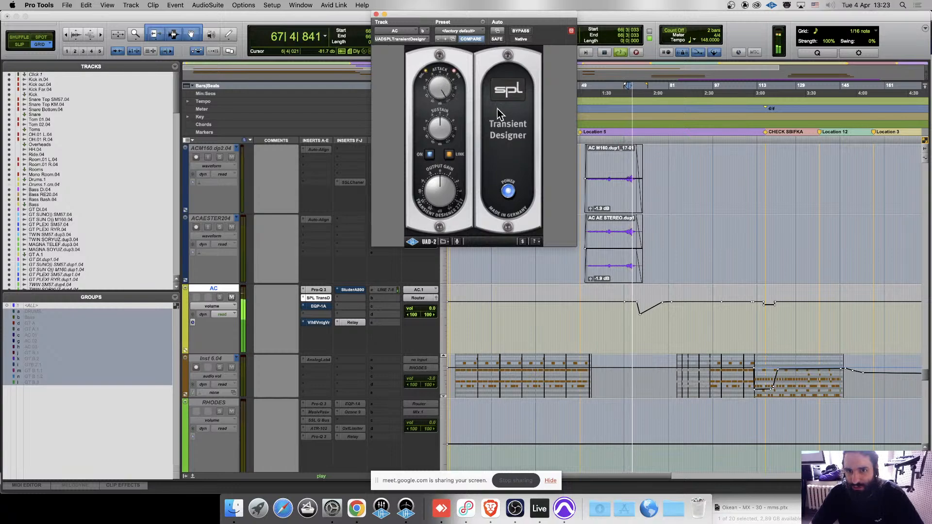
scroll(630, 260, "up", 10)
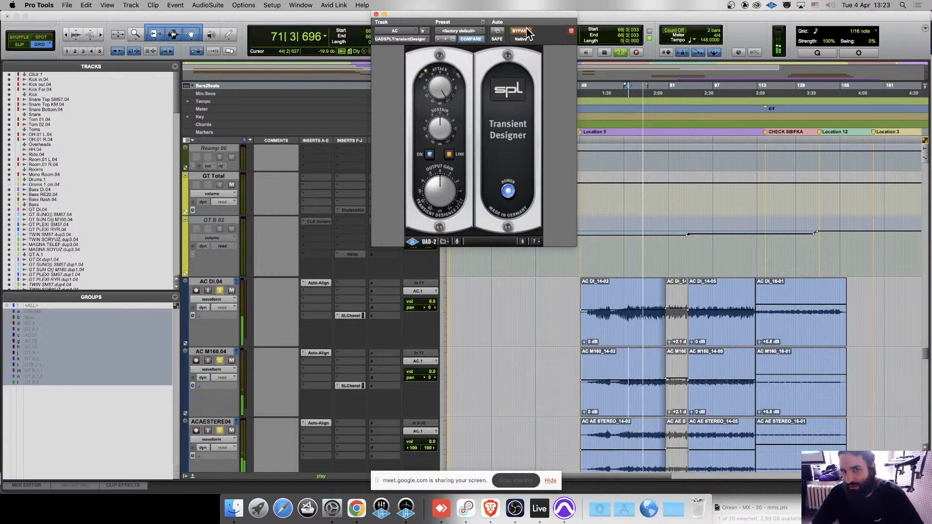
Locate the Snare Top SM57 track among the drums, select it, take it out of solo and stop playback.
scroll(290, 272, "down", 15)
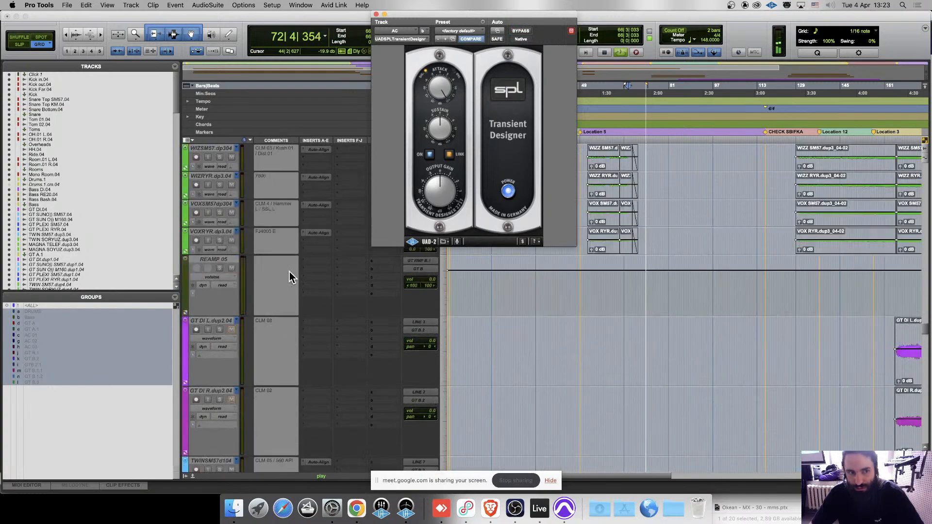
scroll(289, 272, "down", 10)
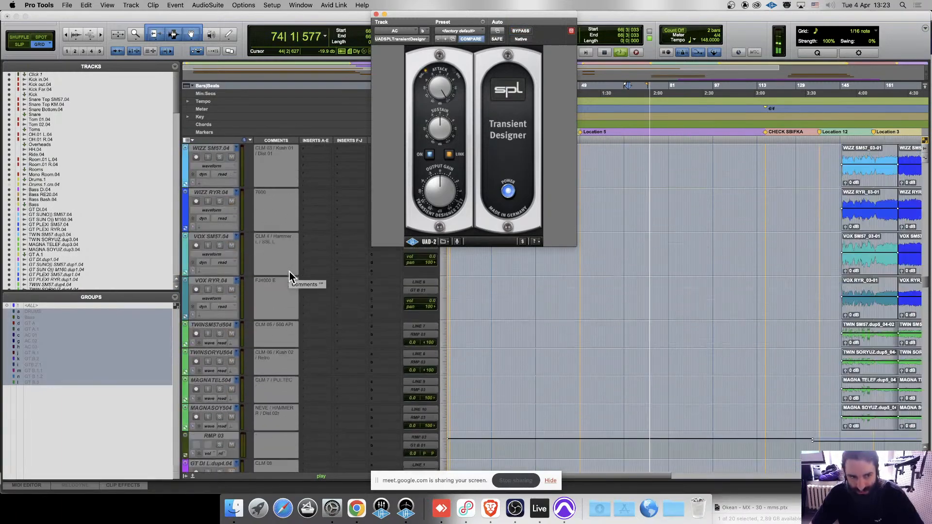
scroll(289, 272, "up", 15)
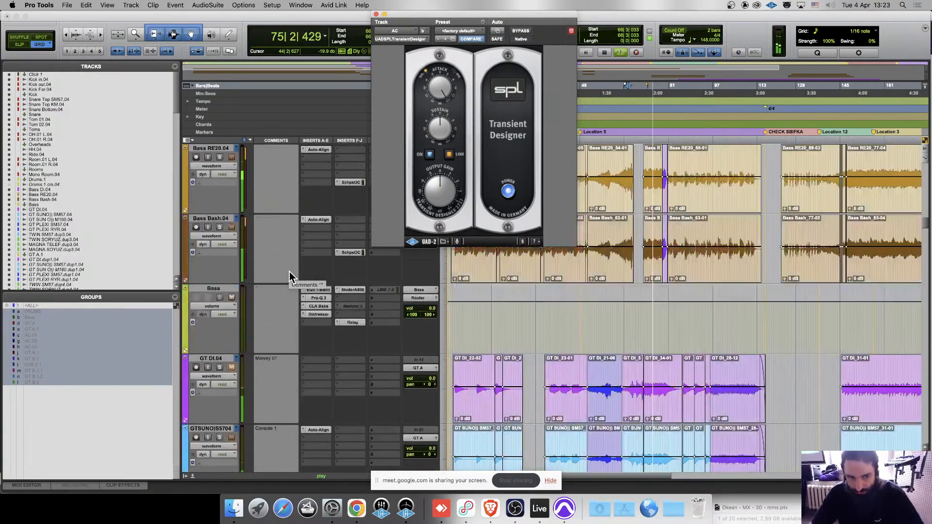
scroll(288, 273, "up", 6)
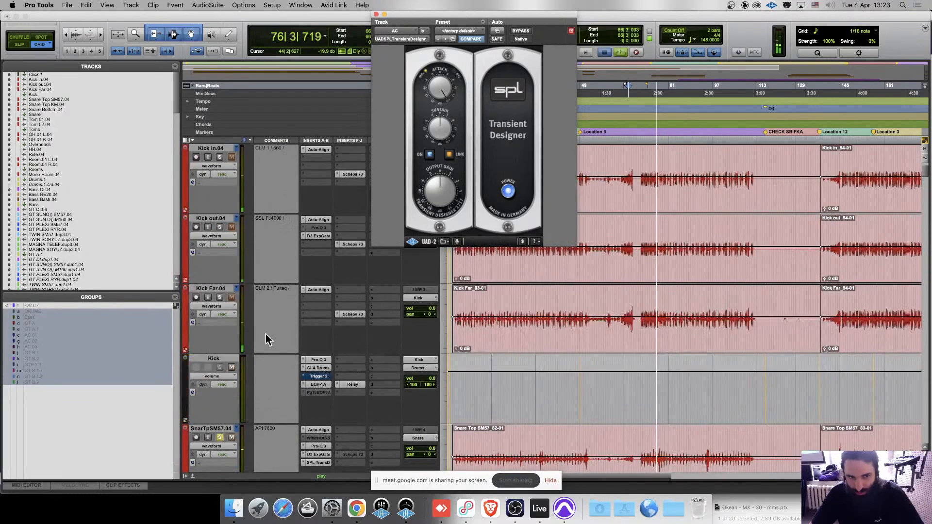
left_click(214, 429)
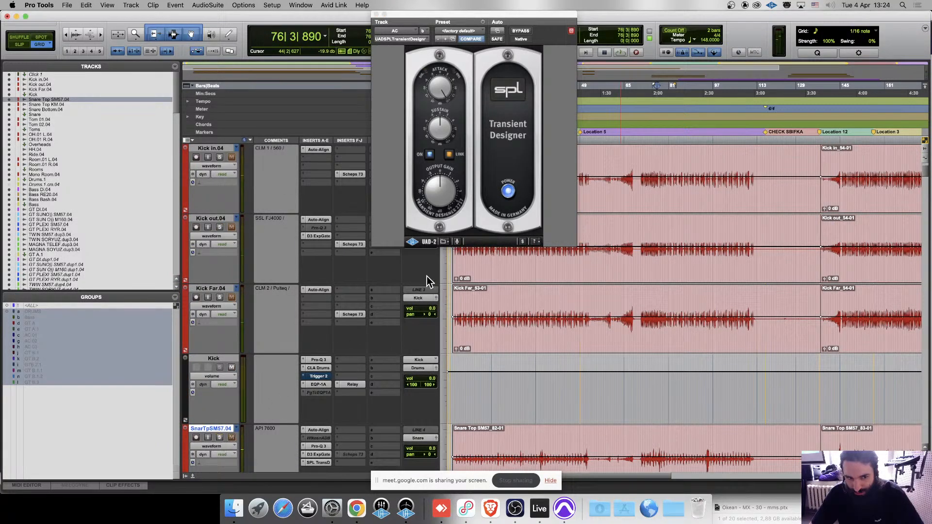
Reduce the Transient Designer's Attack on the AC bus during playback, return to the soloed acoustic guitar tracks and restart playback.
scroll(420, 298, "down", 20)
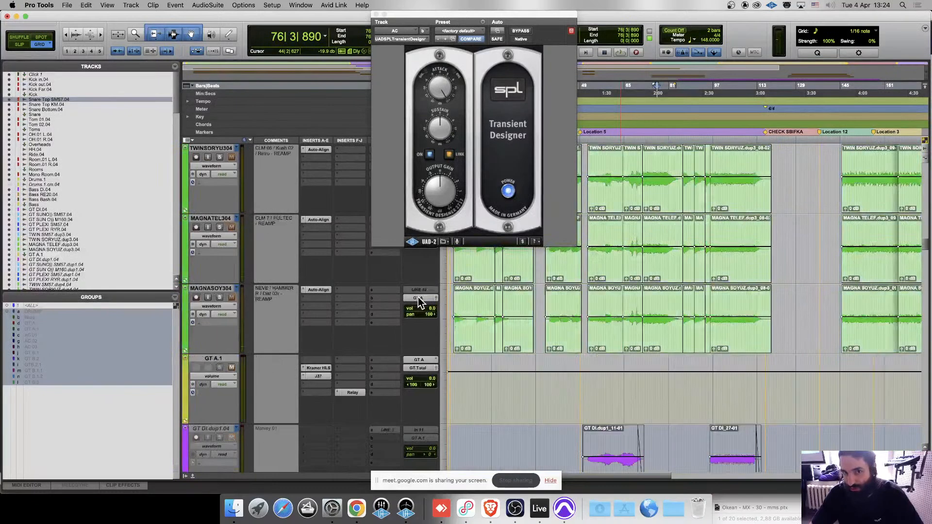
scroll(418, 297, "down", 20)
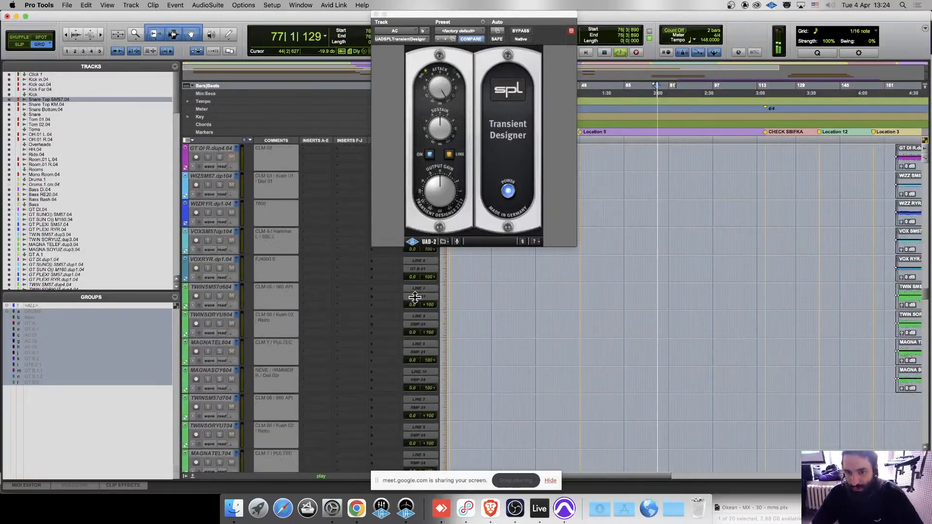
scroll(415, 297, "down", 20)
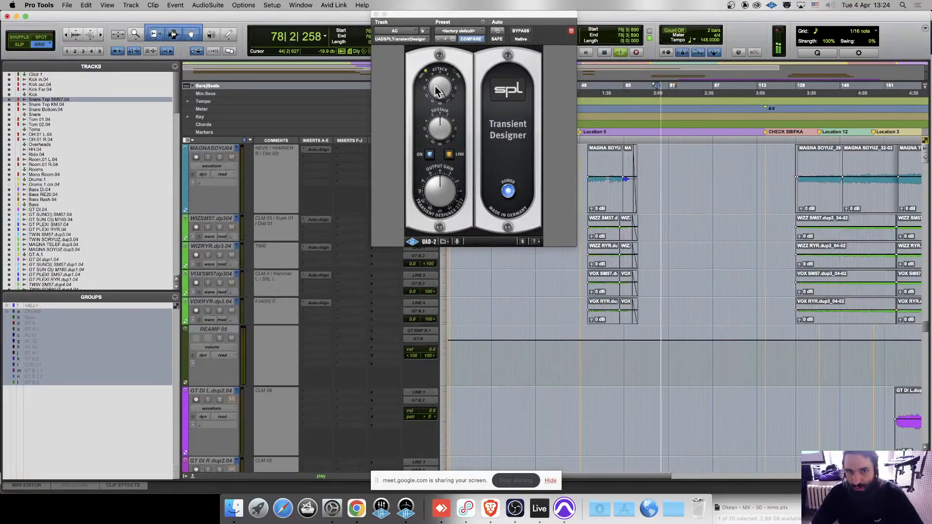
left_click(436, 91)
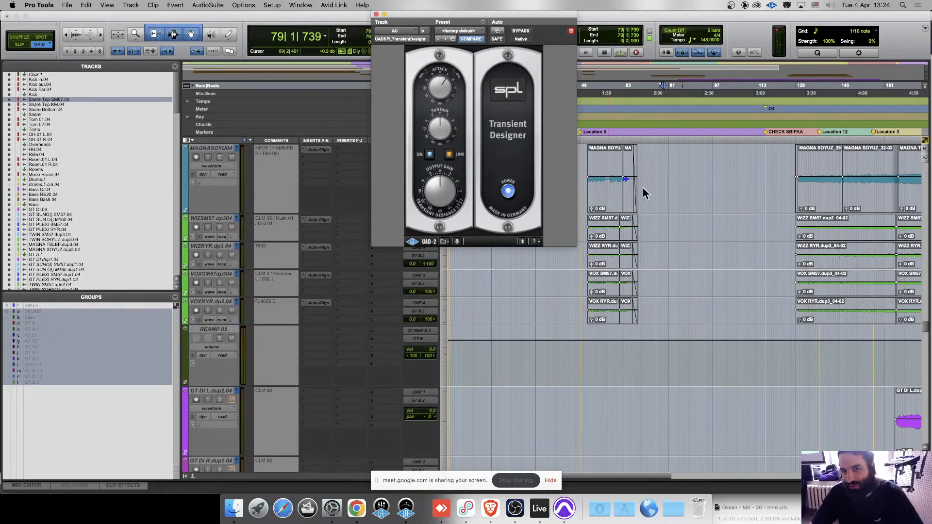
scroll(643, 194, "down", 20)
key("space")
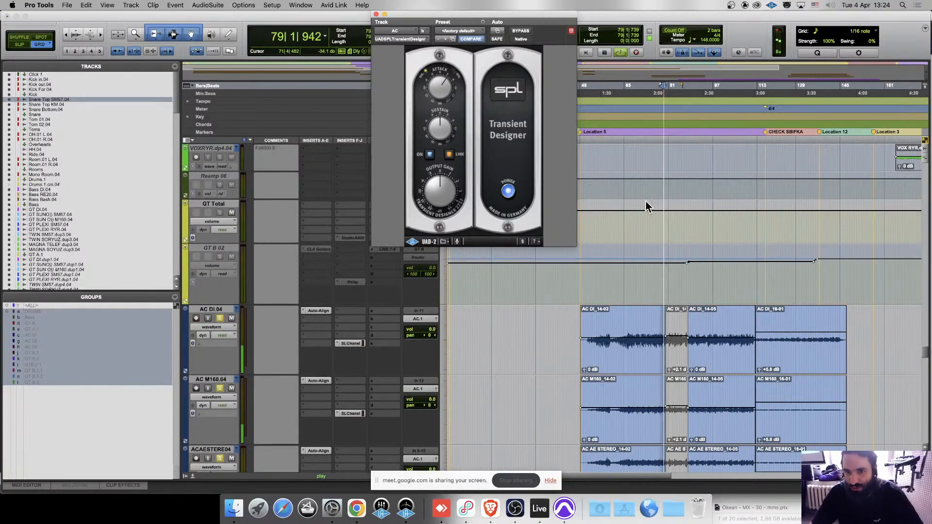
Play the acoustic guitars from 69|1|315, raise the Transient Designer's Sustain, slightly lower its Output Gain and compare it with the plug-in bypassed.
left_click(627, 340)
left_click(444, 90)
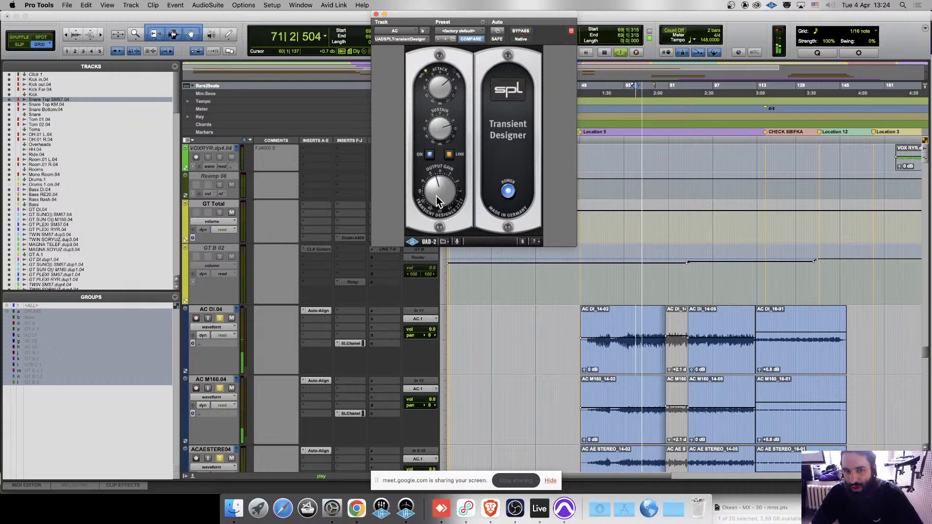
left_click(522, 31)
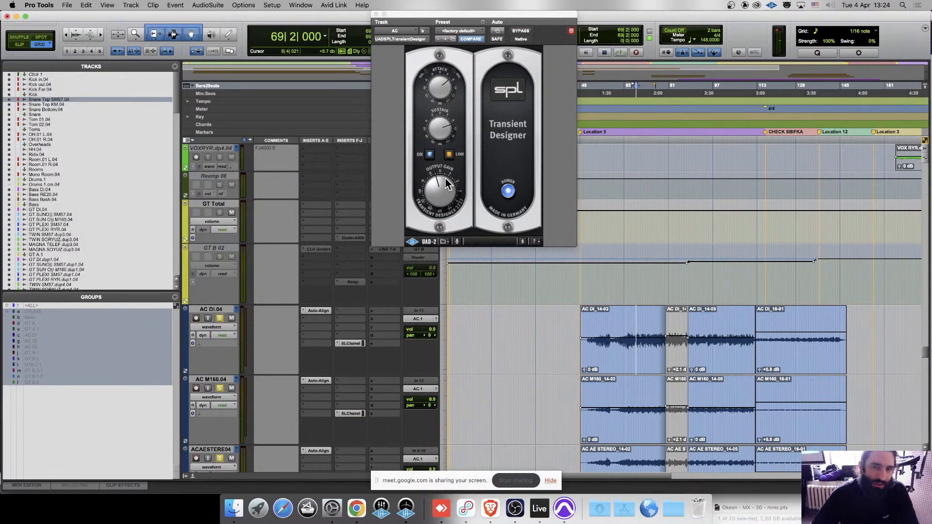
Close the AC bus's Transient Designer, return to the Snare Top SM57 track and play it soloed from 69|2|000.
left_click(499, 507)
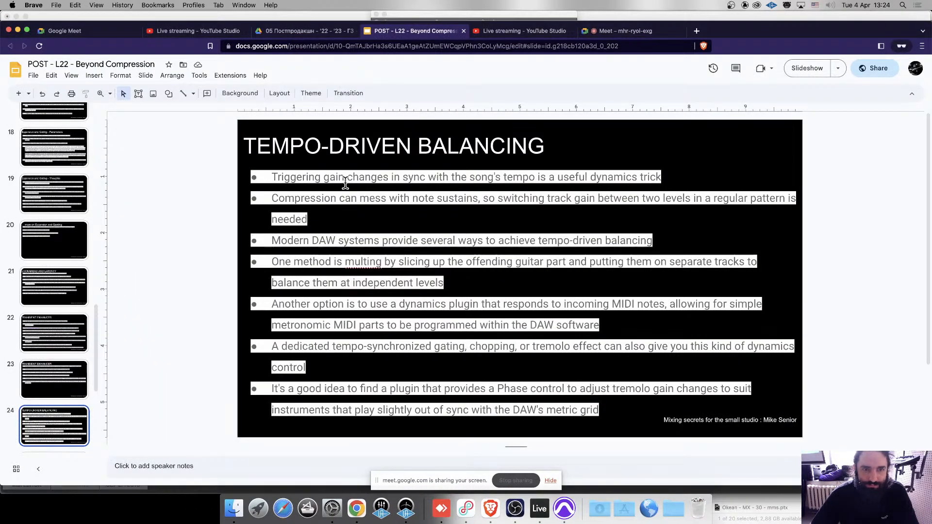
left_click(563, 506)
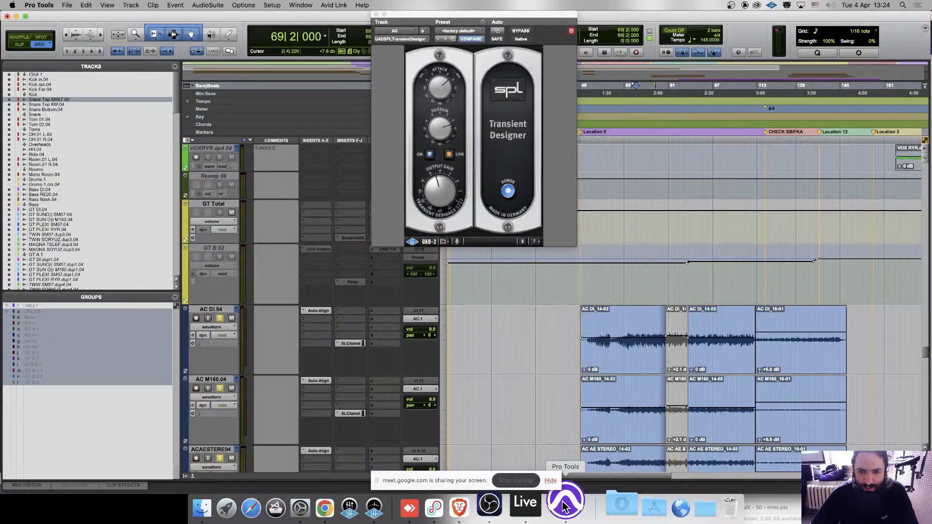
left_click(376, 14)
scroll(316, 257, "down", 15)
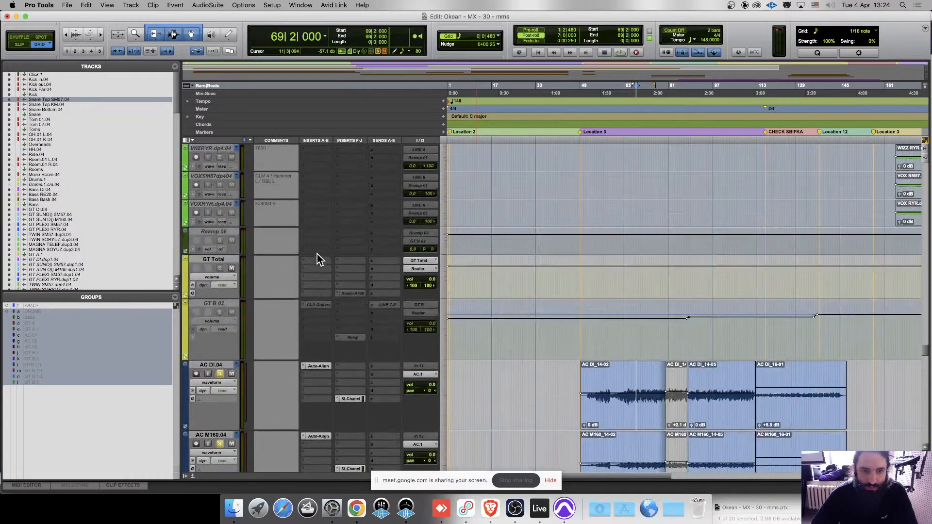
scroll(317, 255, "up", 20)
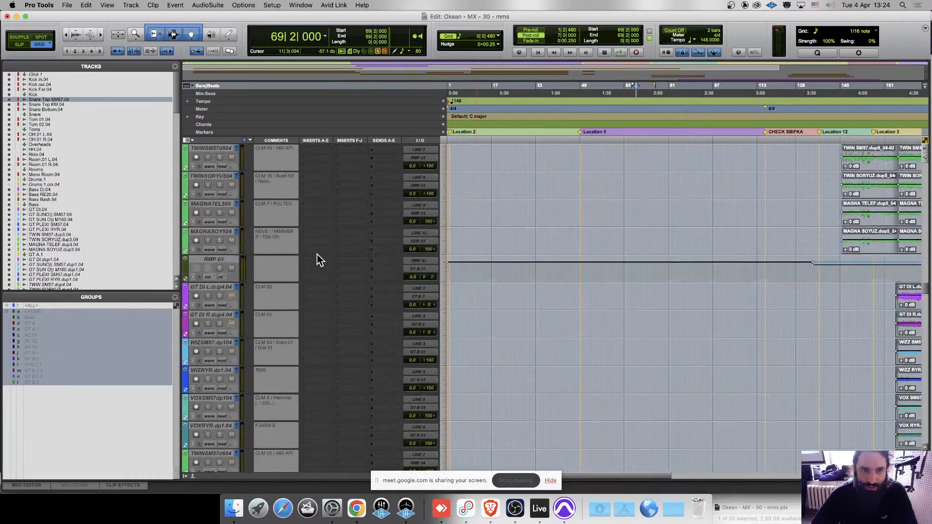
scroll(317, 255, "up", 20)
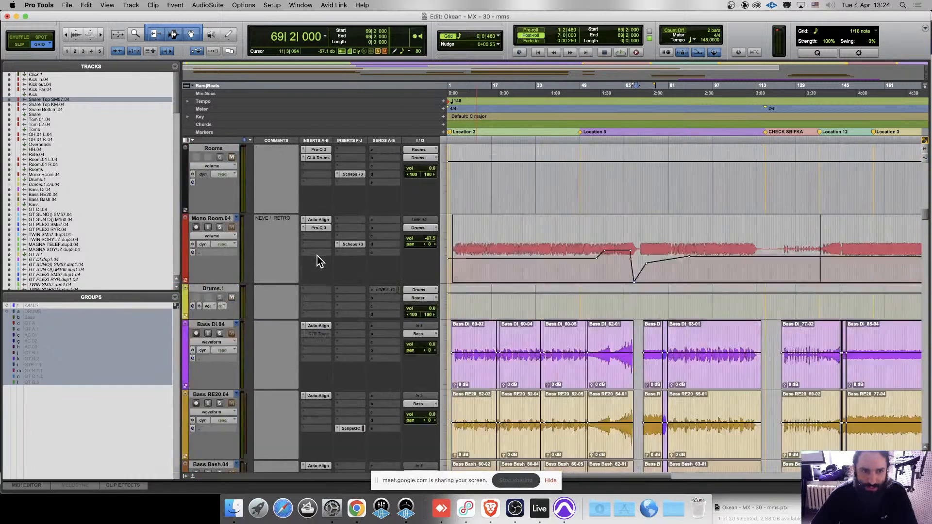
scroll(317, 256, "up", 10)
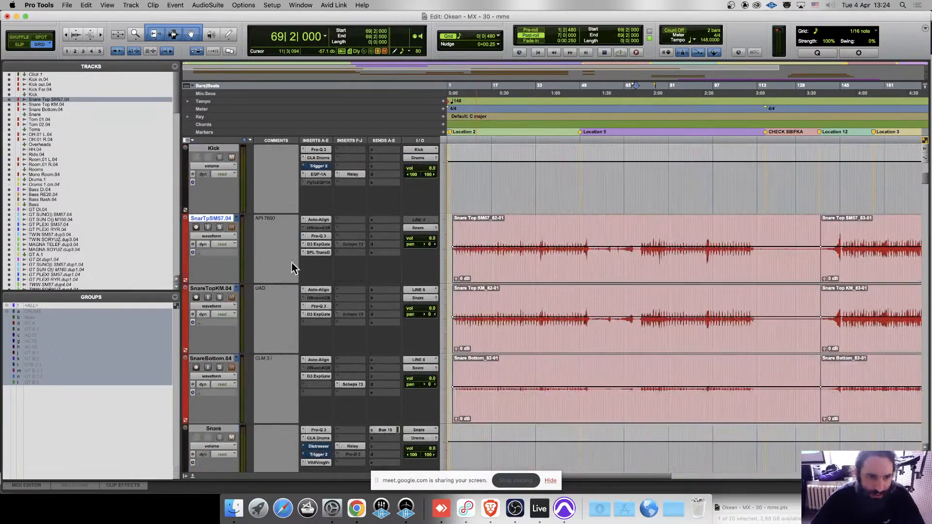
key("space")
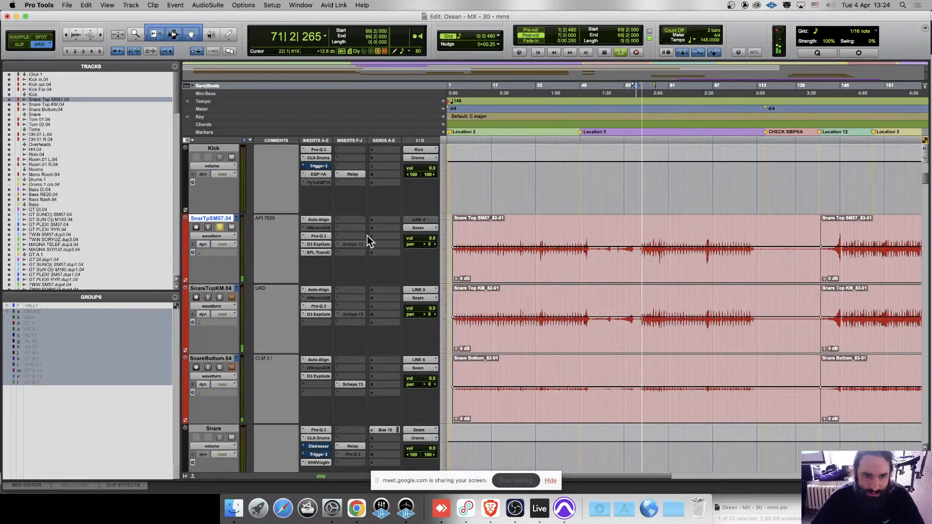
Check the Expander/Gate on Snare Top SM57, then open its Transient Designer and raise the Output Gain and Attack during playback.
left_click(319, 244)
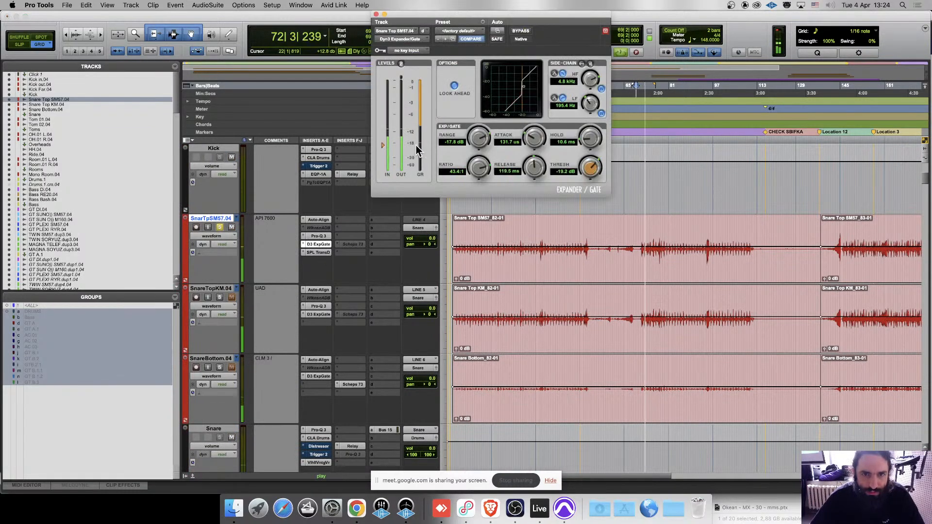
left_click(315, 252)
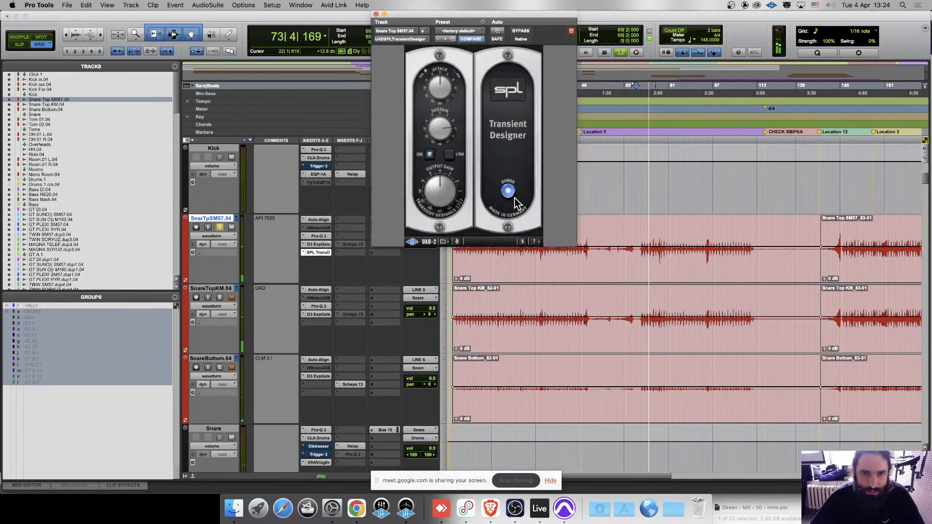
left_click_drag(433, 181, 432, 152)
left_click_drag(439, 88, 437, 56)
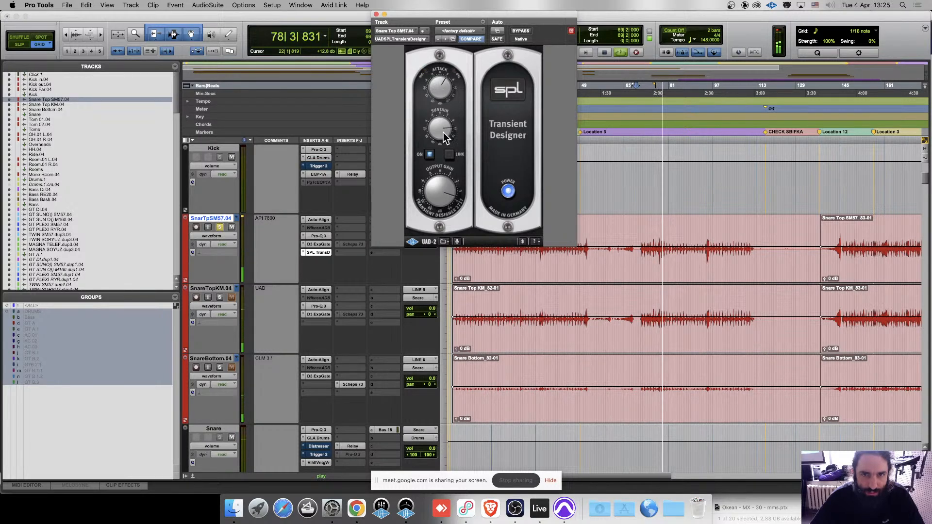
key("space")
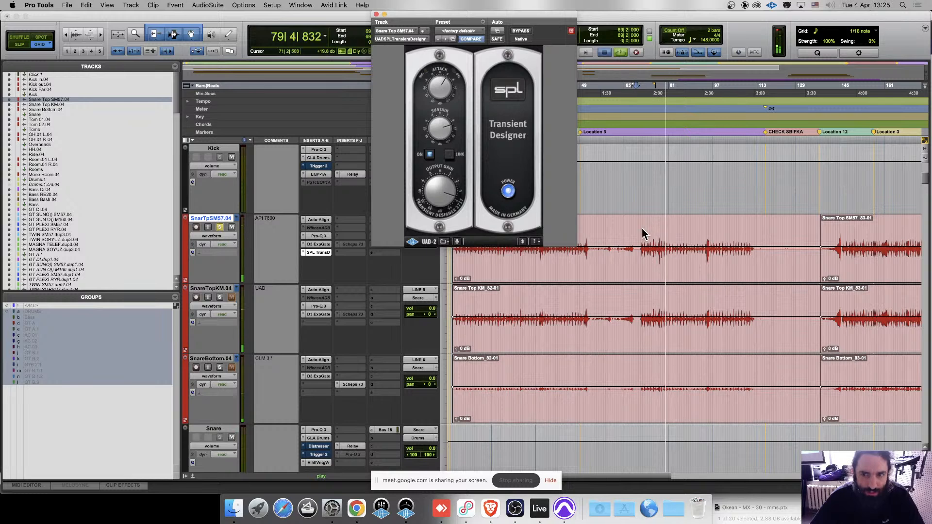
Replay the soloed snare from 71|1|000 and compare the Transient Designer on Snare Top SM57 with it bypassed.
left_click(643, 233)
key("space")
key("space")
key("space")
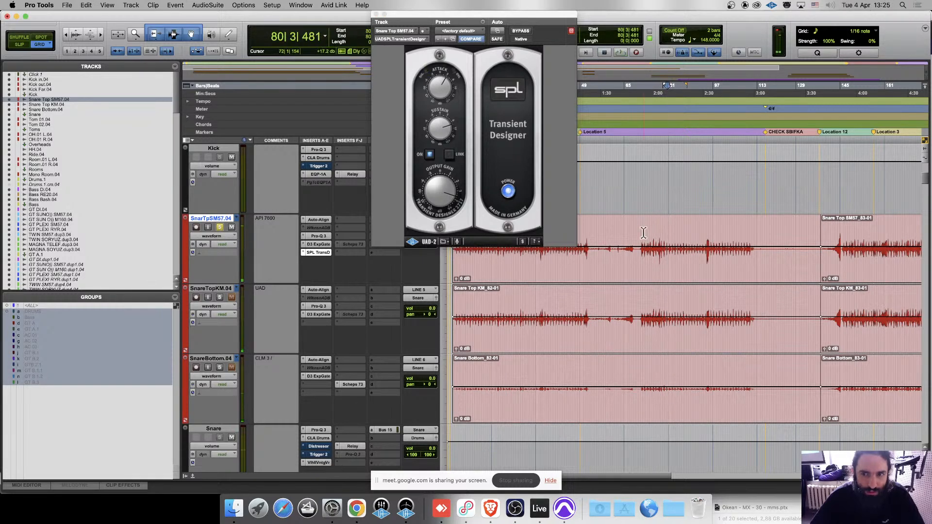
left_click(642, 234)
key("space")
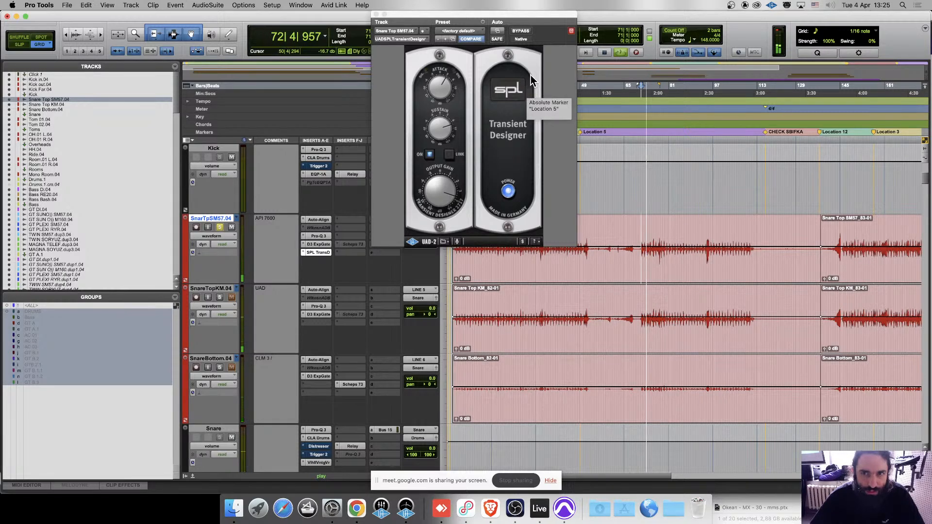
left_click(521, 31)
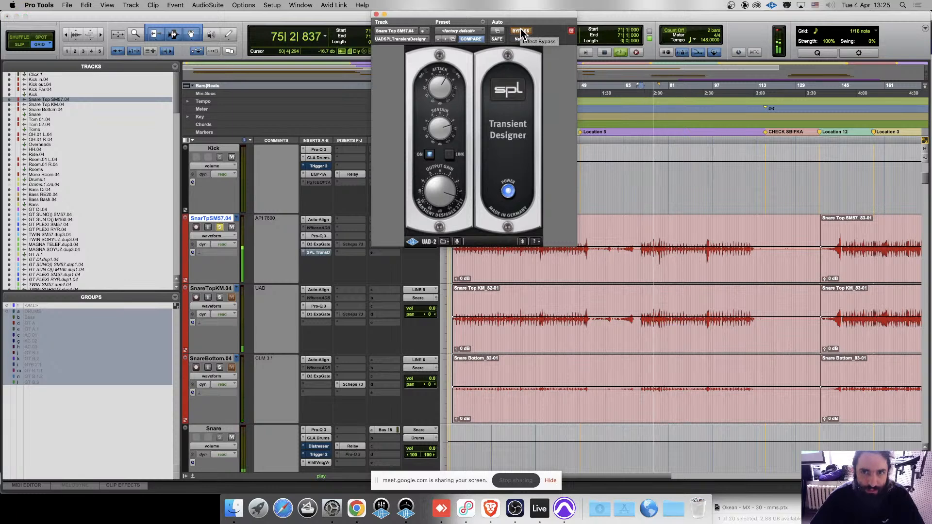
left_click(521, 31)
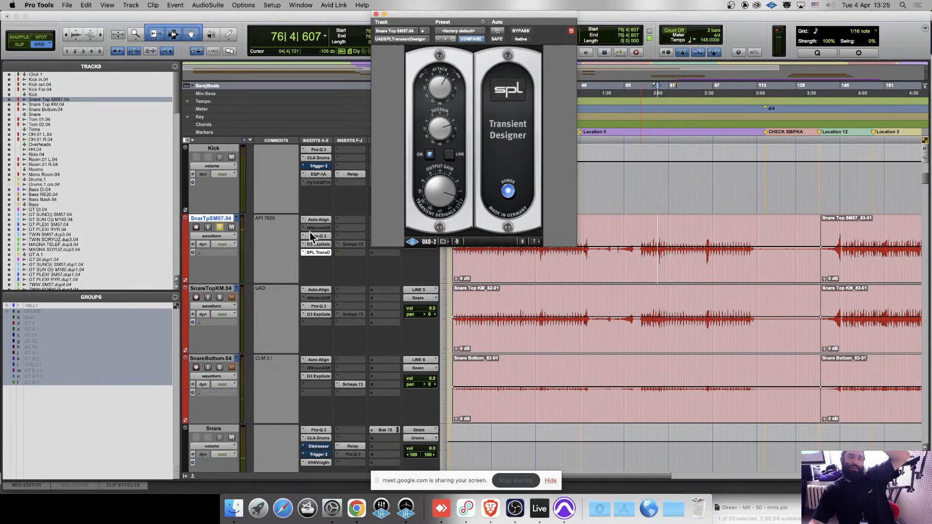
Make the Transient Designer on Snare Top SM57 inactive and play from 70|4|943 with Snare Top KM and Snare Bottom also soloed.
right_click(314, 256)
left_click(335, 265)
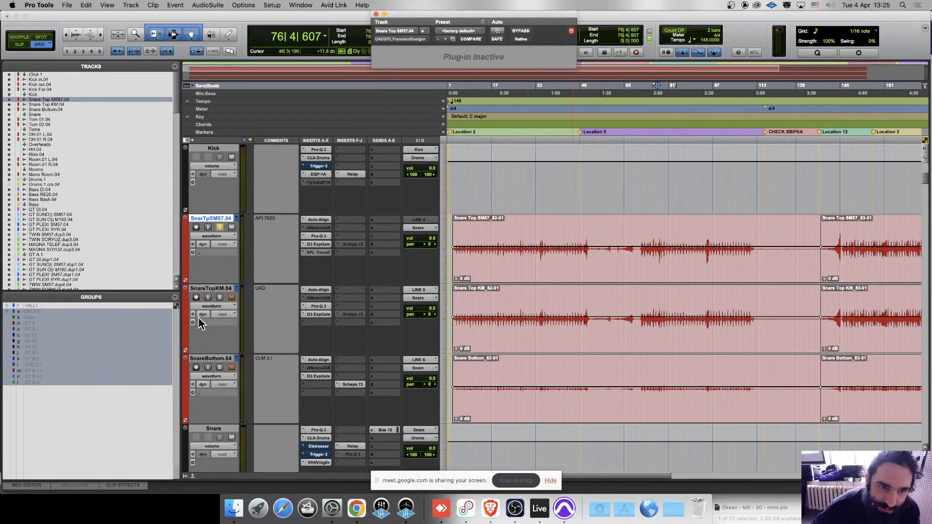
left_click(650, 234)
left_click(633, 232)
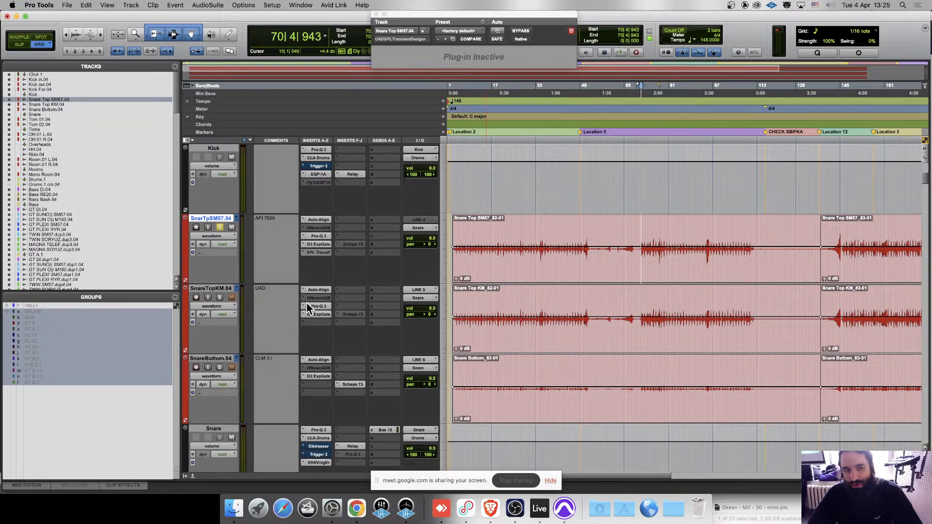
left_click(221, 298)
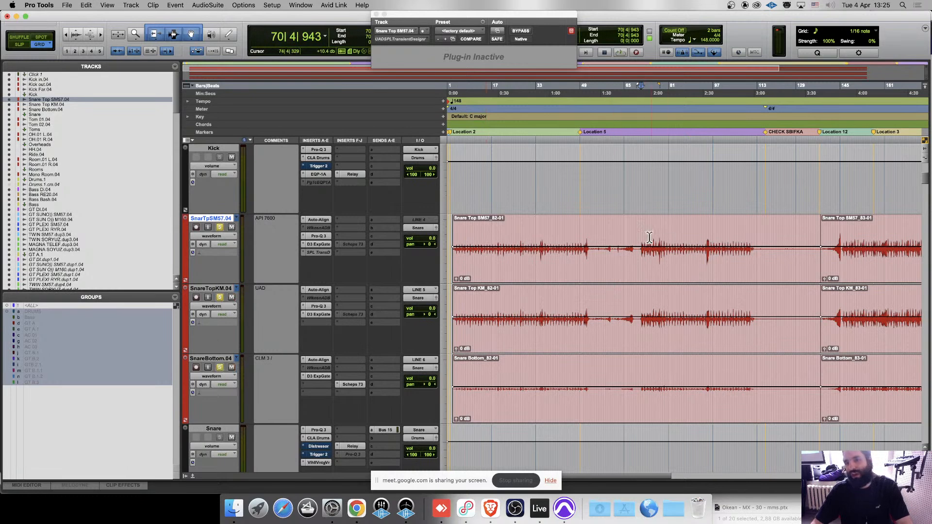
key("space")
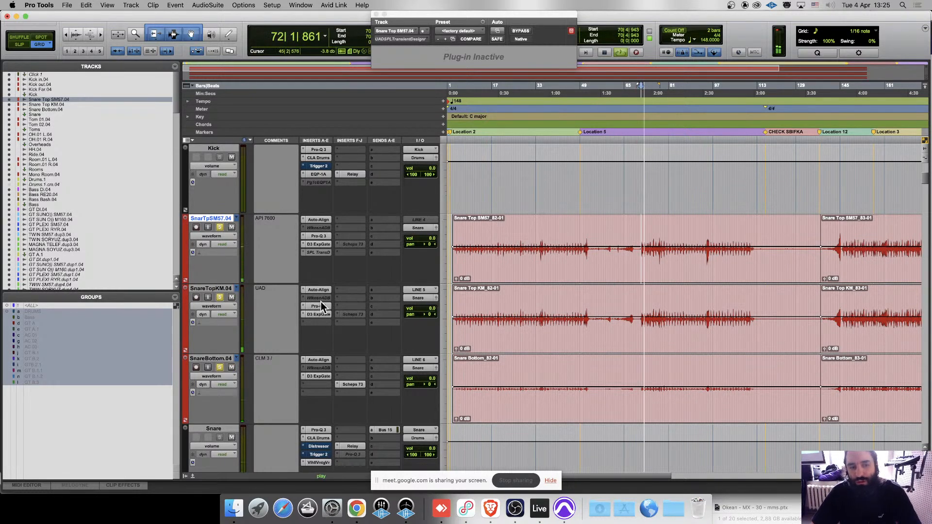
Locate the acoustic guitar tracks and take AC DI, AC M160 and the AC AE stereo track out of solo.
scroll(230, 337, "down", 20)
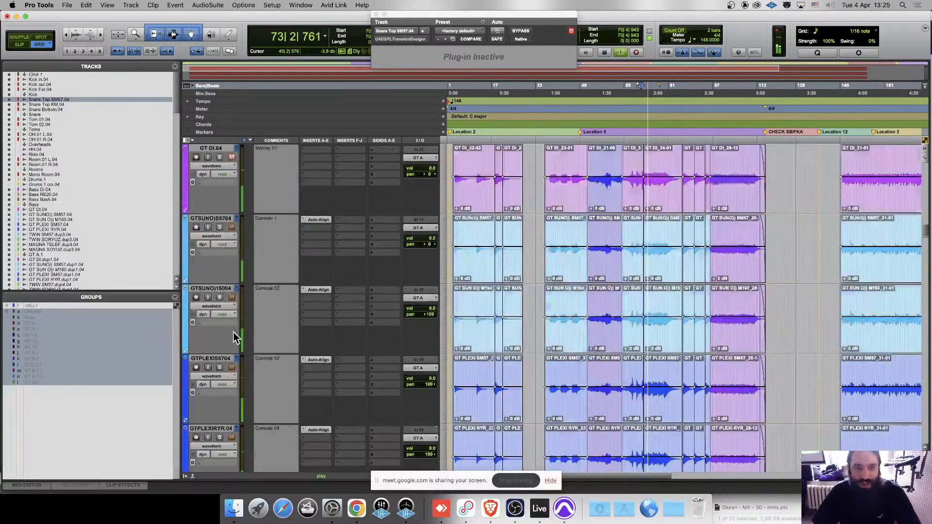
scroll(234, 336, "down", 20)
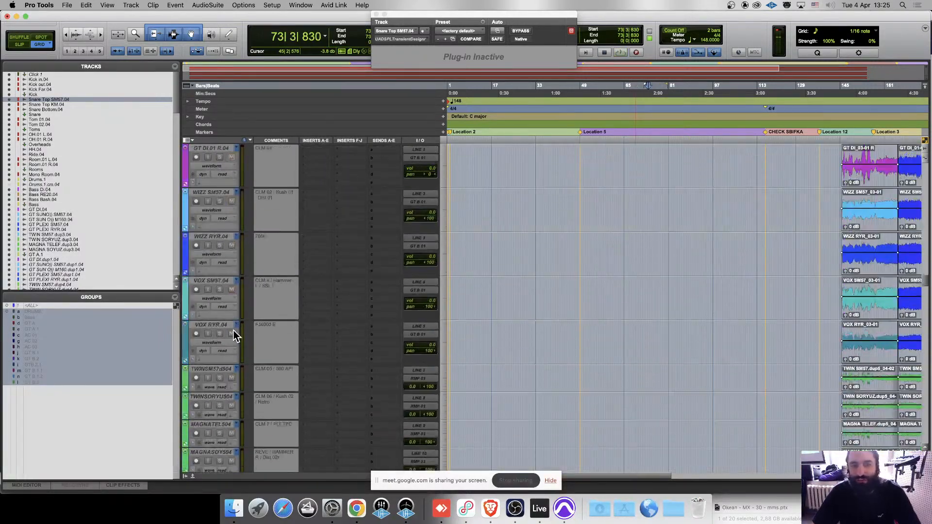
scroll(233, 330, "down", 20)
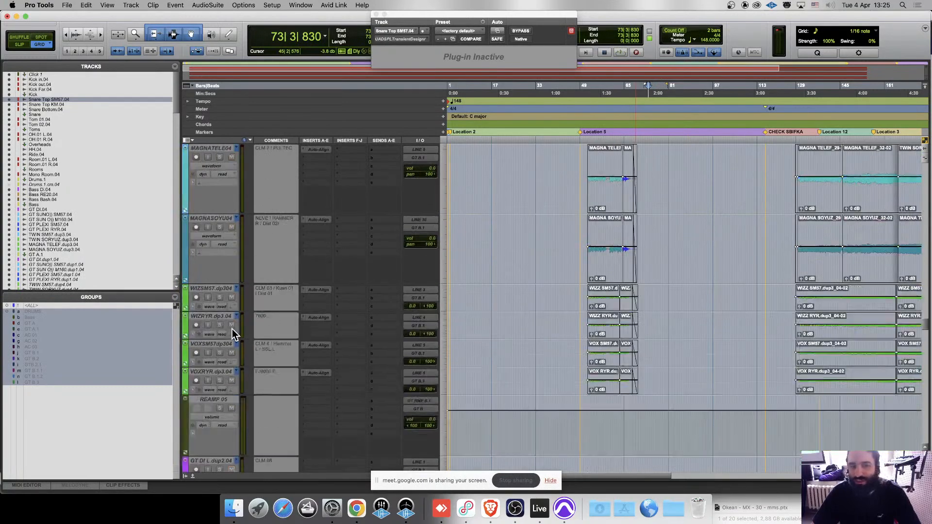
scroll(232, 329, "down", 10)
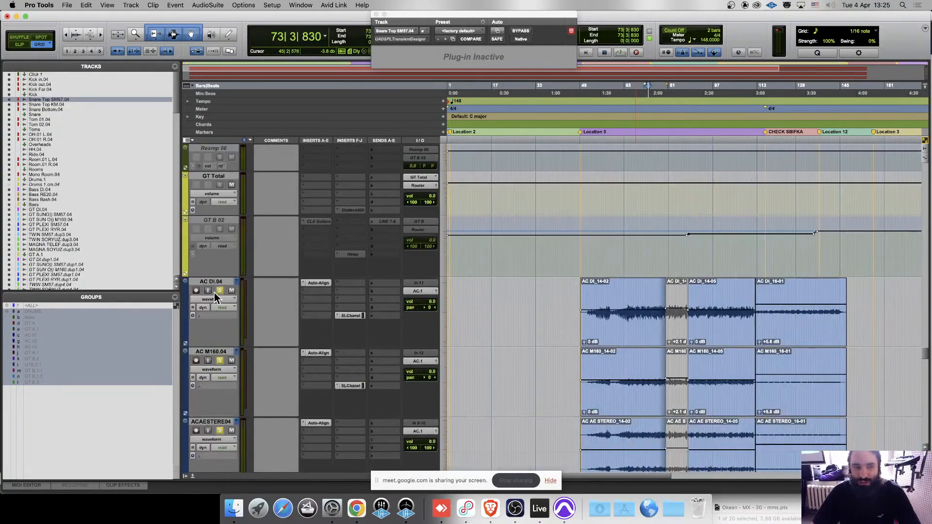
left_click(218, 290)
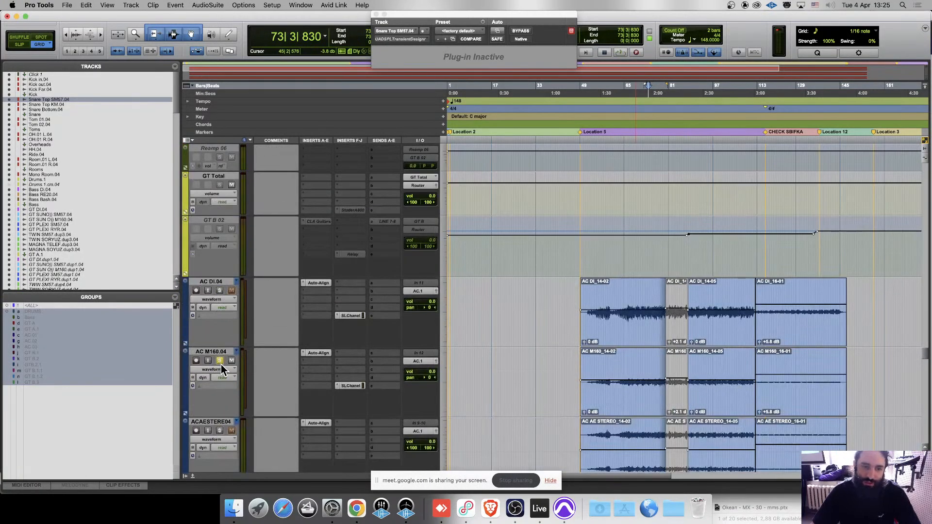
left_click(220, 361)
scroll(233, 352, "down", 5)
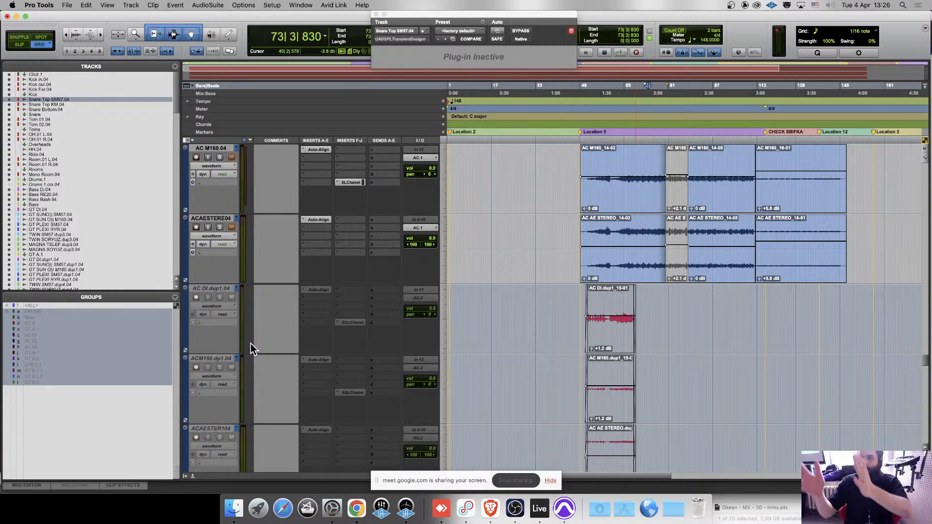
Switch to the lesson presentation in the Brave browser at the Tempo-Driven Balancing slide.
scroll(573, 255, "down", 15)
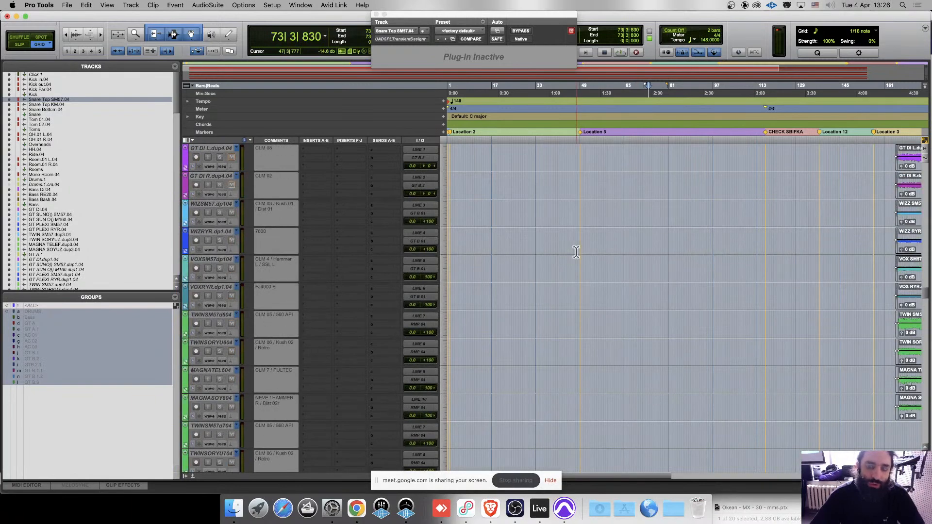
left_click(488, 505)
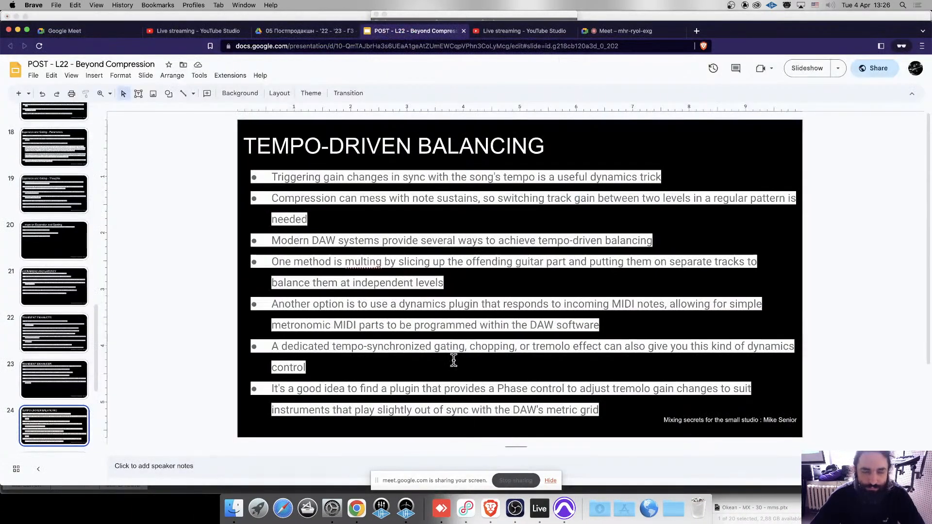
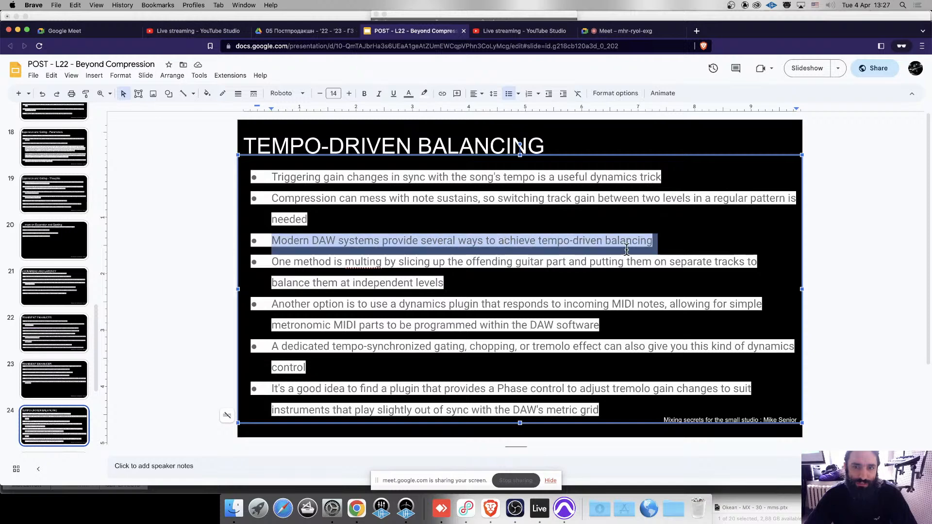
Highlight the Tempo-Driven Balancing bullet on multing the offending guitar part onto separate tracks, including the word "slicing".
triple_click(287, 262)
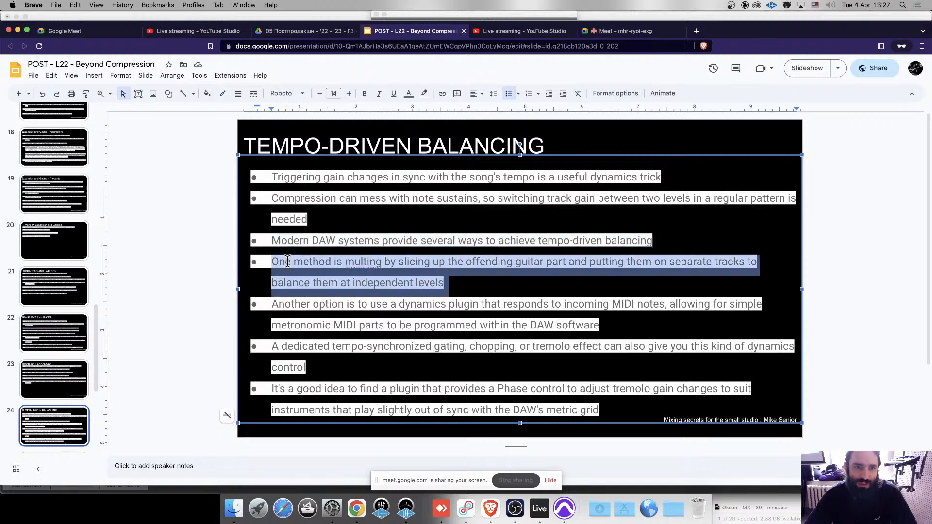
double_click(401, 263)
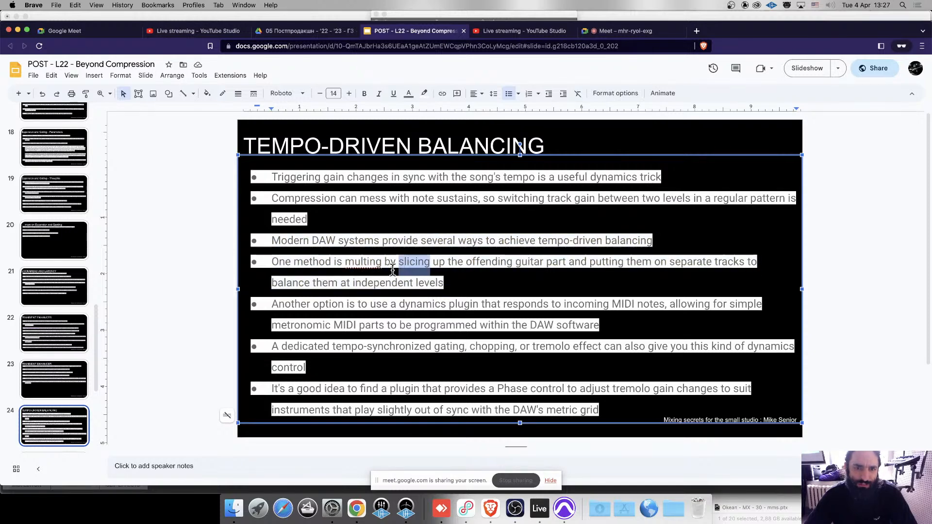
triple_click(514, 263)
triple_click(709, 263)
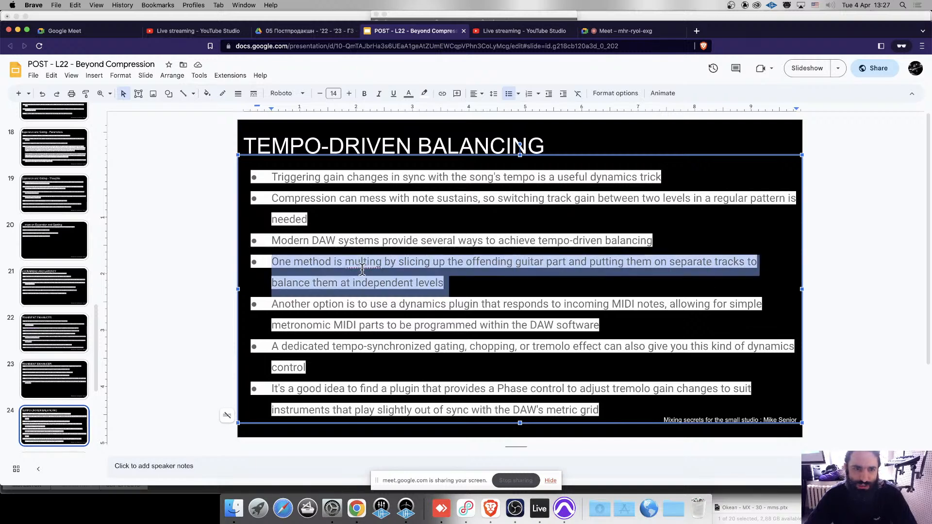
Highlight the bullet on using a dynamics plugin that responds to incoming MIDI notes.
triple_click(317, 313)
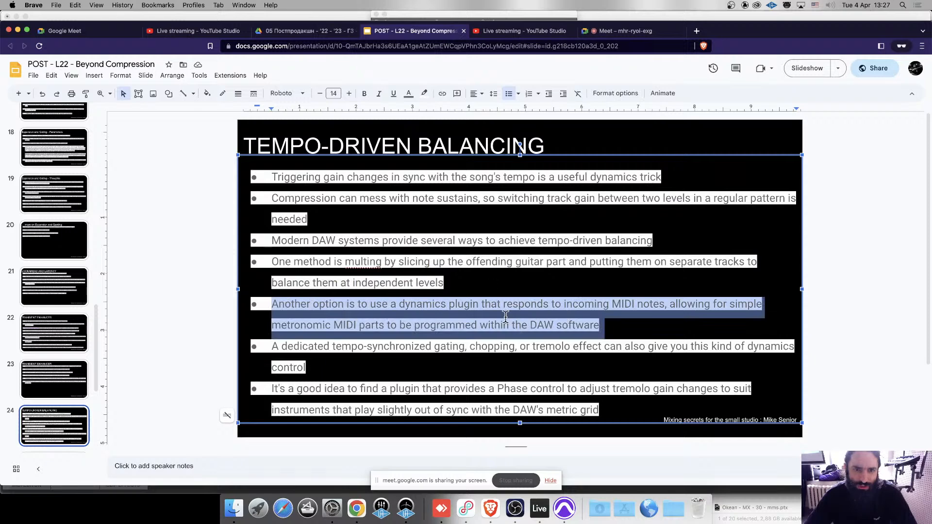
triple_click(347, 309)
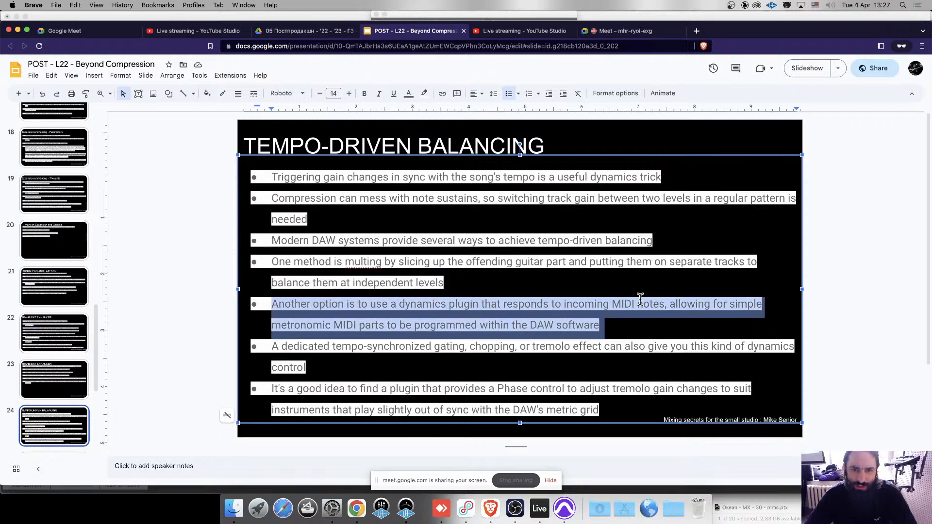
left_click(585, 306)
triple_click(561, 313)
triple_click(328, 309)
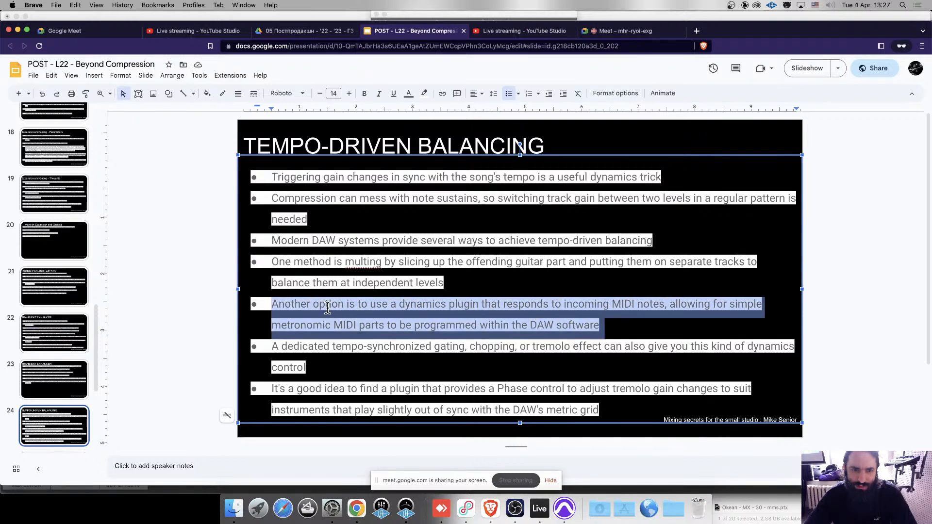
triple_click(360, 303)
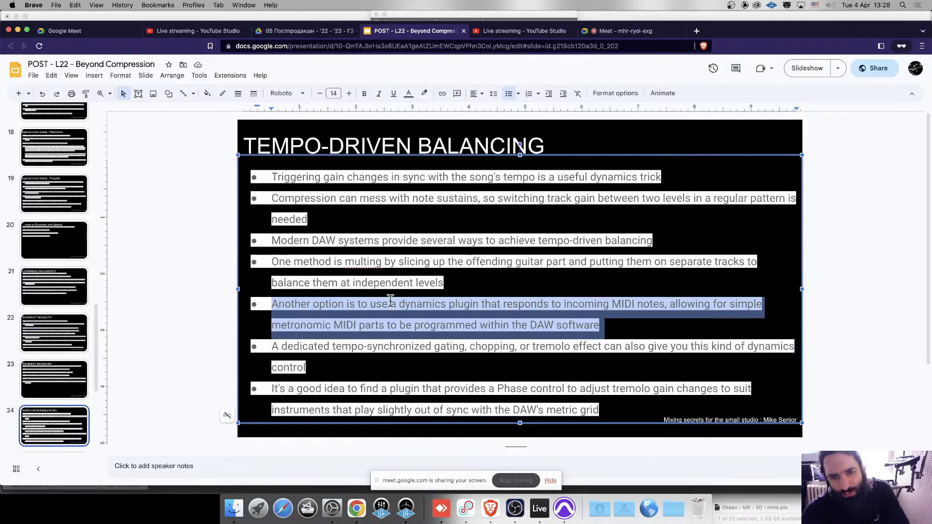
Highlight the bullets on dedicated tempo-synchronized gating or tremolo effects and on the plugin's Phase control, and clear the selection.
triple_click(291, 354)
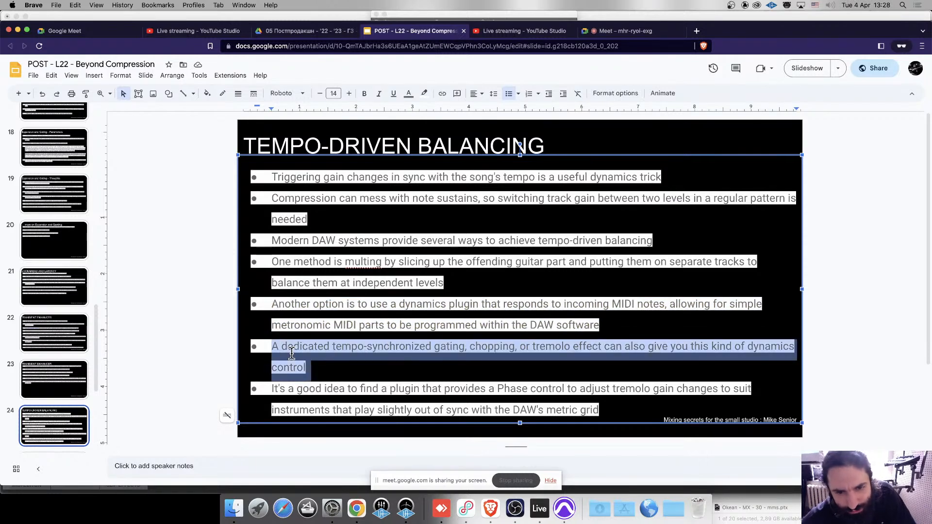
triple_click(514, 343)
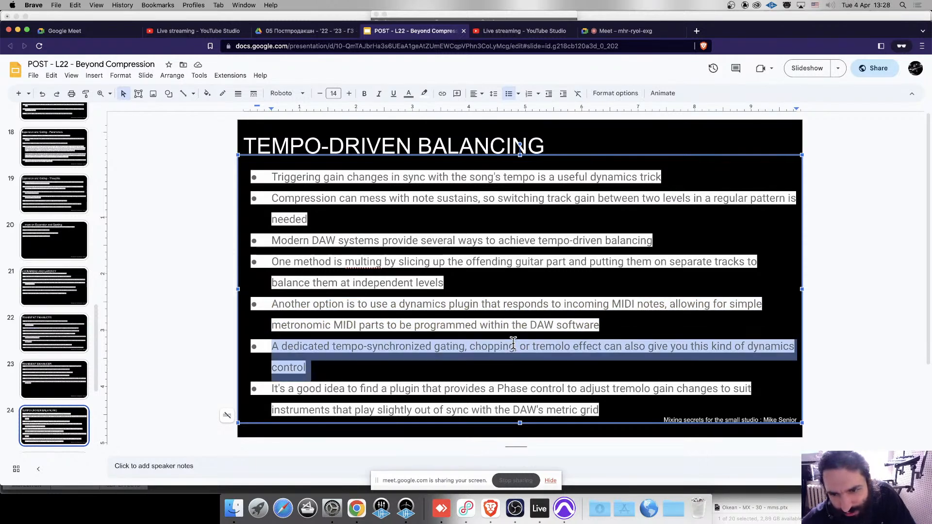
left_click(288, 345)
double_click(289, 345)
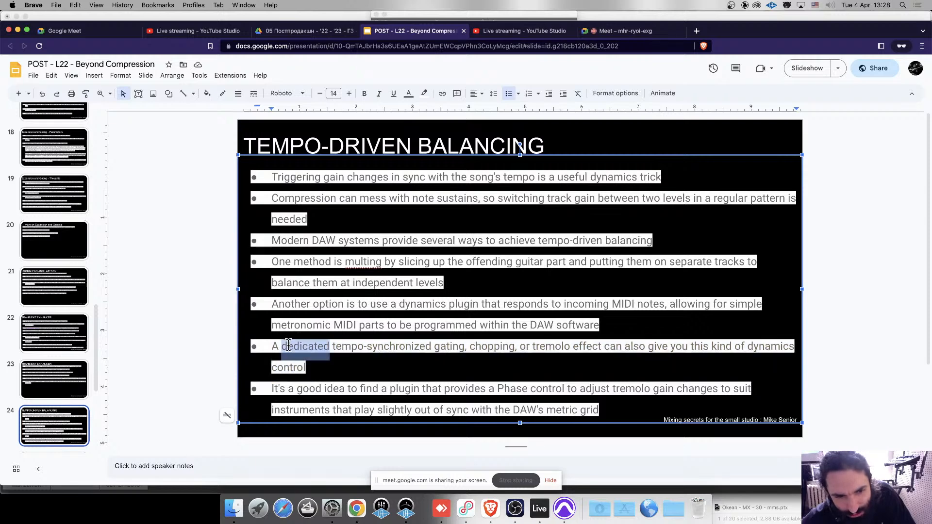
triple_click(324, 389)
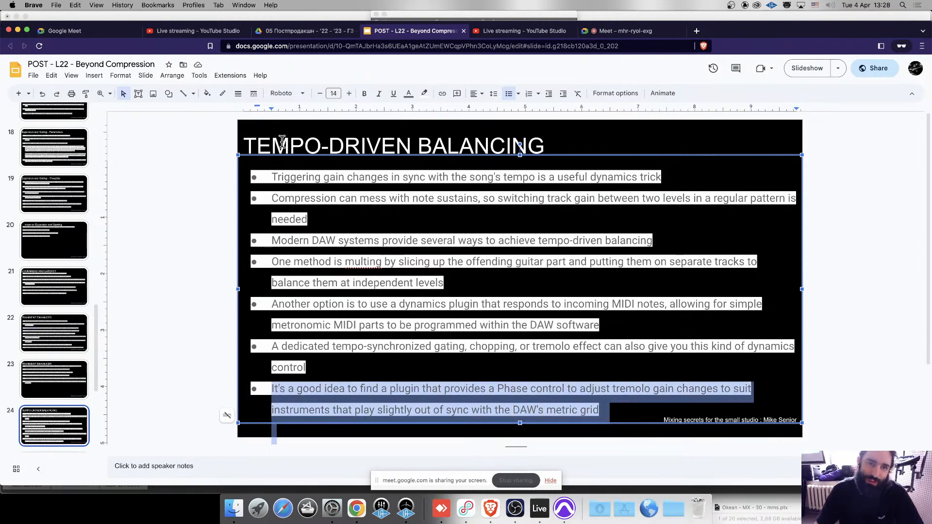
left_click(161, 179)
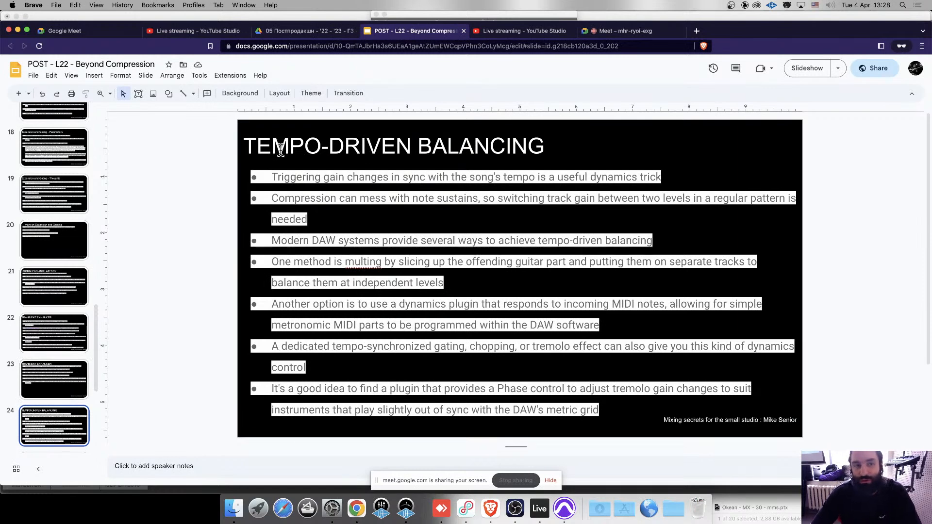
Switch to Pro Tools and look through the guitar tracks up to the GT A.1 bus.
scroll(41, 379, "down", 3)
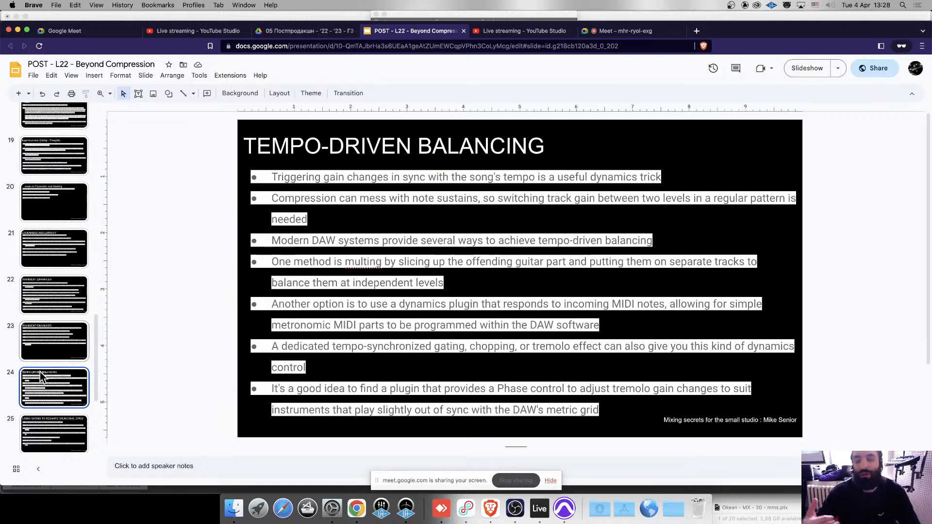
scroll(41, 376, "down", 5)
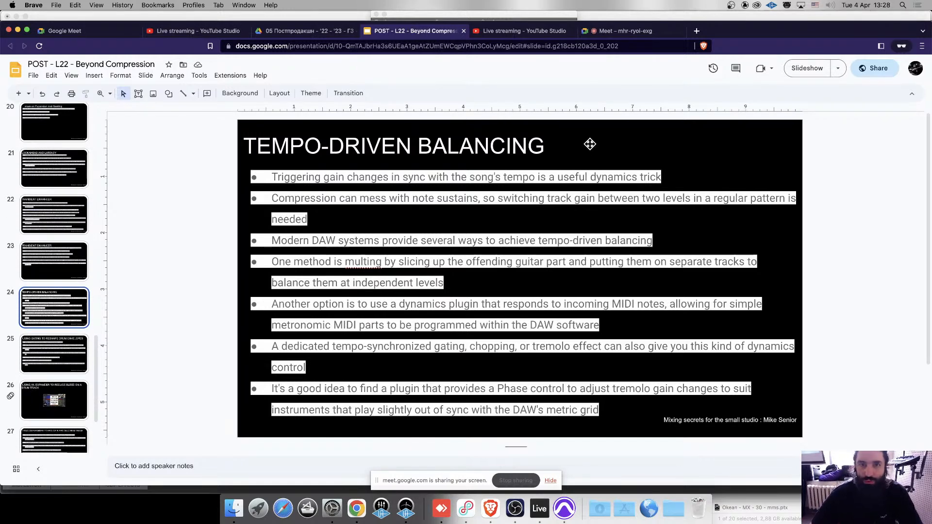
left_click(607, 17)
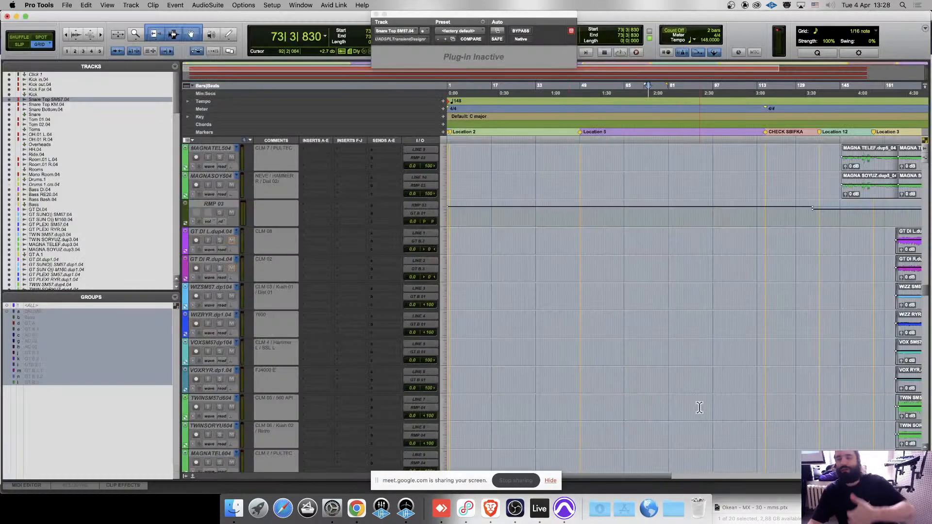
scroll(682, 327, "up", 20)
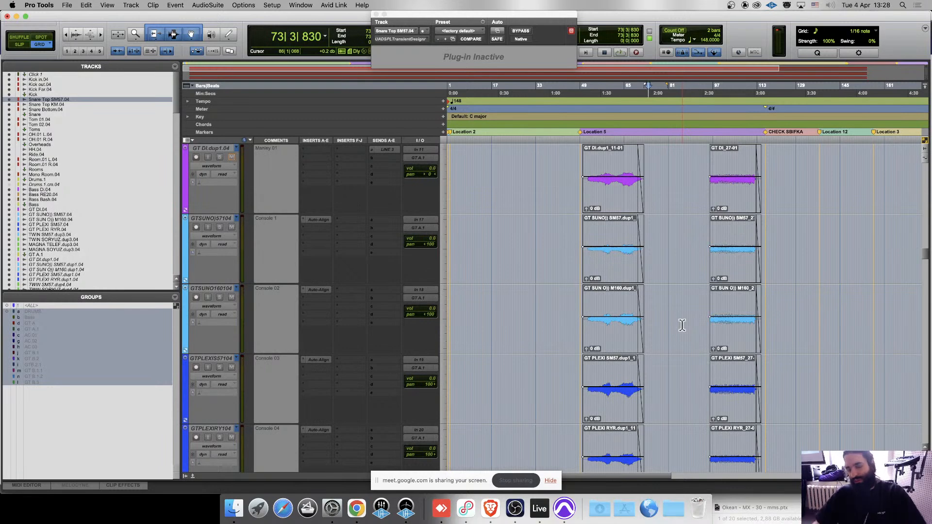
scroll(683, 326, "up", 5)
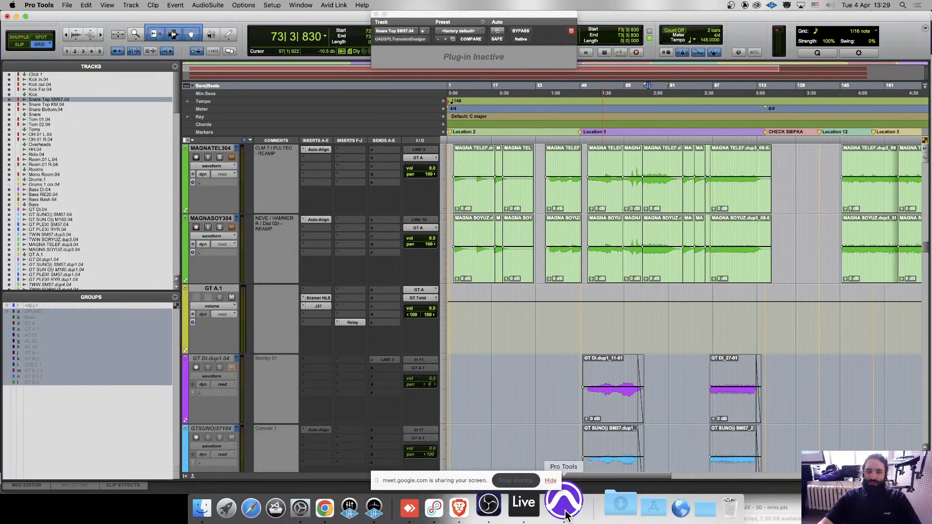
Return to the lesson presentation in Brave and open slide 25, Using Gating to Reshape Drum Envelopes.
left_click(343, 505)
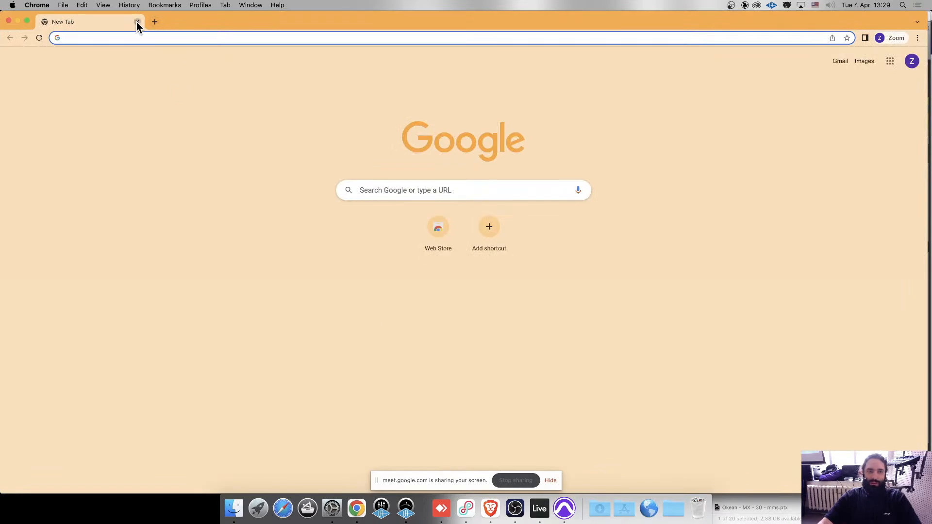
left_click(137, 22)
left_click(490, 507)
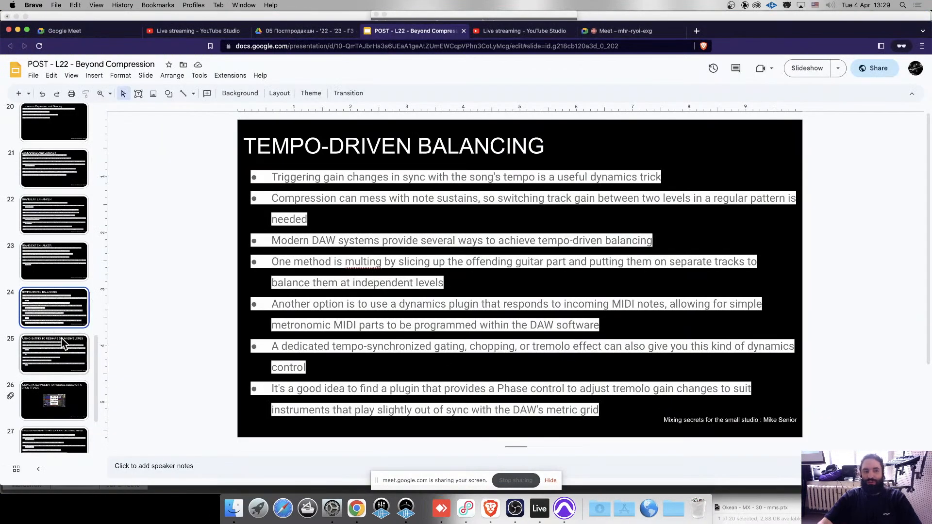
left_click(73, 363)
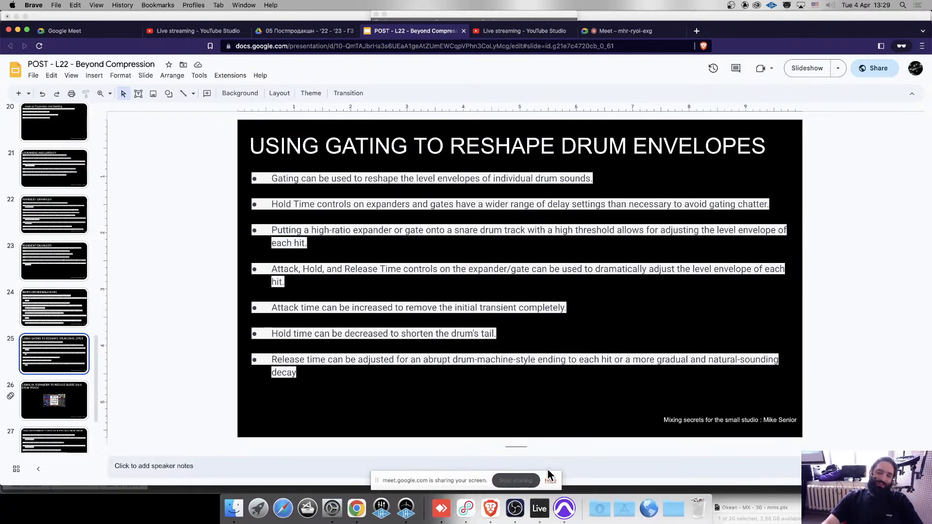
Switch to Pro Tools, examine the GT A.1 bus and neighbouring guitar tracks, and place the playback cursor at 51|3|480.
left_click(548, 493)
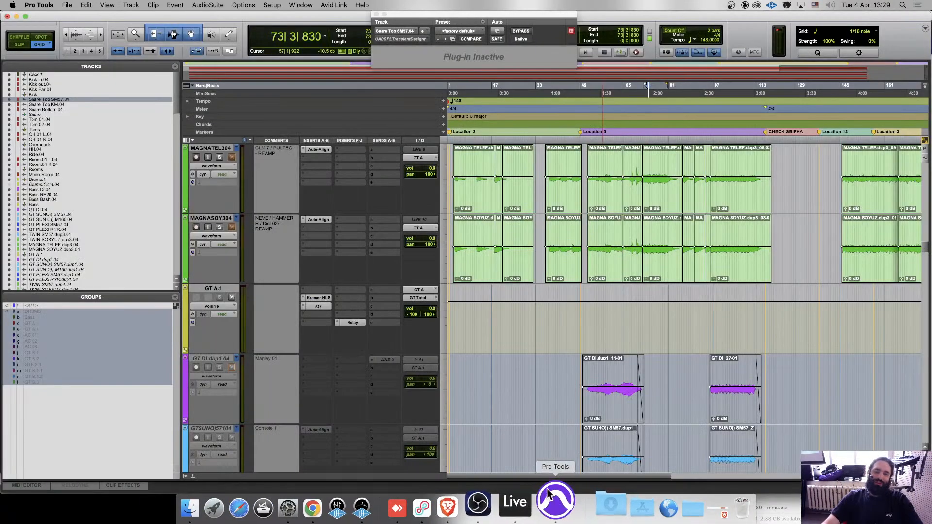
scroll(504, 392, "down", 5)
scroll(503, 391, "up", 10)
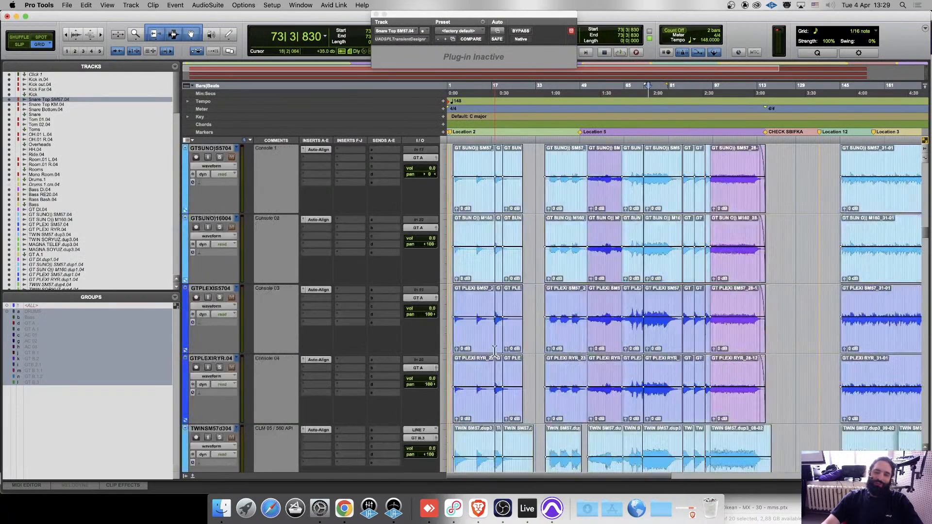
scroll(451, 170, "down", 5)
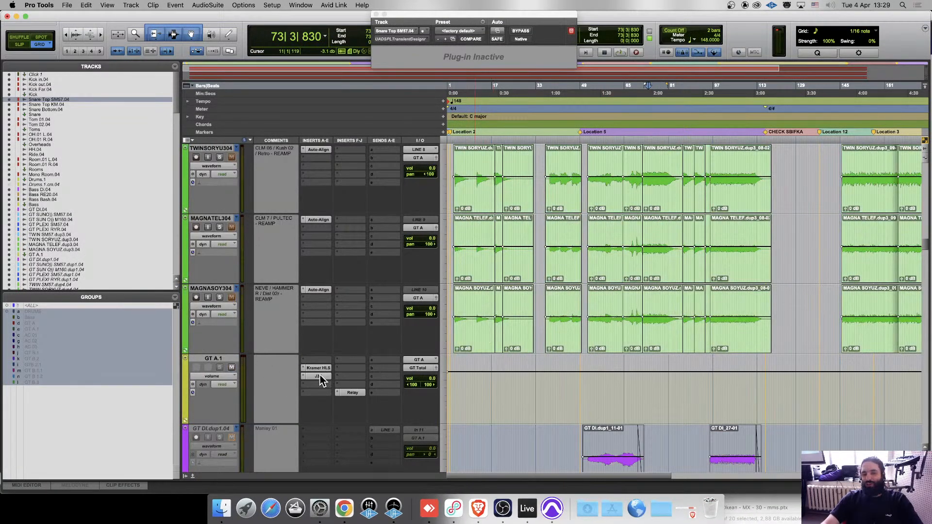
left_click(587, 387)
scroll(360, 442, "down", 2)
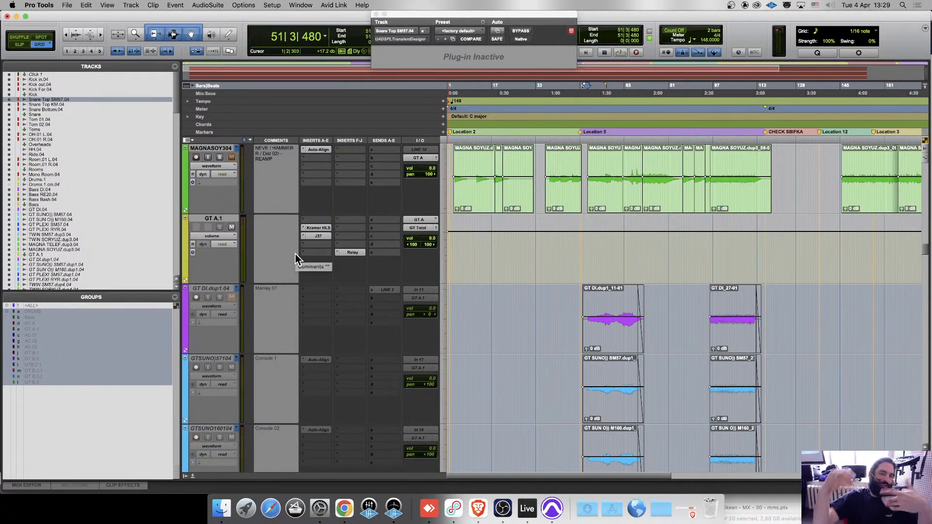
Switch to the presentation in Brave and highlight the bullet on reshaping the level envelopes of individual drum sounds with gating.
left_click(478, 508)
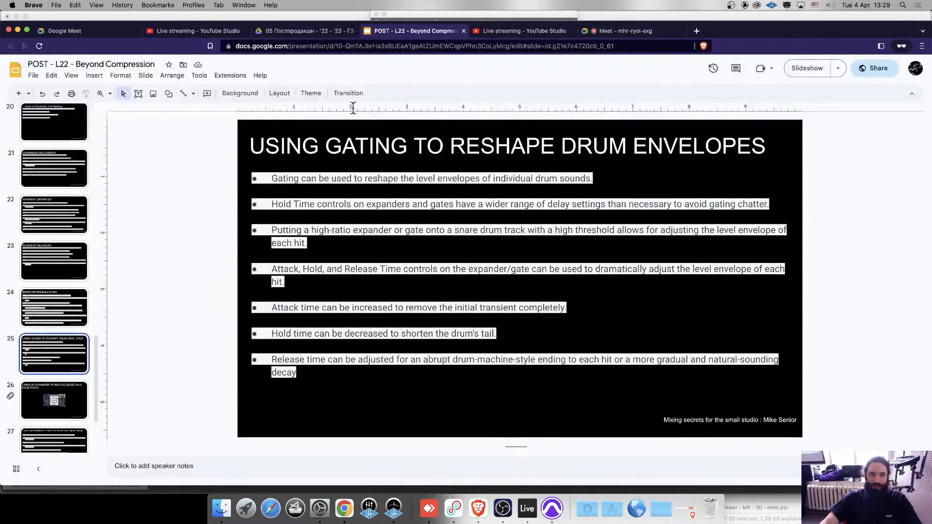
left_click(432, 147)
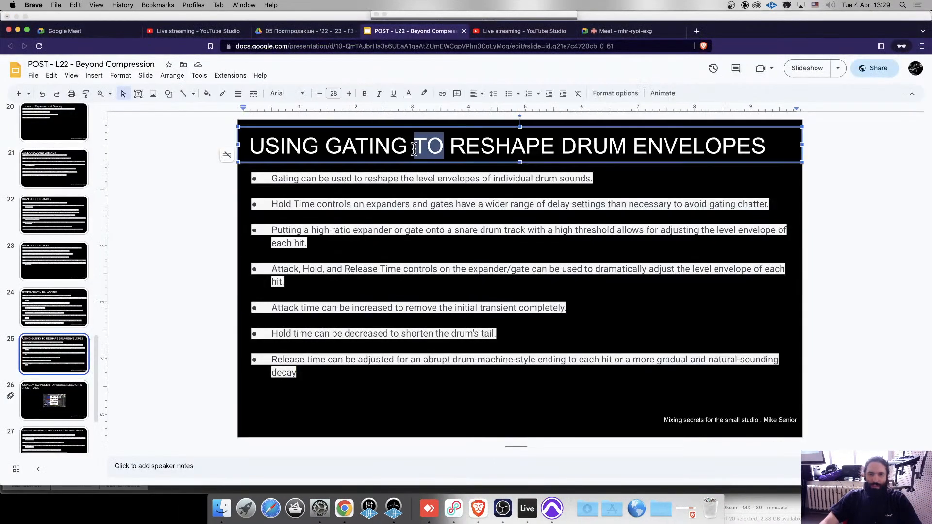
triple_click(317, 179)
scroll(59, 323, "down", 3)
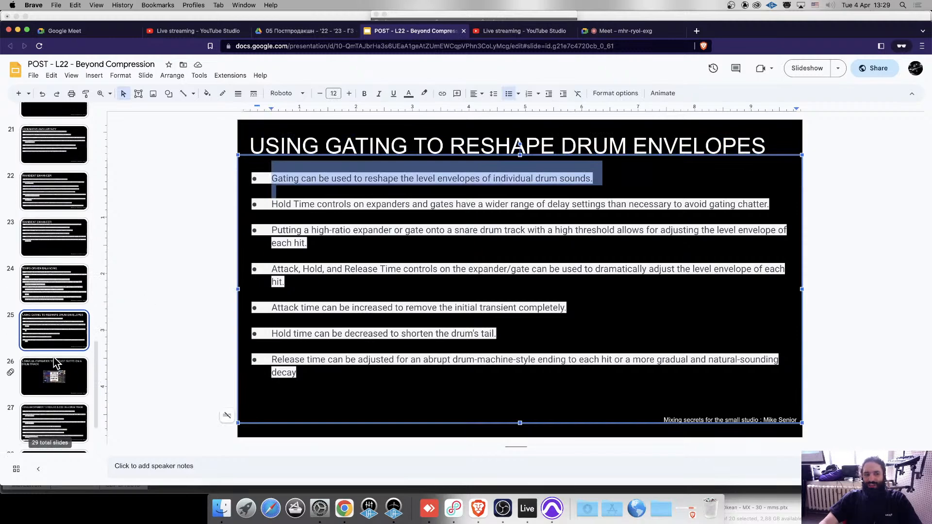
scroll(71, 348, "up", 2)
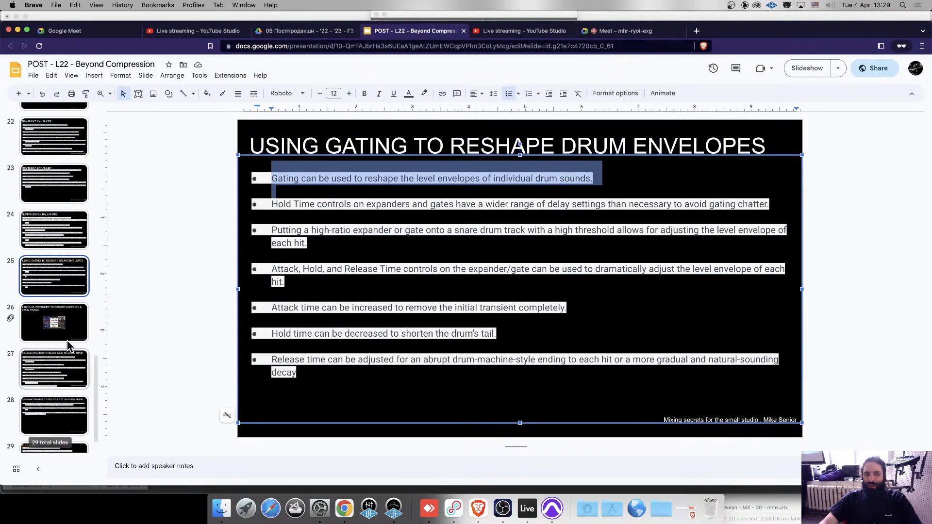
left_click(272, 176)
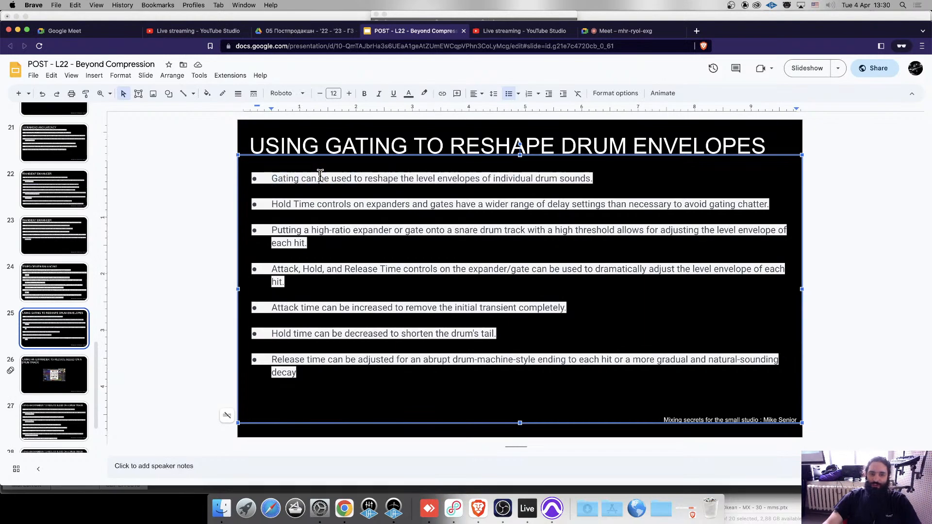
Switch to Pro Tools, locate the drum overhead tracks OH.01 L and OH.01 R, and start playback from 18|3|480.
left_click(721, 15)
scroll(426, 345, "up", 10)
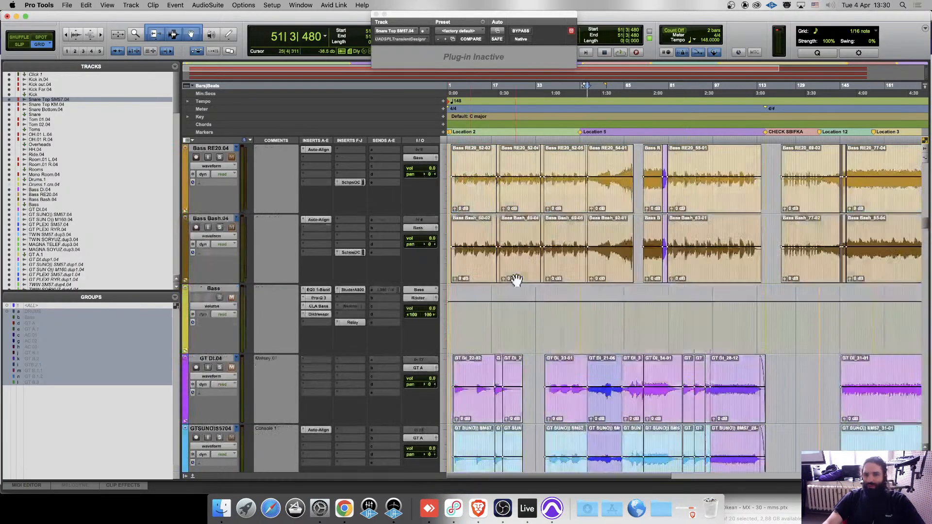
scroll(516, 280, "up", 15)
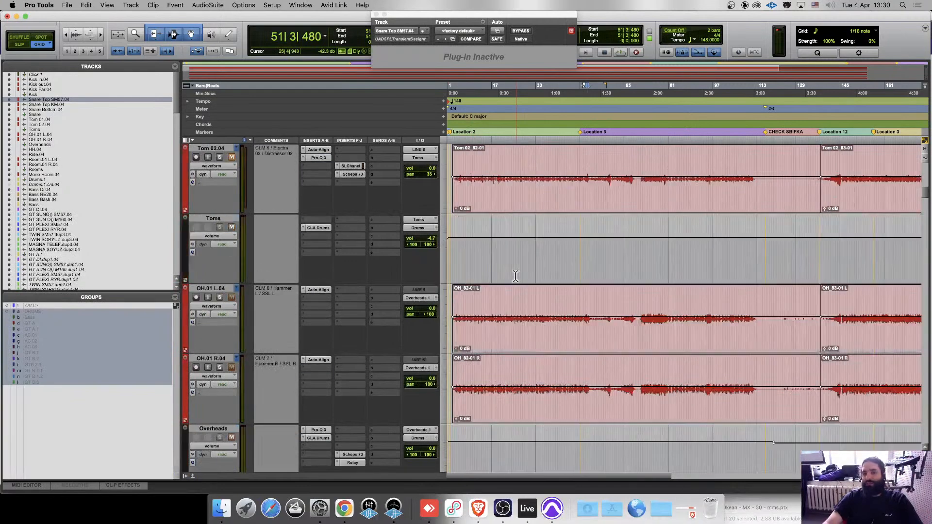
scroll(516, 275, "down", 2)
left_click(485, 228)
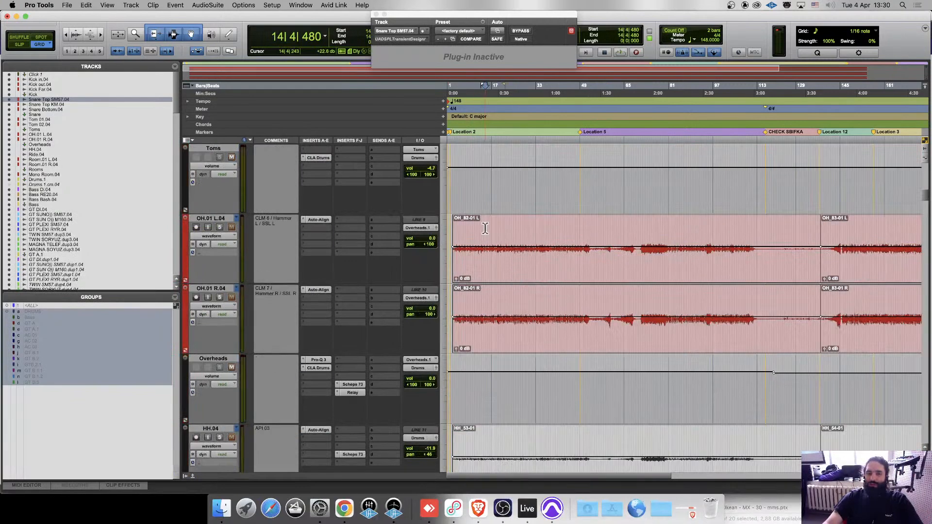
left_click(450, 229)
key("Tab")
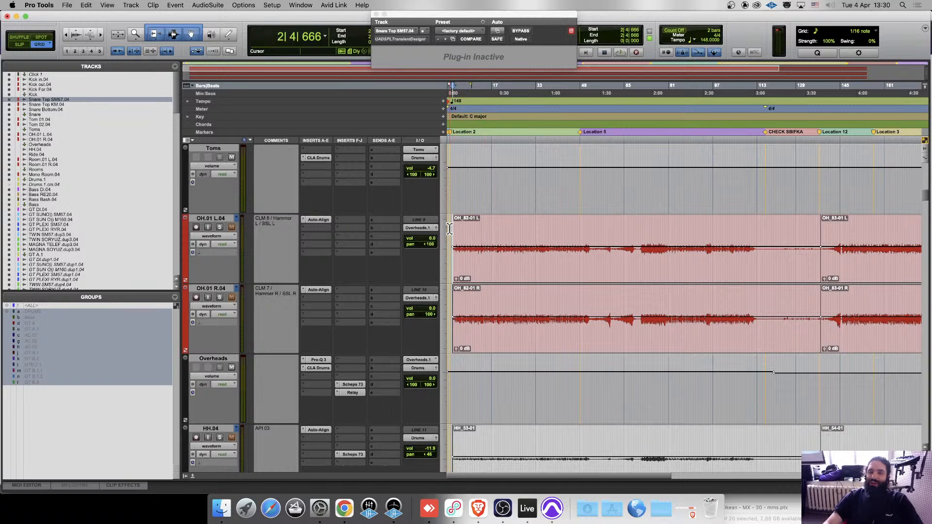
left_click(486, 231)
left_click(495, 229)
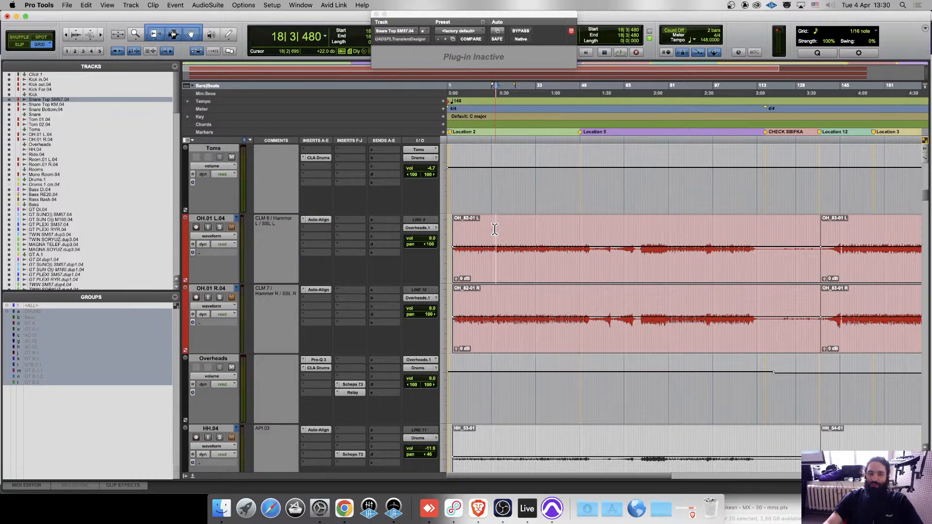
key("space")
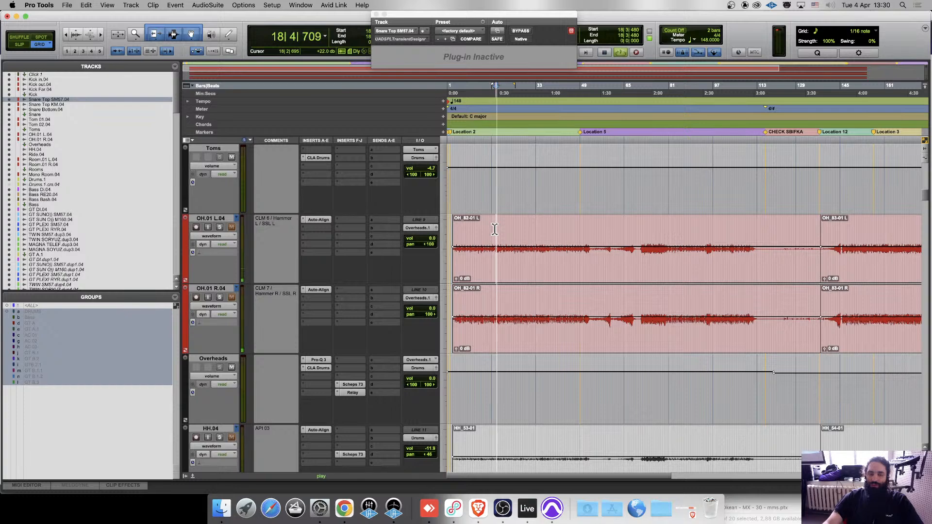
Examine the Expander/Gate plug-in settings on the Snare Top SM57 track and close the plug-in window.
scroll(287, 262, "up", 6)
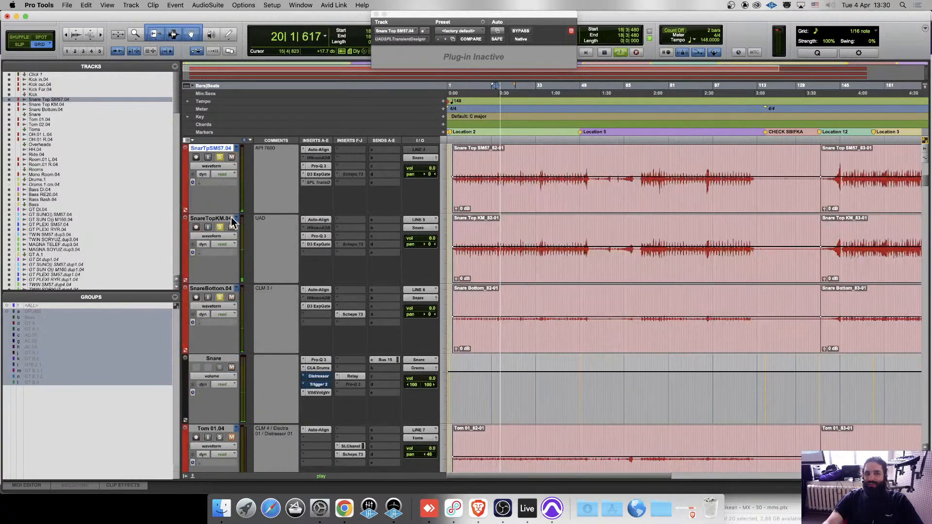
left_click(319, 174)
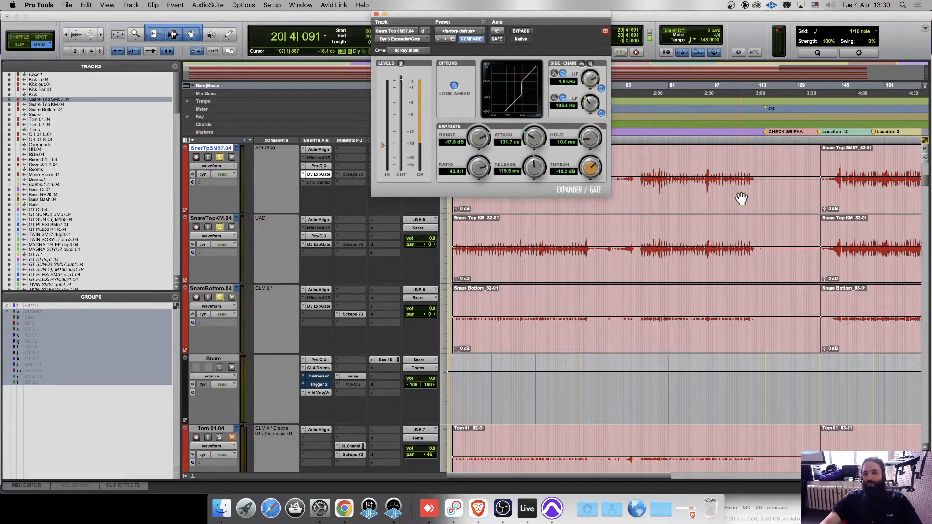
left_click(376, 16)
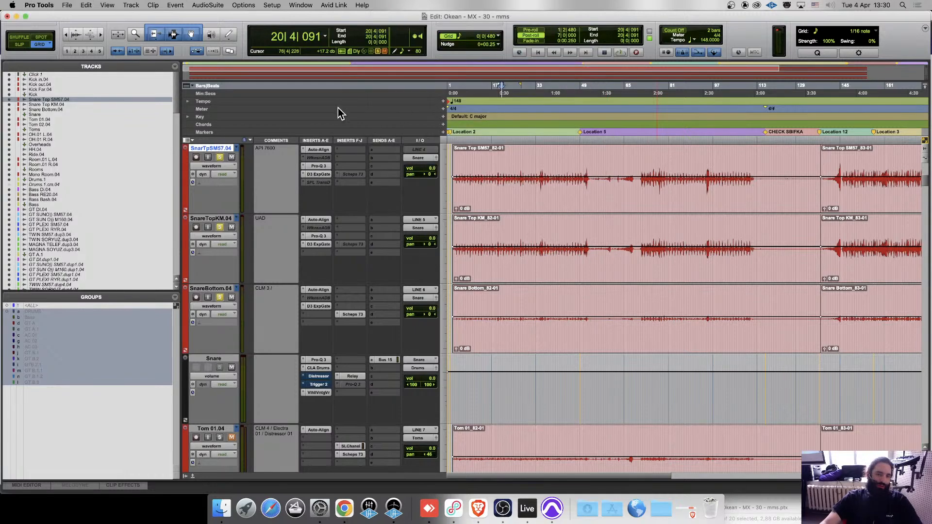
Turn off the snare solo and place the playback cursor at 19|2|480 on the OH.01 L overhead track.
left_click(221, 160)
scroll(506, 233, "down", 10)
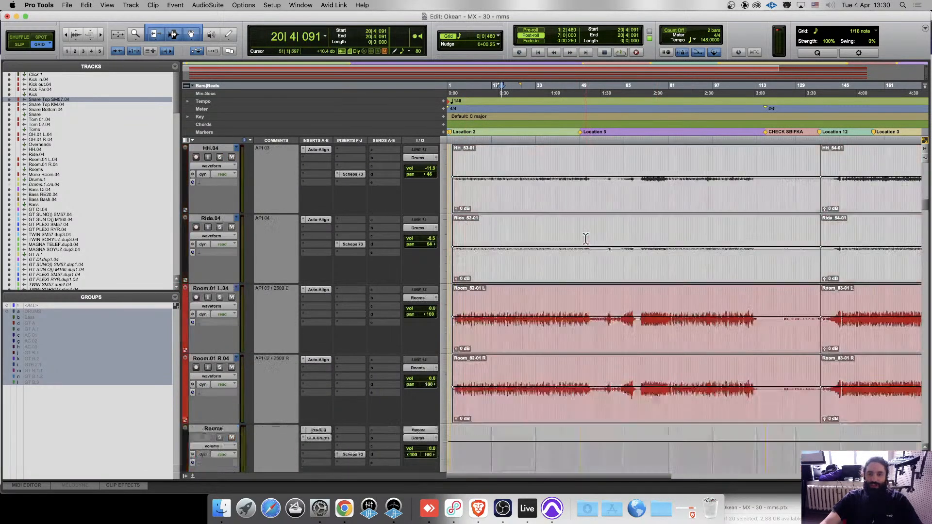
scroll(507, 232, "up", 2)
left_click(501, 228)
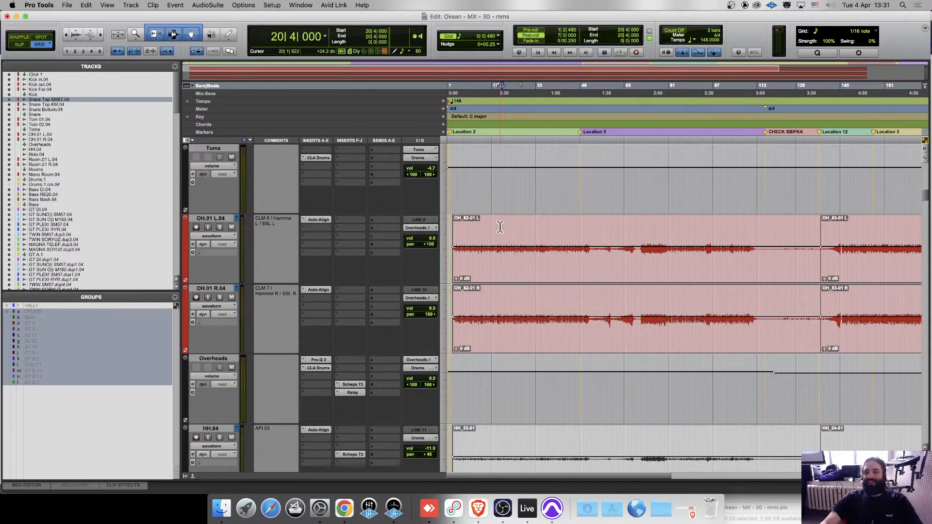
left_click(499, 227)
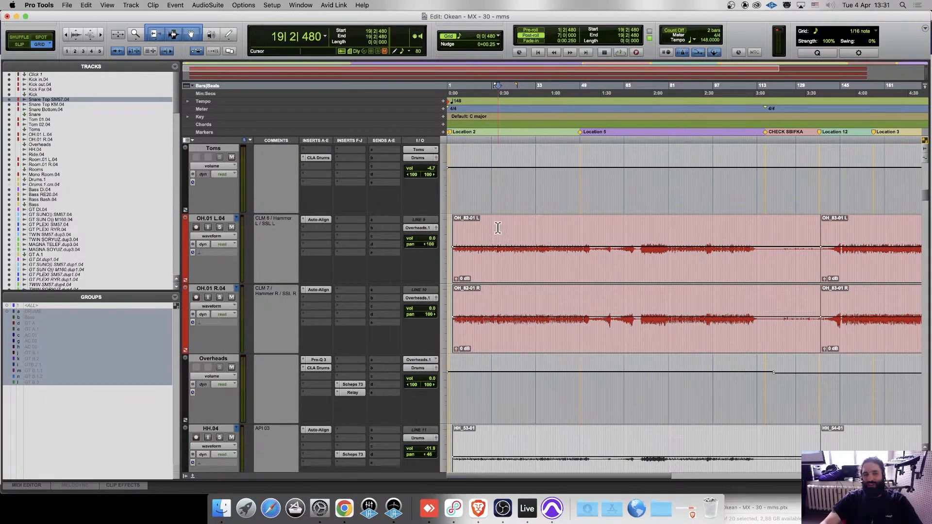
Insert the stereo Ghz Midside Matrix 3 multichannel plug-in in the next free insert slot of the Overheads track.
key("super+bracketright")
key("super+bracketright")
left_click(304, 383)
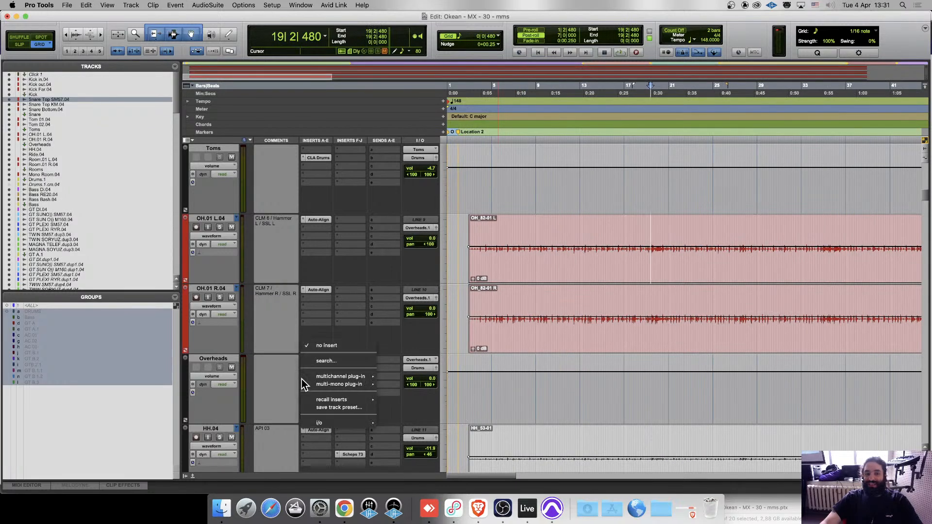
mouse_move(337, 377)
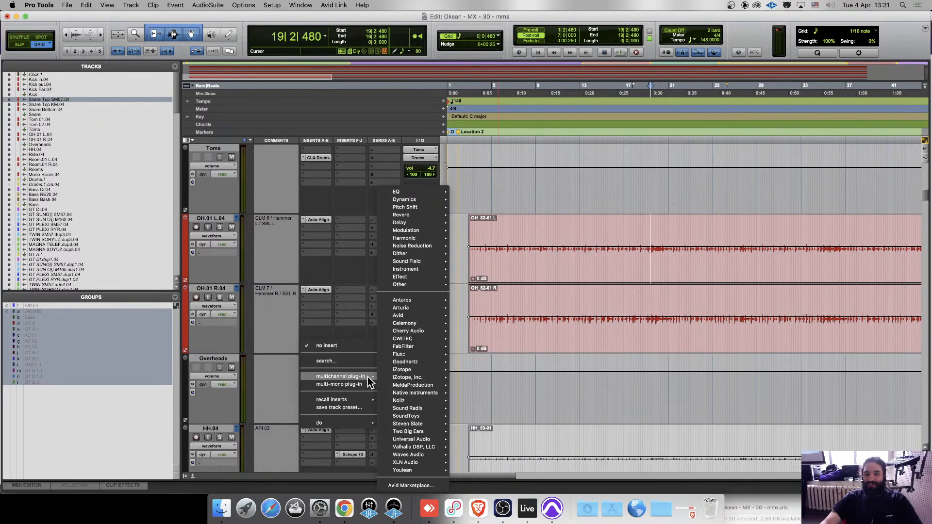
mouse_move(435, 412)
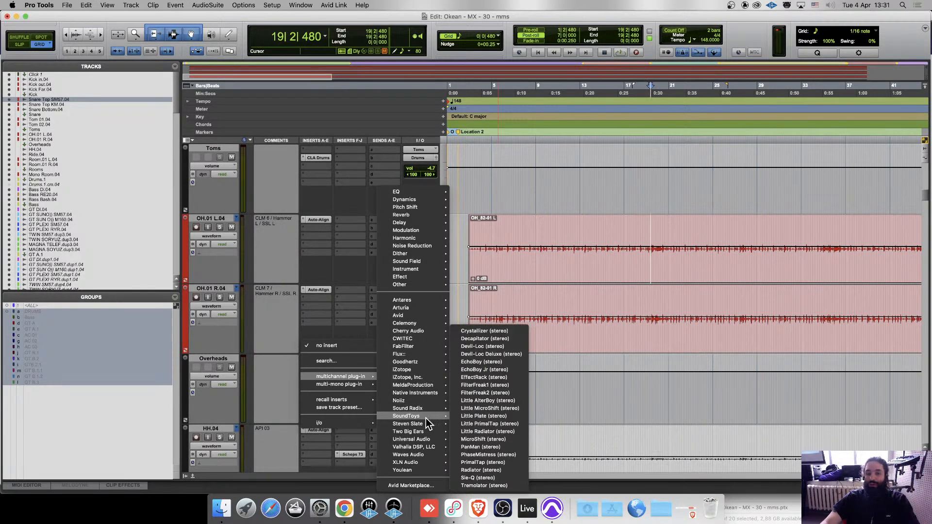
mouse_move(399, 421)
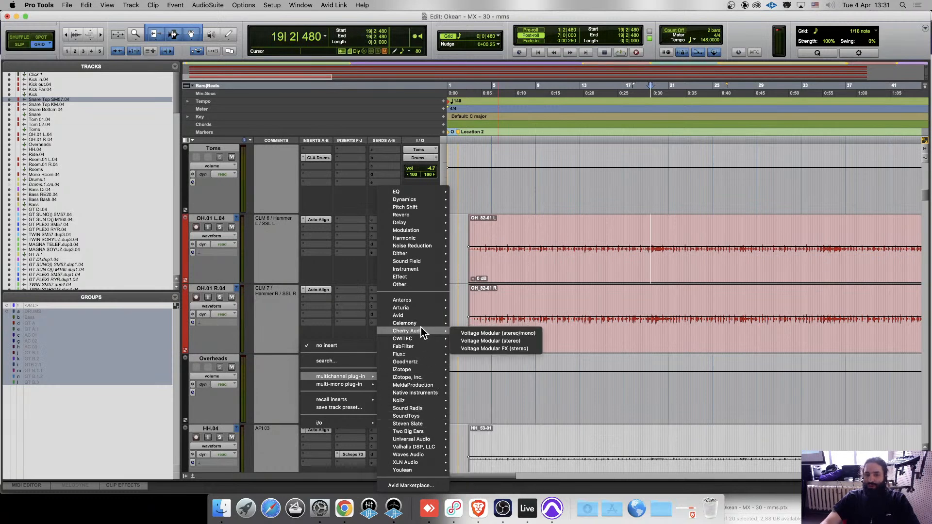
mouse_move(426, 361)
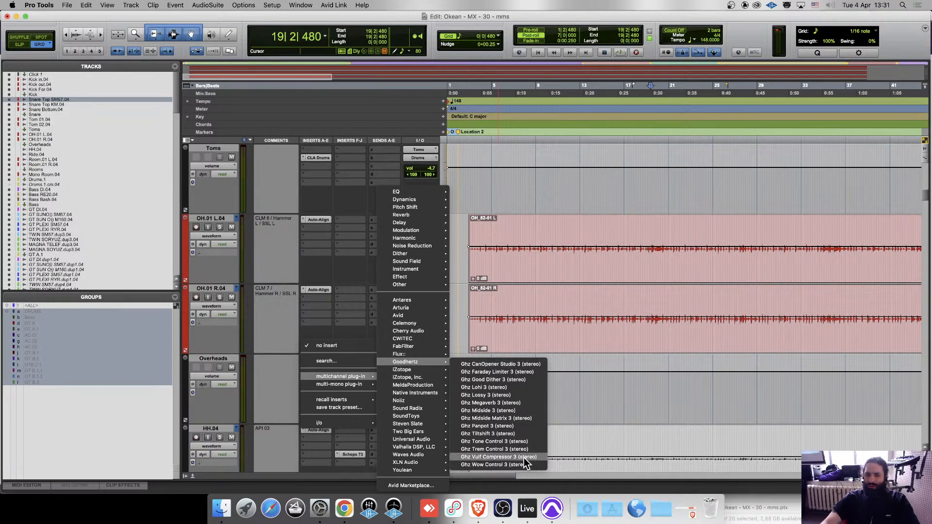
left_click(533, 418)
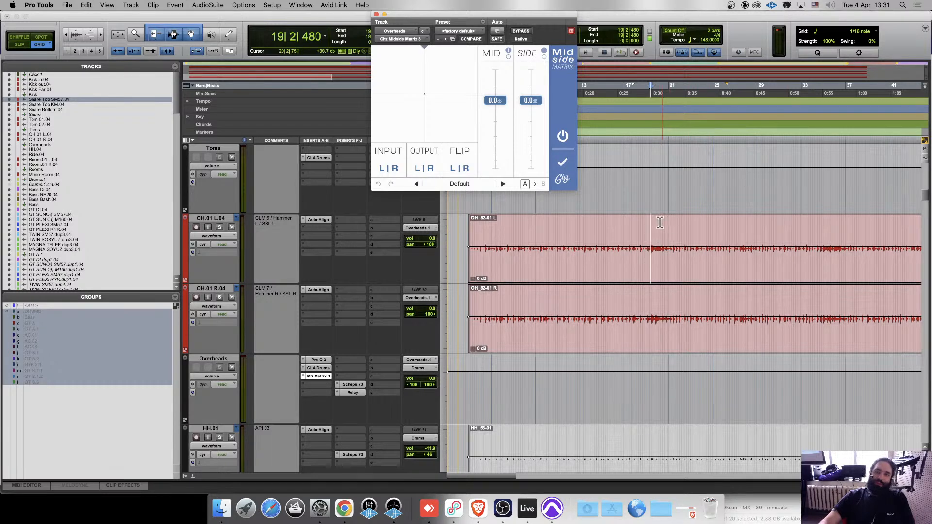
Enable automation for the Midside Matrix Side Gain and show that parameter's automation lane on the Overheads track.
right_click(538, 100)
left_click(554, 98)
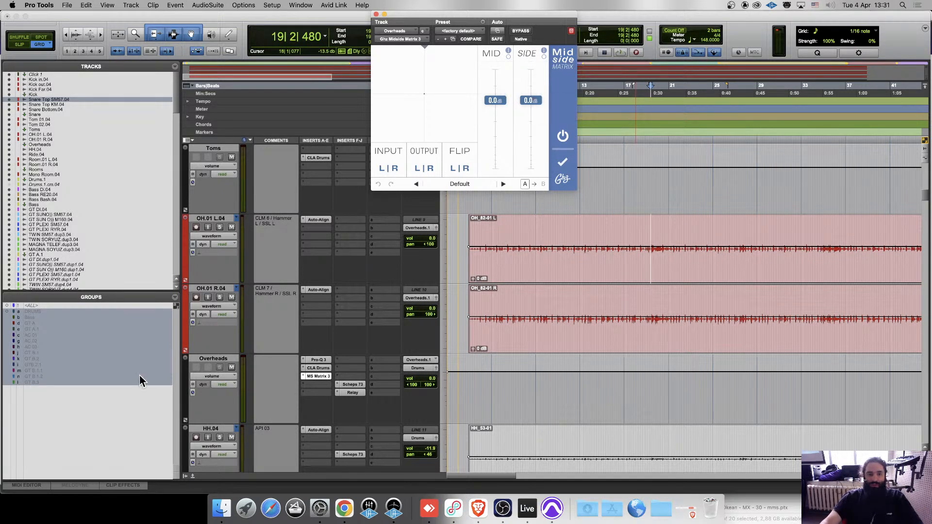
left_click(211, 377)
mouse_move(243, 428)
left_click(303, 433)
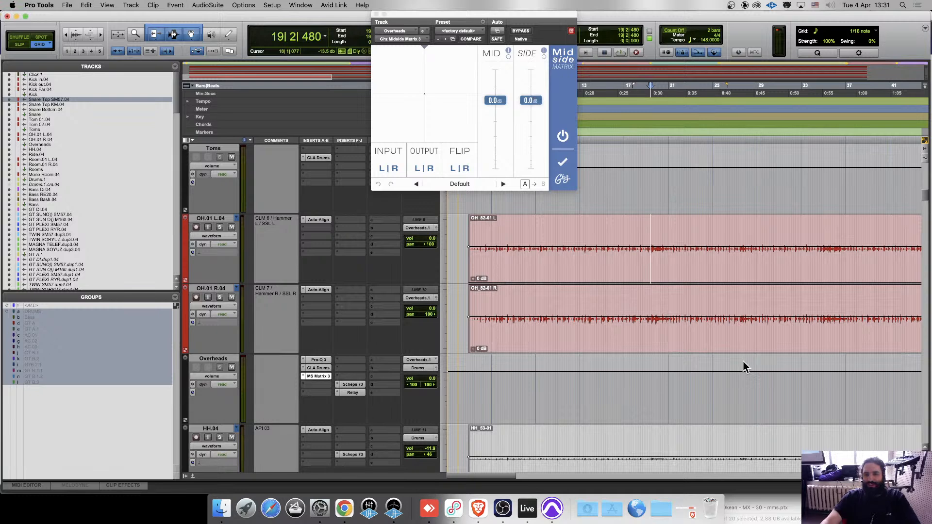
Listen to the drums with the mid/side plug-in open, playing from about bar 19 and again from about bar 42.
left_click(648, 395)
key("space")
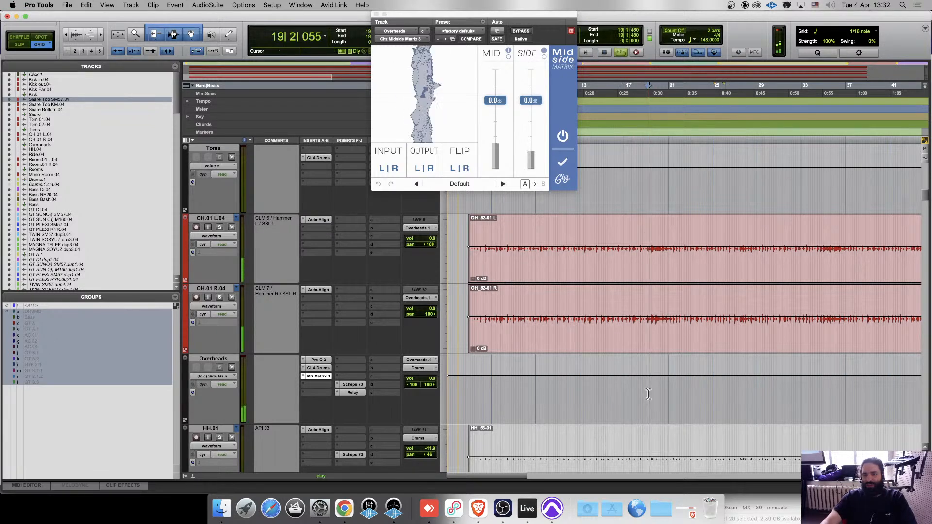
key("t")
key("t")
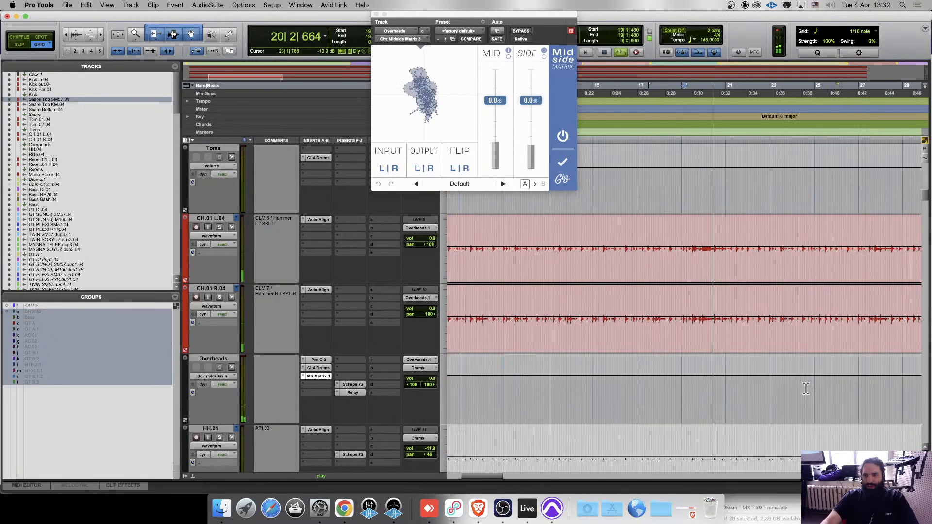
key("r")
key("r")
key("r")
key("space")
left_click(675, 388)
key("space")
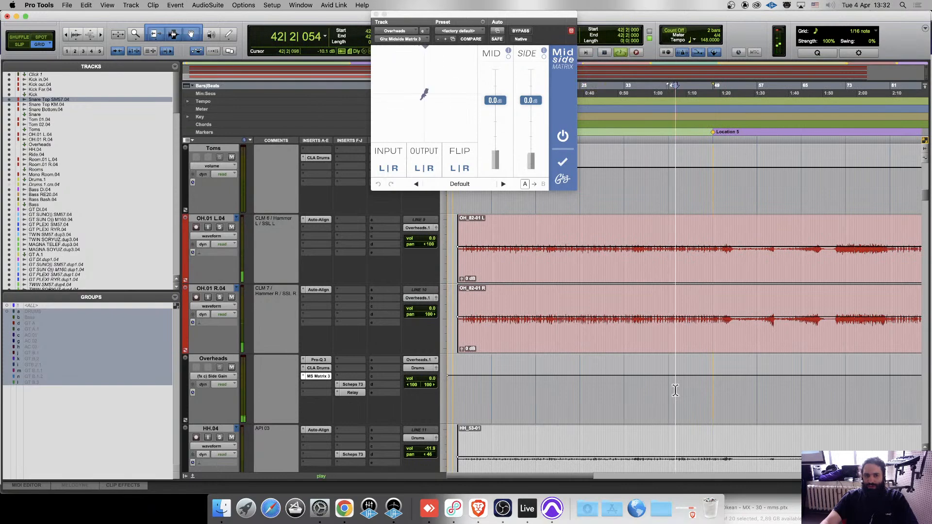
Make the Trigger 2 inserts on the Kick and Snare tracks inactive.
scroll(301, 291, "up", 2)
scroll(301, 291, "up", 10)
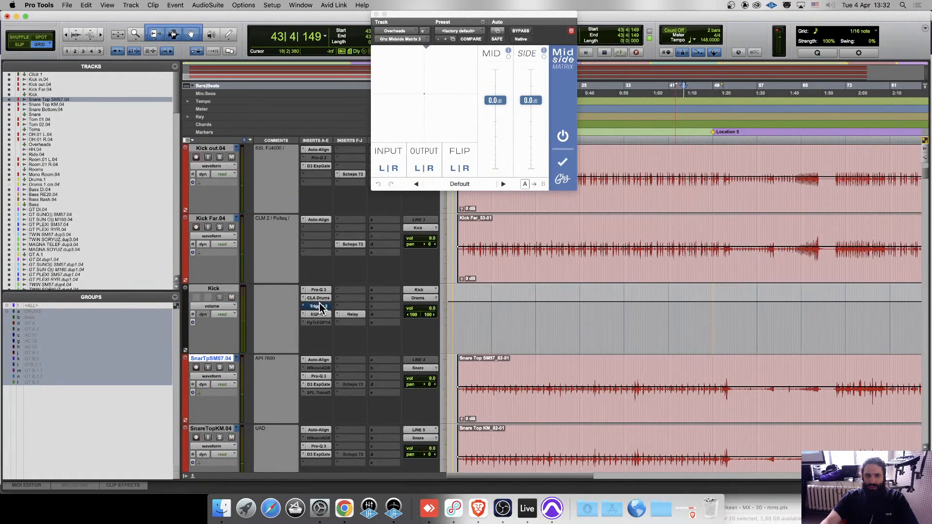
right_click(321, 307)
left_click(348, 316)
scroll(338, 307, "down", 3)
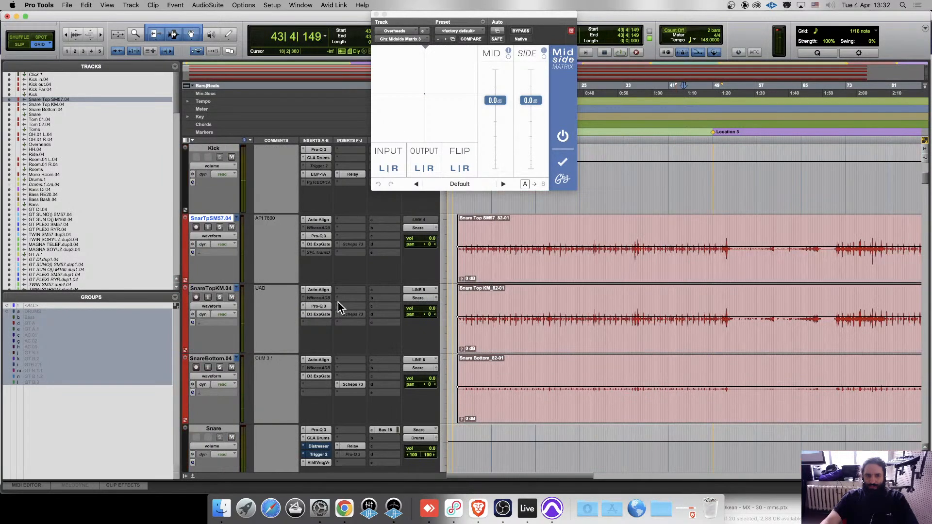
scroll(338, 302, "down", 2)
right_click(319, 384)
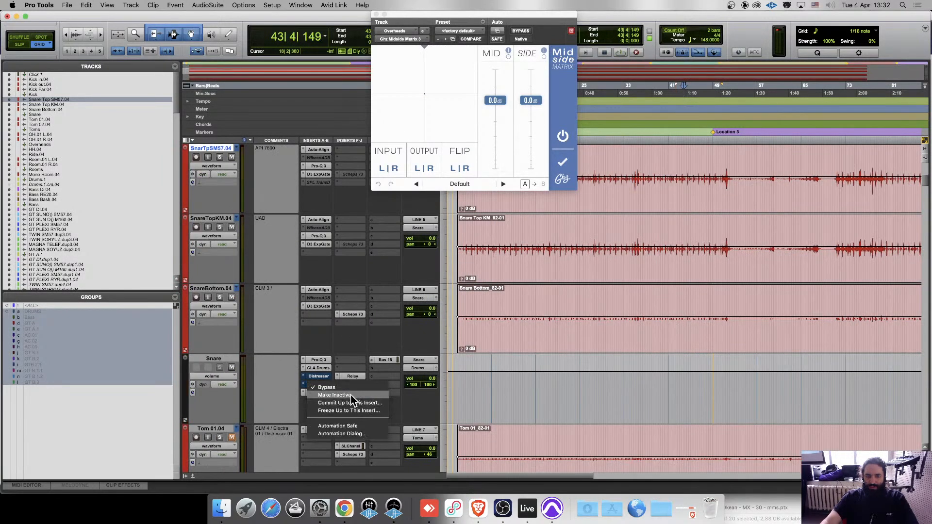
left_click(350, 395)
Play the drums from about bar 43, and audition the loud overhead passage starting just after bar 70.
key("space")
scroll(692, 321, "down", 10)
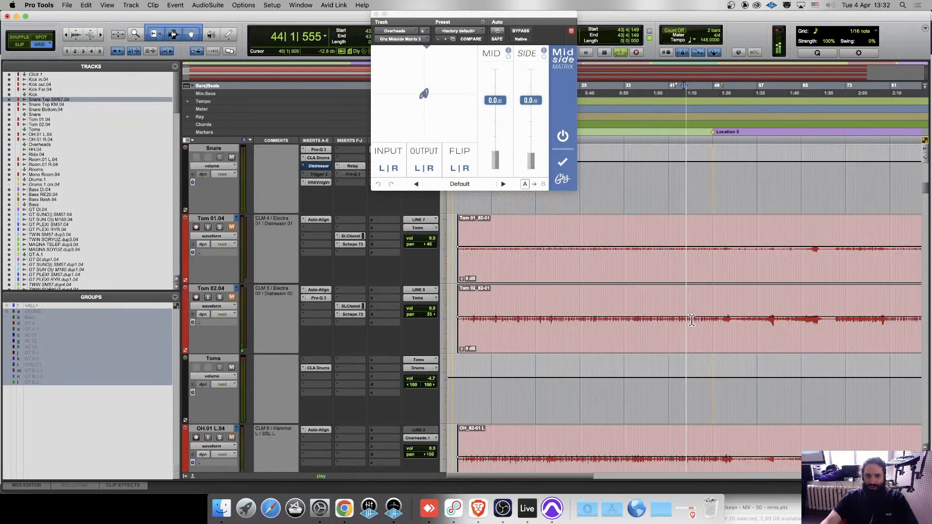
scroll(692, 321, "down", 2)
scroll(699, 320, "up", 5)
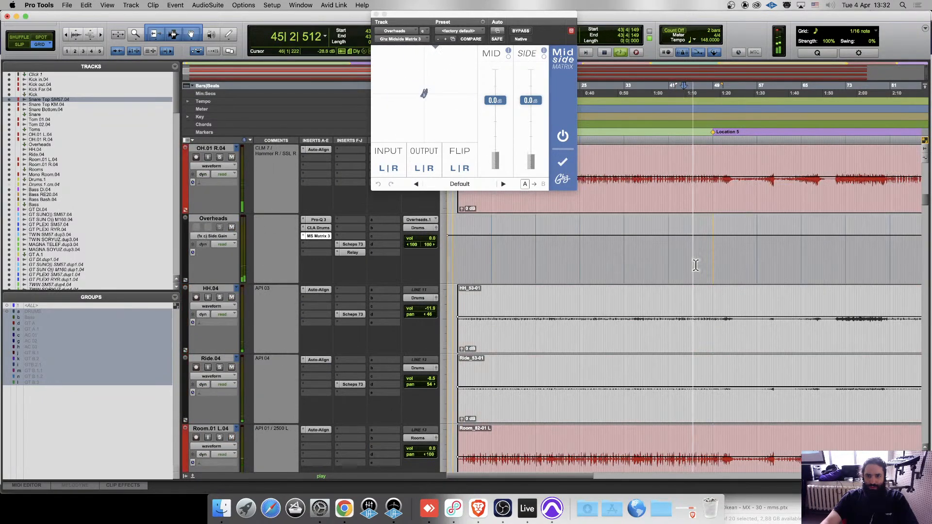
left_click(733, 314)
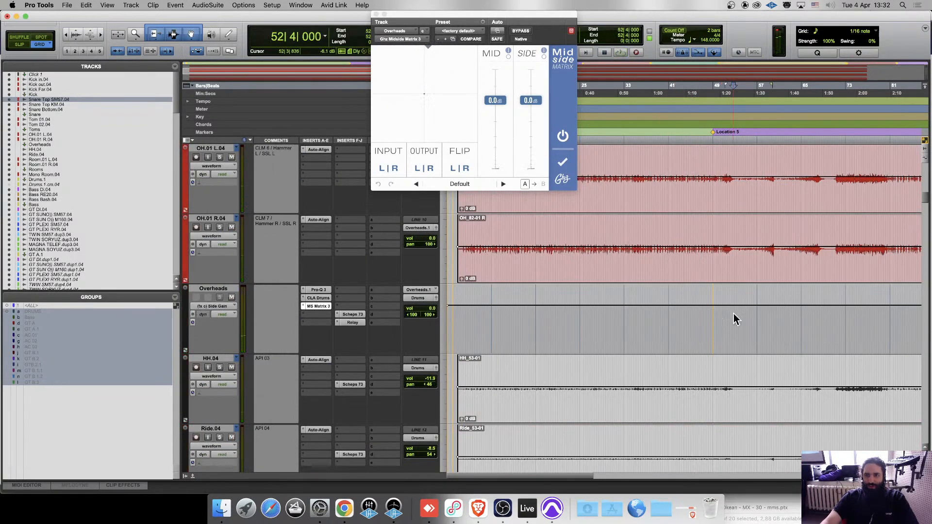
left_click(841, 320)
left_click(834, 322)
key("t")
key("t")
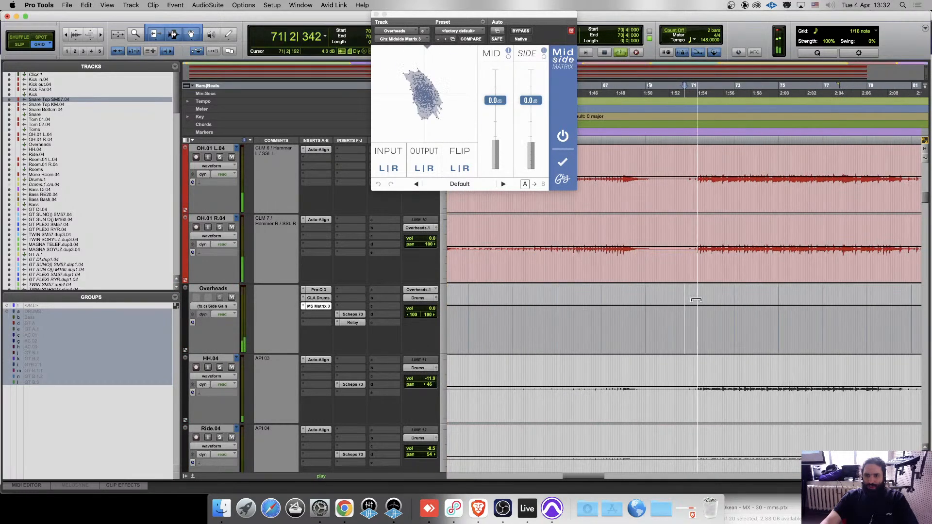
Add breakpoints around the loud passage in the Overheads Side Gain automation and lower that section to about -29.8 dB.
key("r")
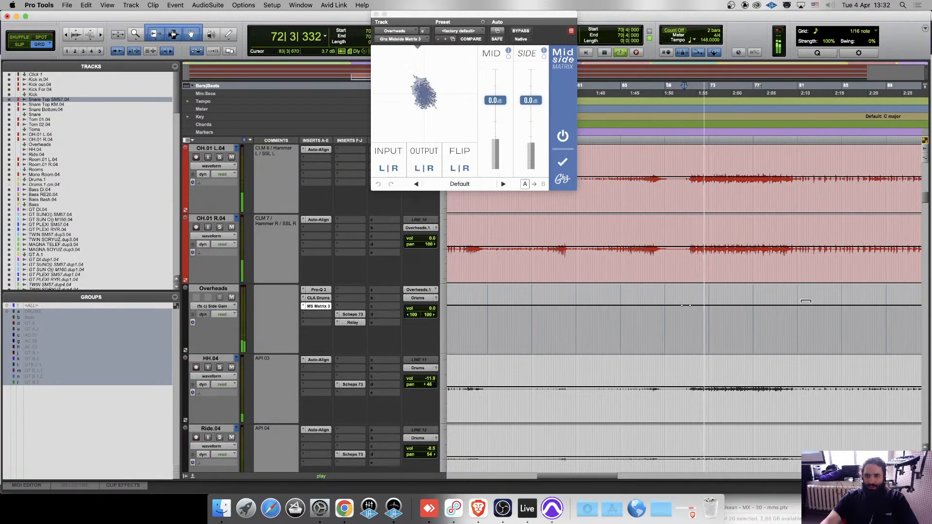
left_click(792, 306, "super")
left_click(795, 306, "super")
left_click_drag(736, 290, 736, 334)
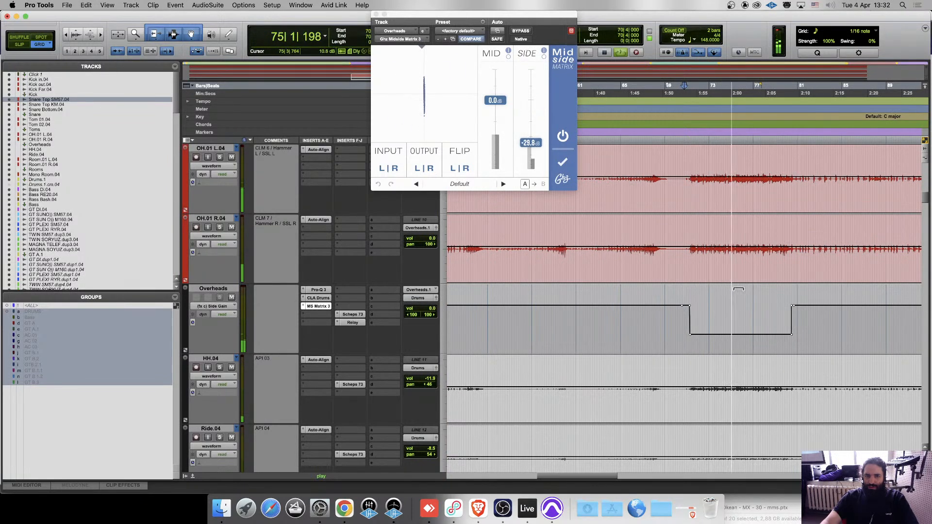
key("space")
left_click_drag(740, 287, 739, 288)
Audition the narrowed overheads from about bar 71 and undo the Side Gain reduction during playback.
left_click(690, 145)
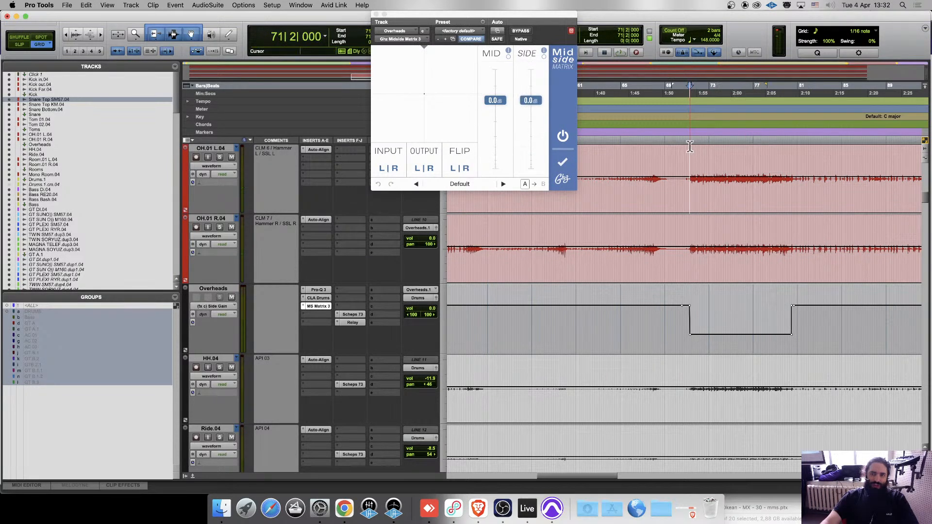
key("space")
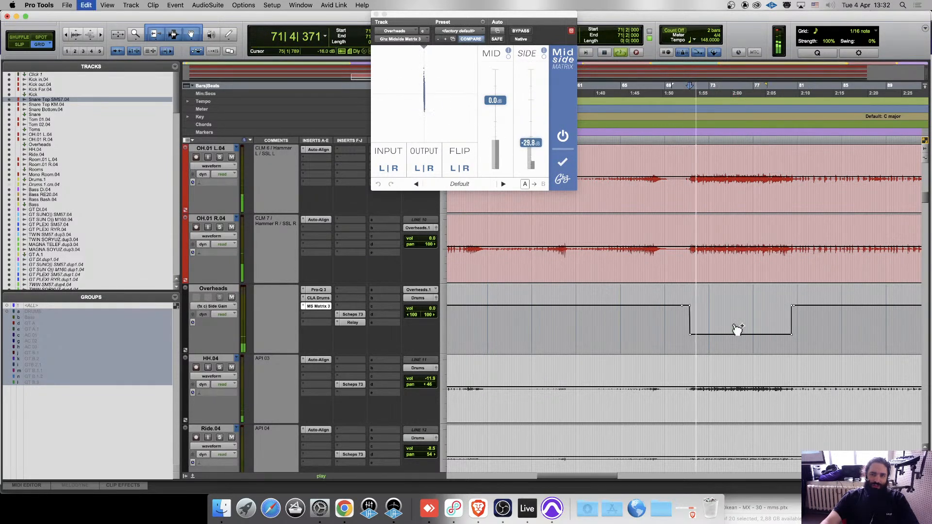
key("super+z")
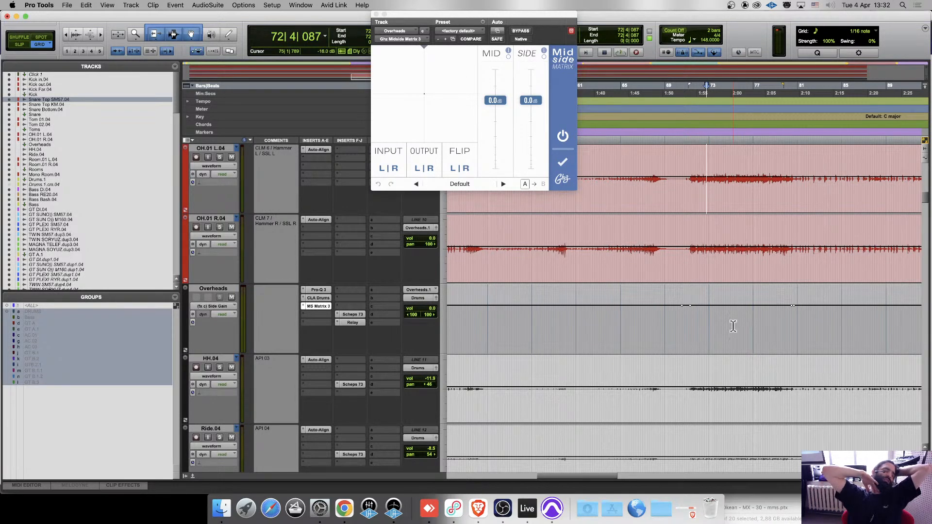
left_click(690, 165)
Switch to the lecture slides in the Brave browser and open slide 27 on using an expander to reduce drum bleed.
left_click(489, 504)
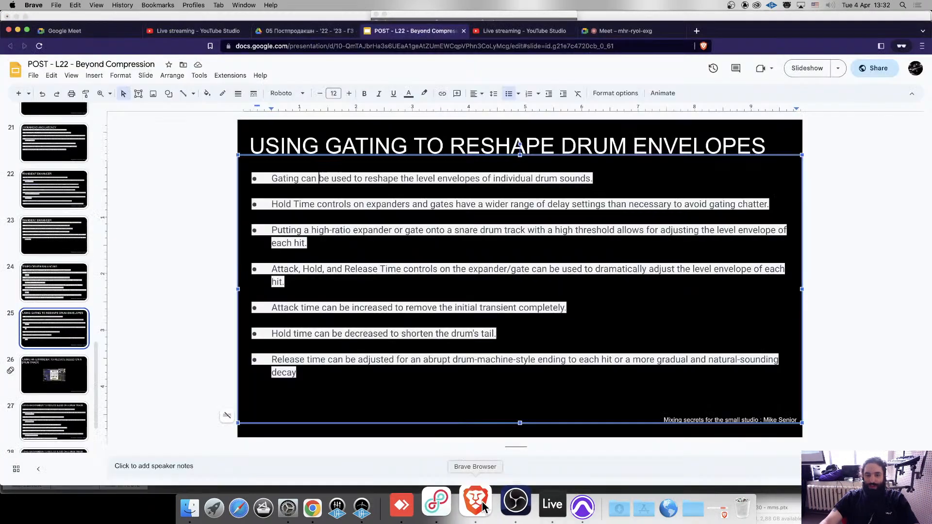
left_click(64, 369)
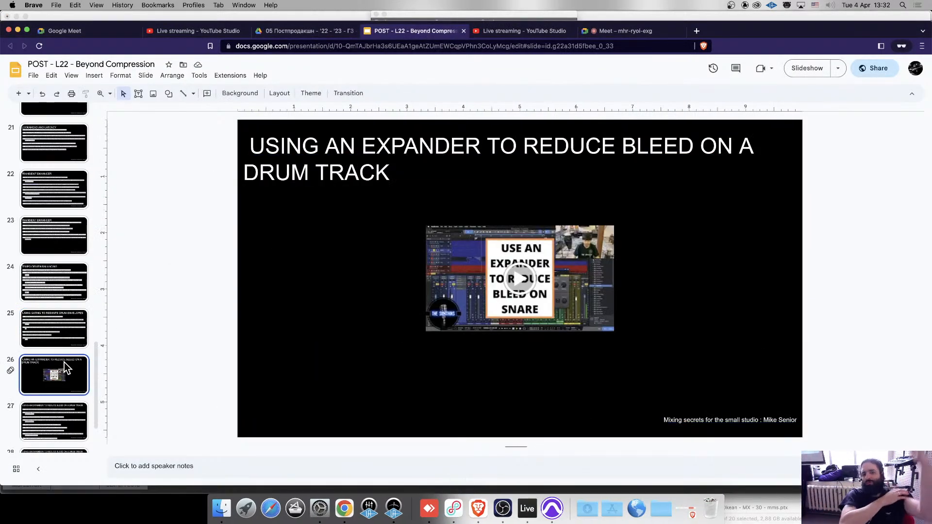
left_click(63, 421)
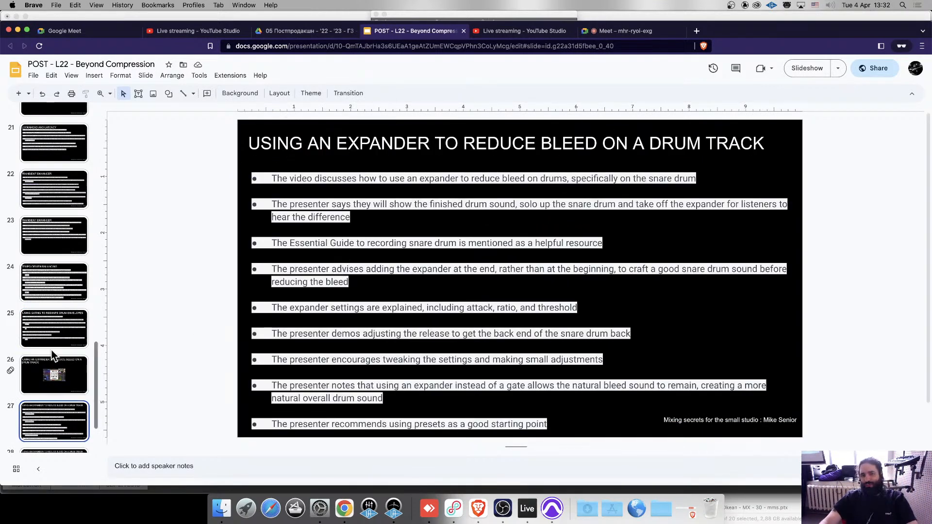
left_click(64, 383)
left_click(64, 404)
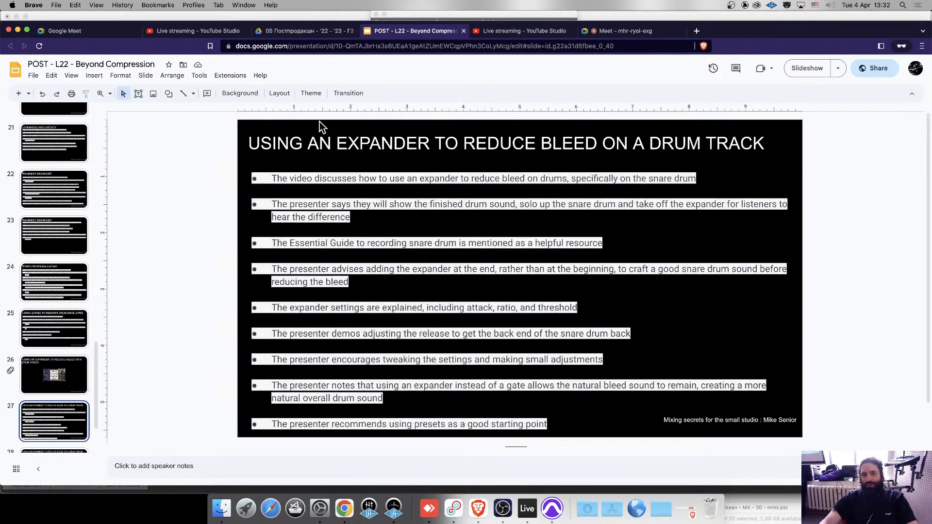
Read through the expander slide's bullet points, highlighting the ones about snare bleed and comparing the drum sound without the expander.
triple_click(316, 180)
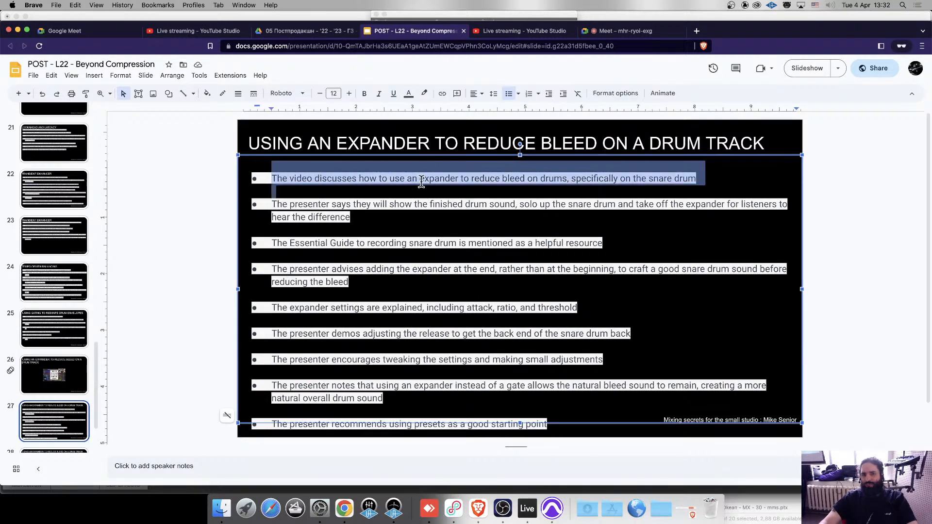
double_click(513, 178)
left_click(634, 183)
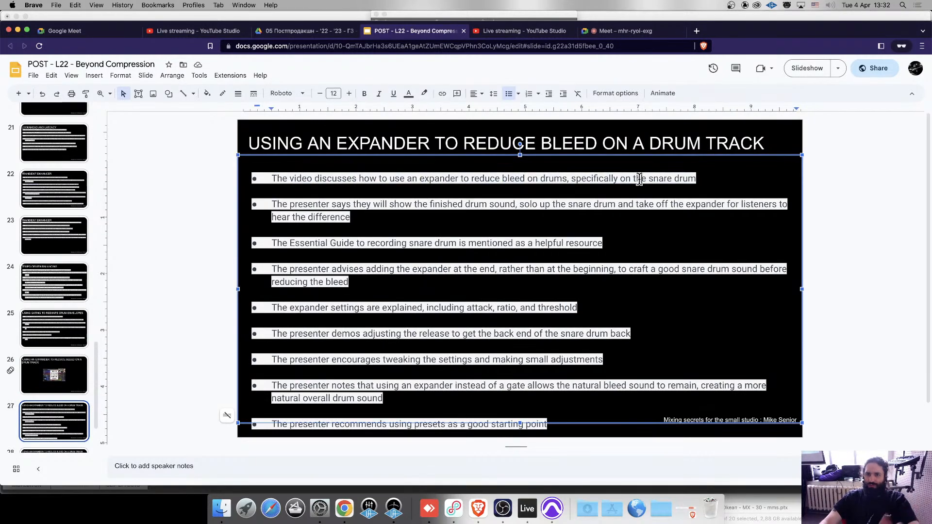
triple_click(302, 196)
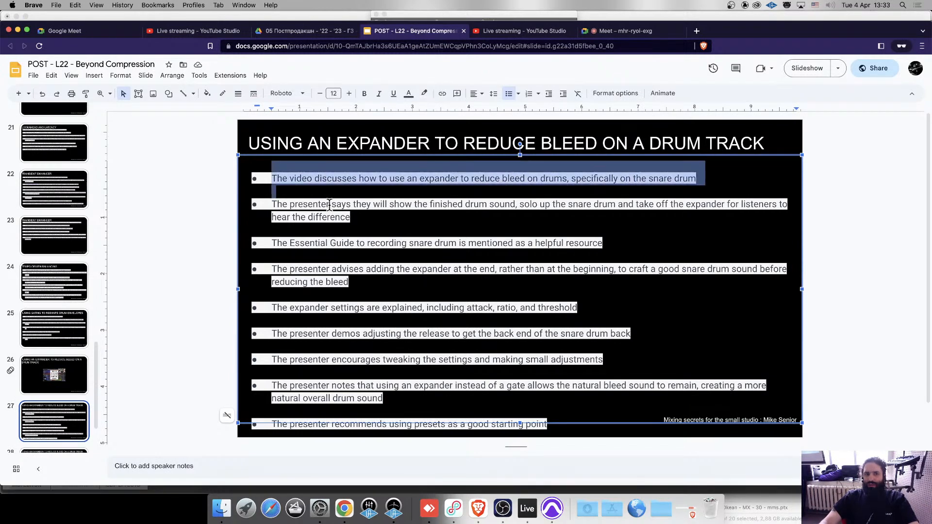
left_click(329, 204)
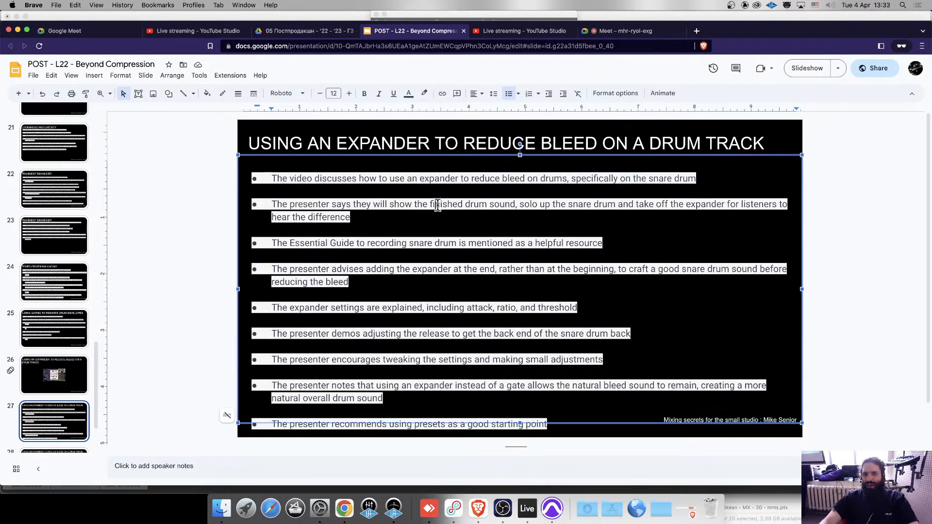
left_click_drag(437, 205, 543, 196)
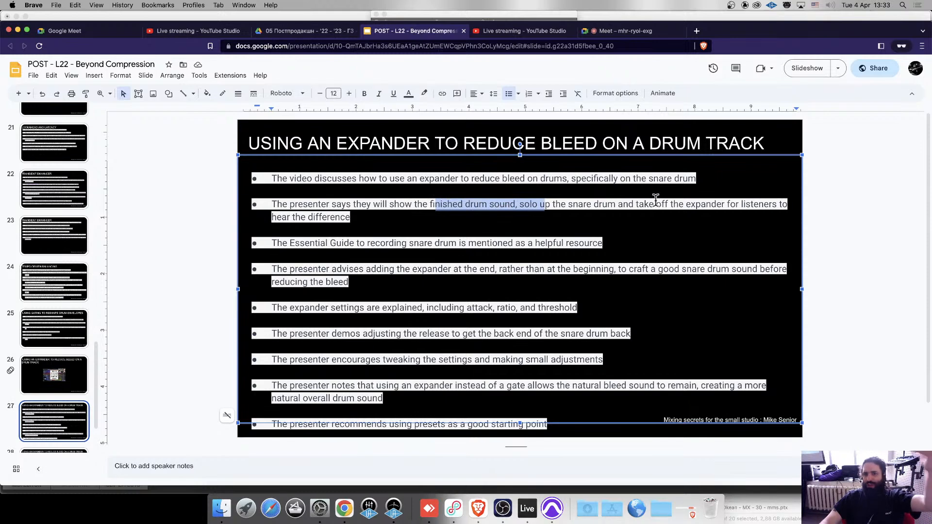
triple_click(576, 205)
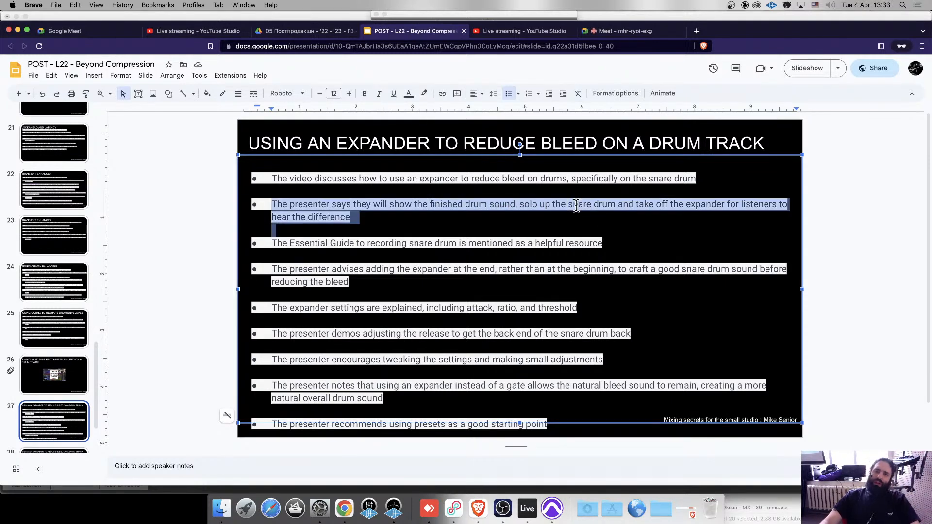
left_click(658, 199)
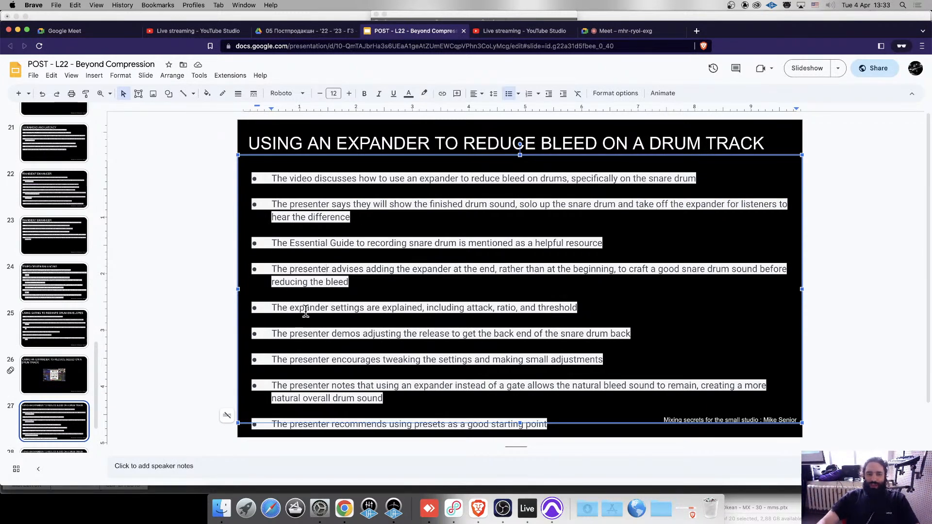
scroll(203, 417, "down", 1)
scroll(72, 315, "down", 3)
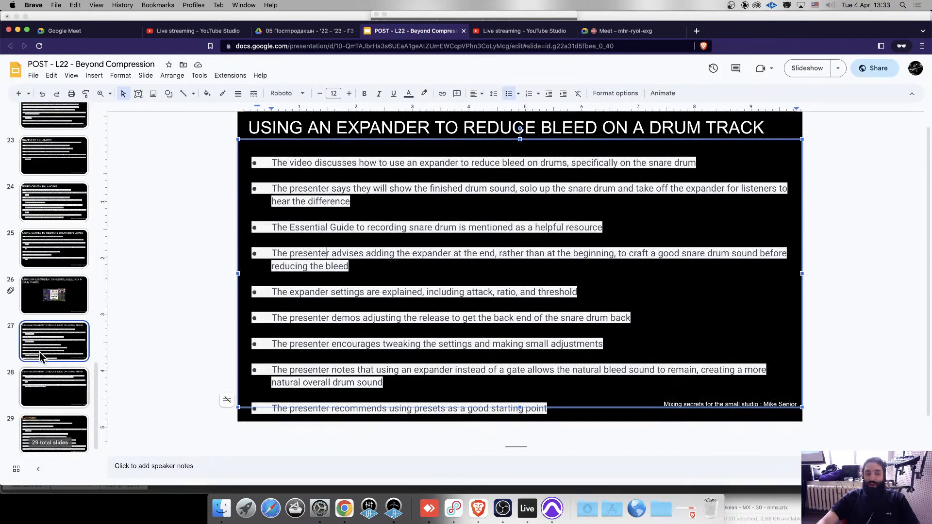
Review slide 28 on the expander setup steps, and switch back to the Pro Tools session.
left_click(65, 378)
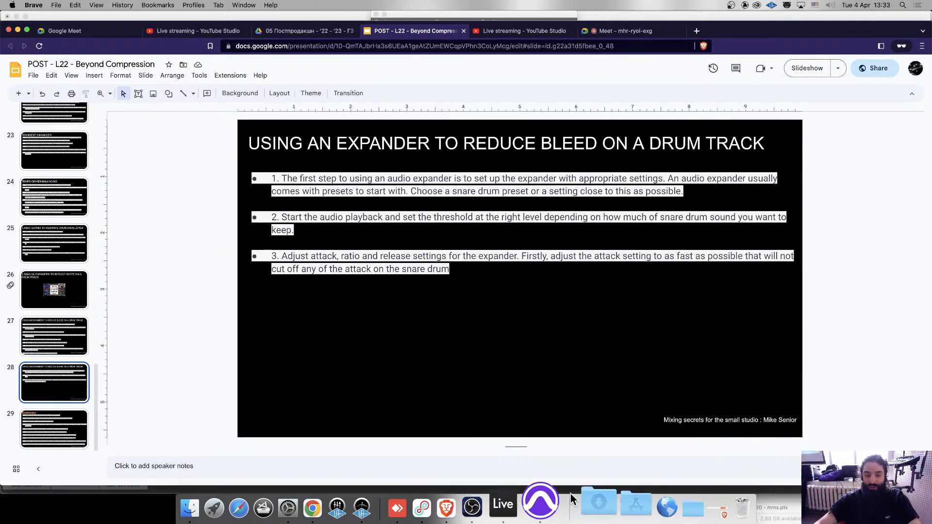
left_click(554, 508)
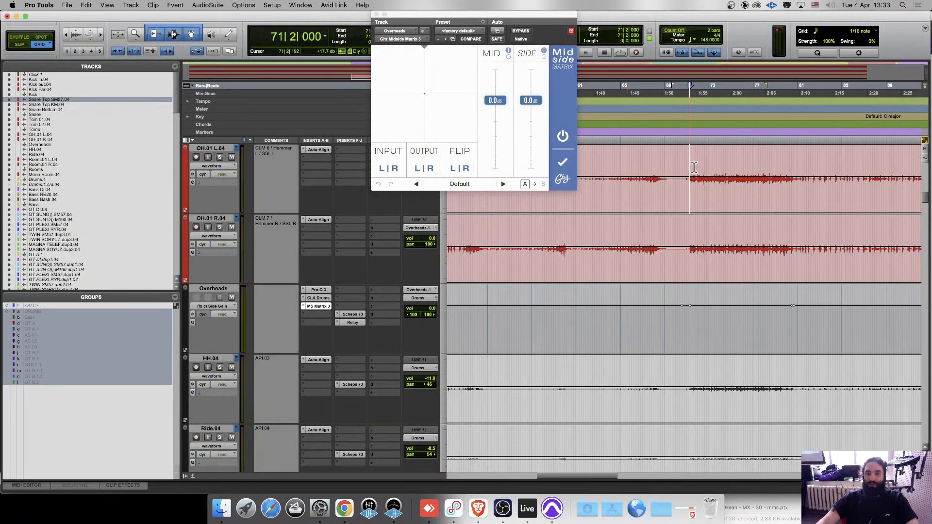
Play the session briefly and make the MS Matrix insert on the Overheads track inactive.
key("space")
right_click(312, 306)
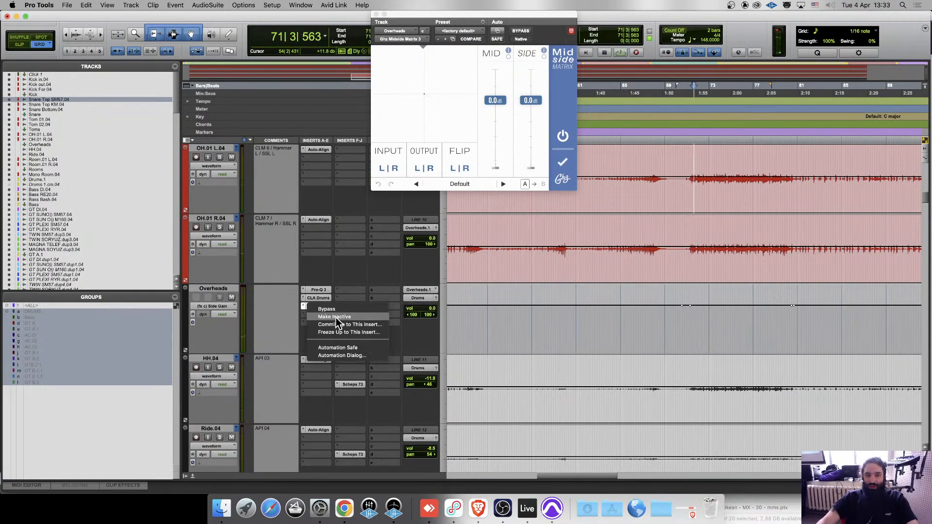
left_click(336, 317)
left_click(304, 306)
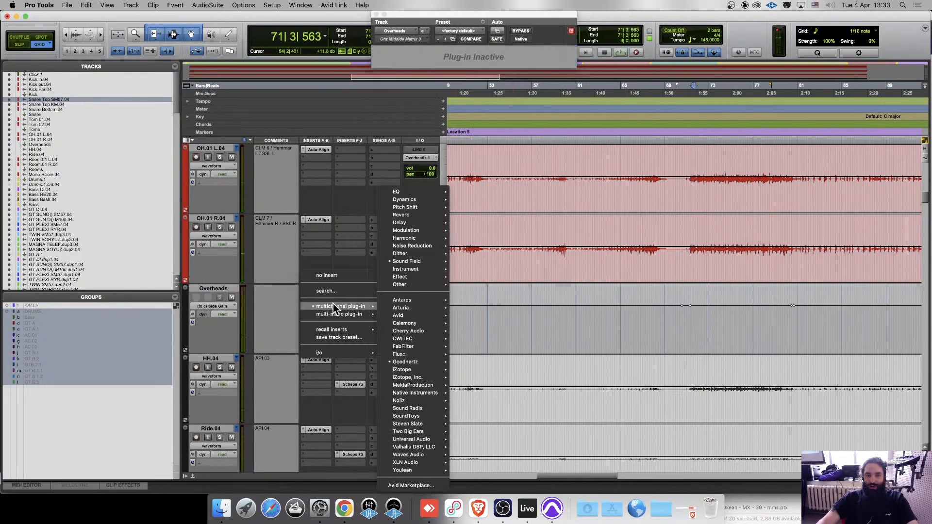
left_click(706, 187)
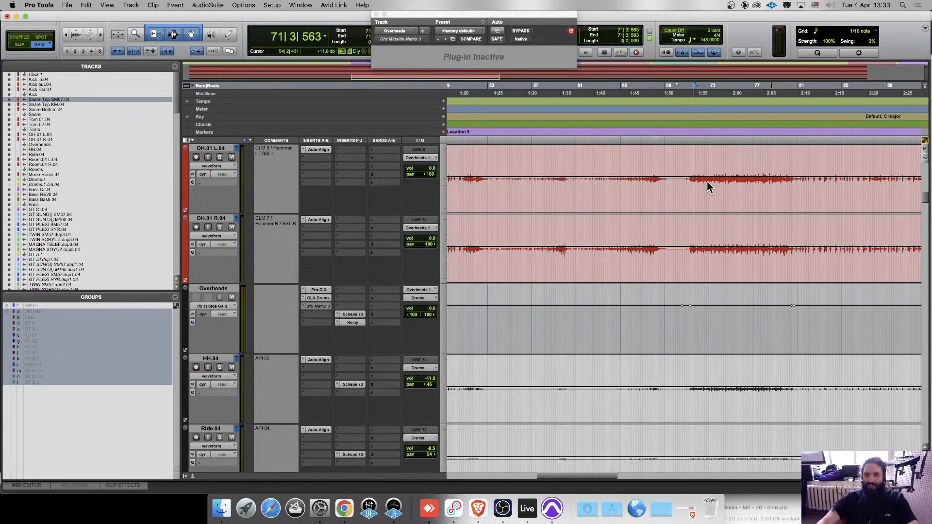
Solo the OH.01 L.04 and OH.01 R.04 tracks and place the playback start at bar 72.
left_click(688, 162)
left_click(699, 147)
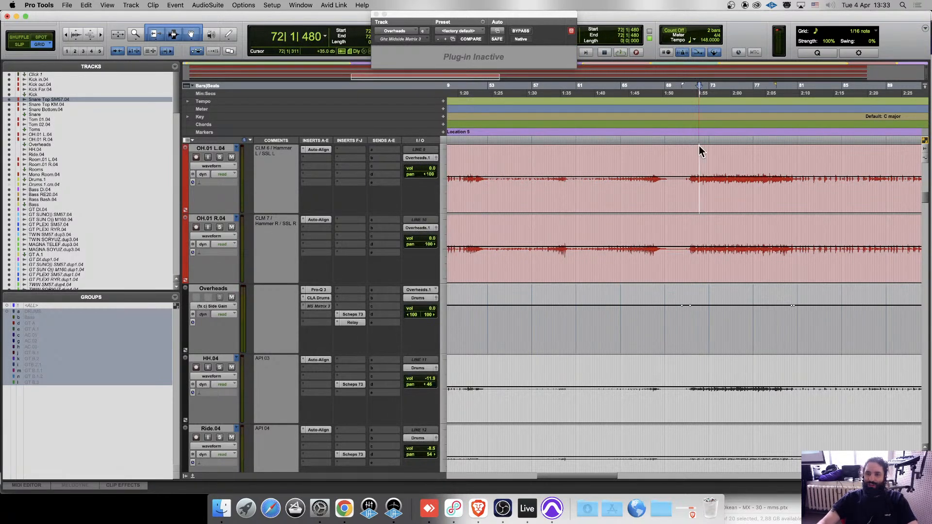
left_click(691, 163)
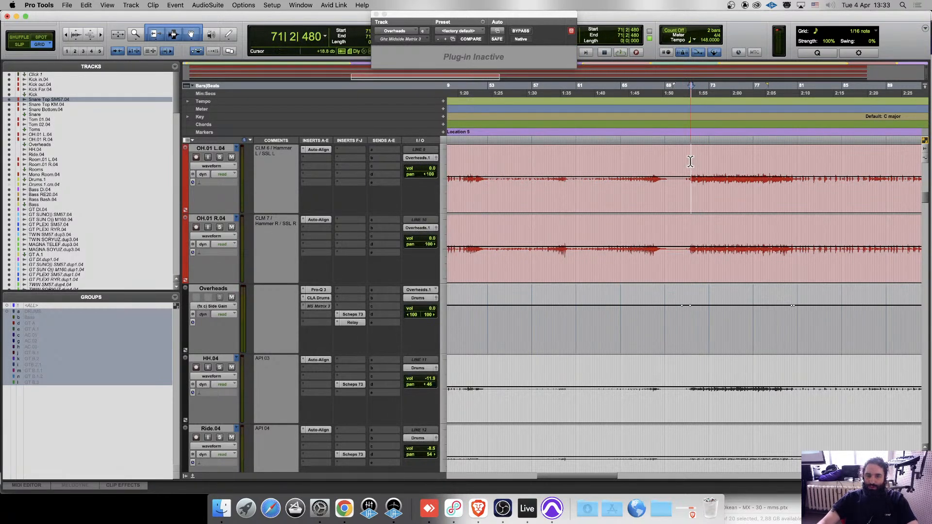
left_click(219, 227)
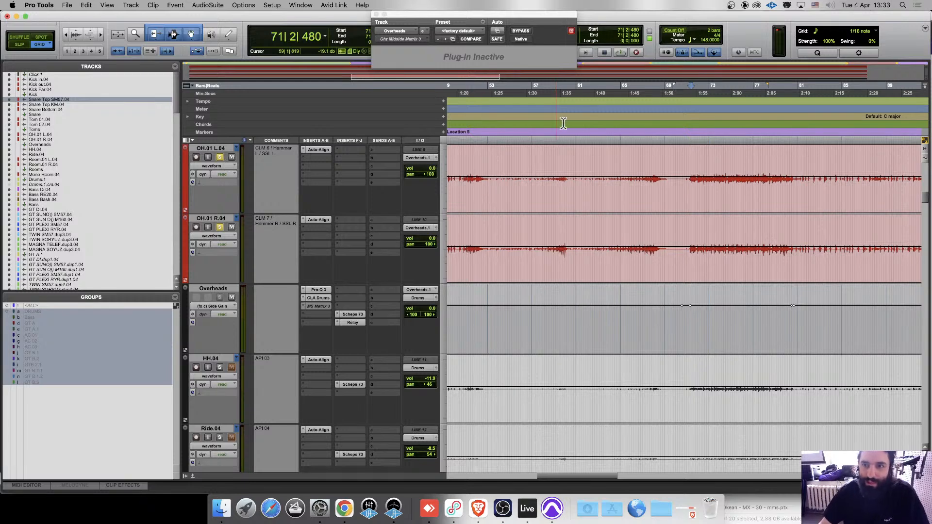
left_click(697, 165)
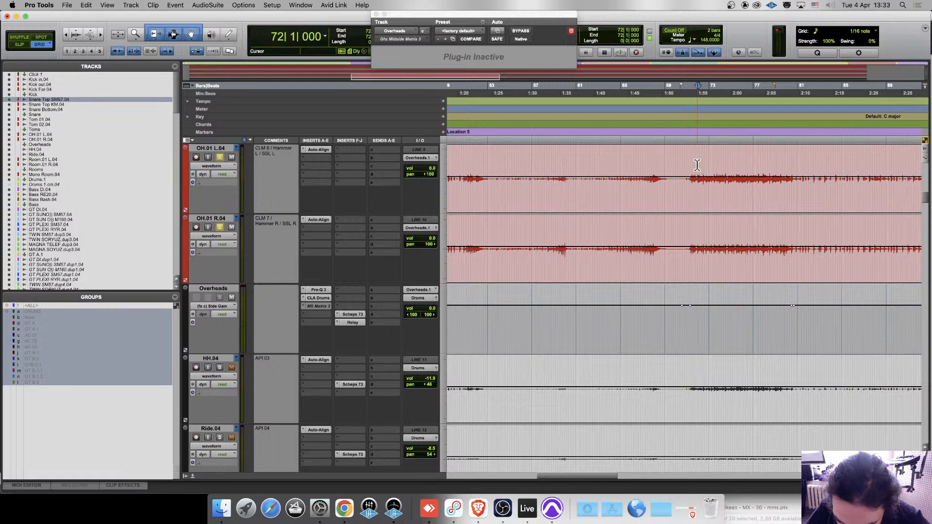
Replace the inactive MS Matrix insert on Overheads with a stereo FabFilter Pro-Q 3, accepting the loss of its automation.
left_click(303, 313)
left_click(267, 263)
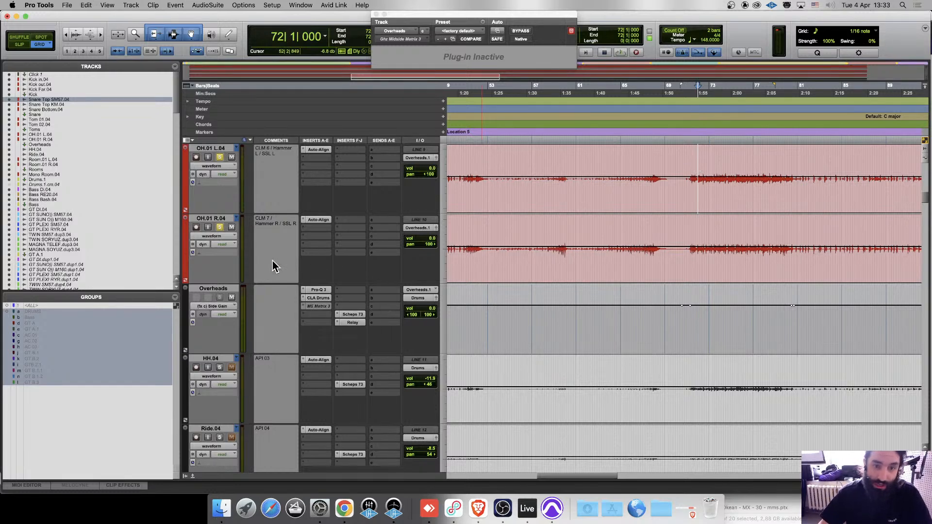
left_click(303, 311)
mouse_move(310, 307)
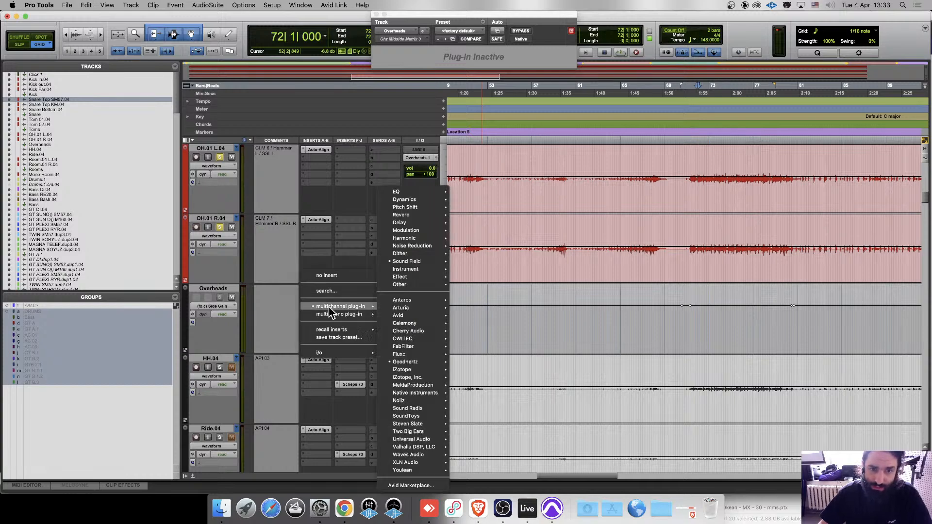
mouse_move(403, 192)
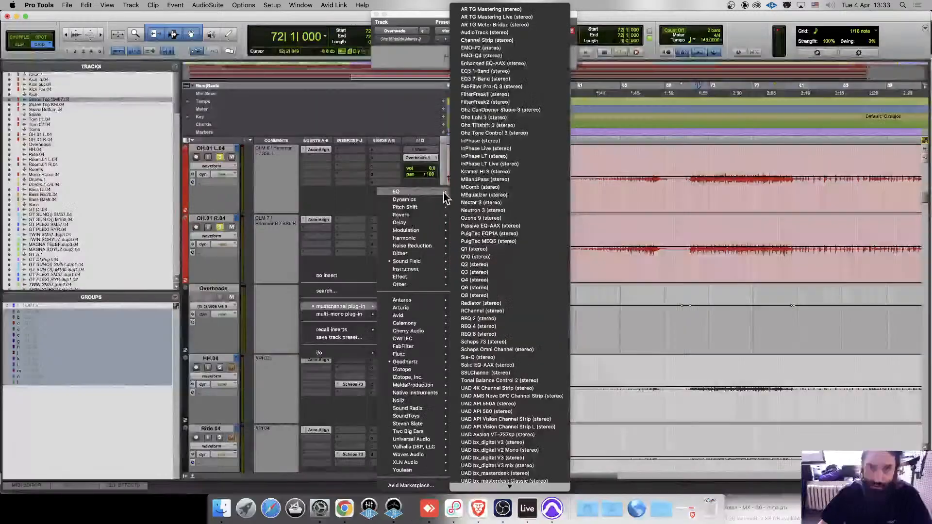
left_click(494, 86)
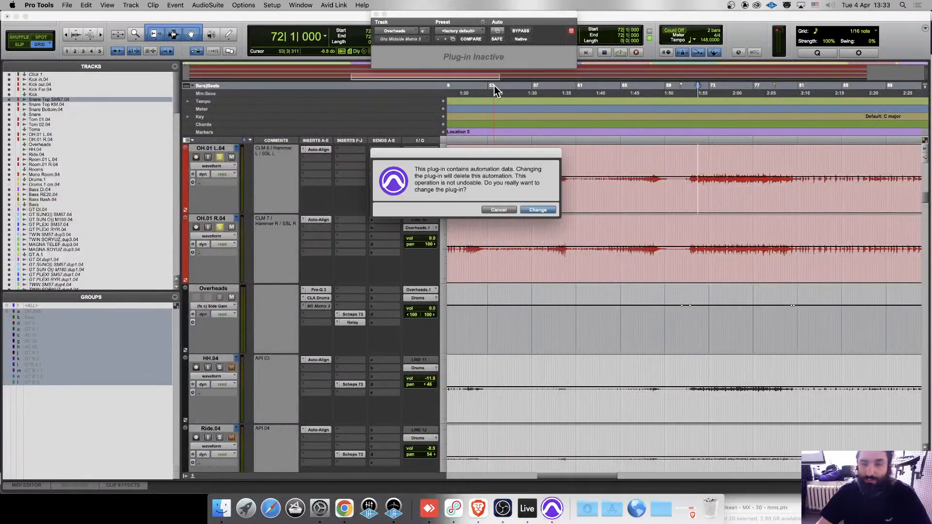
left_click(538, 210)
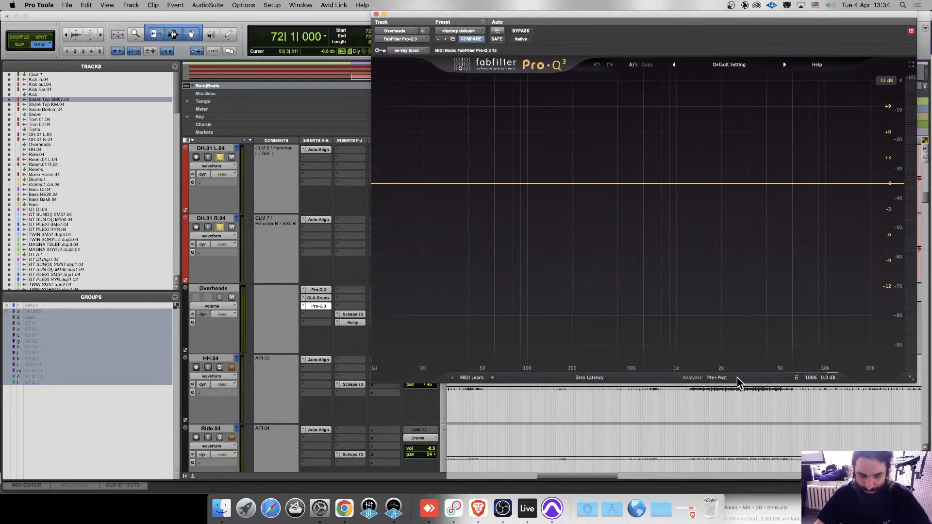
Add an EQ band at about 1.9 kHz in Pro-Q 3 and make it process only the Side signal.
left_click(718, 184)
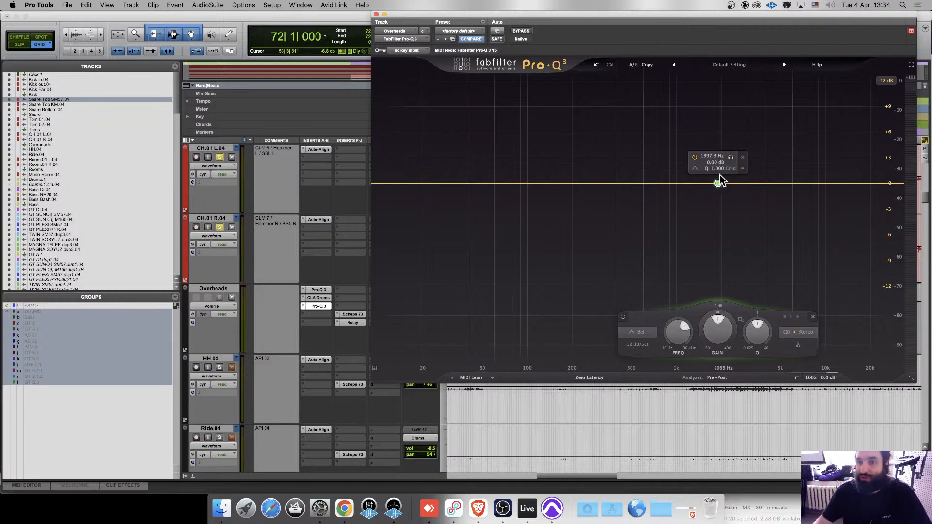
left_click(803, 334)
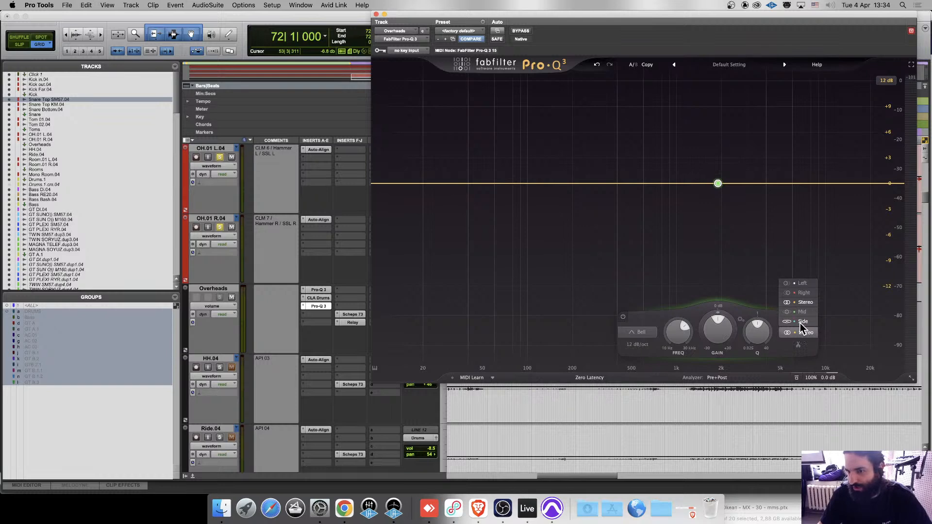
left_click(804, 322)
left_click(799, 333)
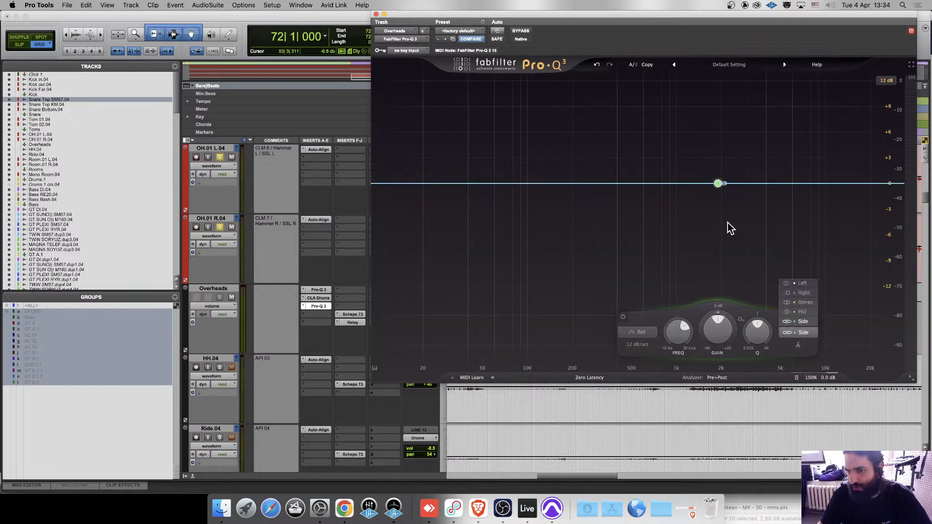
left_click(731, 228)
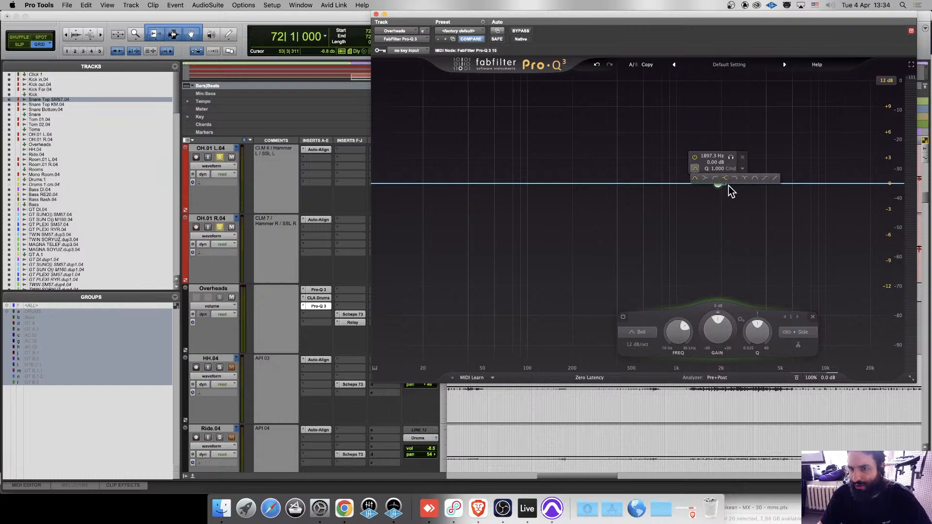
Try the side band as a low shelf, and change it to a high shelf cutting about 4.4 dB near 1768 Hz.
left_click(707, 178)
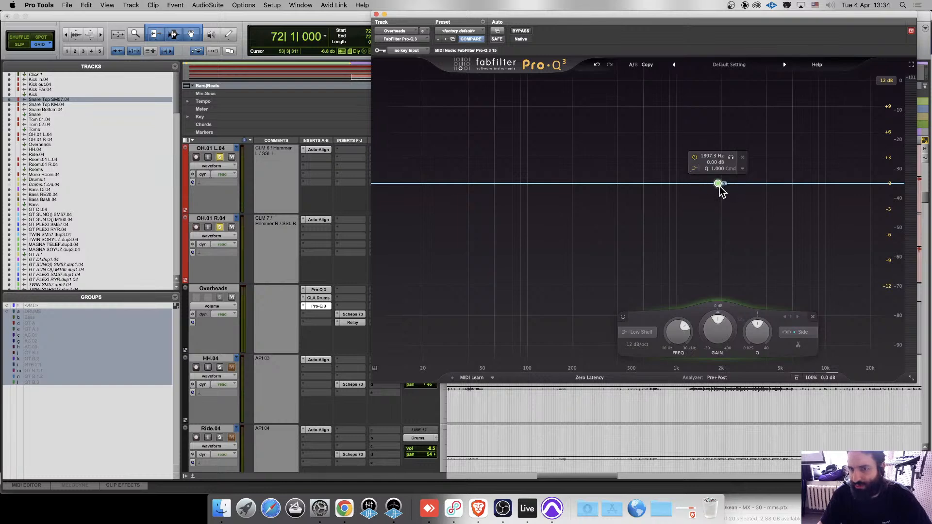
left_click_drag(719, 187, 717, 209)
left_click(691, 222)
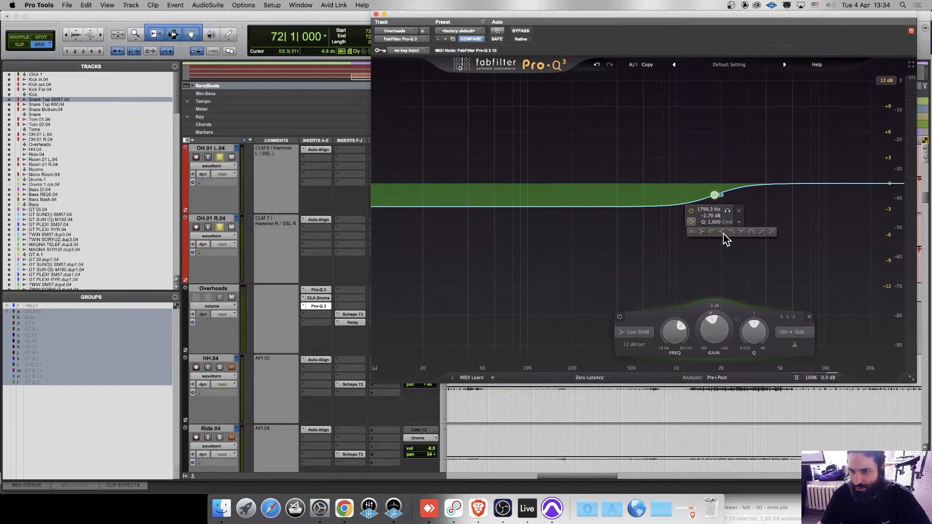
left_click(732, 232)
left_click_drag(715, 197, 714, 215)
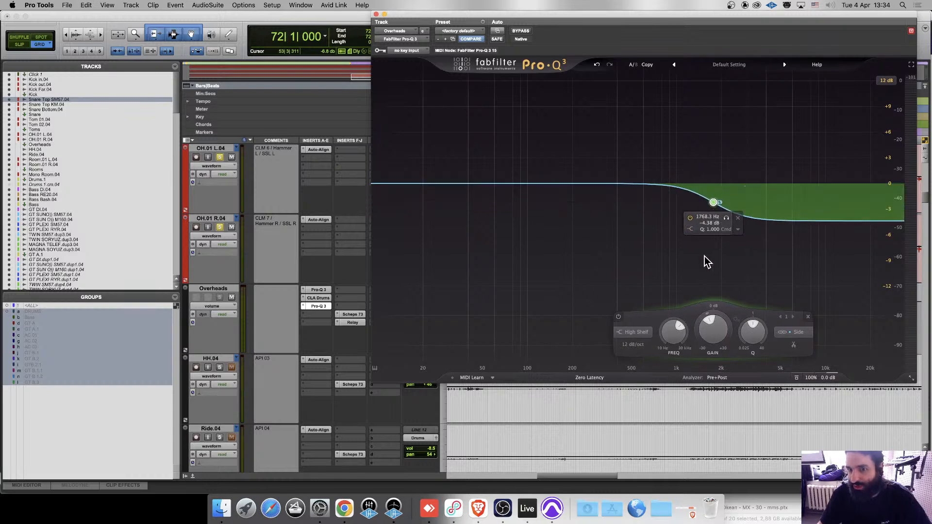
Enable automation for the band's on/off parameter, Band 1 Enabled, and show its automation lane on the Overheads track.
left_click(618, 318)
left_click(618, 318)
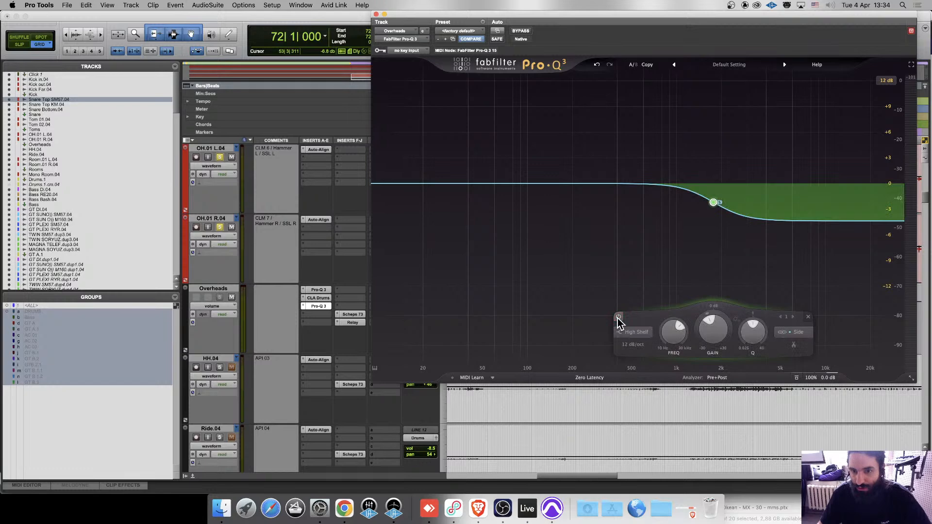
right_click(619, 320)
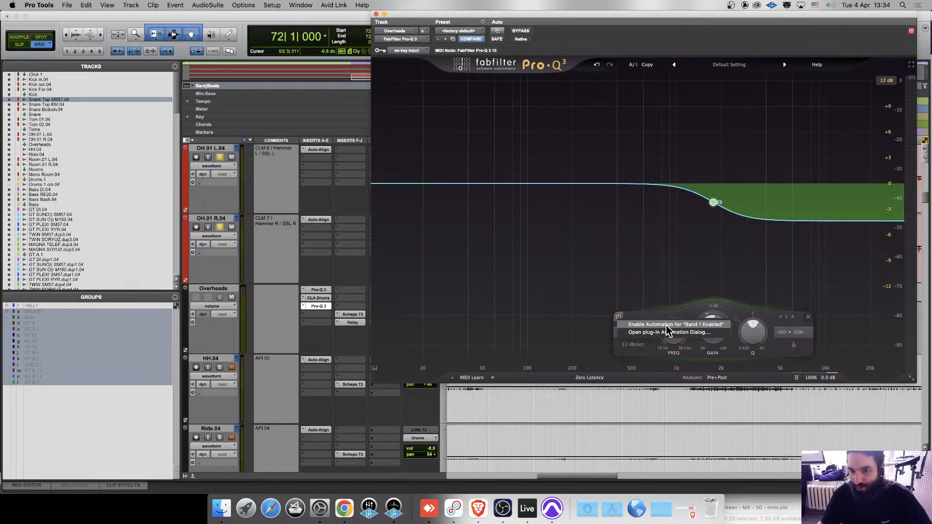
key("Escape")
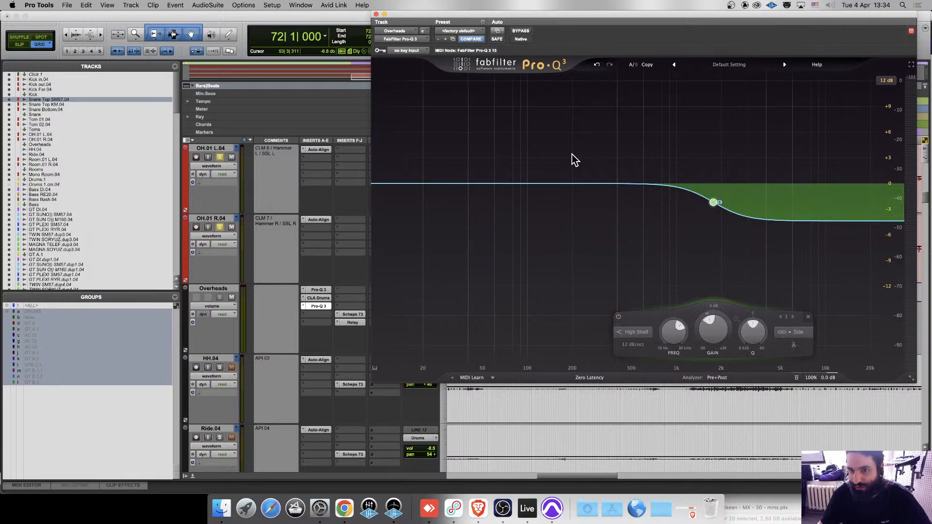
left_click(376, 15)
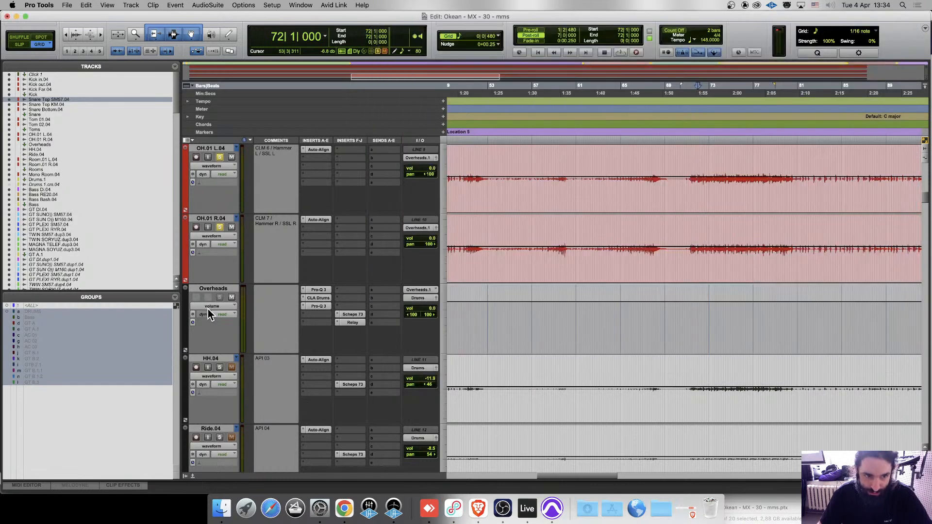
left_click(226, 306)
mouse_move(256, 350)
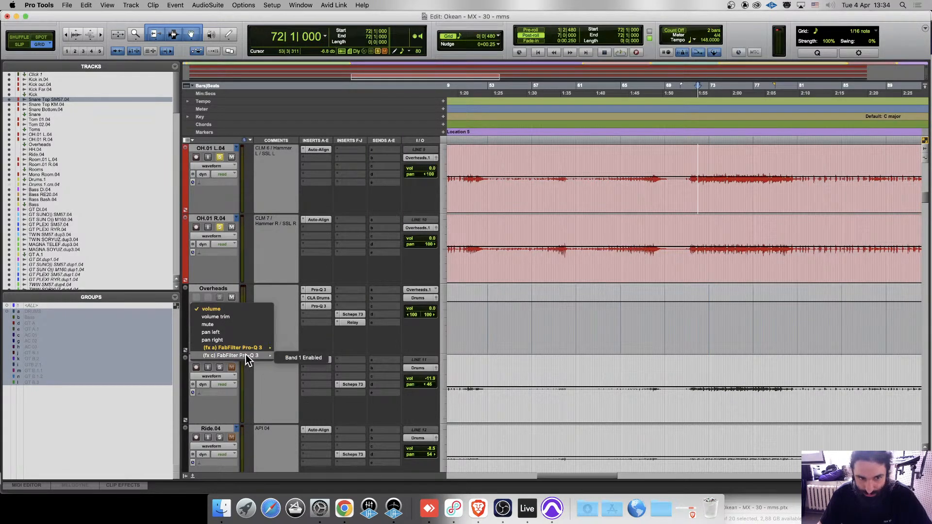
left_click(293, 357)
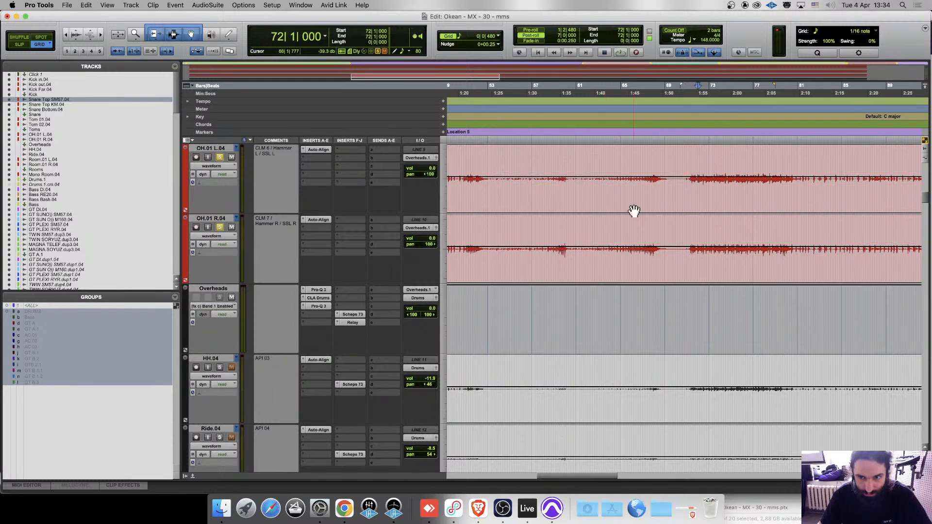
Reopen the second Pro-Q 3 on Overheads and set its processing mode to Natural Phase.
left_click(313, 313)
left_click(294, 311)
left_click(310, 307)
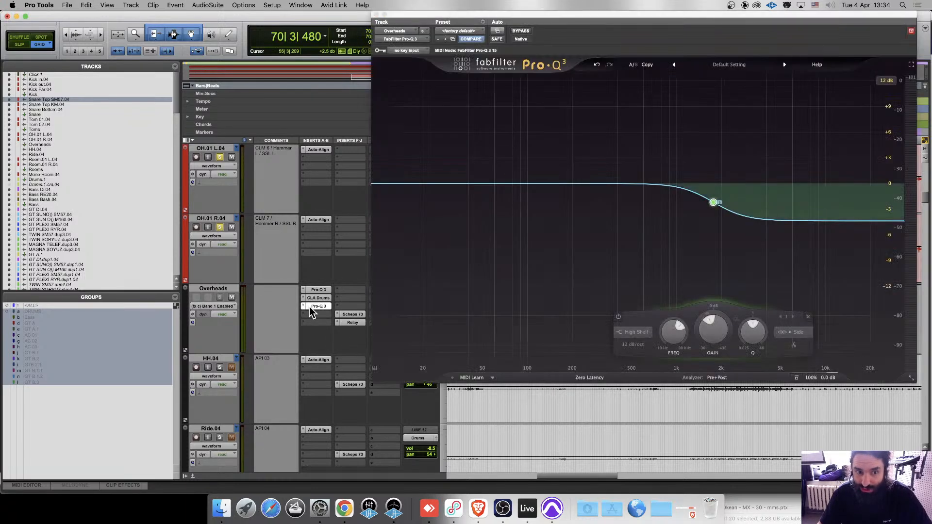
left_click(310, 307)
left_click(317, 306)
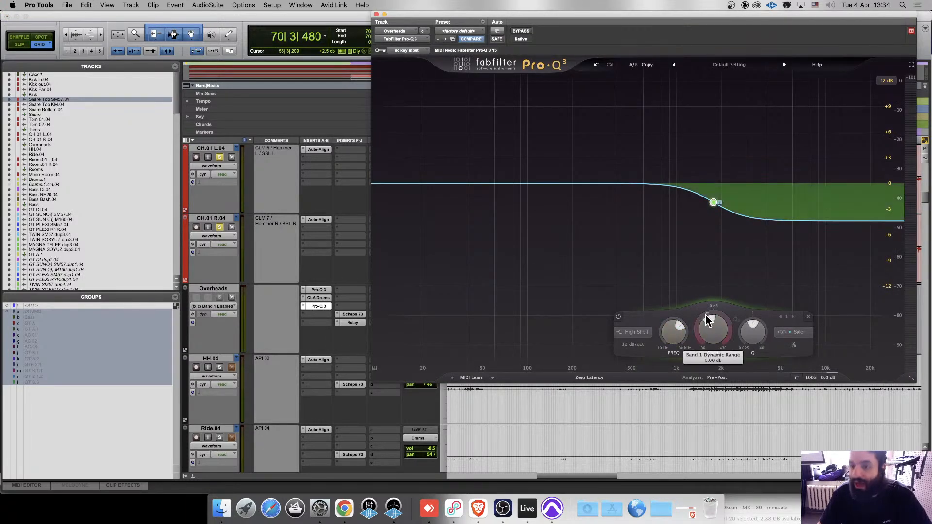
mouse_move(706, 315)
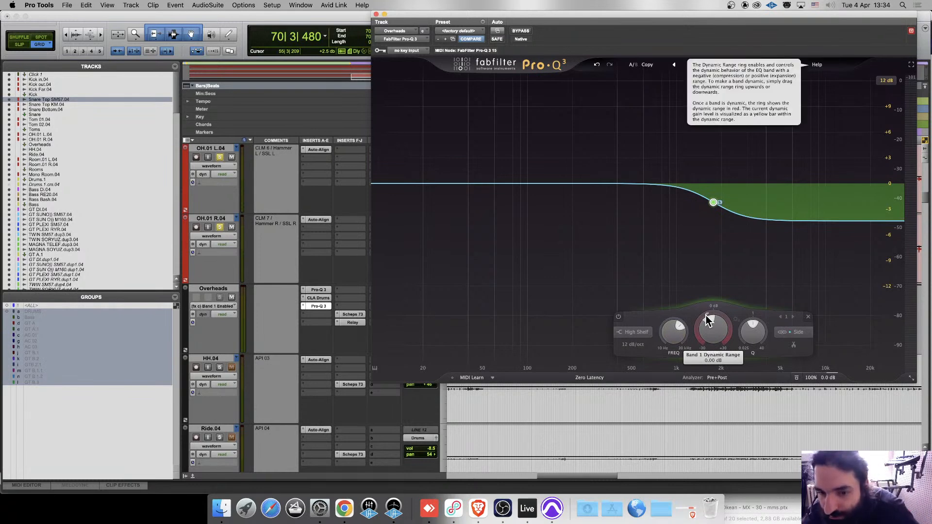
left_click(591, 378)
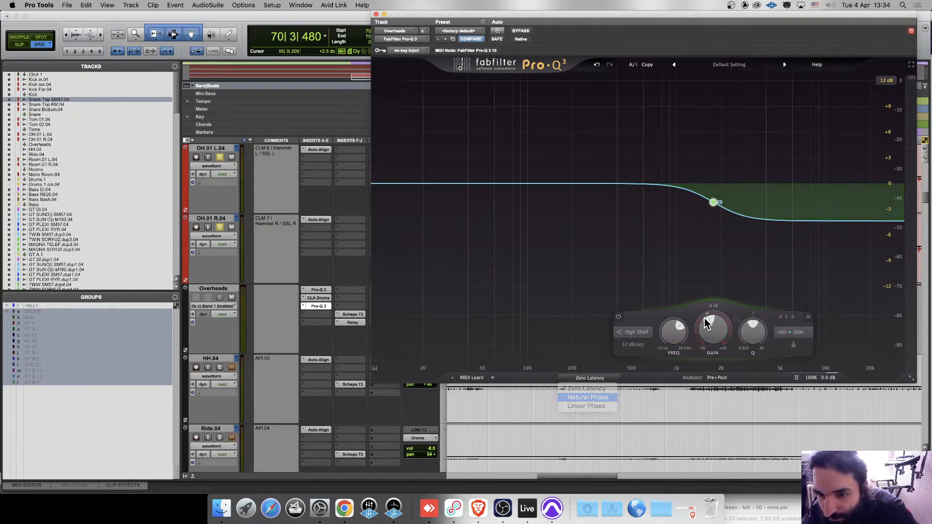
Enable automation for the Band 1 Dynamic Range parameter in Pro-Q 3.
mouse_move(709, 316)
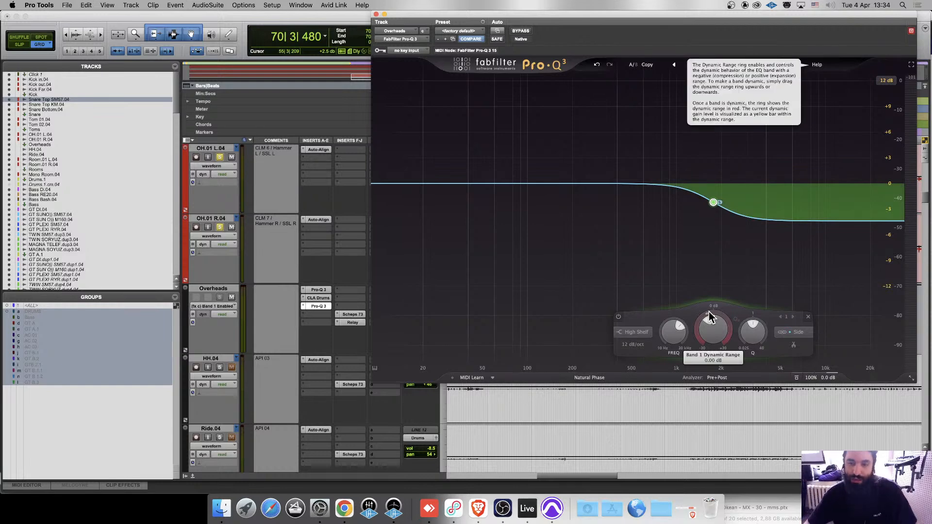
right_click(709, 315)
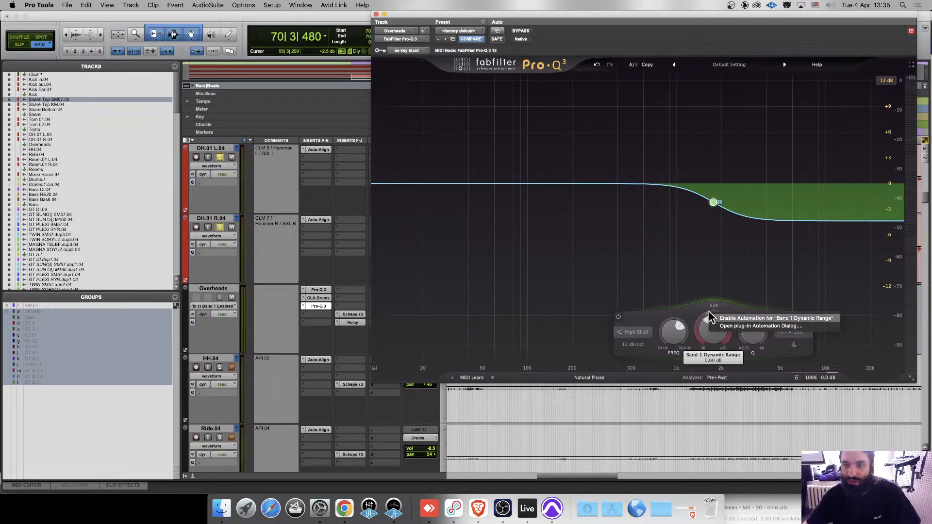
left_click(777, 319)
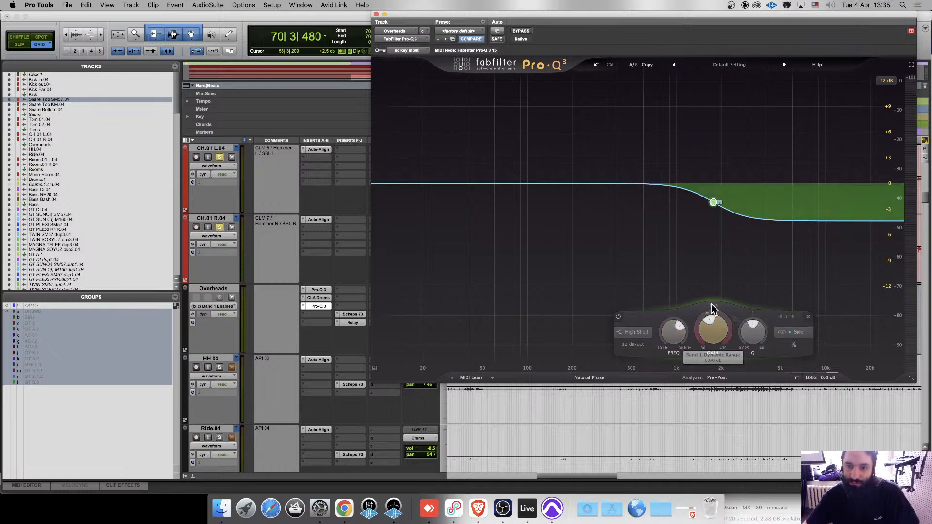
mouse_move(705, 319)
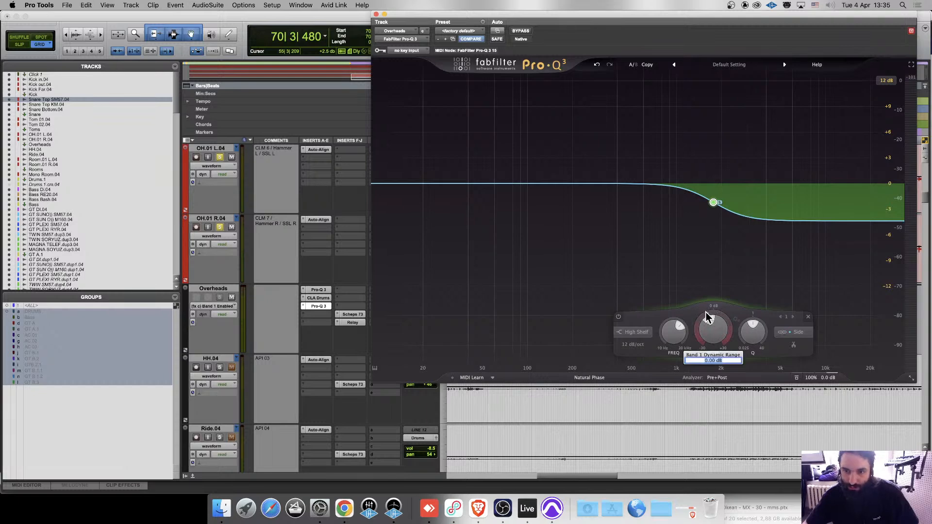
Return the side high shelf's static gain to about 0 dB and set its dynamic range to about -10.1 dB.
left_click(712, 208)
left_click(713, 202)
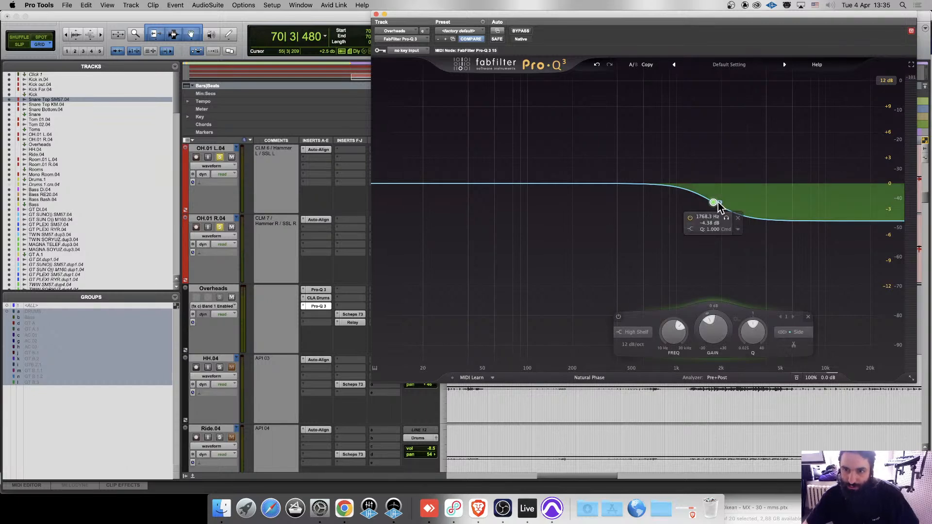
left_click_drag(713, 202, 712, 183)
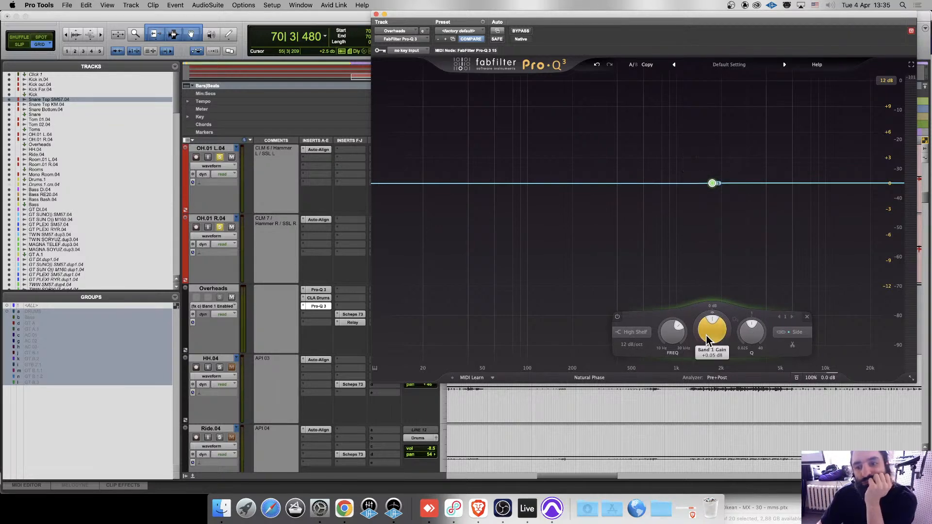
left_click_drag(714, 318, 651, 374)
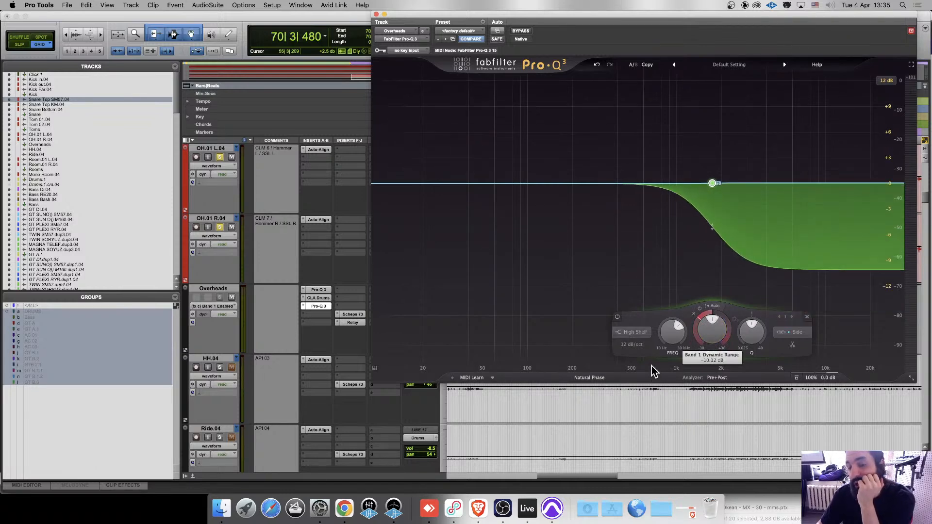
Play the overheads around bar 71 to audition the dynamic side shelf, and close the equalizer window.
scroll(651, 430, "up", 5)
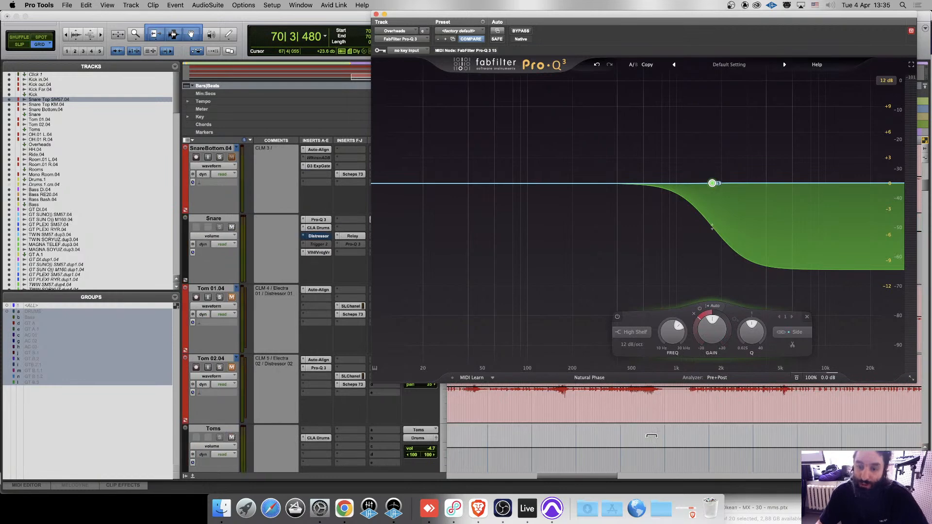
scroll(651, 436, "down", 1)
left_click(693, 431)
key("space")
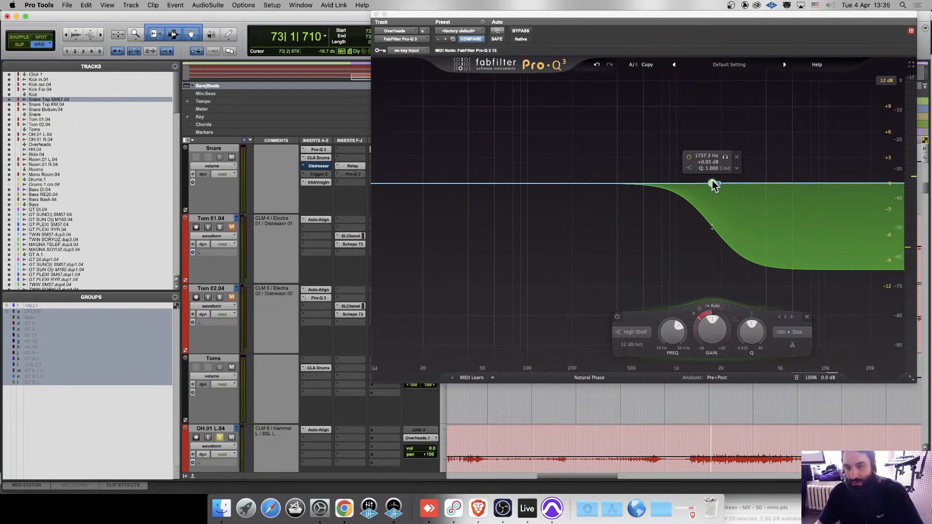
left_click(375, 14)
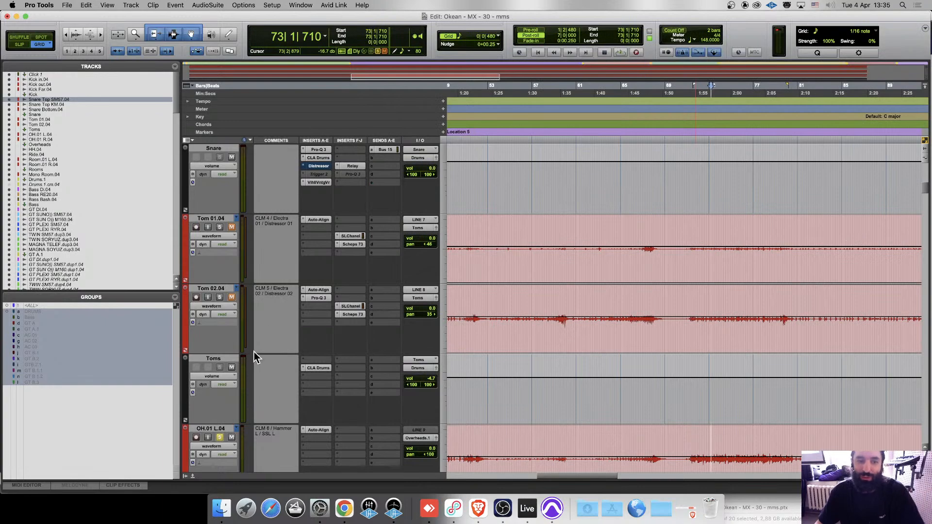
Edit the Band 1 Enabled automation on Overheads so the band is on only from about bar 70 to bar 81.
scroll(256, 340, "down", 3)
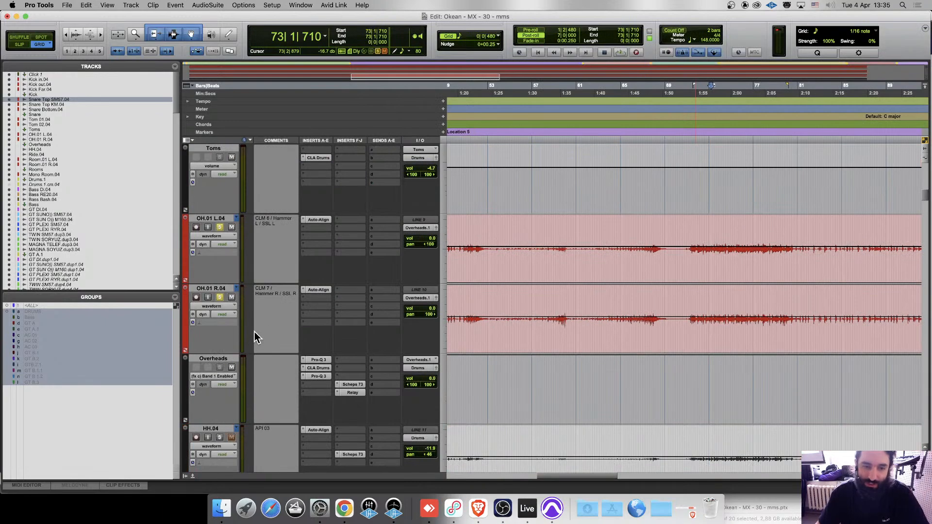
left_click(223, 378)
mouse_move(226, 377)
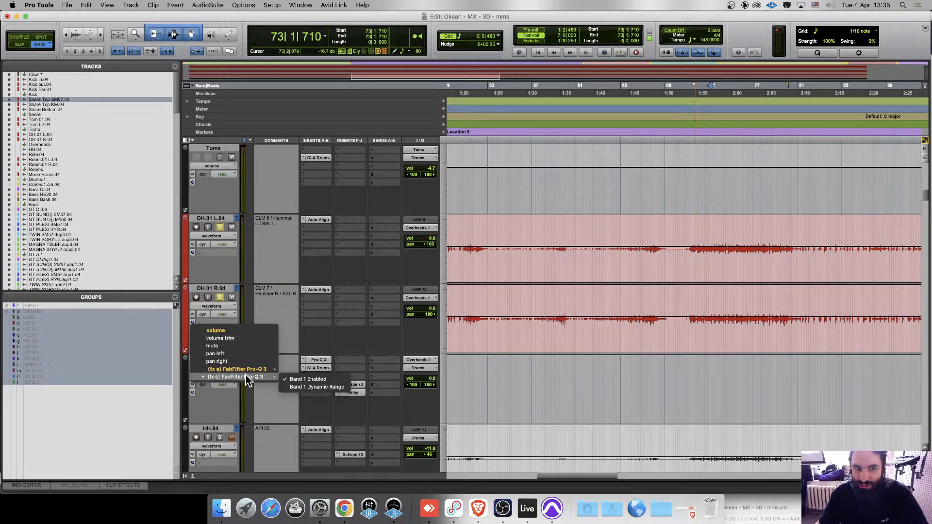
left_click(714, 411)
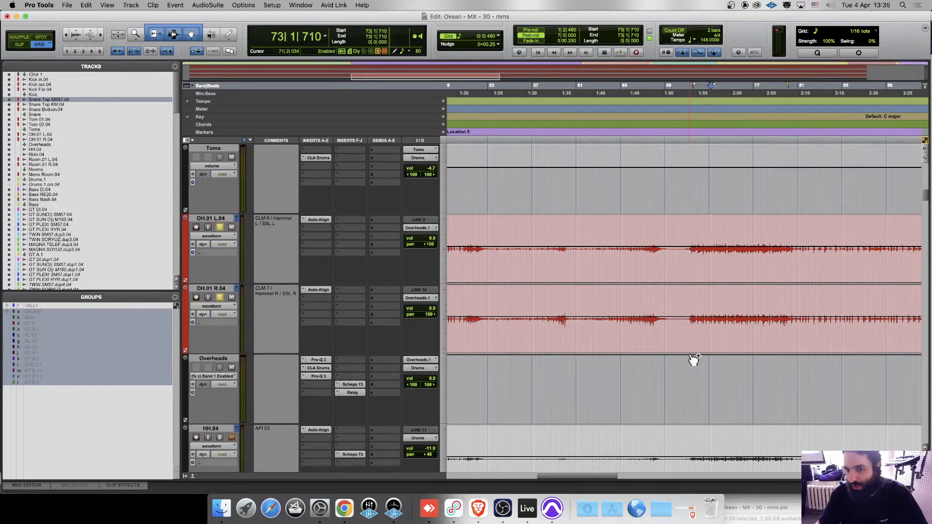
left_click_drag(634, 359, 662, 430)
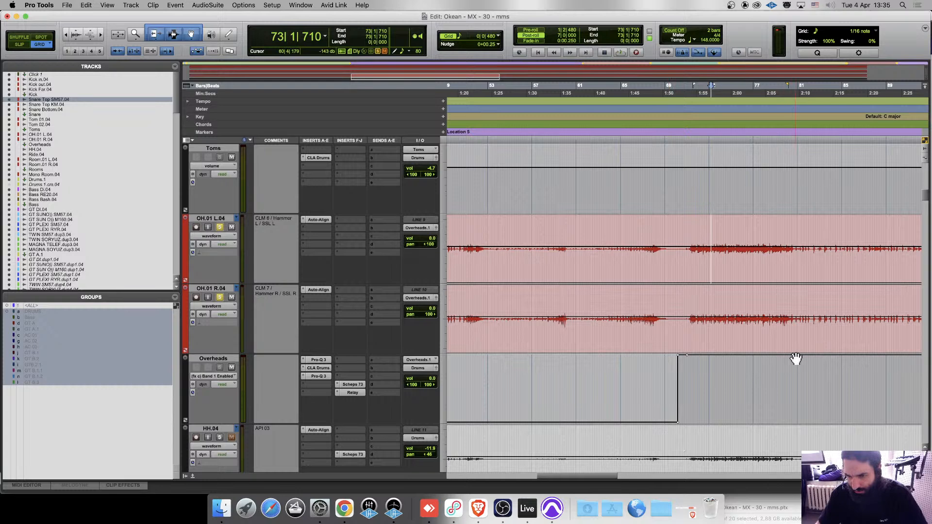
left_click_drag(804, 421, 804, 422)
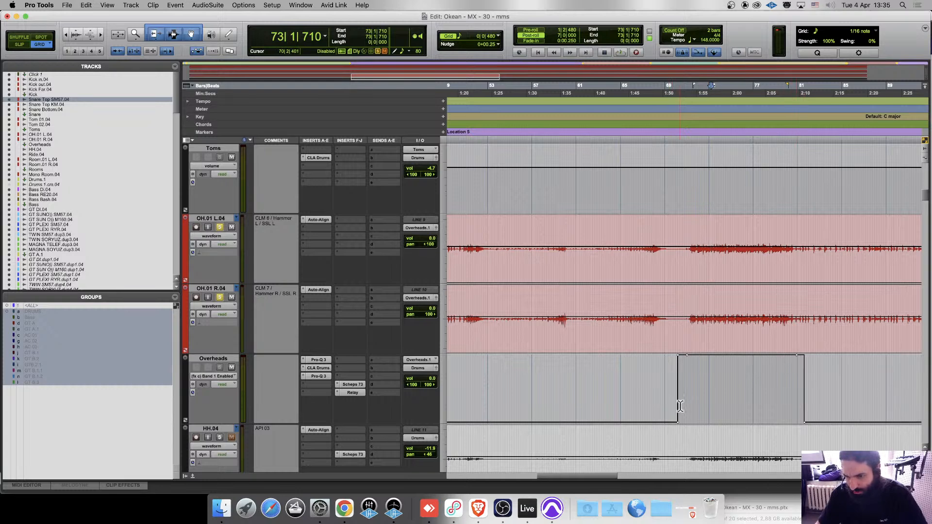
Play from bar 68 to check the automated band, inspecting the second Pro-Q 3 and comparing it bypassed and active.
left_click(663, 397)
key("space")
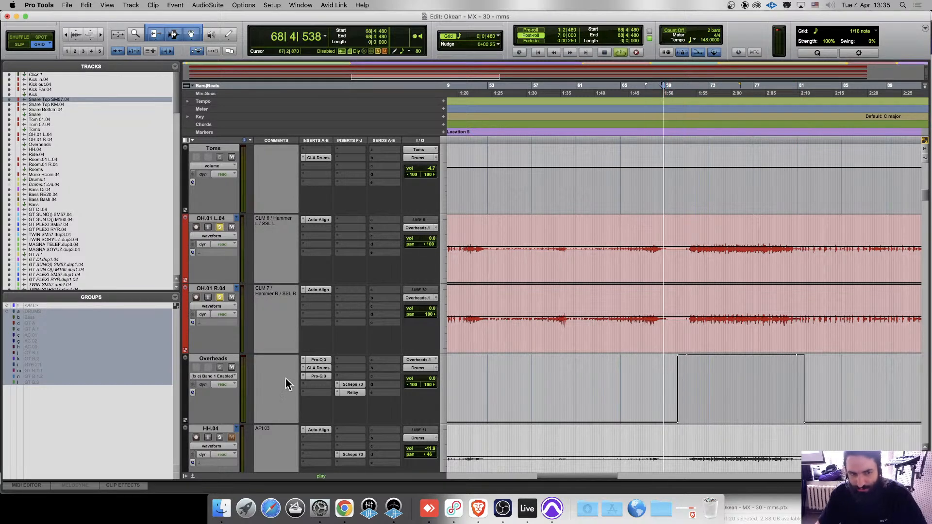
left_click(318, 376)
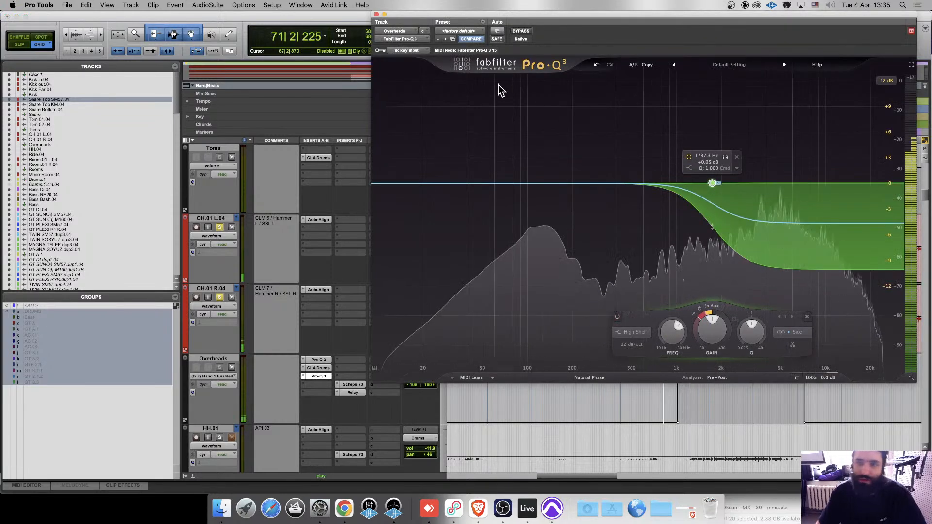
left_click(376, 14)
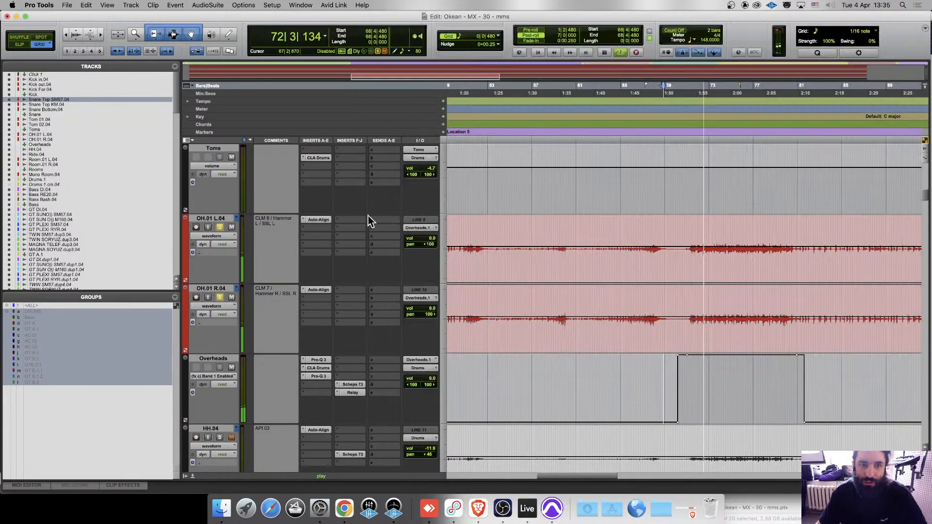
left_click(316, 377, "super")
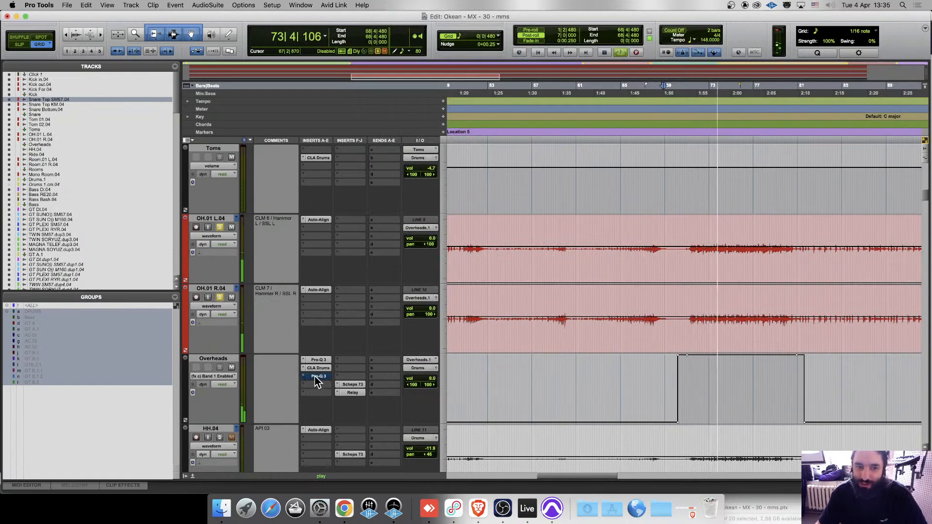
left_click(315, 378, "super")
key("space")
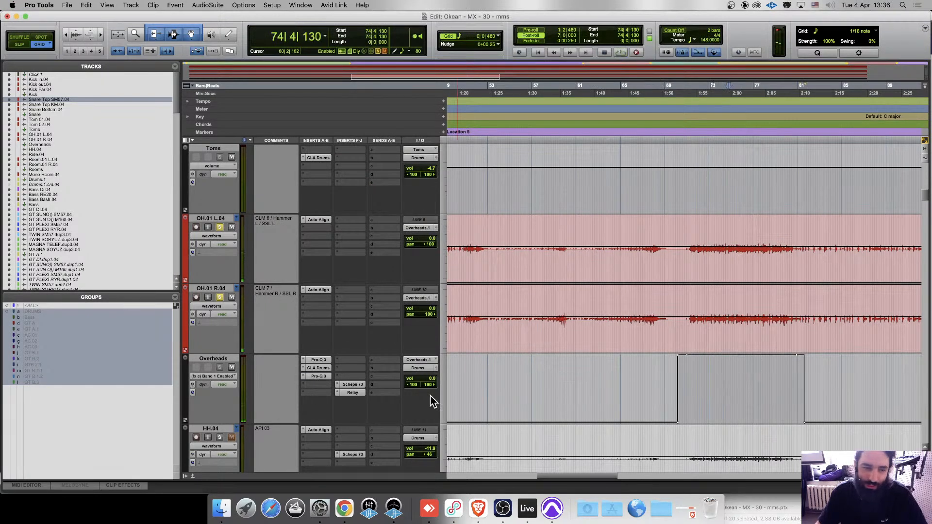
Delete the Band 1 Enabled automation points on Overheads from bar 68 onward and make the second Pro-Q 3 inactive.
left_click_drag(653, 408, 878, 394)
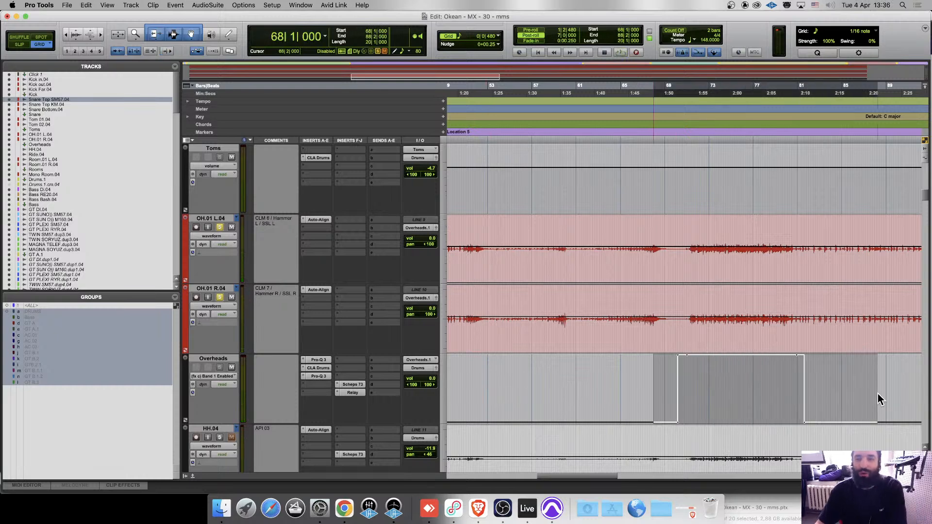
key("BackSpace")
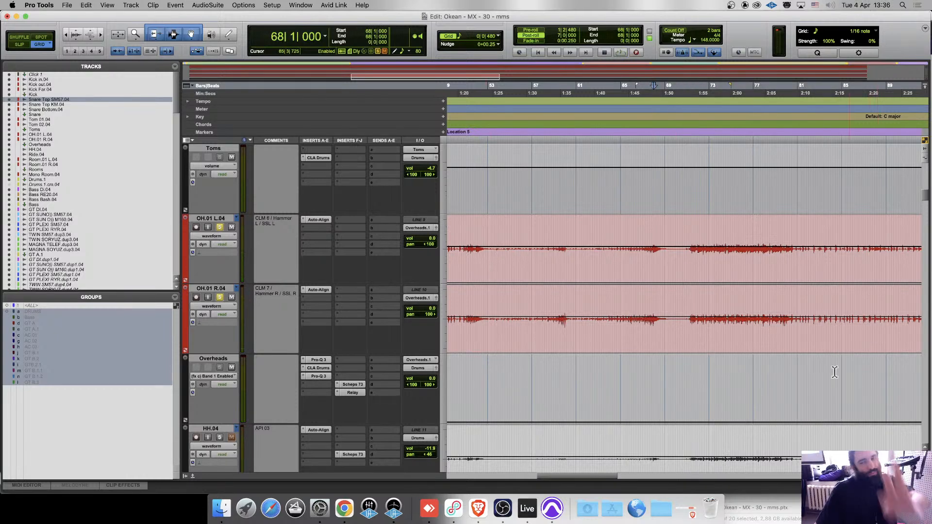
left_click(691, 223)
right_click(318, 378)
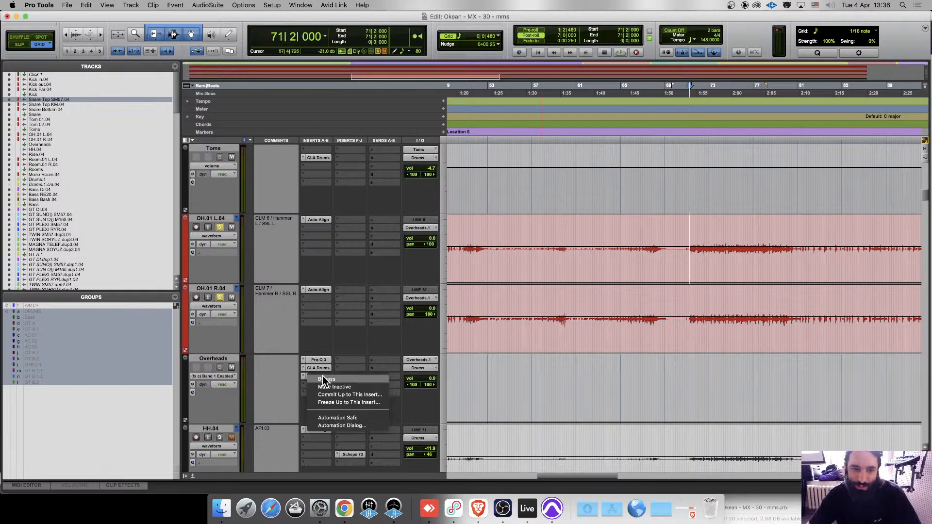
left_click(323, 391)
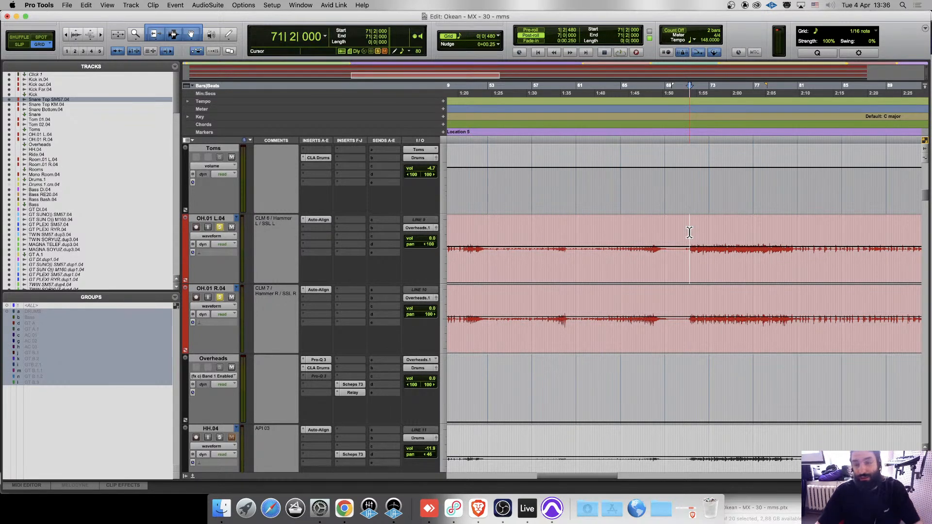
Play the overheads from bar 71, toggling the solo of the OH.01 L and OH.01 R tracks for comparison.
key("space")
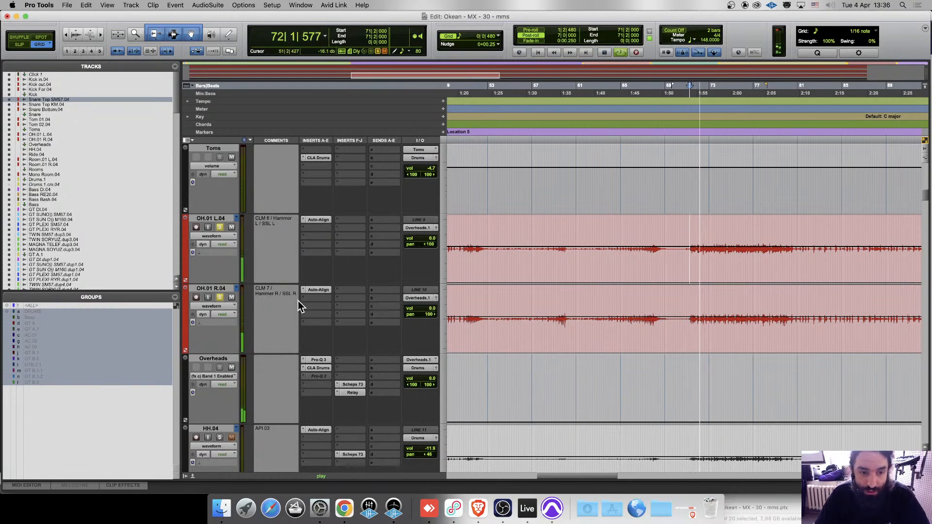
left_click(219, 297)
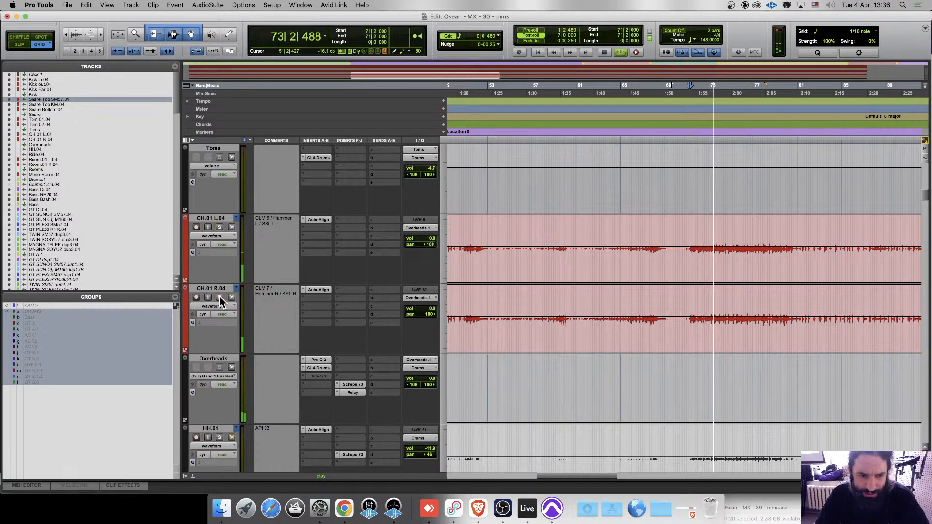
left_click(220, 297)
left_click(225, 237)
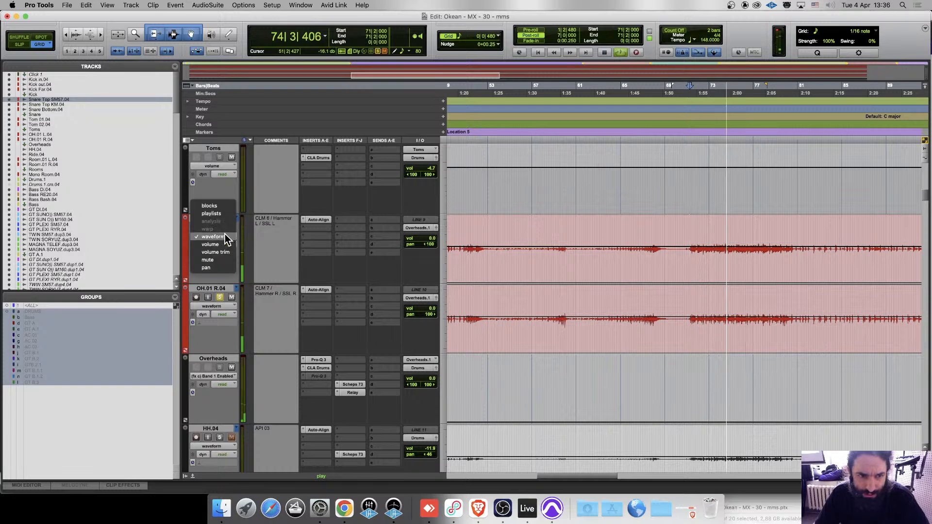
left_click(254, 192)
left_click(220, 227)
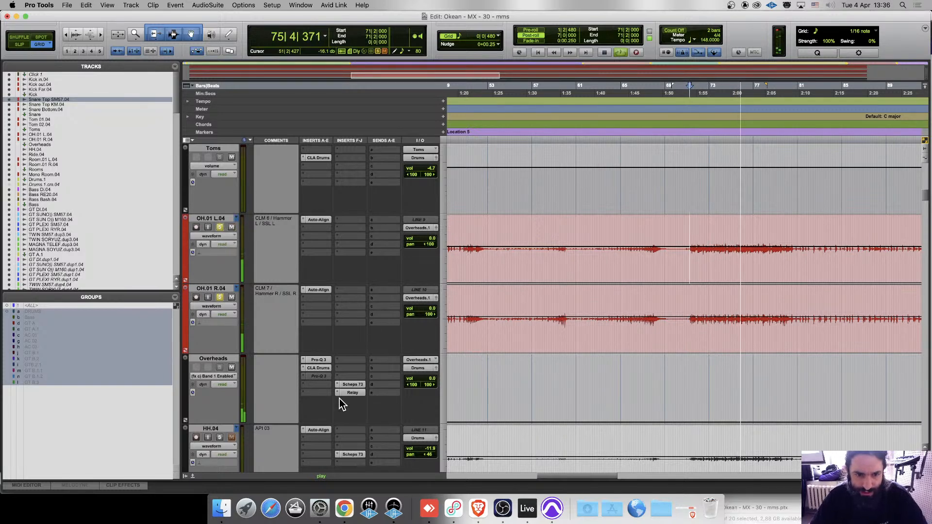
left_click(686, 232)
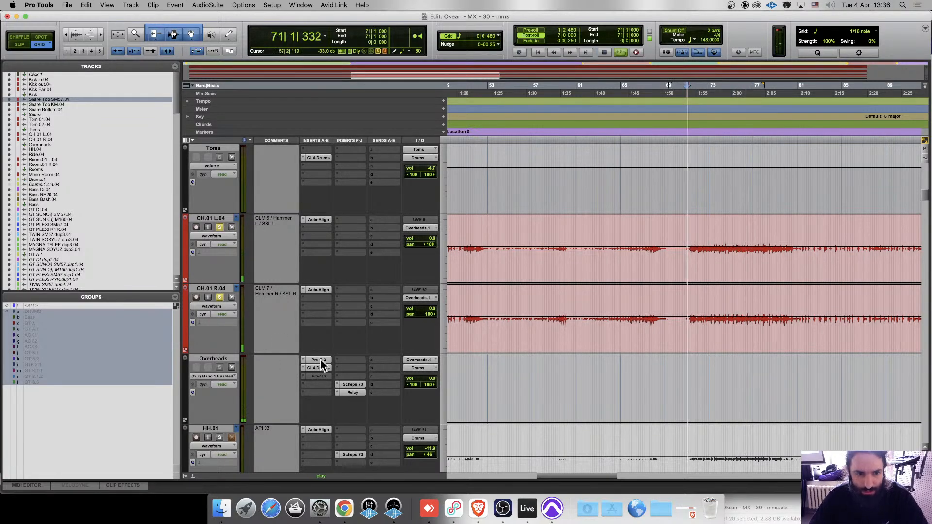
key("space")
Insert a stereo Dyn3 Compressor/Limiter on the Overheads track after the inactive Pro-Q 3.
left_click(321, 384)
mouse_move(348, 384)
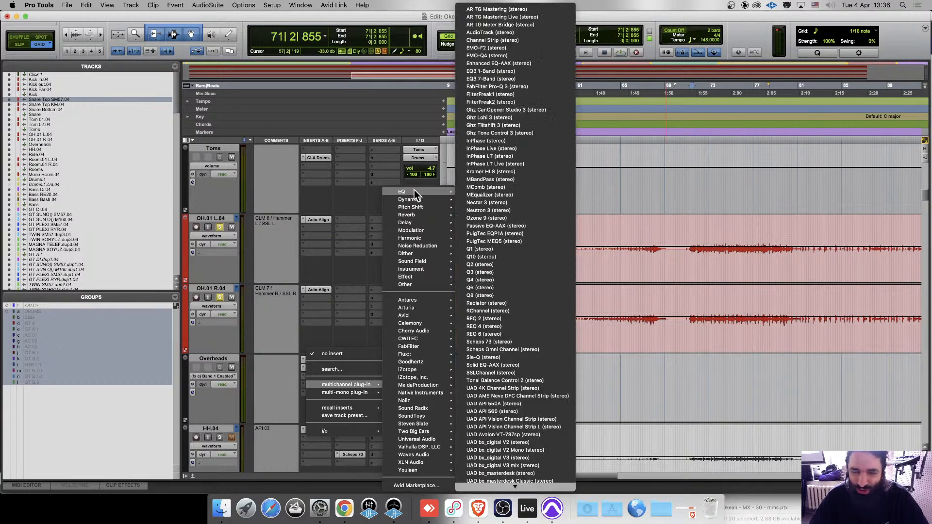
mouse_move(410, 202)
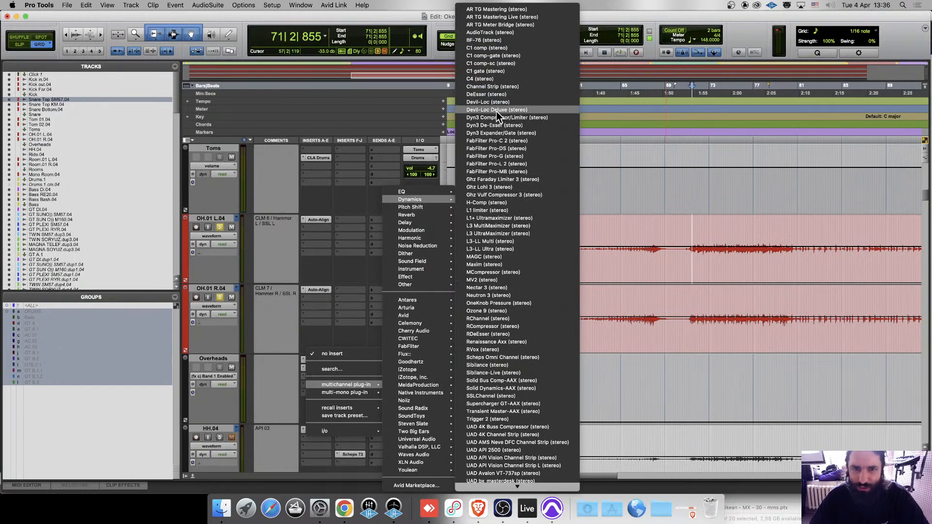
left_click(557, 117)
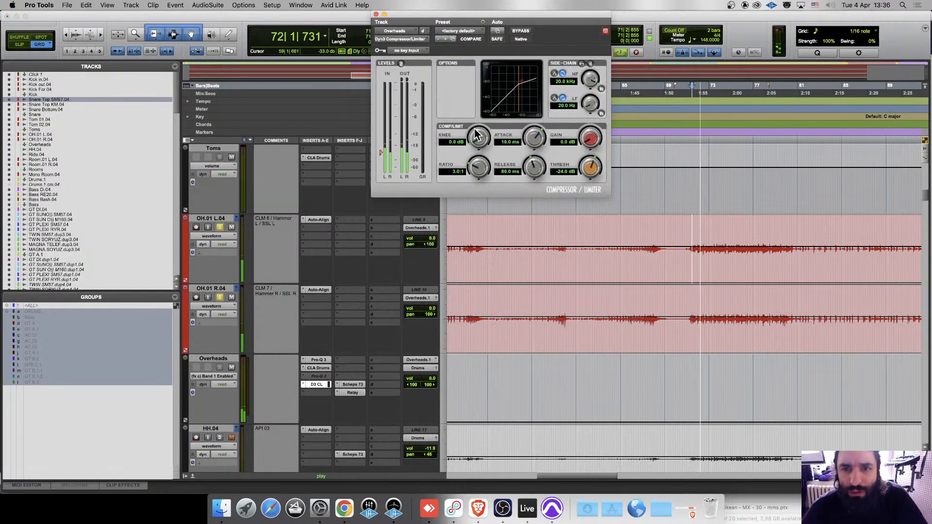
Play the overheads' loud section, about bars 71 to 81, and set the compressor's threshold to -17.7 dB.
key("space")
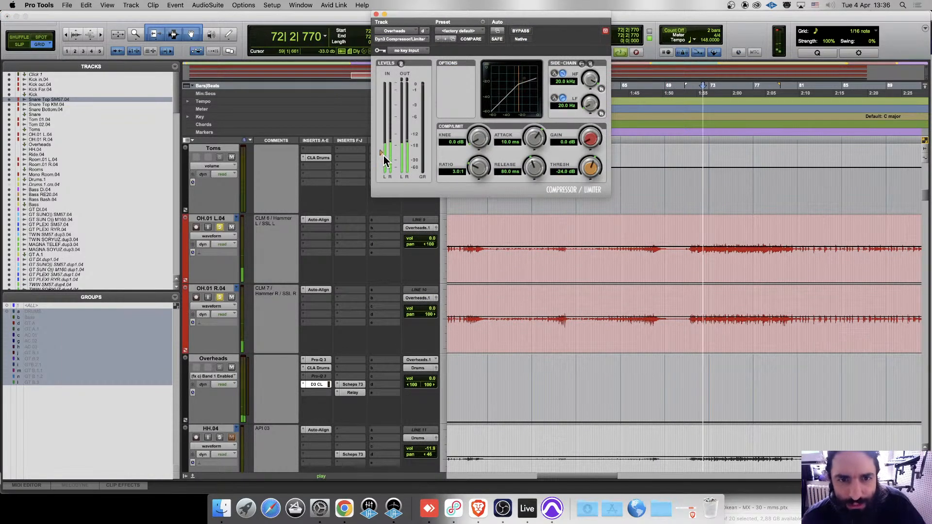
left_click_drag(381, 153, 382, 135)
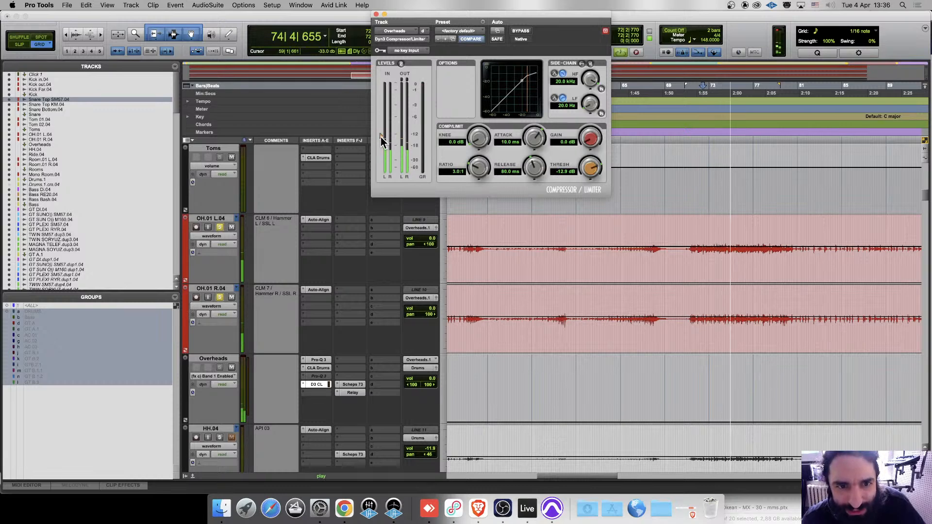
left_click_drag(381, 136, 381, 131)
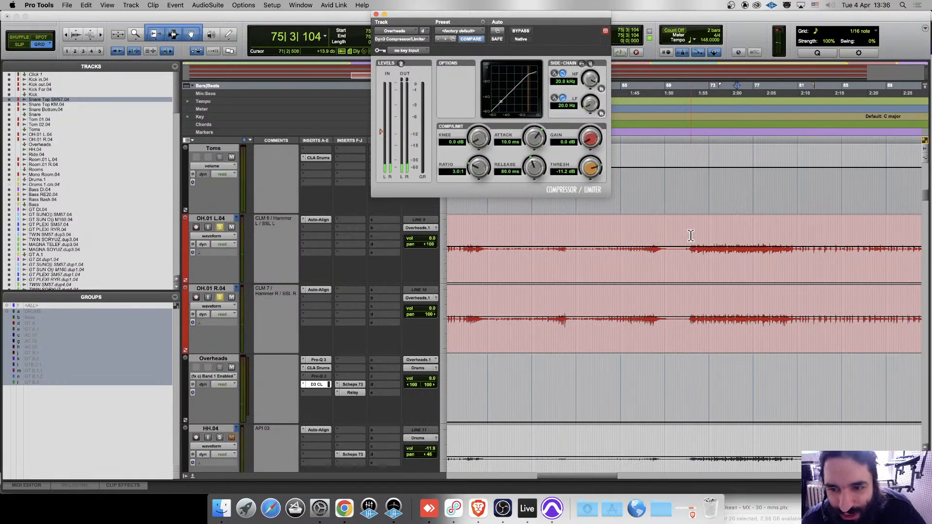
left_click_drag(690, 235, 801, 311)
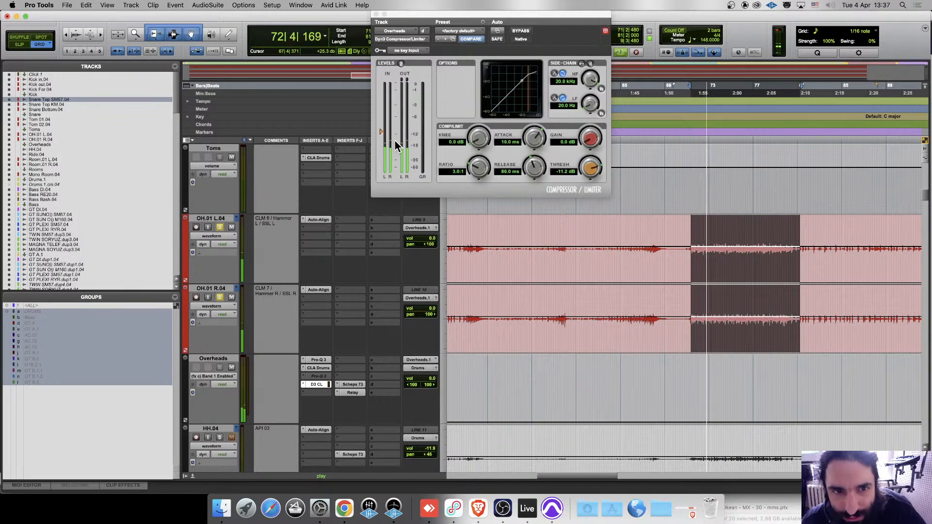
left_click_drag(380, 130, 380, 146)
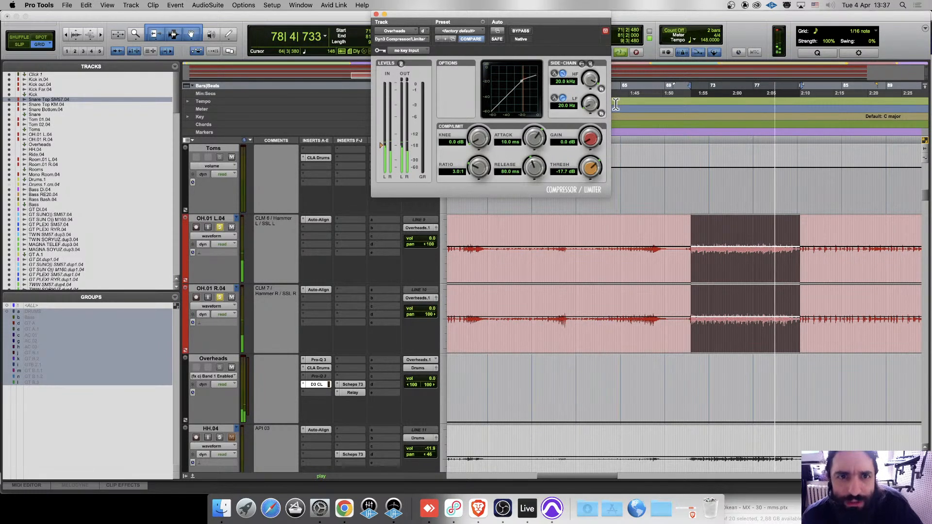
key("space")
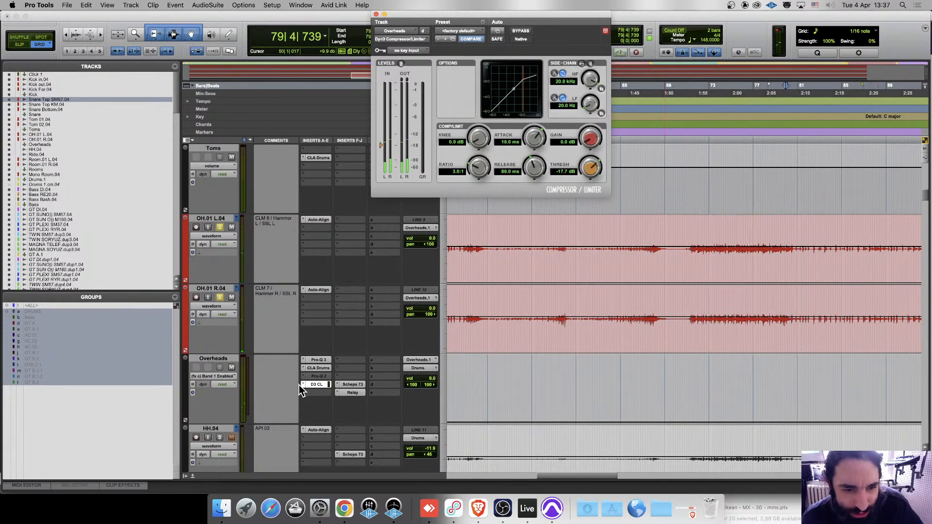
Replace the Overheads track's Dyn3 Compressor/Limiter with a stereo Dyn3 Expander/Gate and play the overheads through it.
left_click(302, 385)
mouse_move(442, 320)
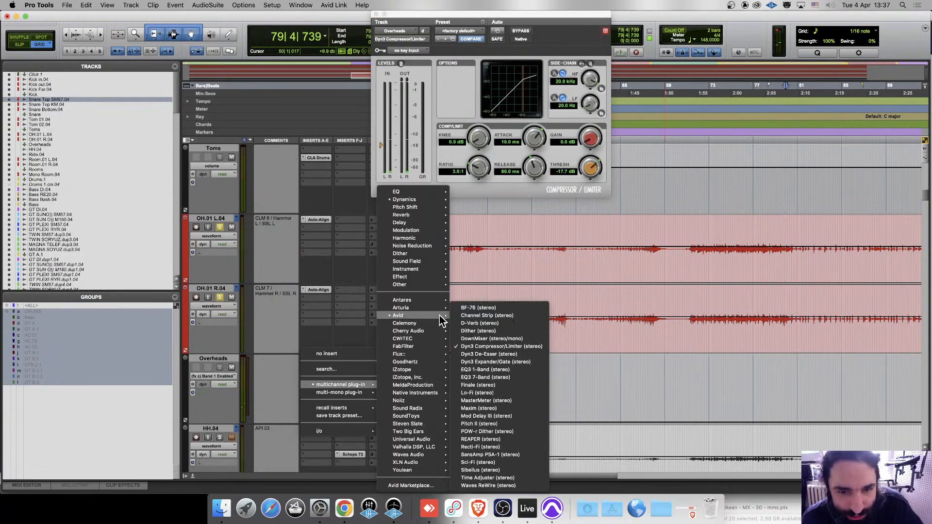
left_click(534, 362)
key("space")
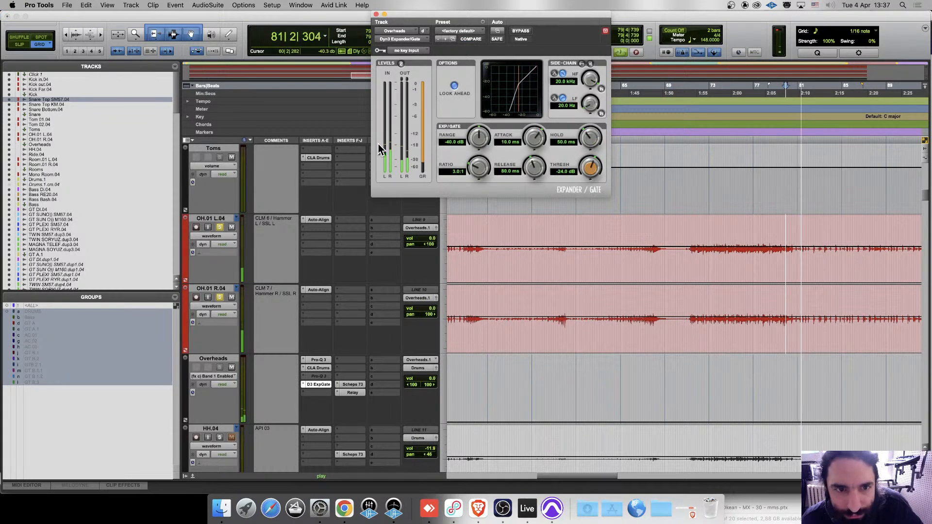
key("space")
Play the overheads' loud section from bar 71 and set the expander's threshold to -16.8 dB.
left_click_drag(689, 235, 795, 316)
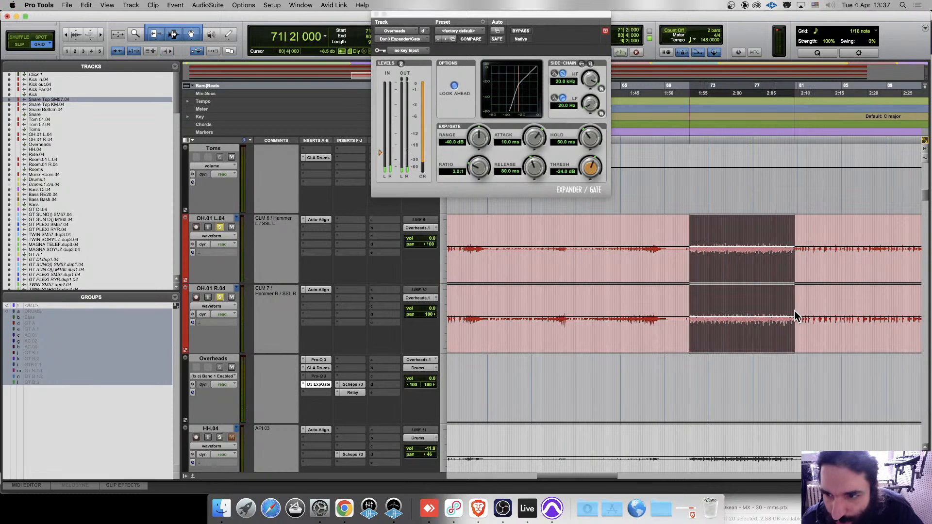
left_click(622, 52)
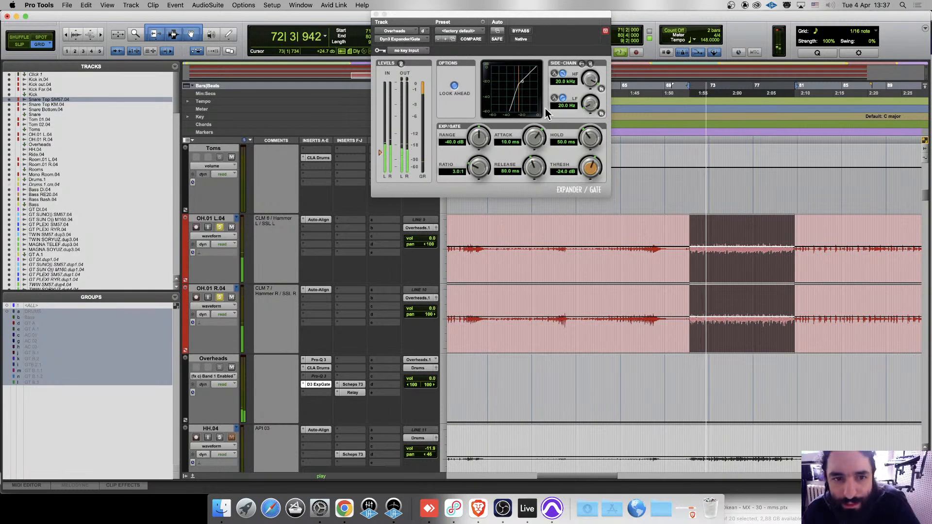
mouse_move(380, 153)
left_mouse_down()
mouse_move(382, 131)
mouse_move(382, 145)
left_mouse_up()
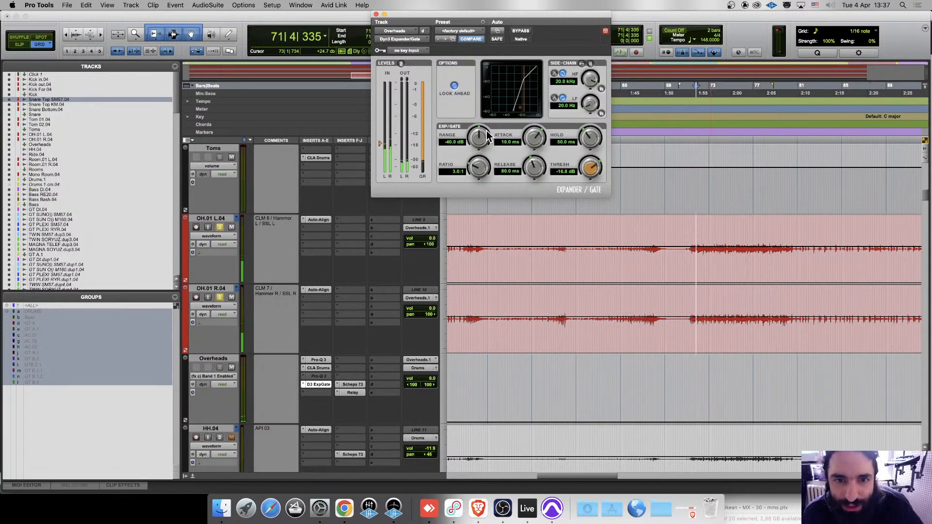
key("space")
Separate the OH.01 L and OH.01 R clips around the loud section, about bars 71 to 81, and select the OH.01 L clip.
left_click_drag(690, 227, 796, 302)
key("b")
key("space")
left_click(738, 280)
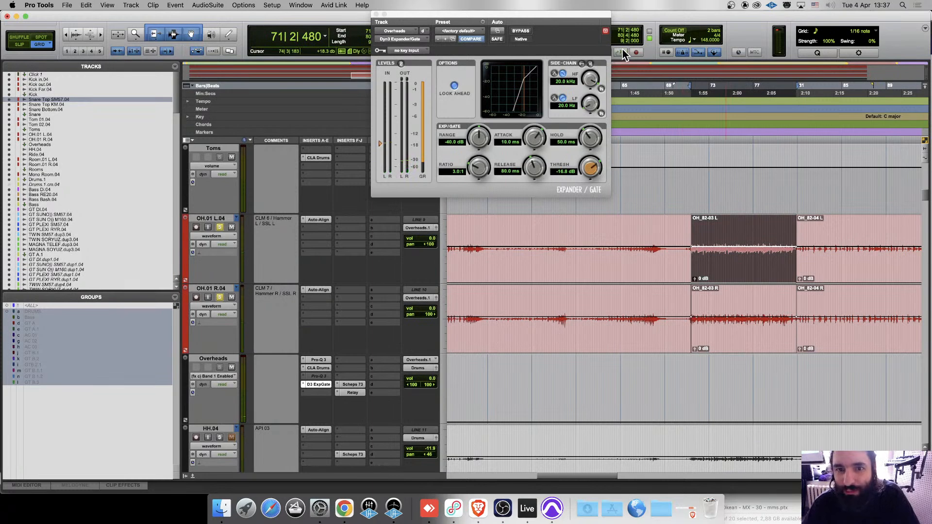
Set the expander's range to -8.8 dB and its threshold to -17.5 dB during playback.
left_click_drag(483, 148, 458, 137)
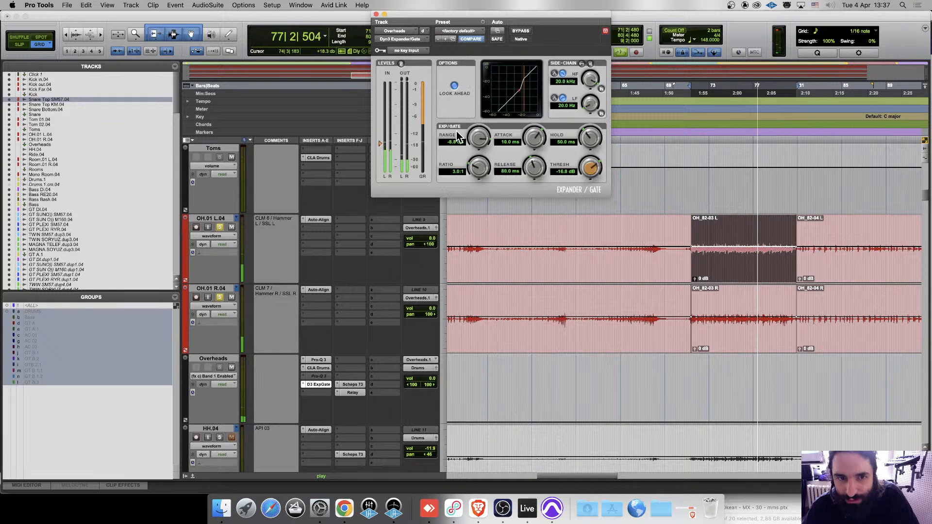
left_click_drag(385, 147, 378, 146)
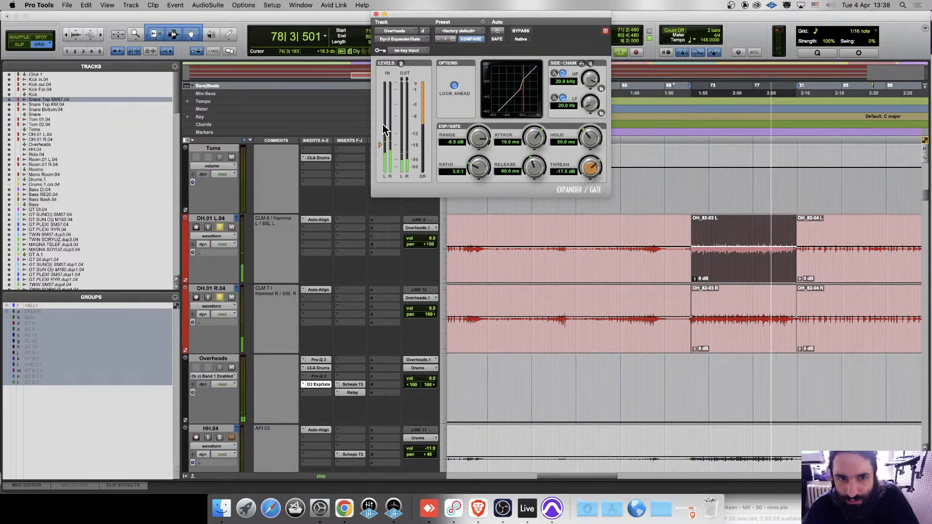
key("space")
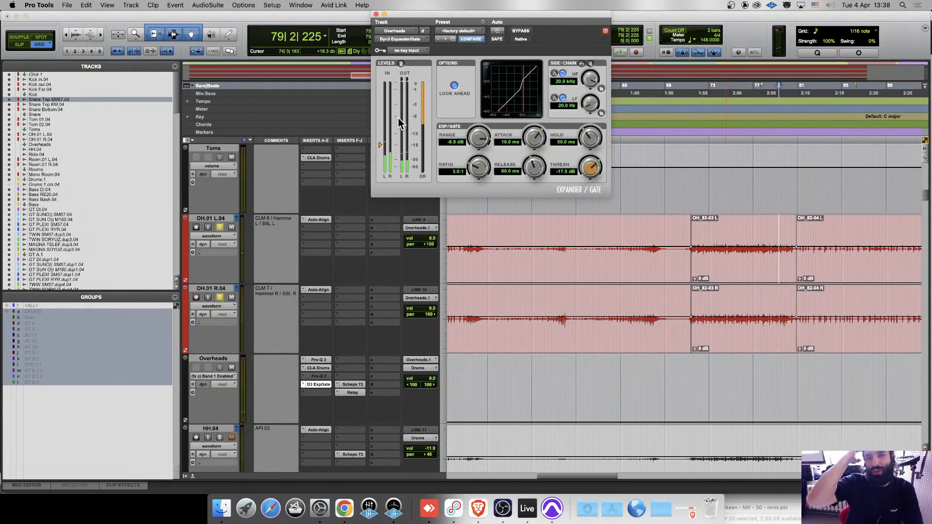
Play the separated overhead section from bar 71 through the expander and reselect the OH.01 L clip.
left_click(722, 282)
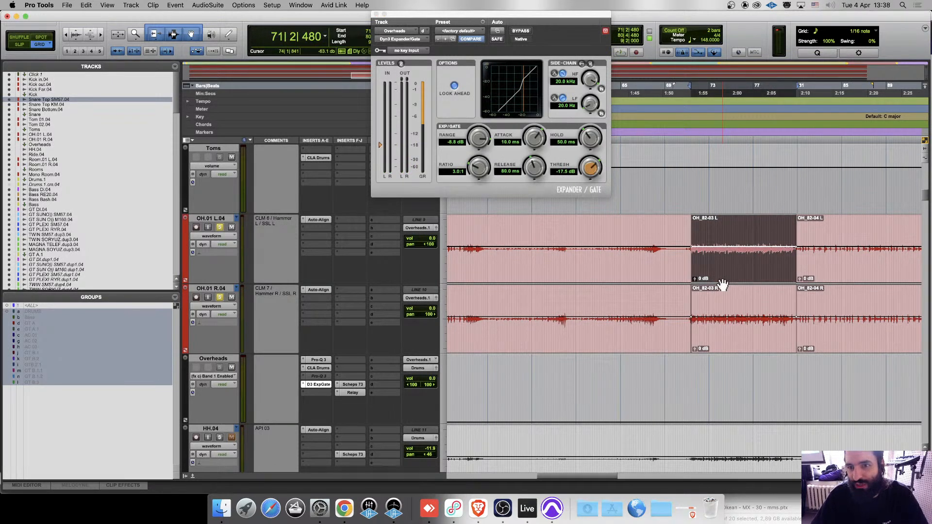
key("space")
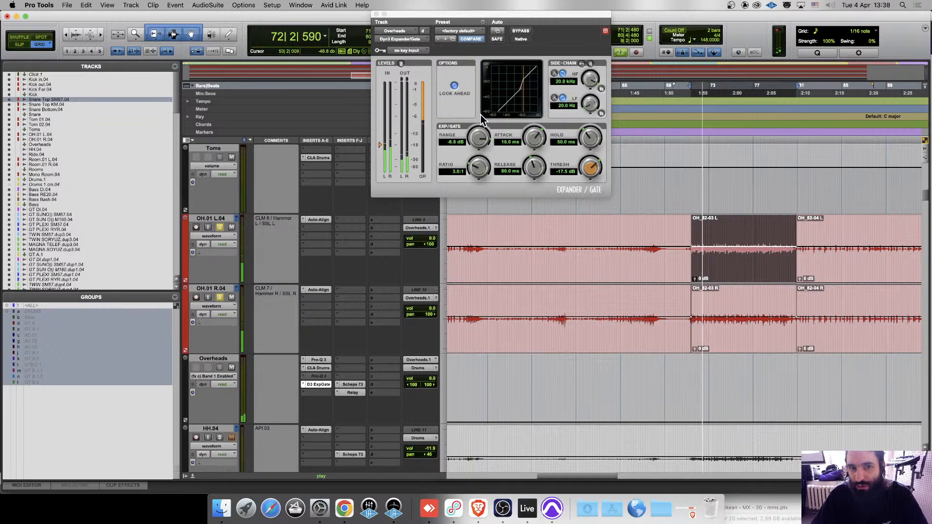
key("space")
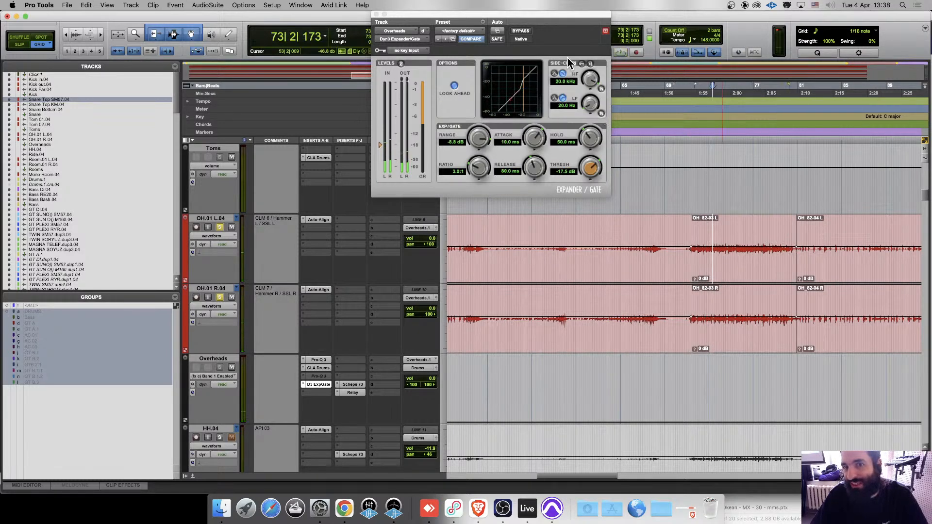
left_click(727, 275)
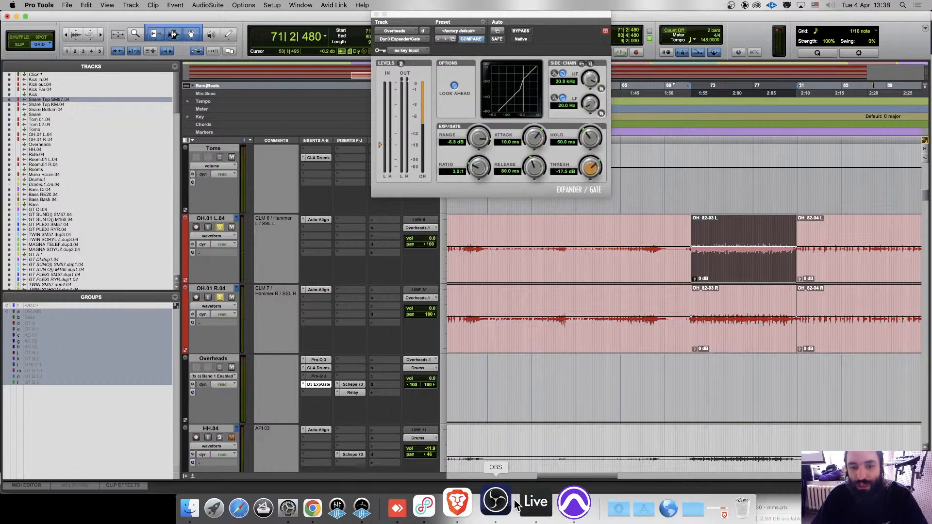
Check the Google Meet call in Brave, then the OBS audio mixer while the overheads play in Pro Tools.
left_click(475, 509)
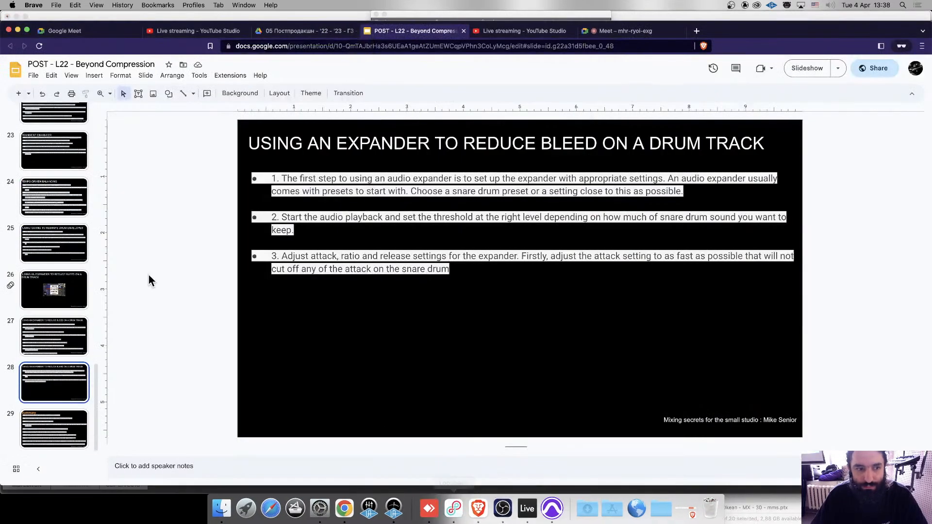
left_click(603, 33)
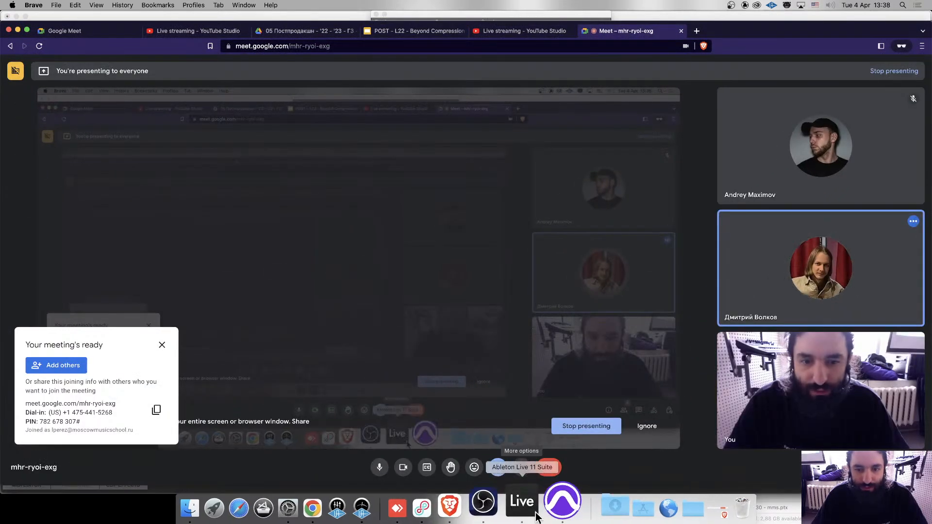
left_click(537, 518)
left_click(510, 514)
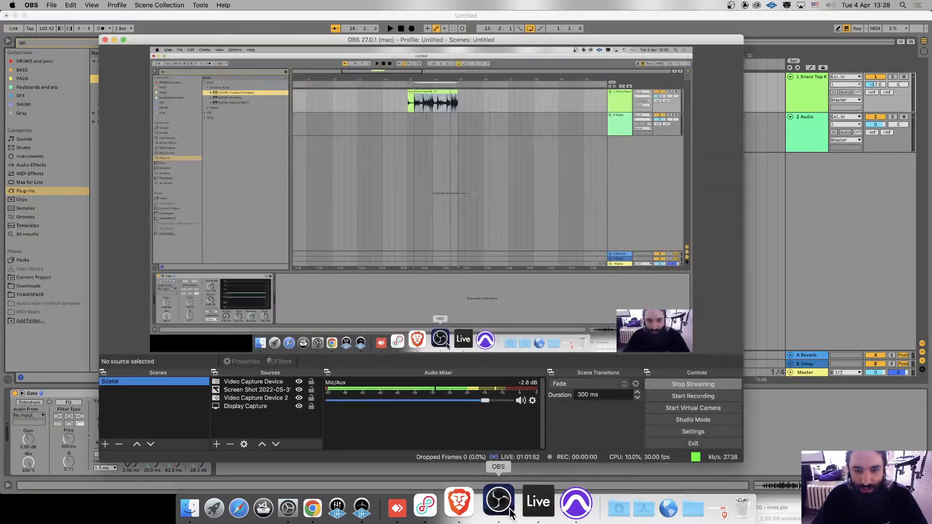
left_click(554, 510)
key("space")
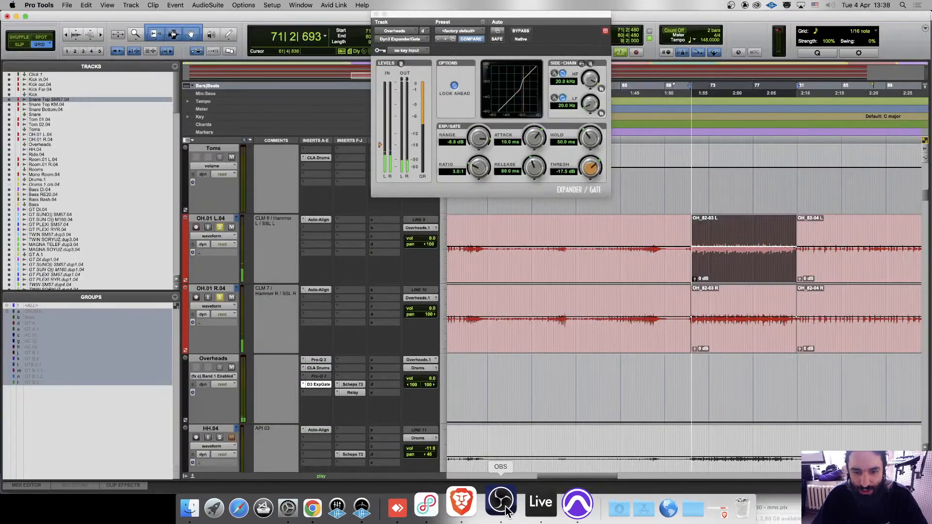
left_click(505, 510)
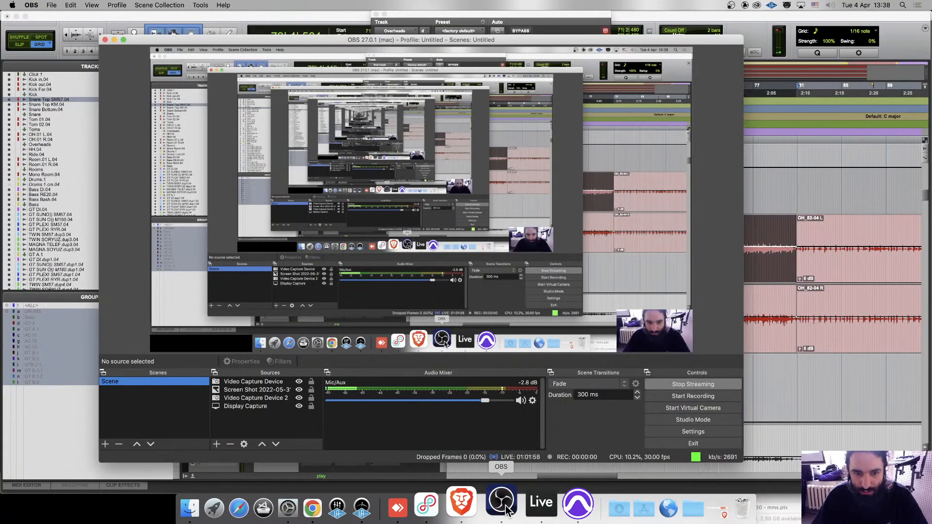
Raise the separated OH.01 L clip's gain to +15.6 dB during playback, then reset it to 0 dB.
left_click(768, 245)
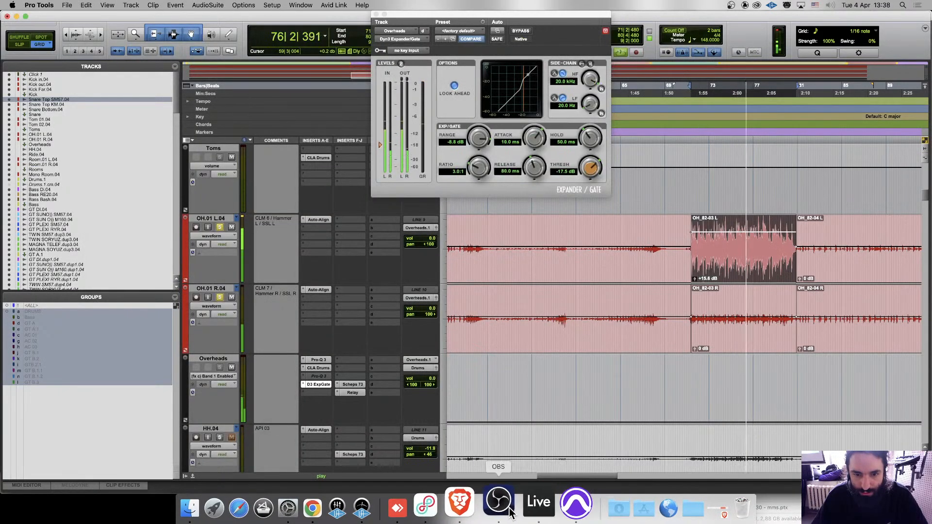
left_click(488, 506)
left_click(737, 321)
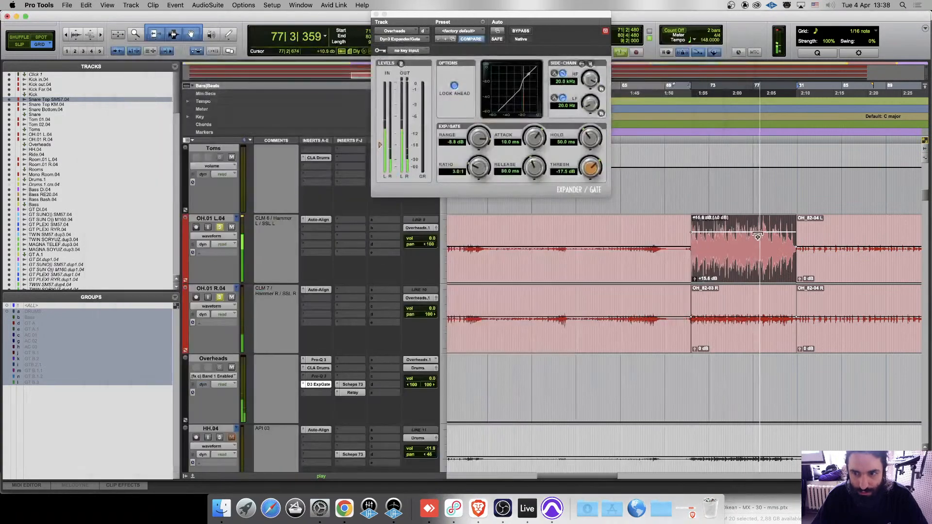
left_click(694, 279, "alt")
left_click(716, 224)
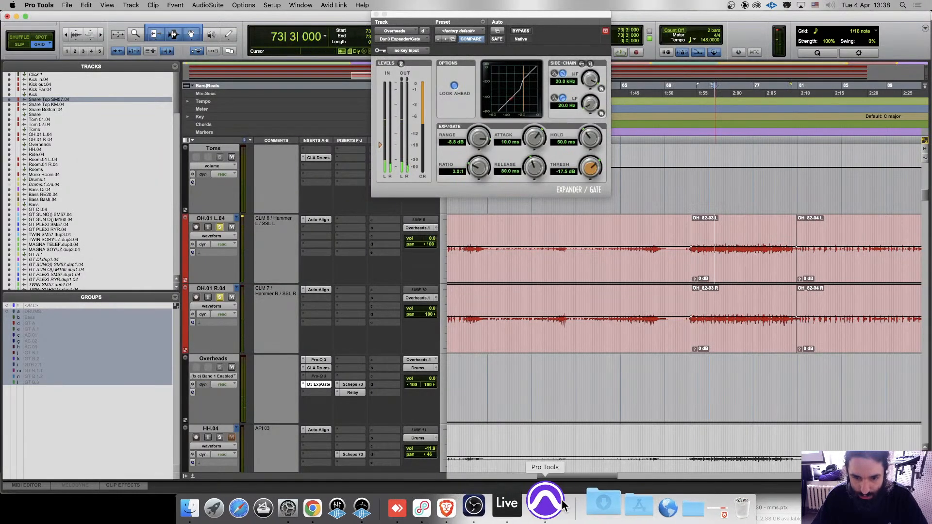
Switch to the Google Meet call in Brave and examine the microphone devices in its audio settings.
left_click(476, 508)
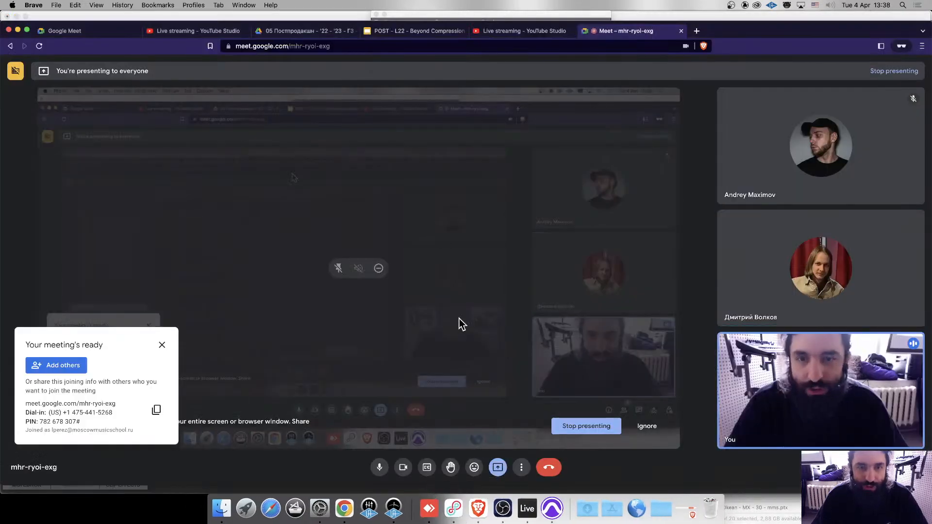
left_click(522, 468)
left_click(530, 444)
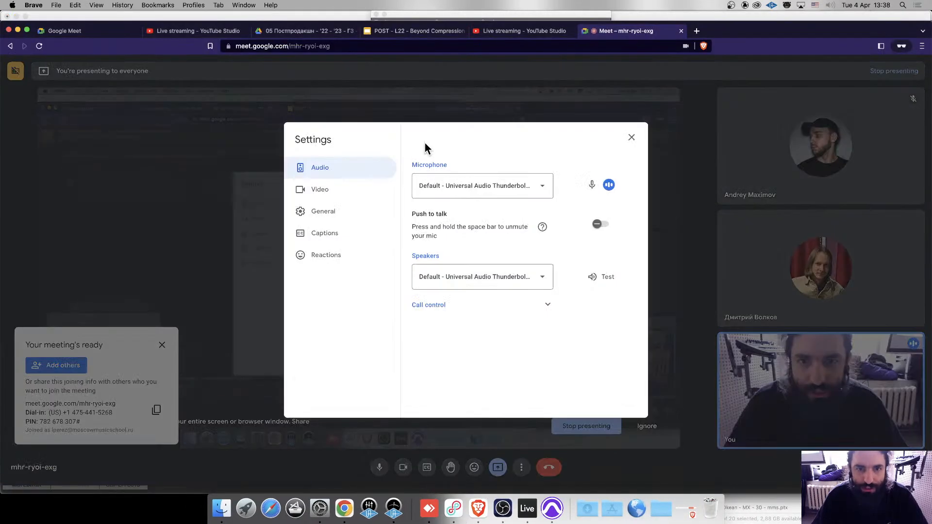
left_click(468, 196)
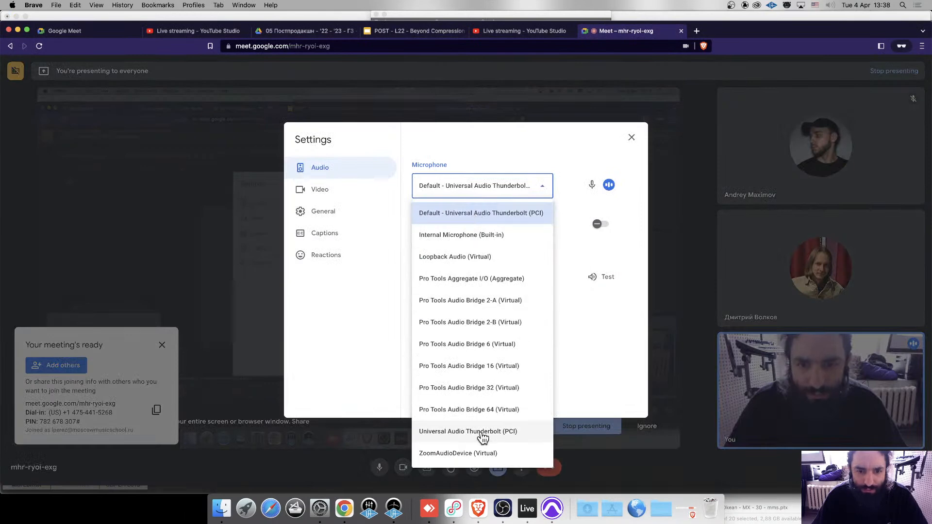
left_click(483, 452)
left_click(632, 139)
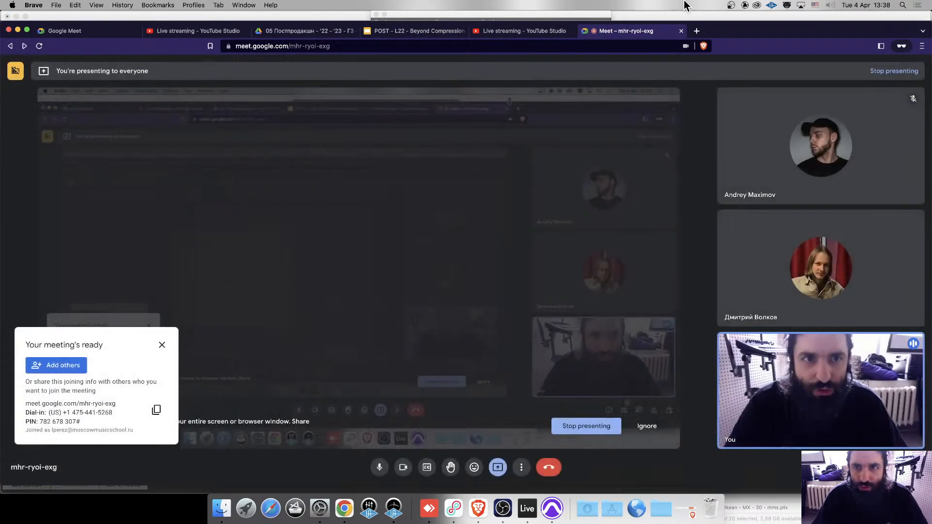
Return to Pro Tools and replay the start of the separated overhead section from bar 71.
left_click(683, 14)
left_click(726, 268)
key("space")
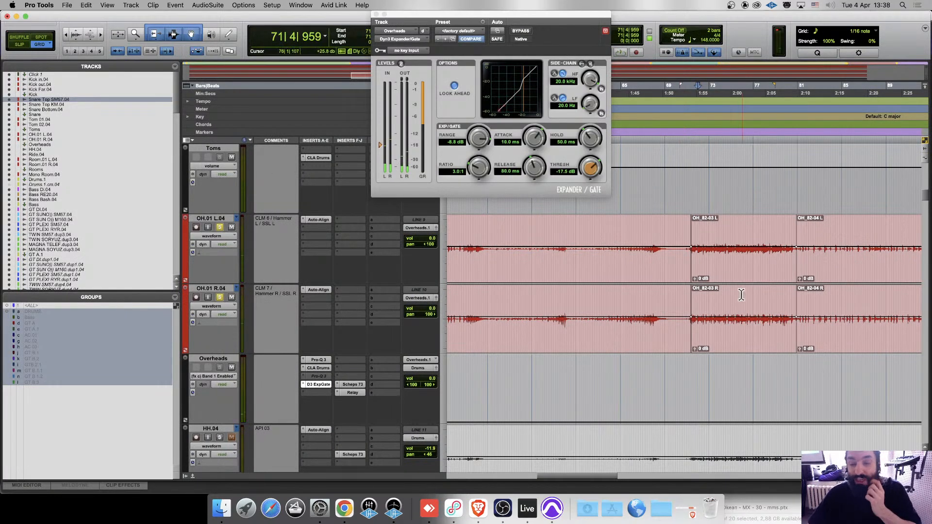
left_click(739, 265)
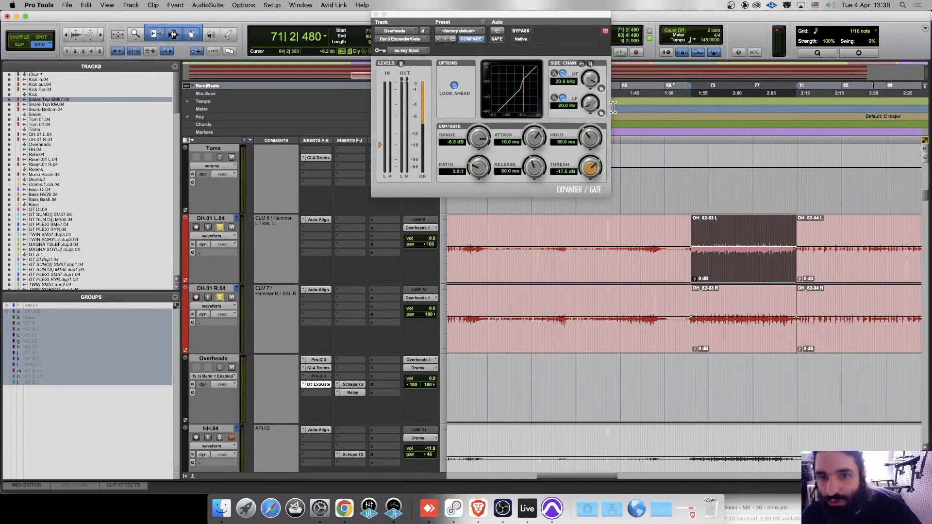
key("space")
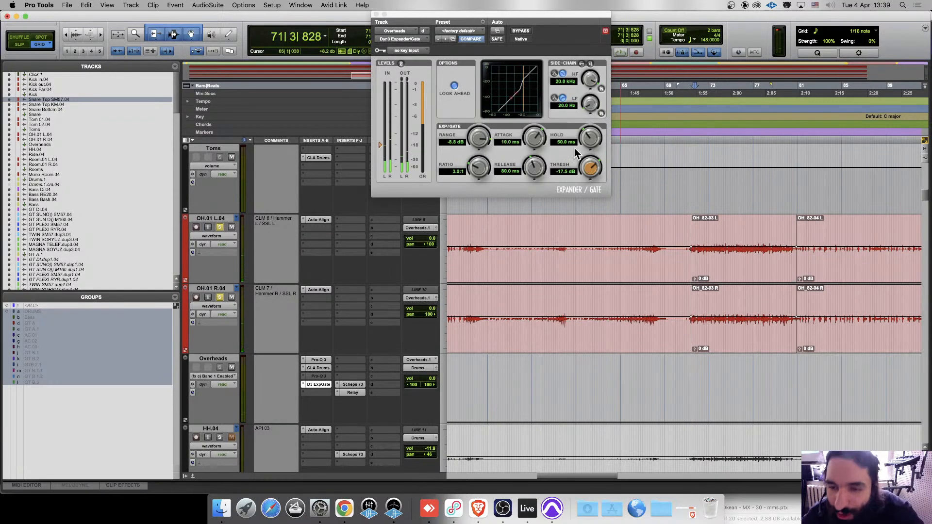
left_click(771, 281)
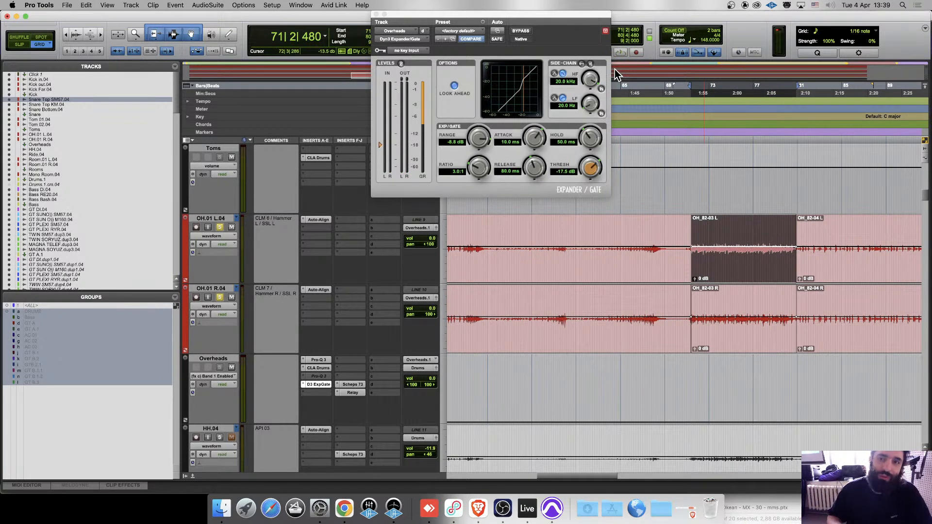
Enable the expander's side-chain HF filter and set its frequency to 216.8 Hz during playback from bar 71.
key("space")
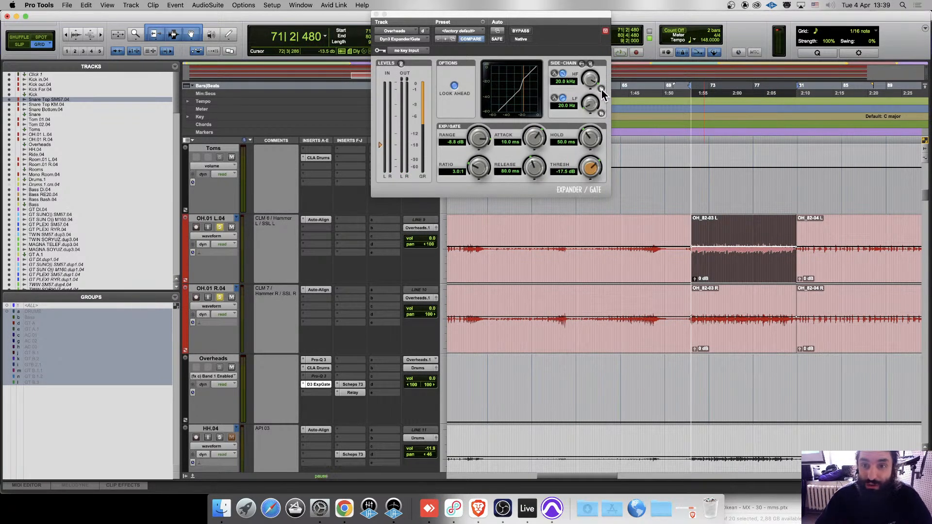
left_click_drag(590, 80, 576, 112)
left_click(602, 89)
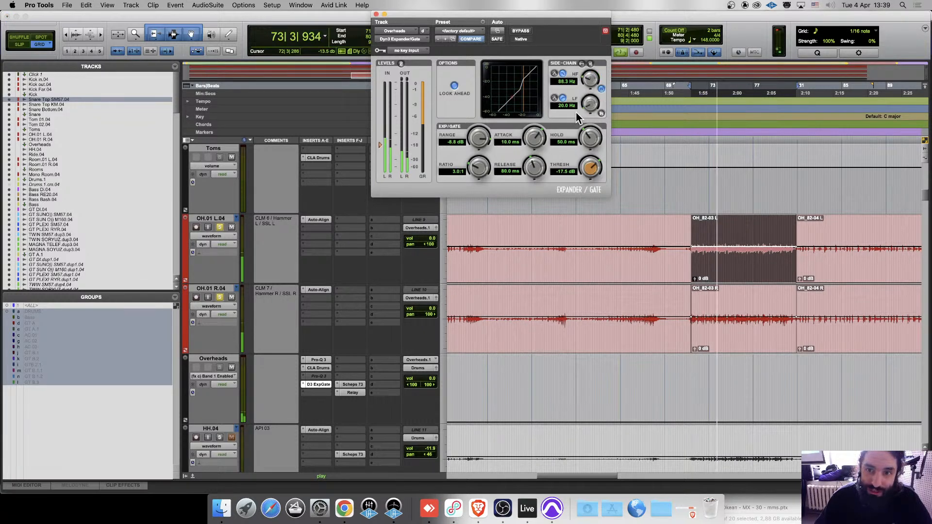
key("space")
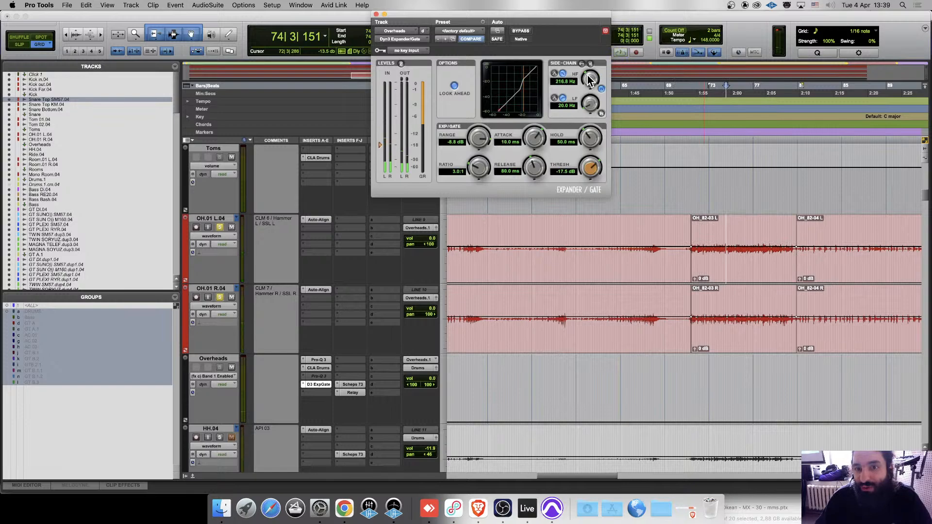
Insert a mono FabFilter Pro-Q 3 on the OH.01 L track after Auto-Align.
left_click(767, 273)
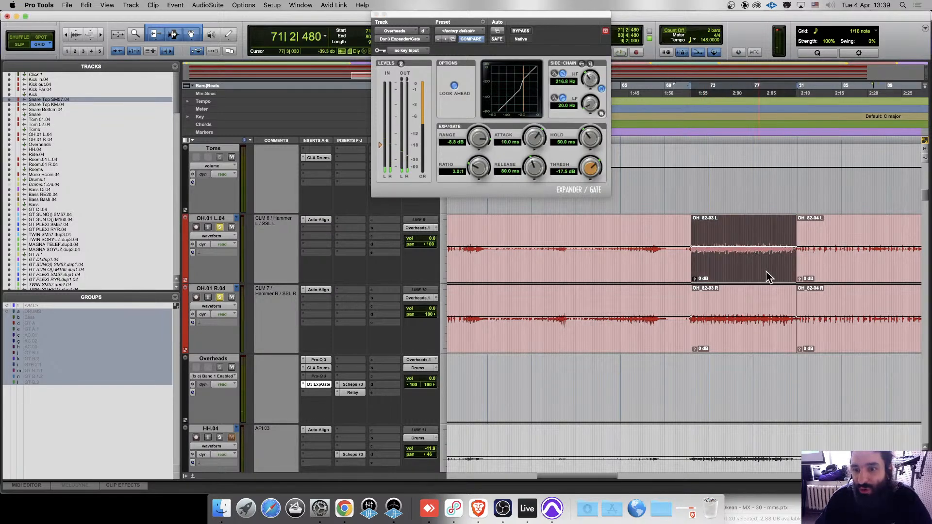
left_click(311, 228)
mouse_move(333, 229)
mouse_move(412, 232)
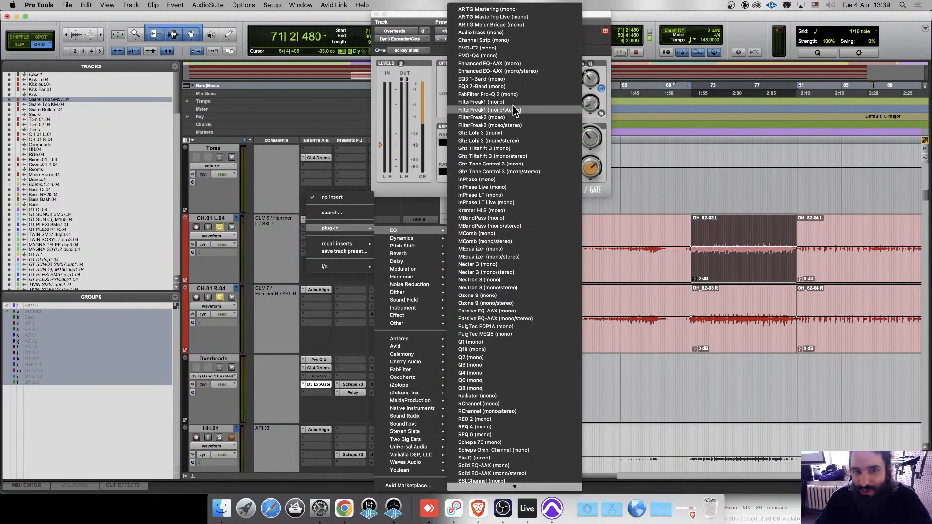
left_click(509, 97)
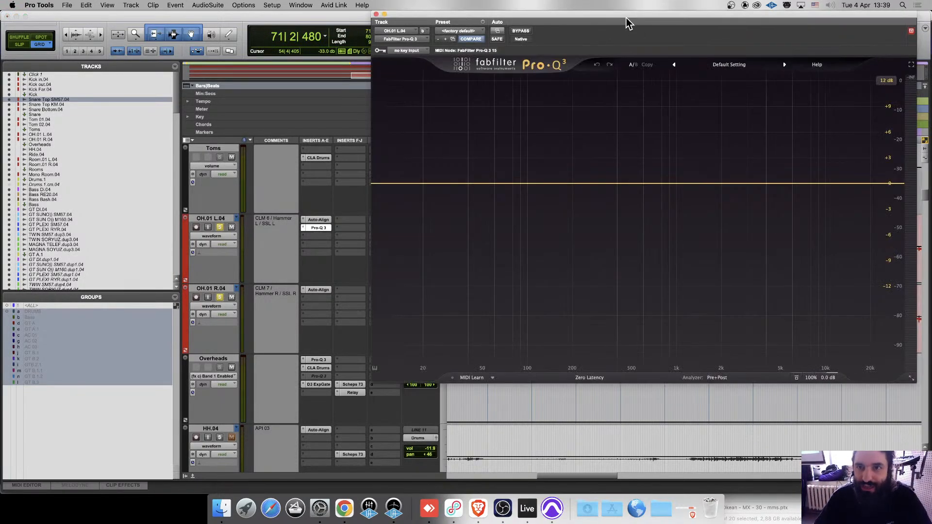
During playback, add a 12 dB/oct high-cut band at 832.56 Hz to the OH.01 L track's Pro-Q 3.
left_click_drag(626, 22, 490, 36)
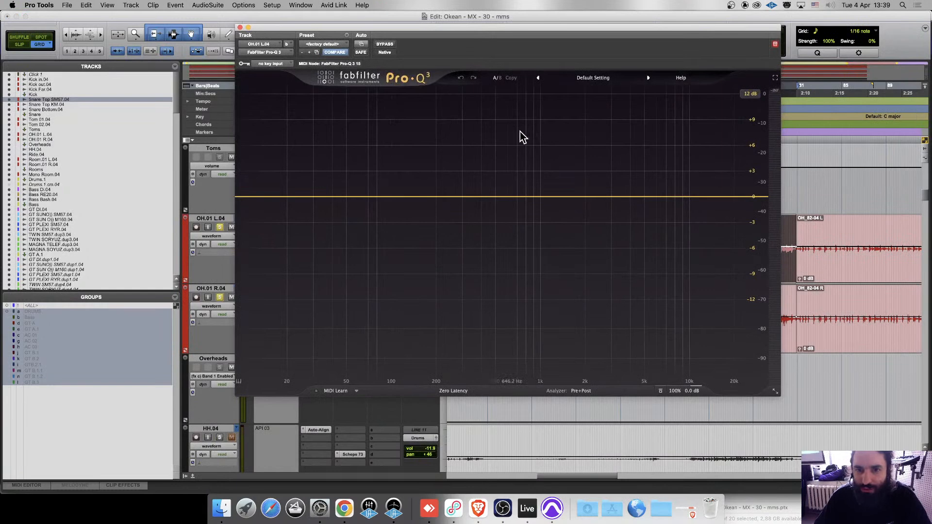
key("space")
left_click(639, 197)
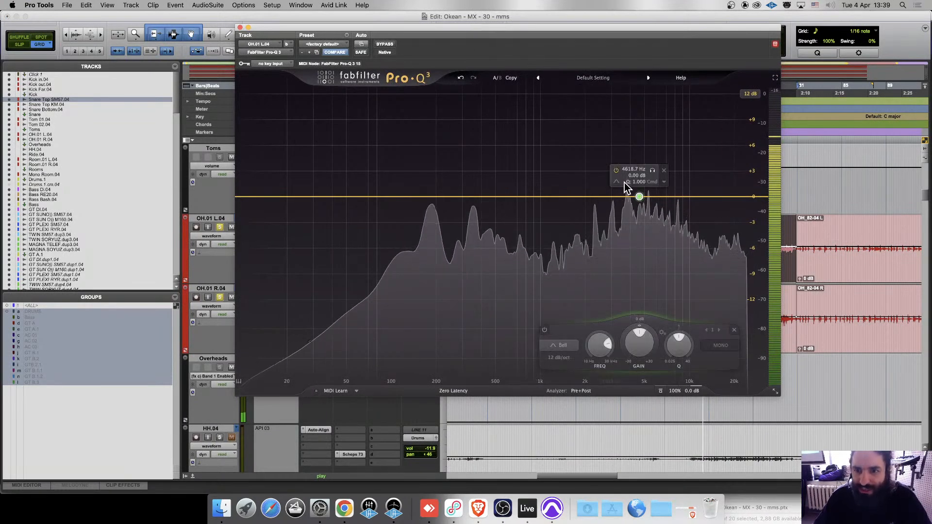
left_click(617, 182)
left_click(657, 191)
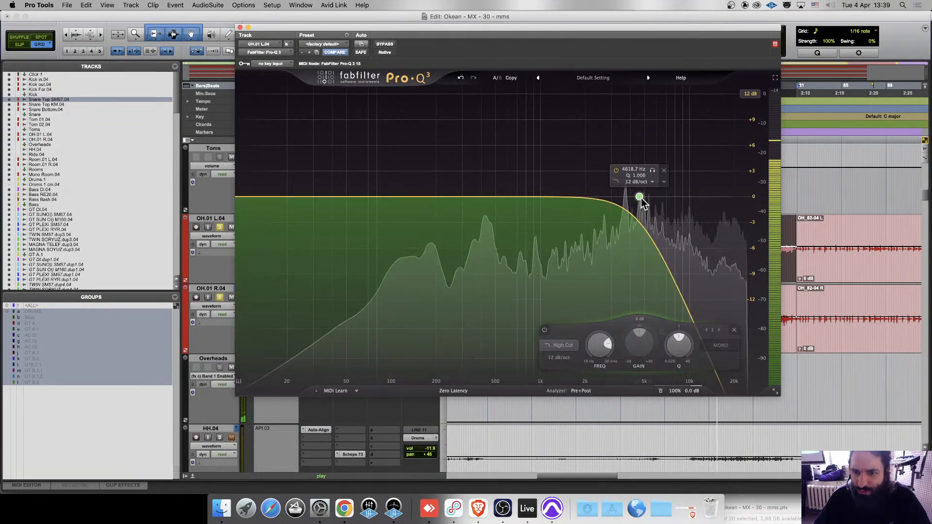
left_click_drag(639, 196, 529, 191)
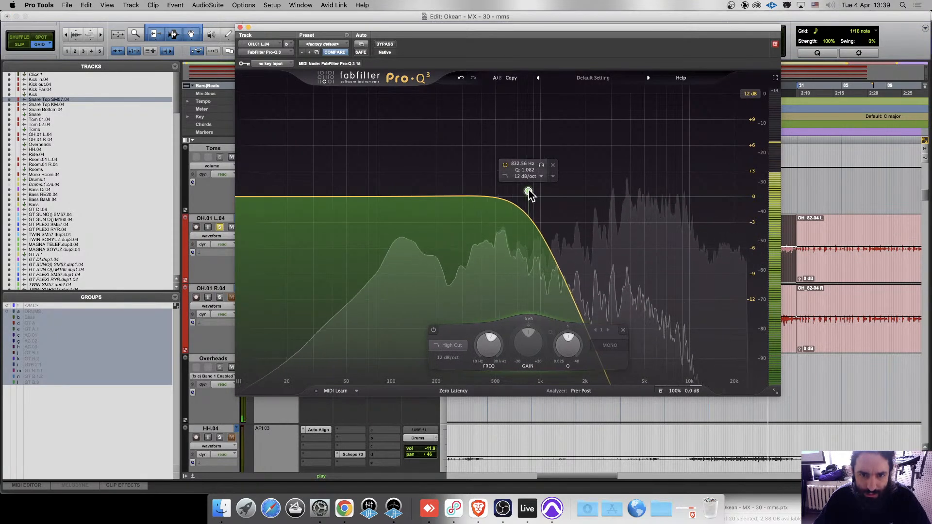
Add a low-cut band at 343.53 Hz, lower the high-cut frequency slightly to narrow the passband, and close the EQ.
left_click(372, 197)
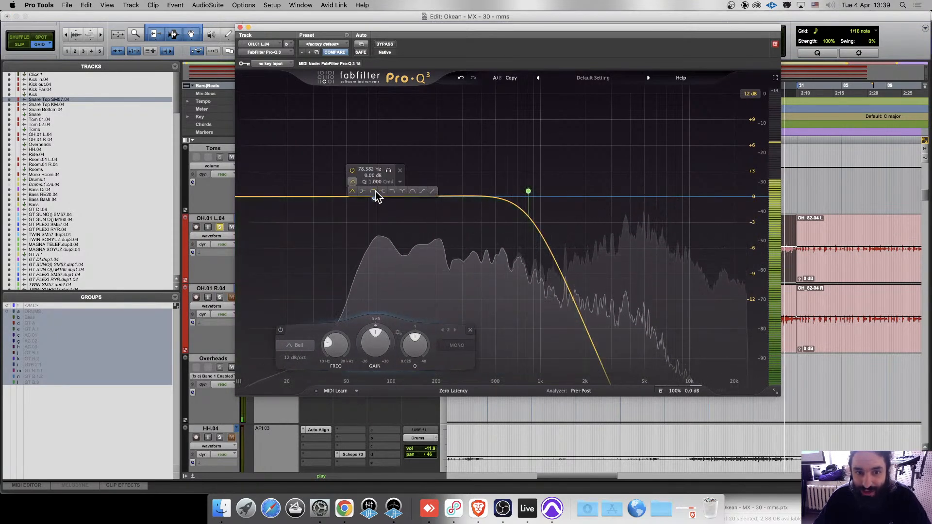
left_click(374, 192)
left_click_drag(376, 196, 471, 193)
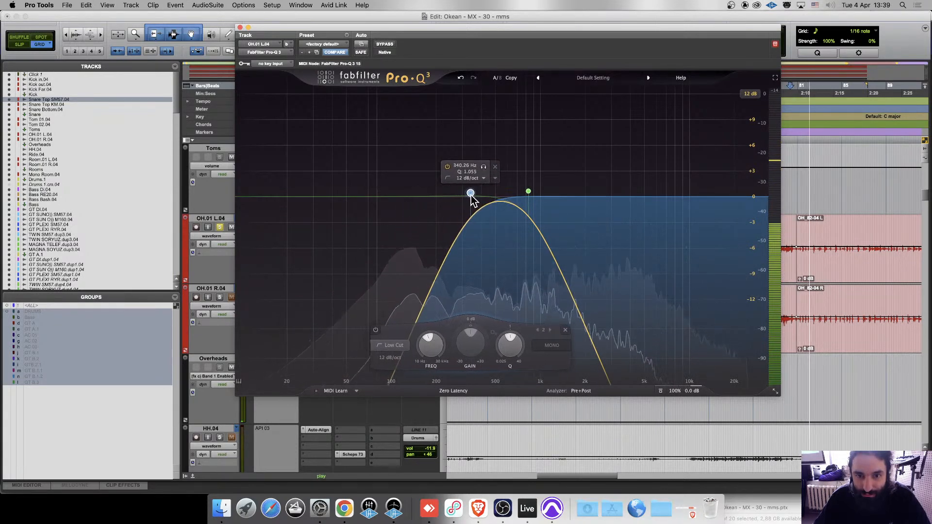
left_click_drag(528, 191, 525, 198)
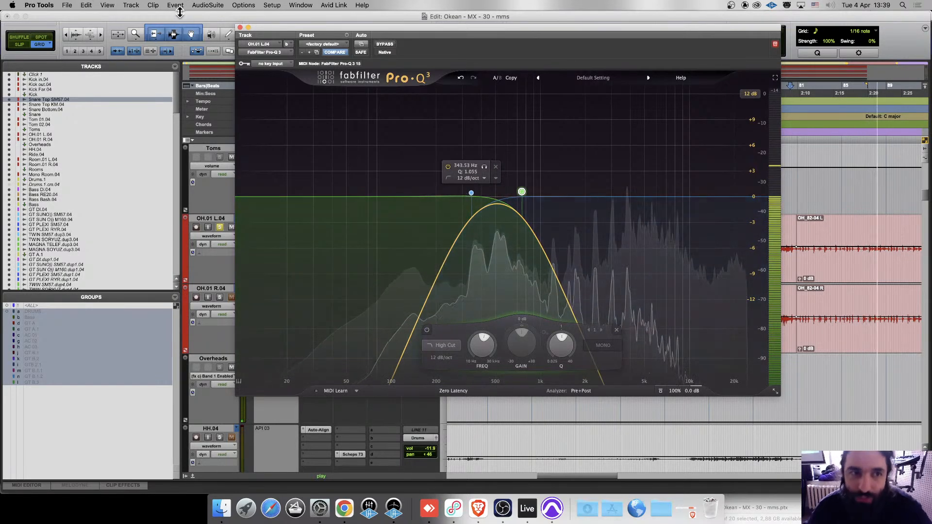
left_click(240, 27)
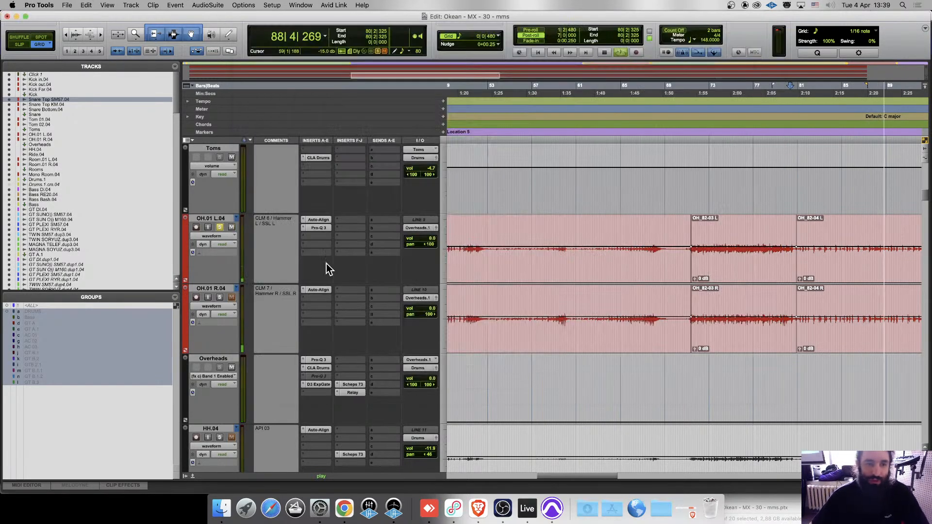
Stop playback and make the Pro-Q 3 insert on the OH.01 L track inactive.
left_click(311, 228, "super")
right_click(316, 233)
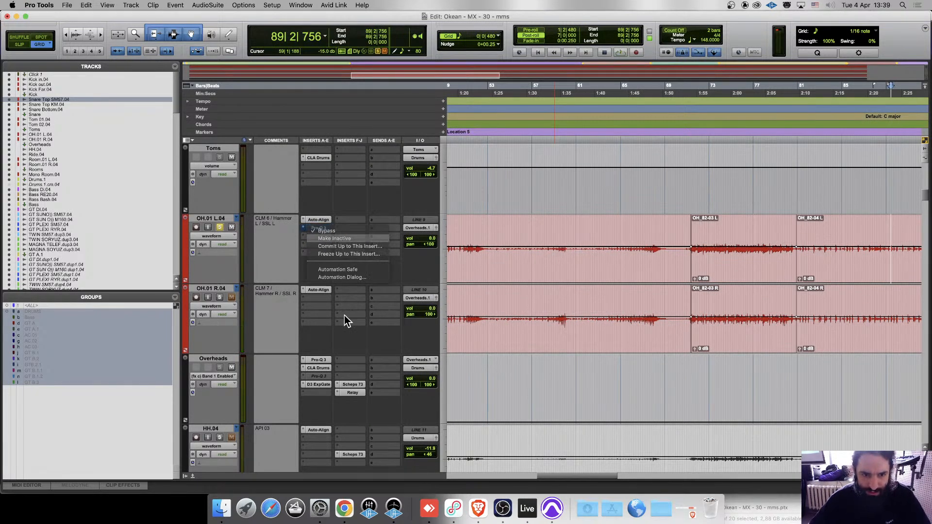
left_click(346, 247)
Open the Overheads expander and set its side-chain HF frequency to 751.7 Hz and LF frequency to 136.0 Hz.
left_click(319, 384)
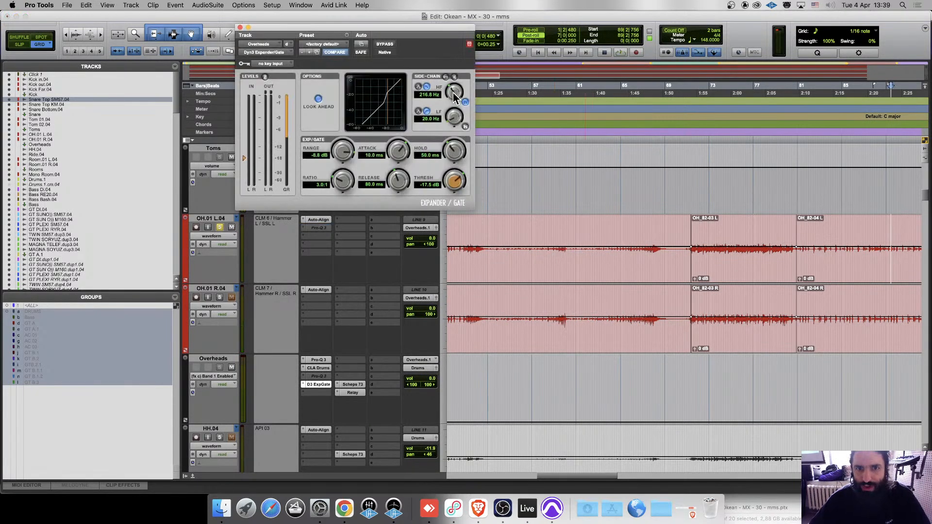
left_click_drag(454, 87, 456, 60)
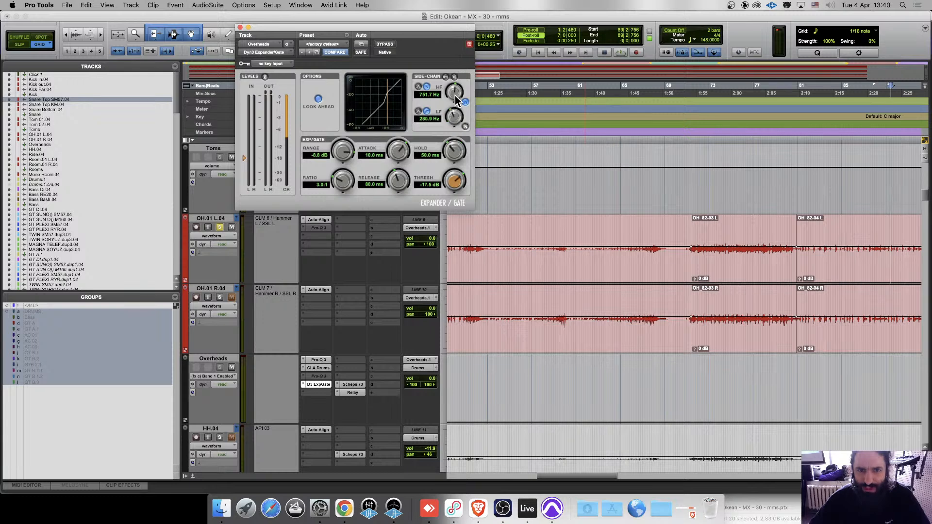
left_click_drag(455, 93, 454, 98)
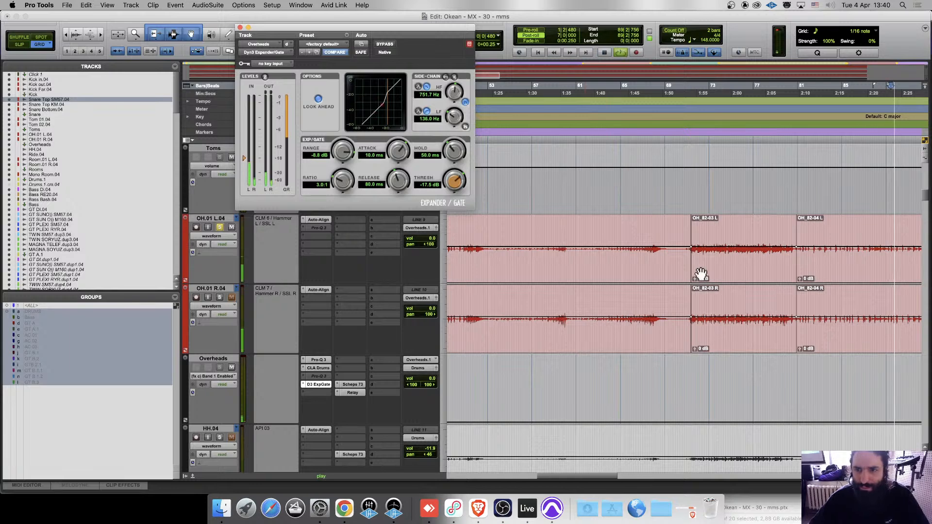
Play the OH_82-03 section, solo the OH.01 R track as well, and lower the expander threshold to -27.2 dB.
left_click(727, 281)
key("space")
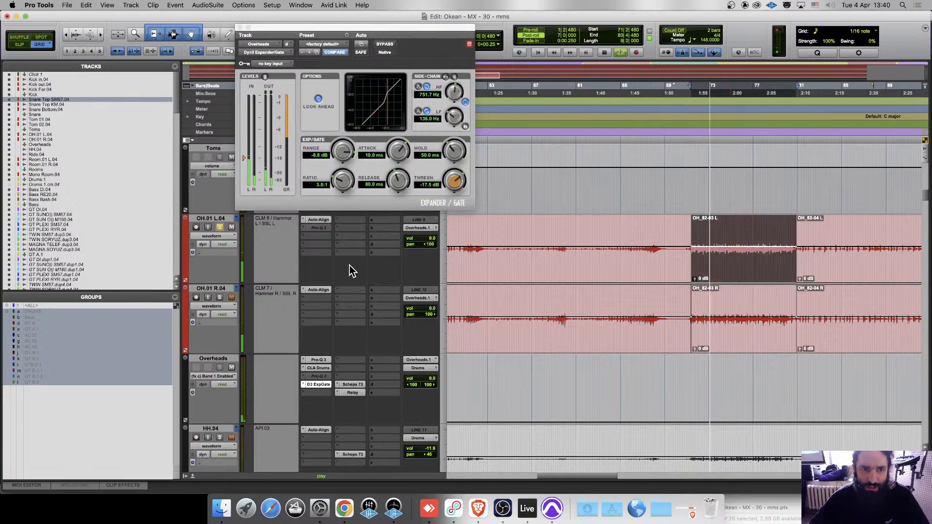
left_click(220, 298)
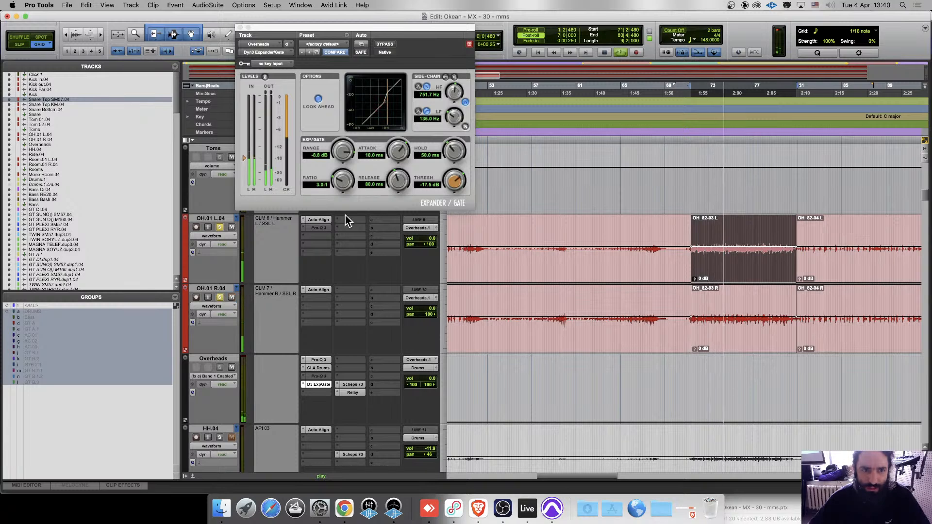
left_click_drag(246, 162, 244, 169)
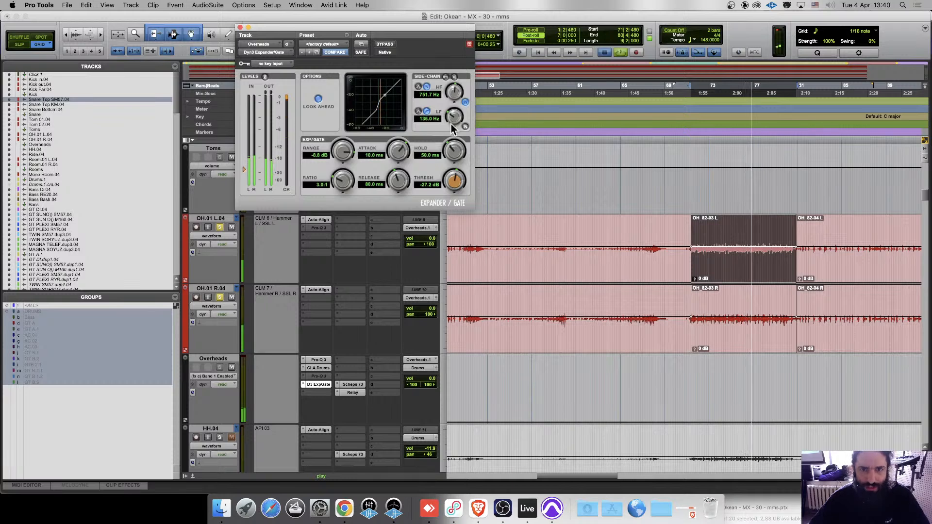
Raise the side-chain LF frequency to 253.2 Hz, audition the OH_82-03 clip, and raise it further to 523.0 Hz.
key("space")
left_click_drag(450, 115, 454, 117)
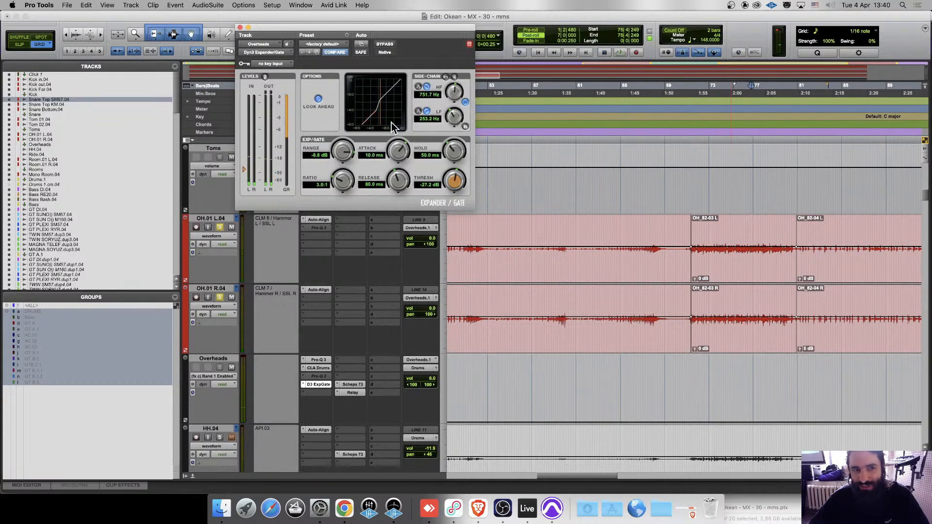
left_click(731, 263)
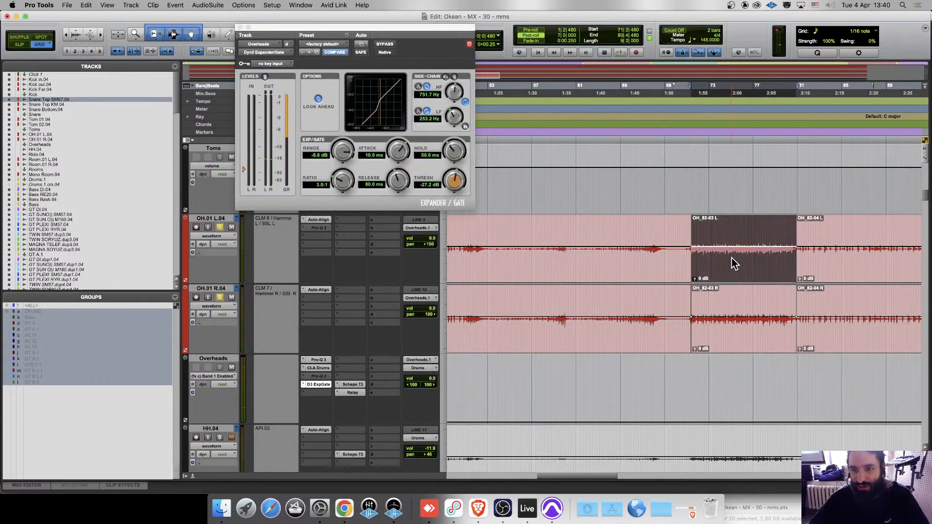
key("space")
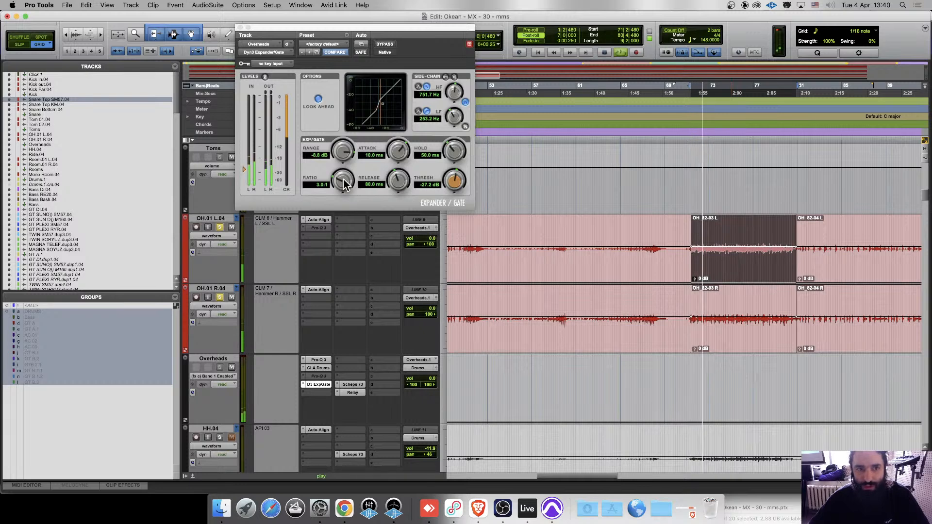
key("space")
left_click_drag(454, 118, 459, 118)
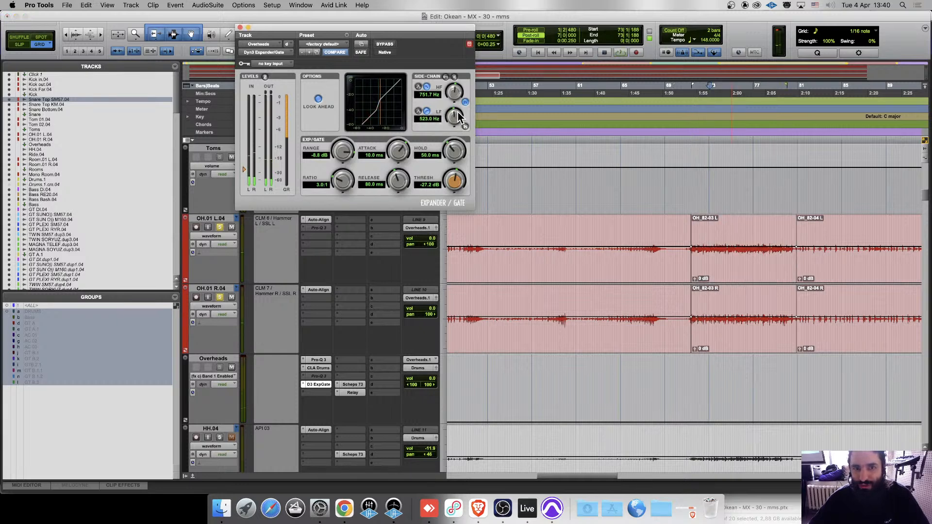
Resume playback and raise the expander threshold to -22.8 dB.
key("space")
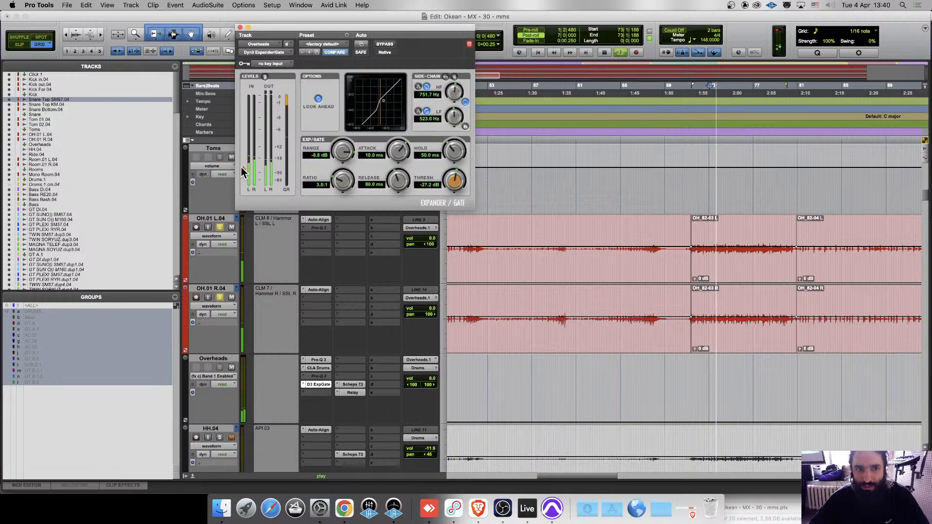
left_click_drag(245, 170, 243, 162)
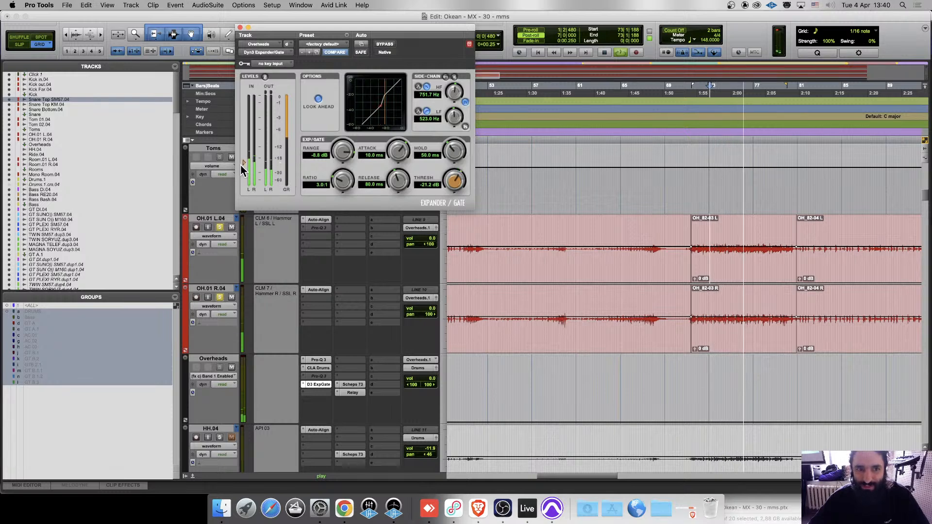
left_click_drag(244, 163, 244, 166)
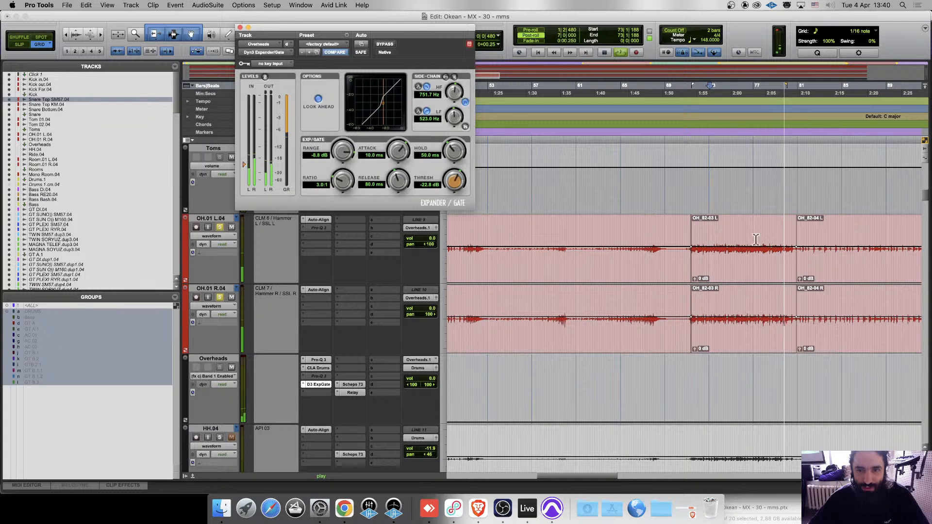
Replay the OH_82-03 section, enable the side-chain LF filter, and lower the expander threshold to -26.8 dB.
double_click(742, 275)
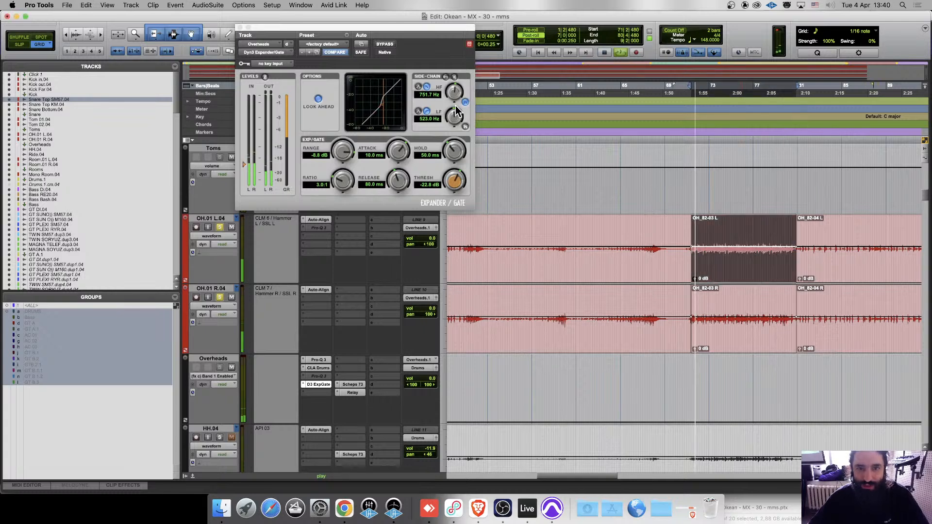
key("space")
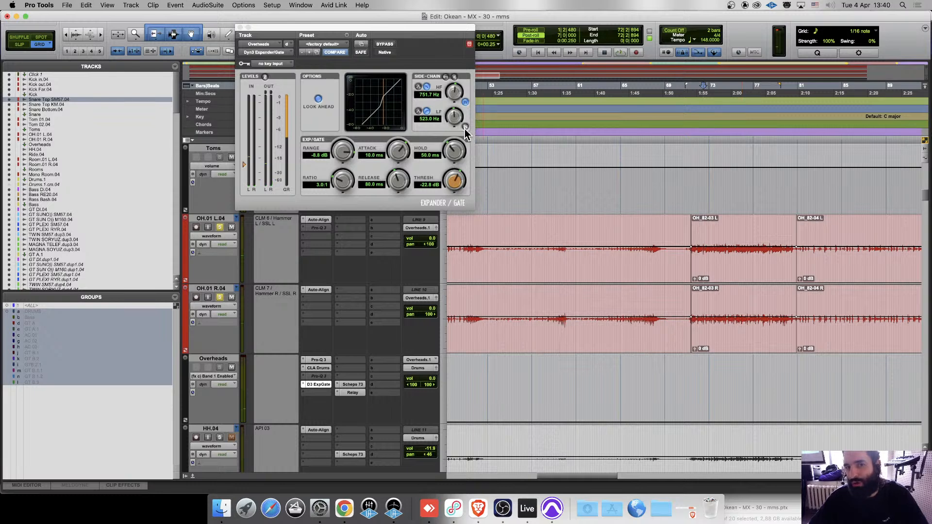
left_click(470, 126)
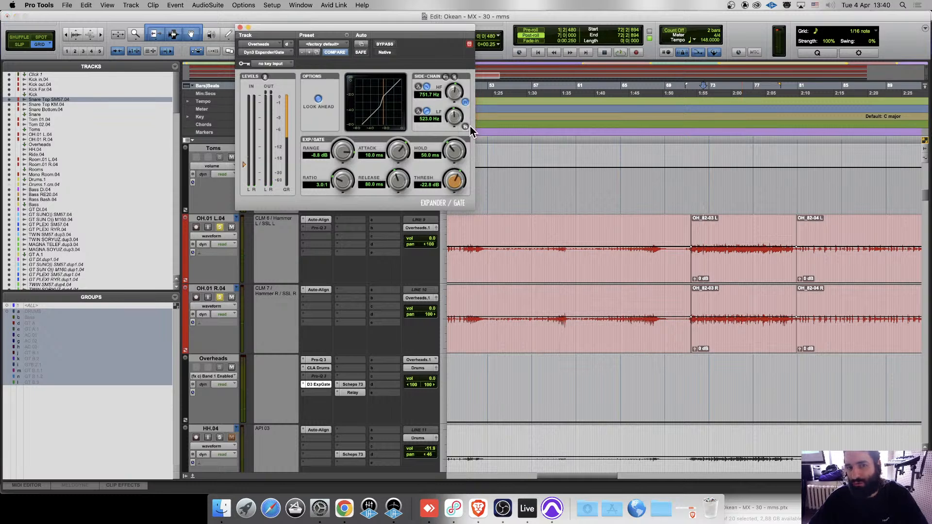
key("space")
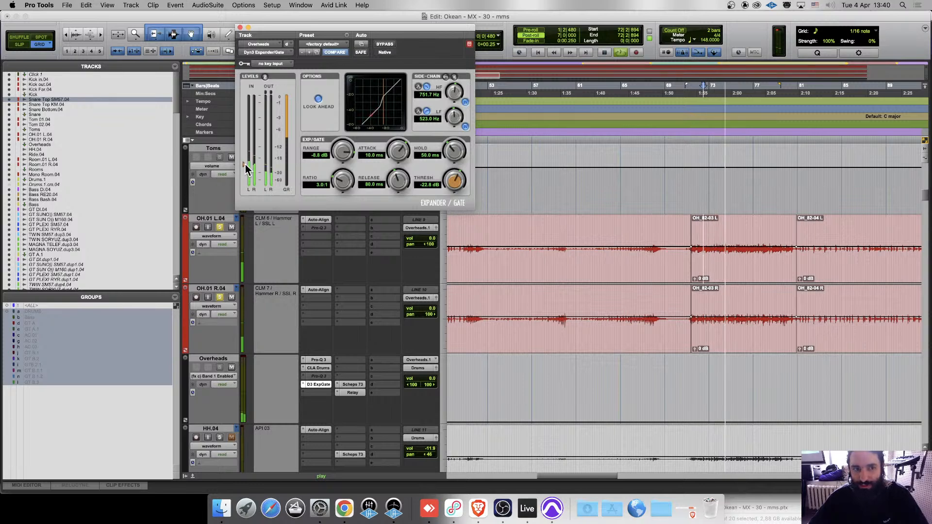
left_click_drag(245, 164, 244, 175)
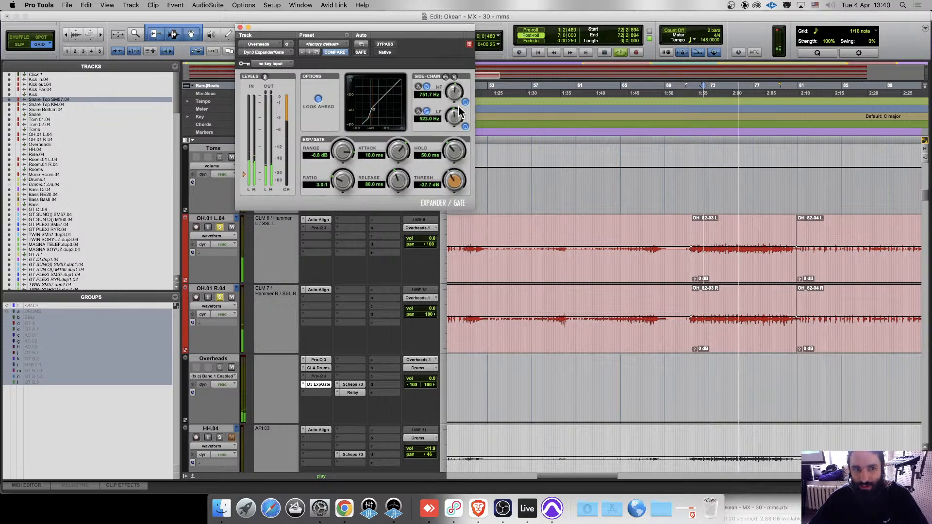
key("space")
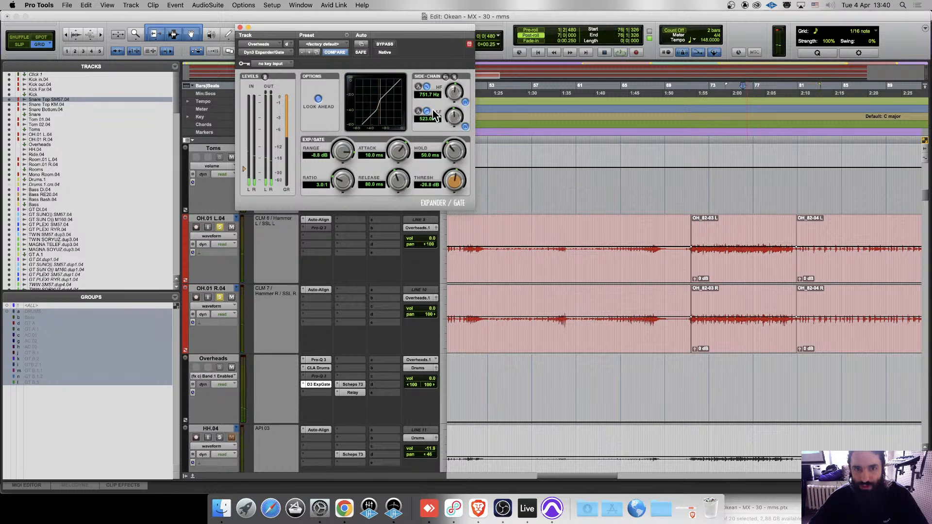
During playback, lower the side-chain LF frequency to 290.8 Hz and the expander threshold to -32.1 dB.
key("space")
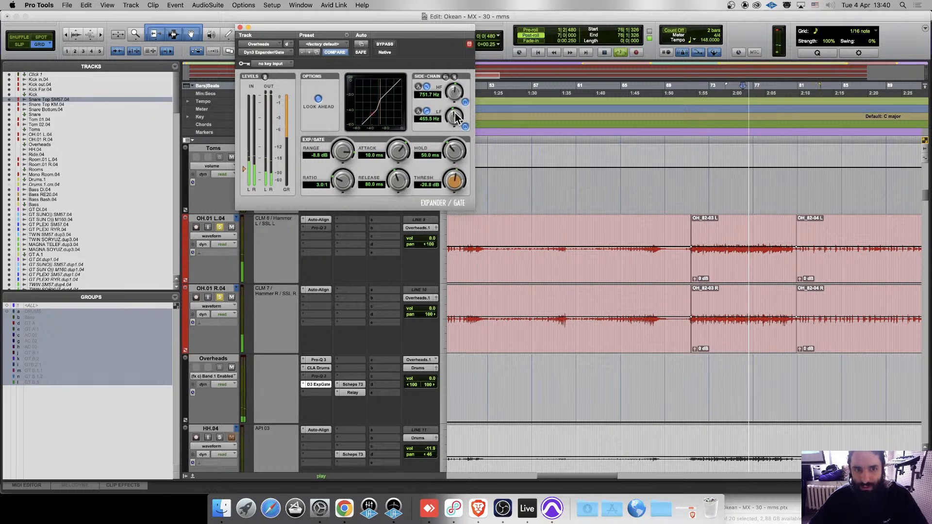
left_click_drag(455, 112, 455, 121)
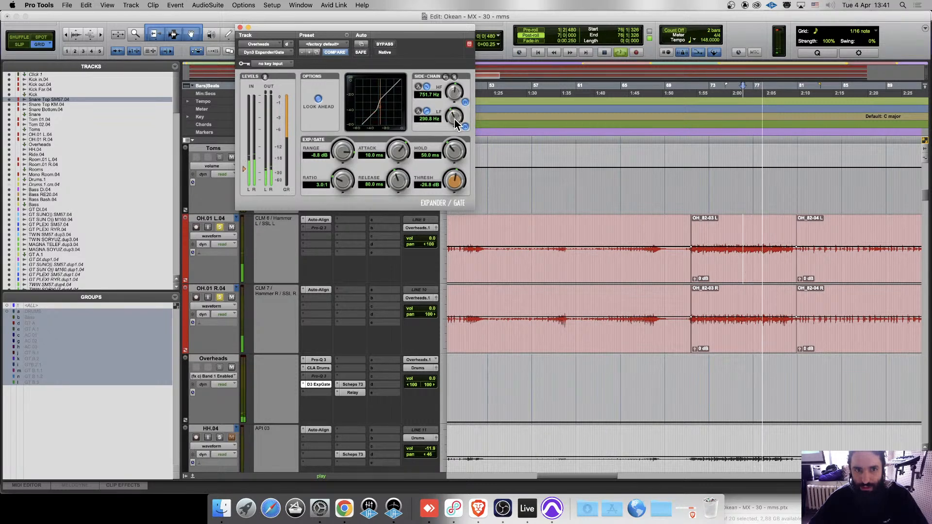
left_click_drag(243, 169, 243, 173)
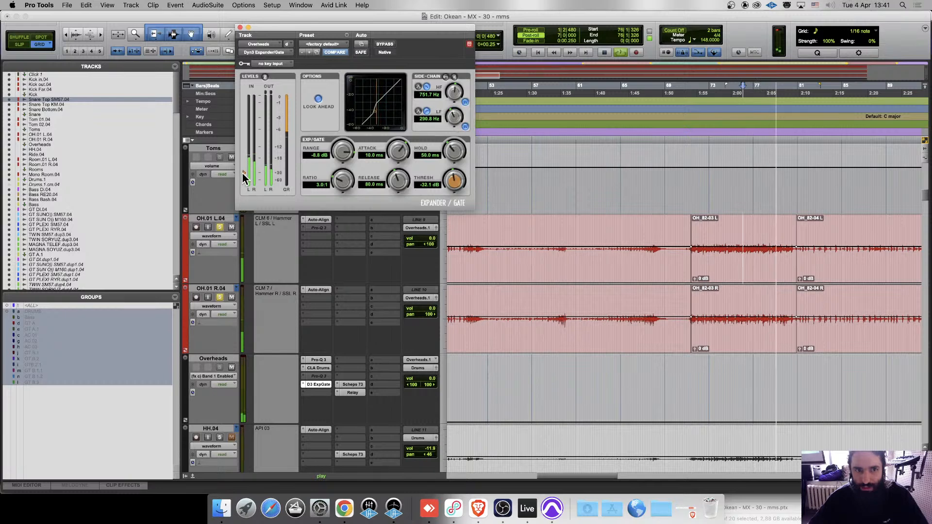
key("space")
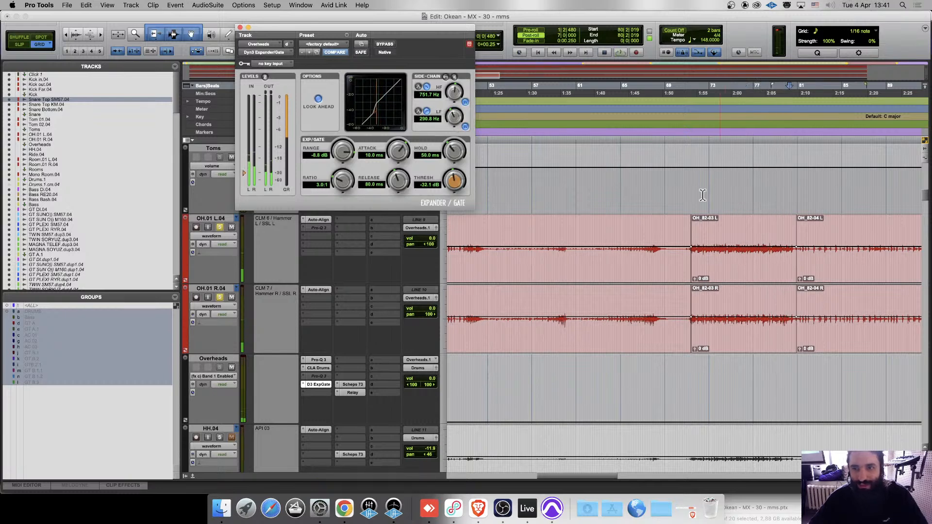
Replay the OH_82-03 overhead clip from its start to audition the expander with the filtered side-chain.
left_click(733, 272)
key("space")
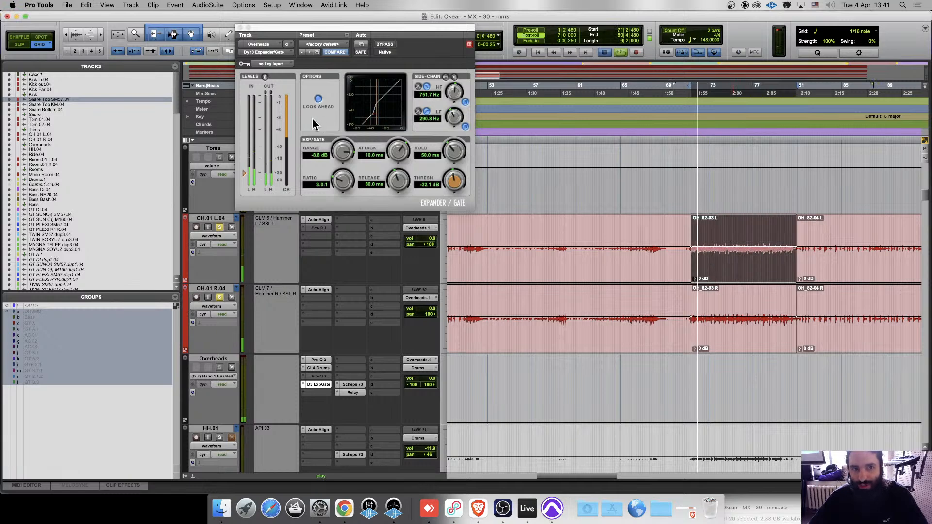
key("space")
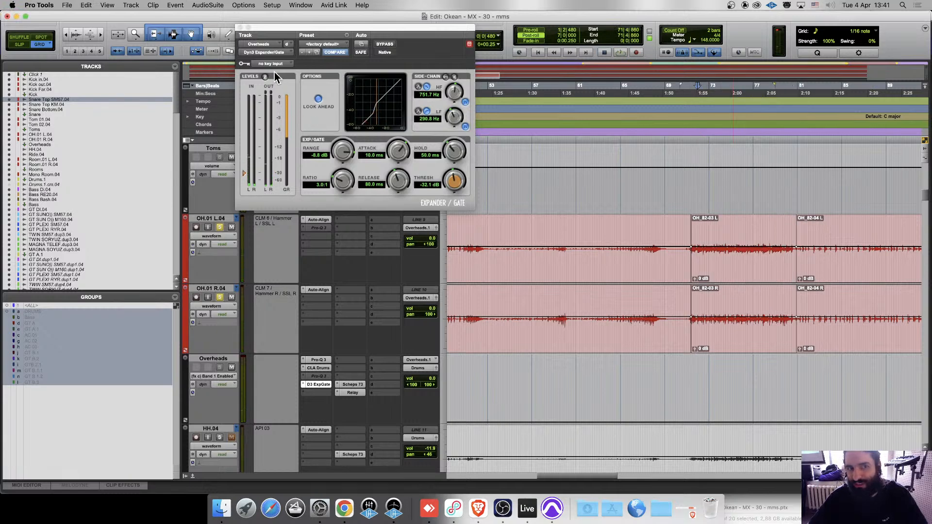
left_click(722, 274)
key("space")
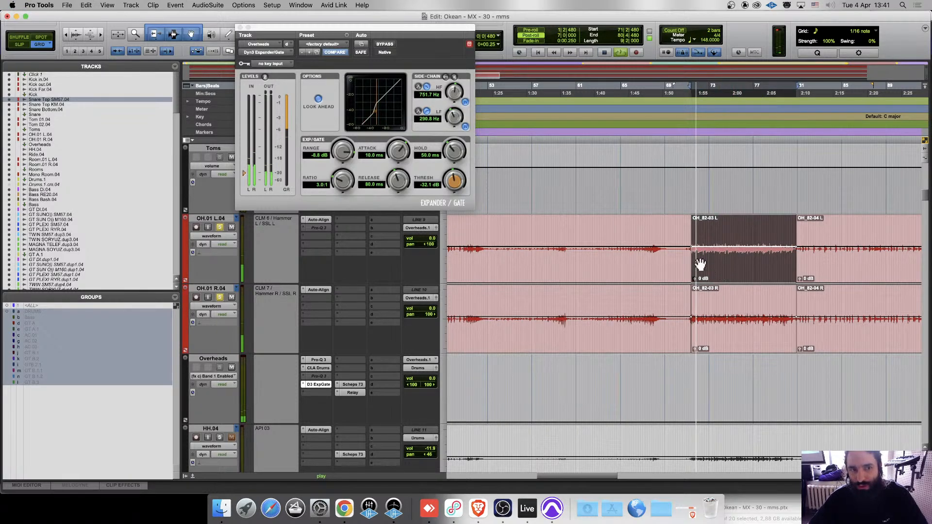
Reduce the expander range to -3.8 dB and lower the side-chain HF frequency to 600.5 Hz while auditioning the overheads.
mouse_move(352, 164)
left_mouse_down()
mouse_move(339, 141)
mouse_move(342, 154)
left_mouse_up()
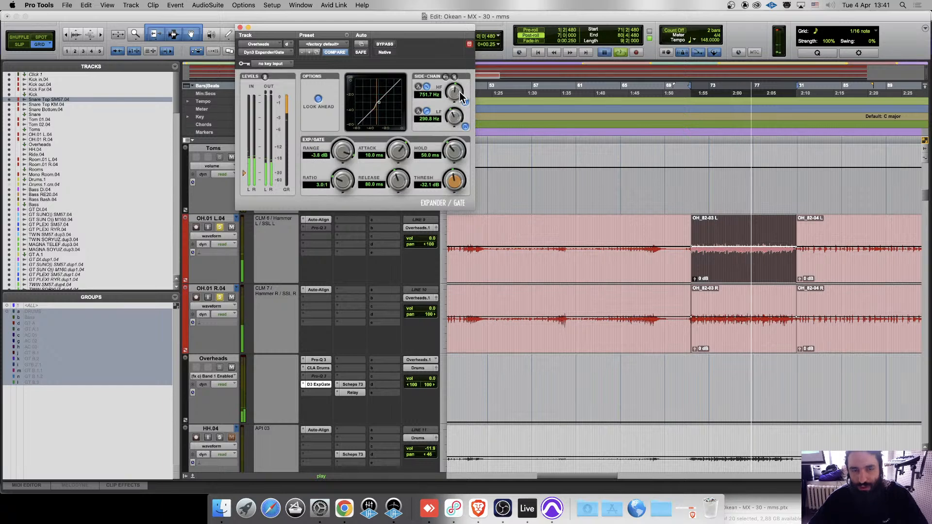
key("space")
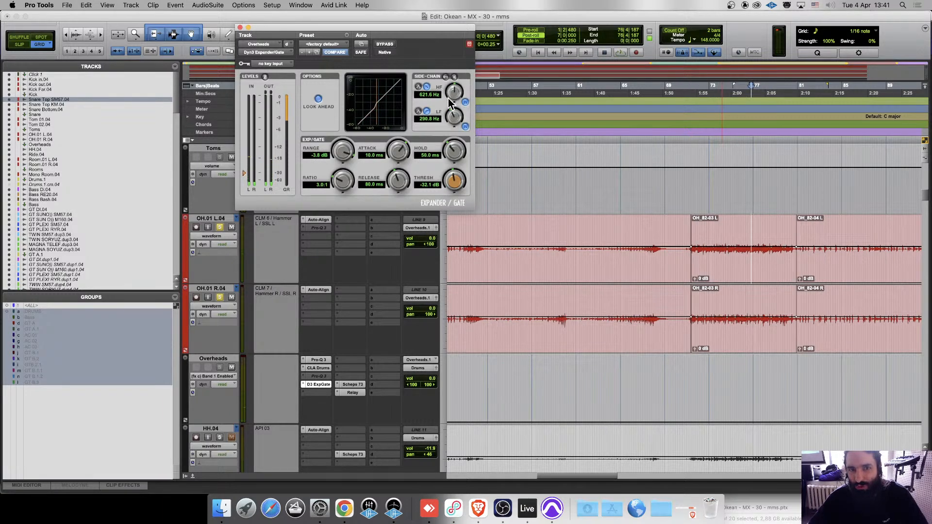
key("space")
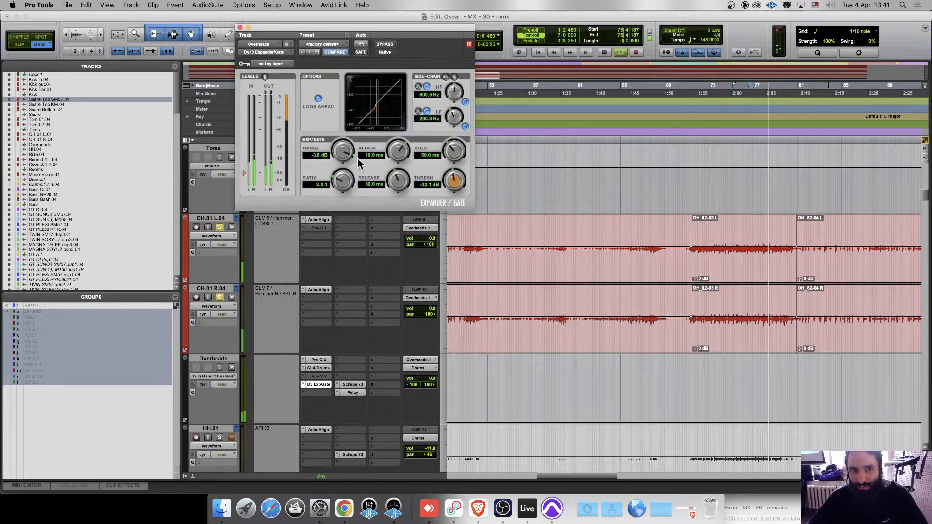
Set the expander ratio to 12.0:1 and the range to -16.6 dB, and resume playback.
left_click_drag(345, 179, 345, 176)
key("space")
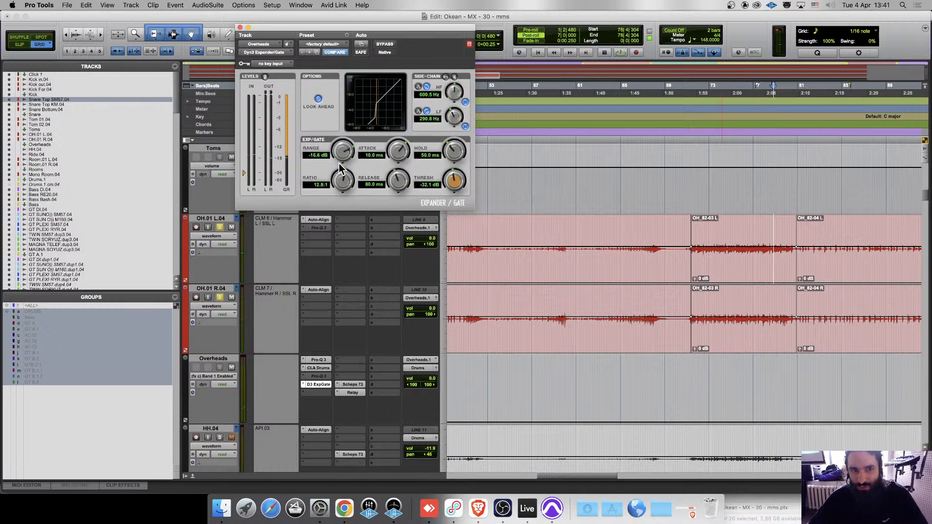
key("space")
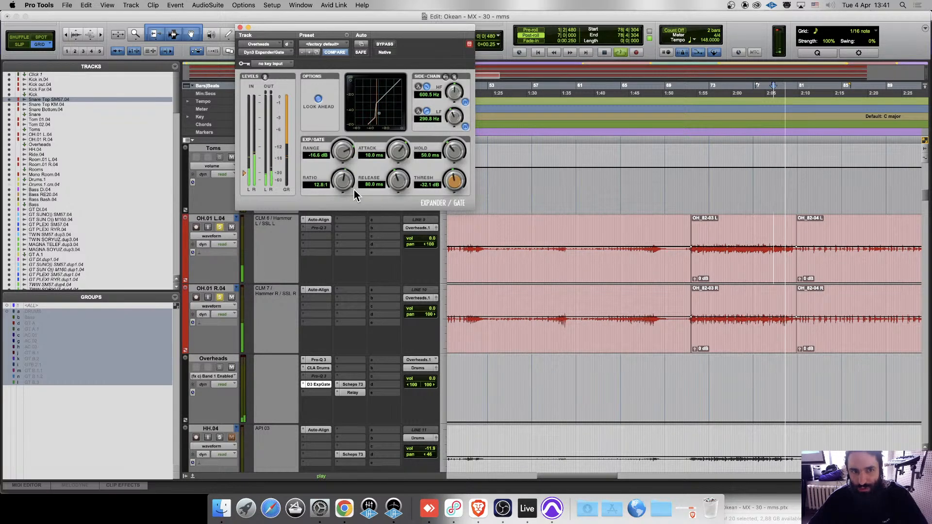
Lower the expander ratio to 1.5:1 and replay the OH_82-03 R clip from its start.
left_click_drag(354, 190, 344, 202)
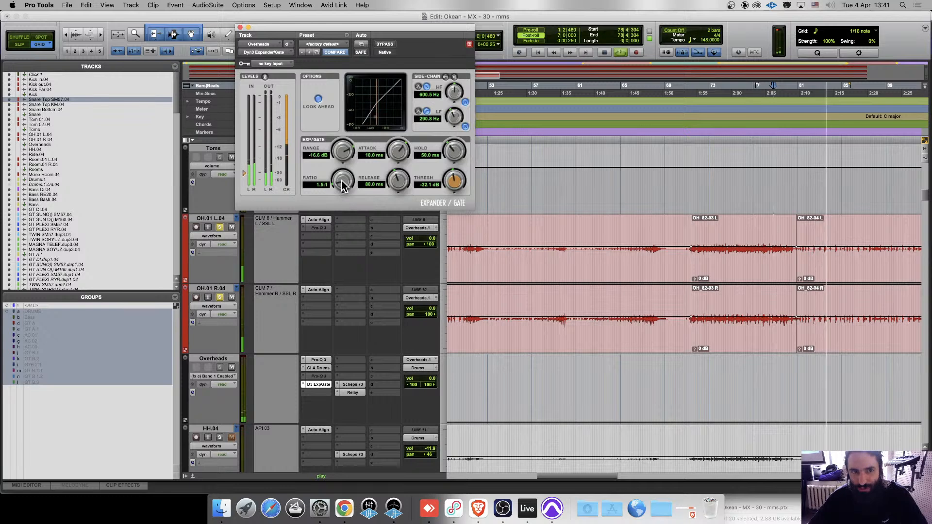
left_click(723, 330)
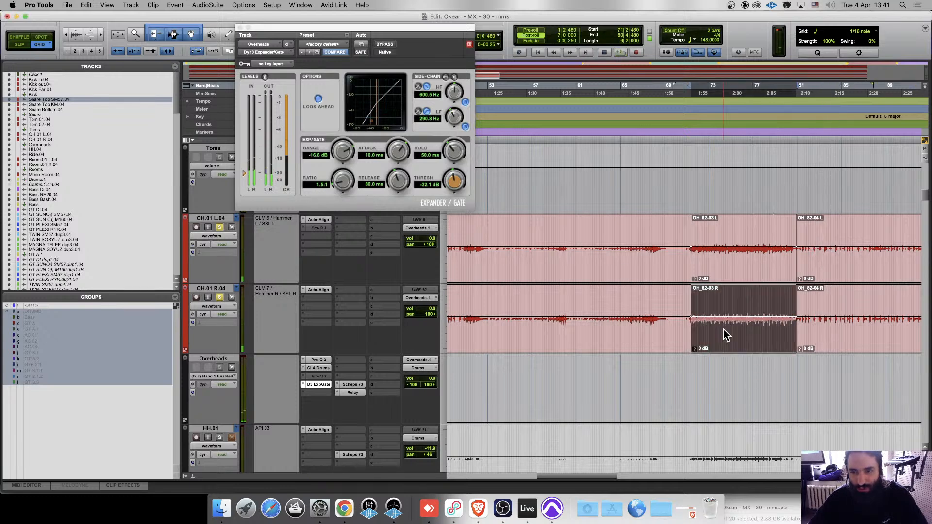
key("space")
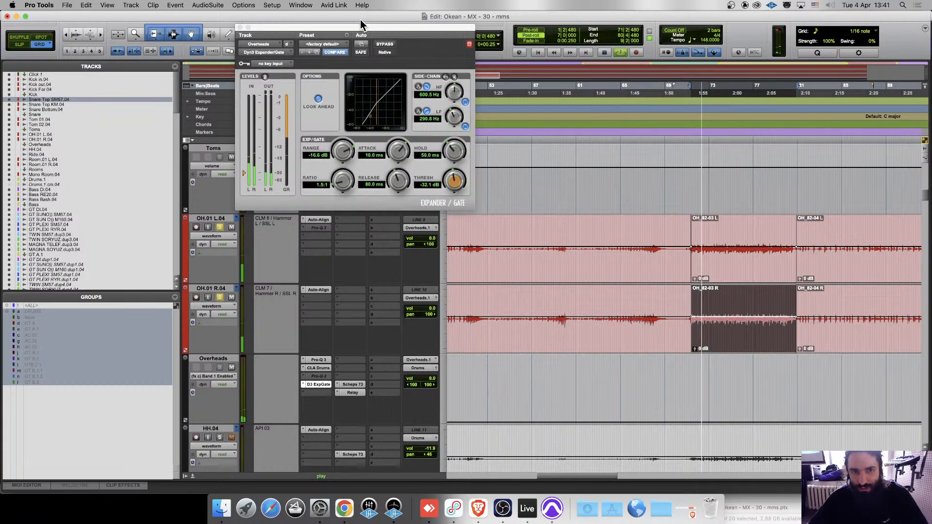
Lengthen the expander release to 169.7 ms while replaying the OH_82-03 R clip.
key("space")
left_click_drag(406, 184, 405, 171)
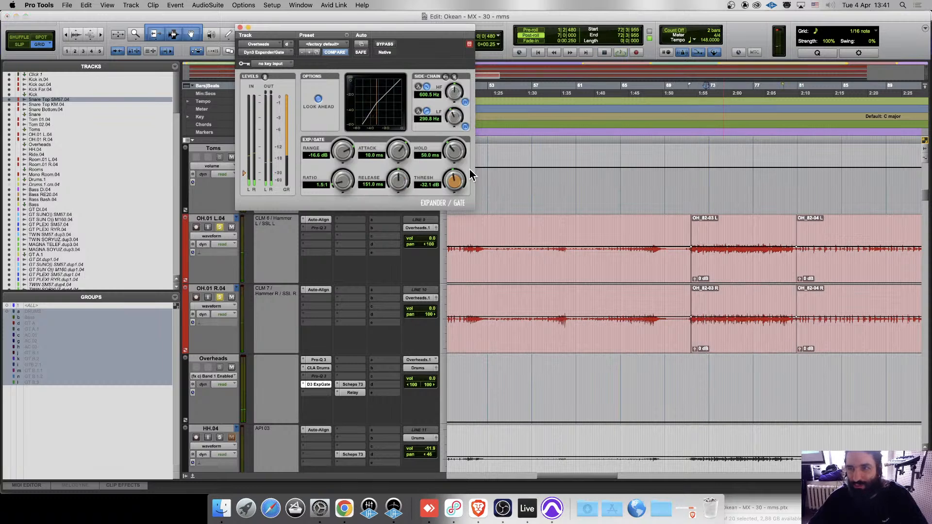
left_click(751, 318)
left_click(749, 337)
key("space")
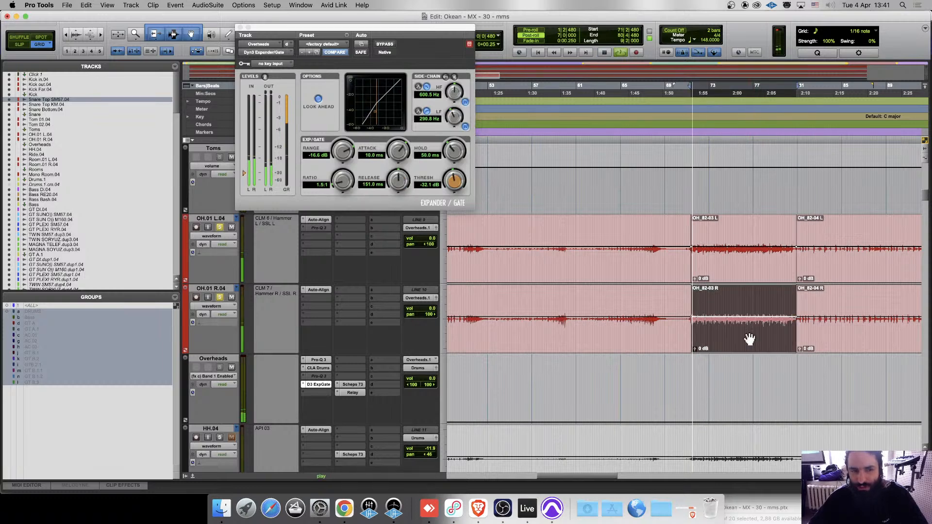
left_click_drag(401, 191, 387, 183)
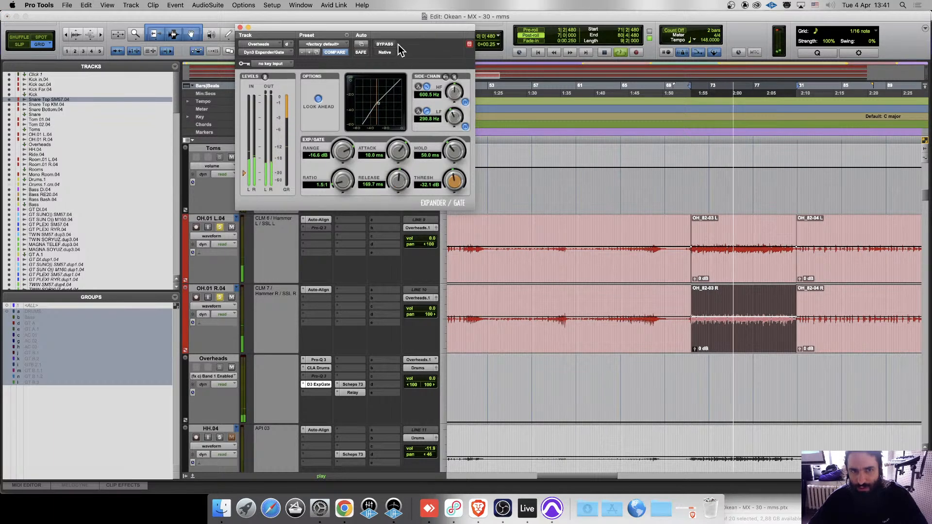
Compare the overheads with the expander bypassed and active, replaying from the start of the OH_82-03 section.
left_click(384, 44)
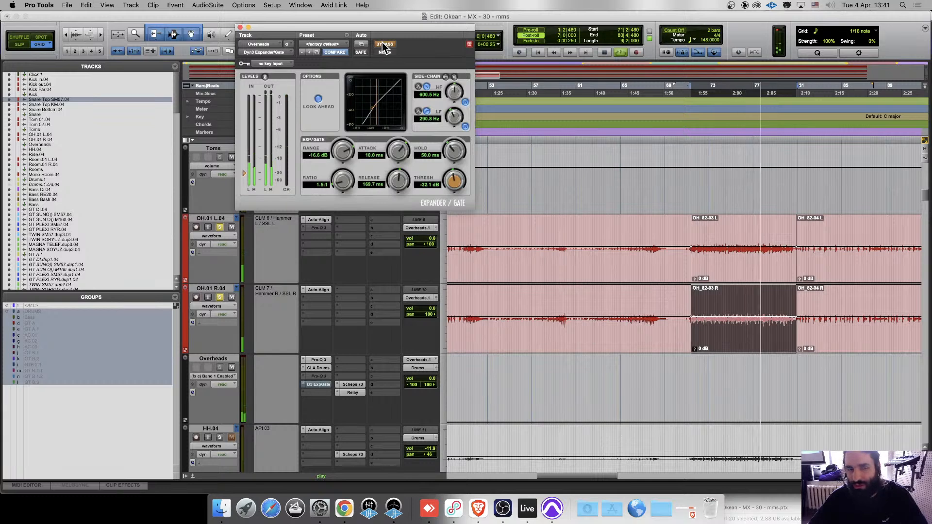
left_click(384, 44)
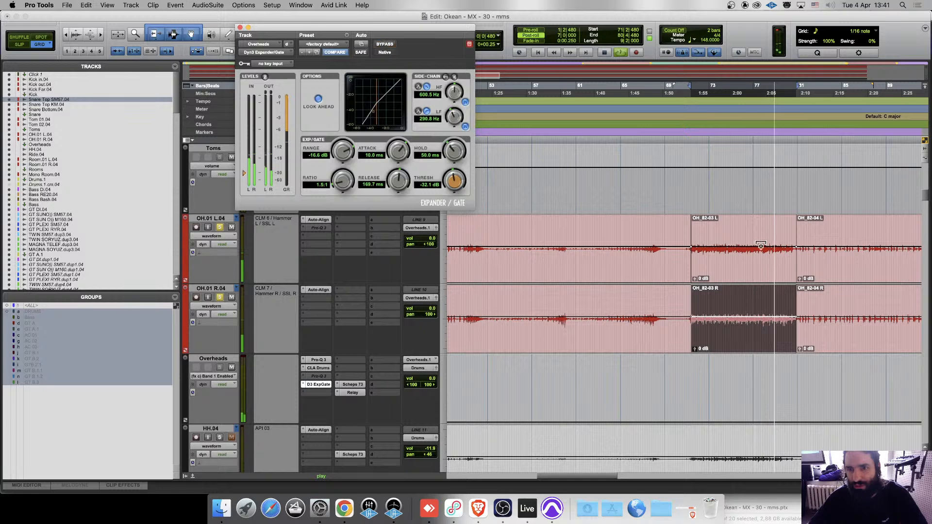
left_click(691, 186)
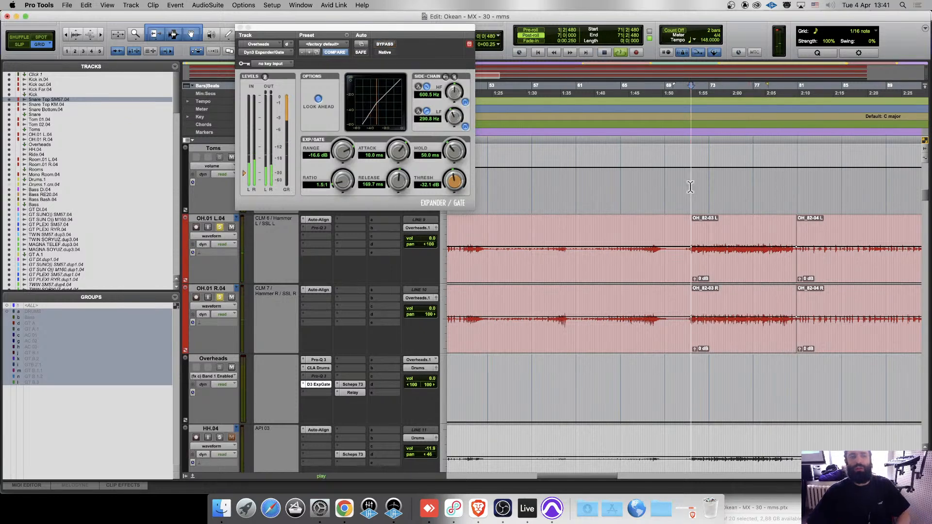
left_click(391, 41)
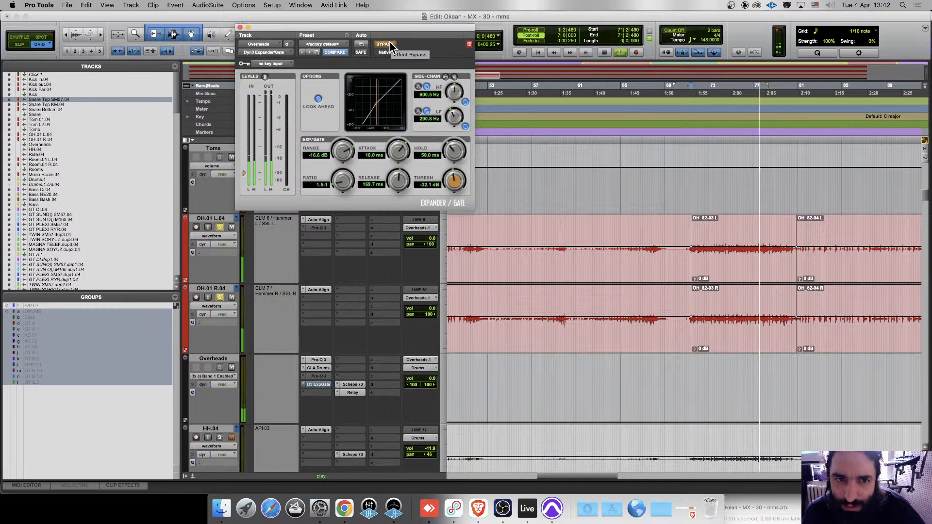
left_click(390, 43)
Shorten the expander hold to 24.8 ms and audition the change with a short playback.
key("space")
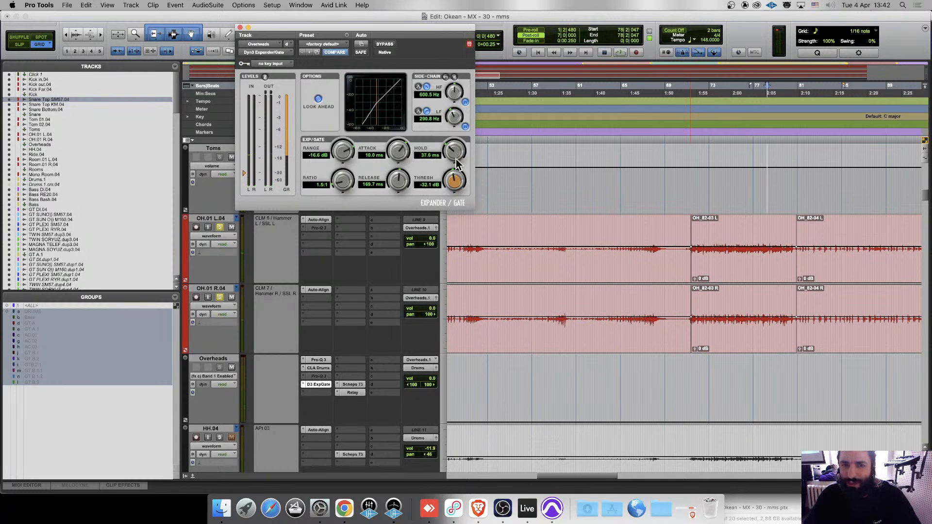
key("space")
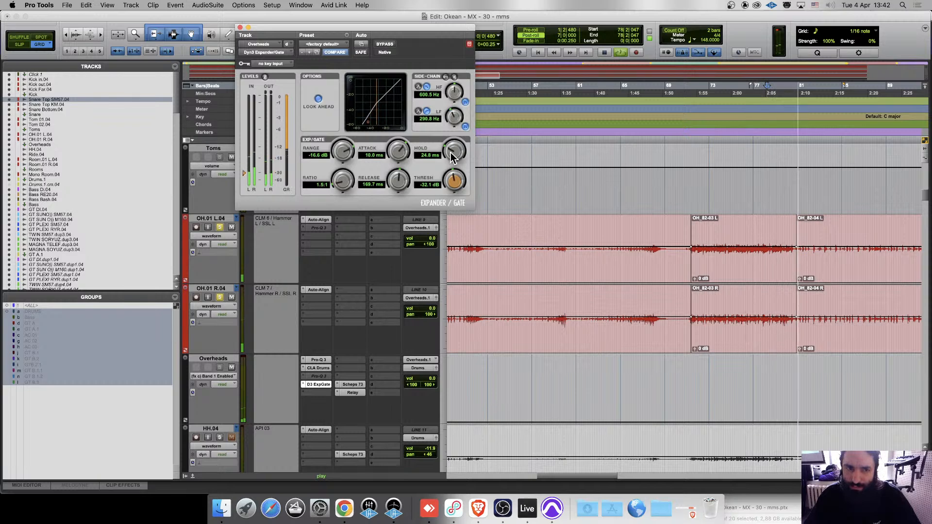
key("space")
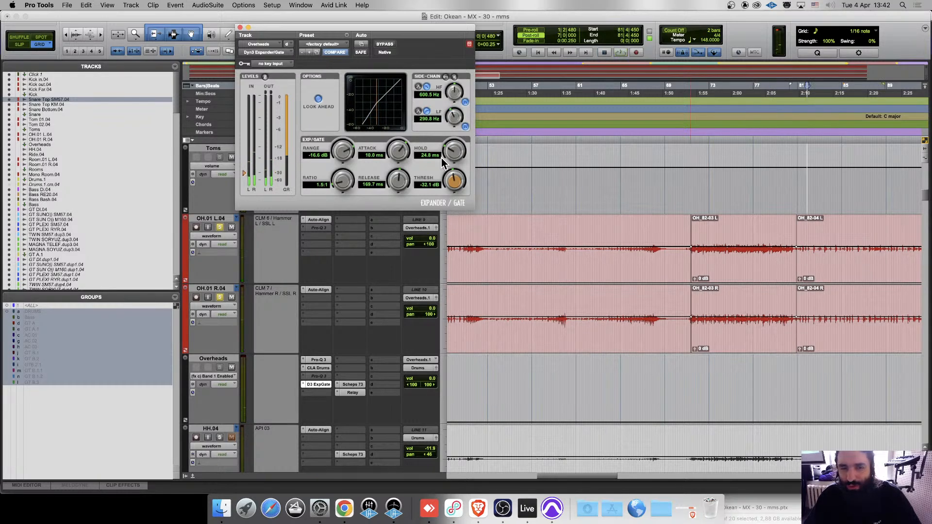
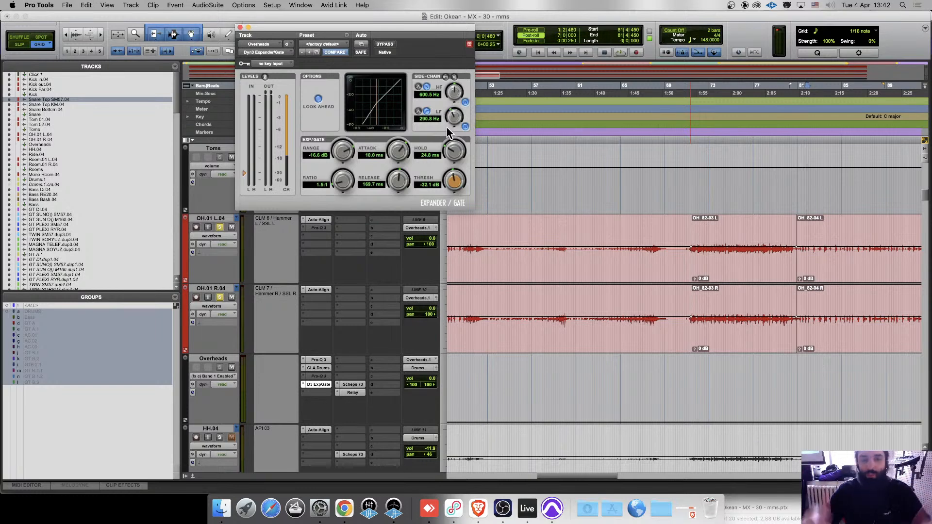
Replay the OH_82-03 L clip and briefly bypass the expander to compare it with the shorter hold.
left_click(737, 279)
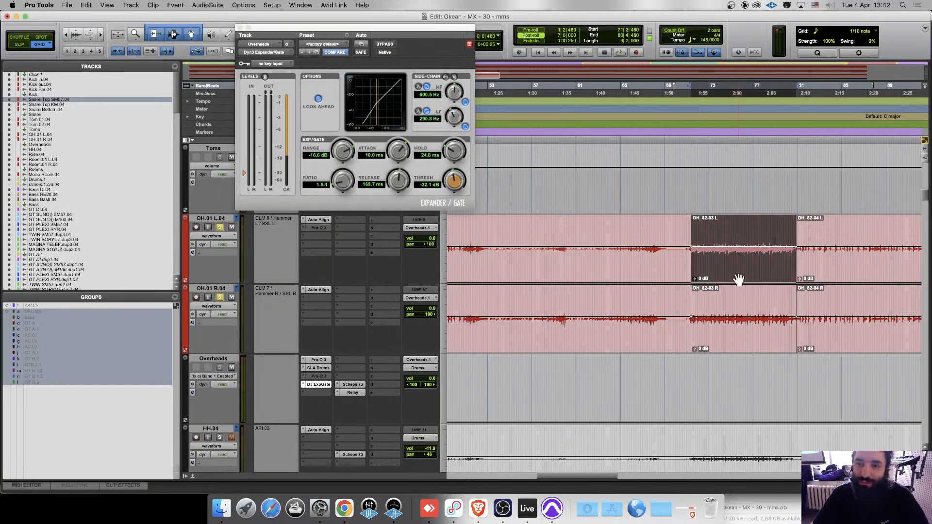
key("space")
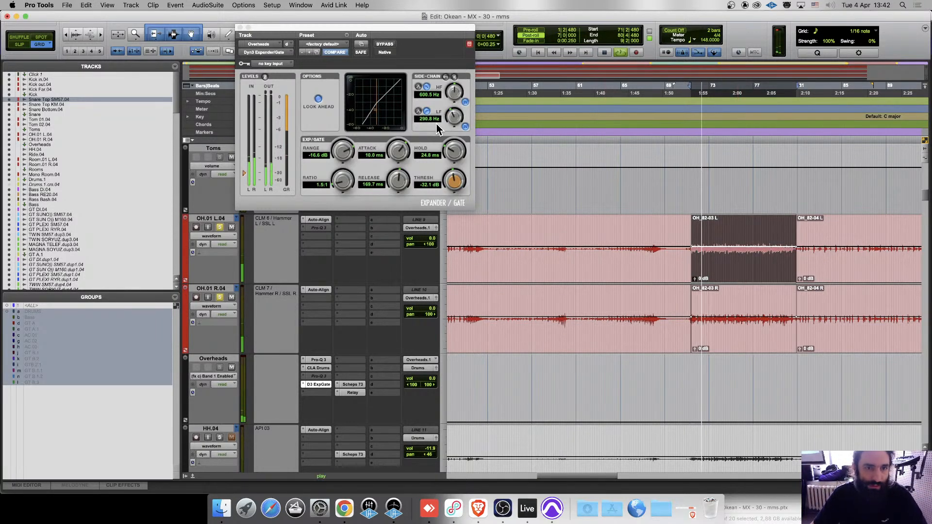
left_click(382, 43)
left_click(382, 43)
key("space")
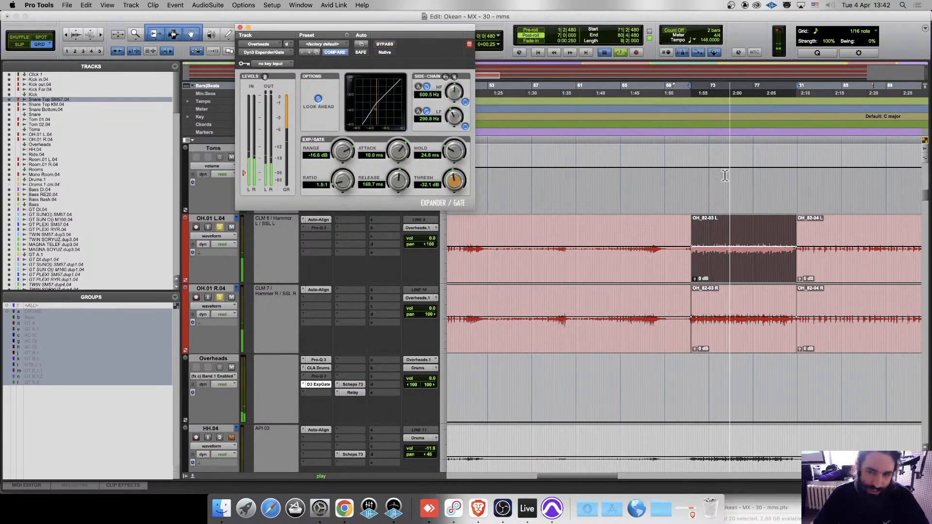
Zoom out the timeline and select the OH_82-03 L overhead clip to examine its section against the neighbouring drum tracks.
left_click(673, 182)
key("r")
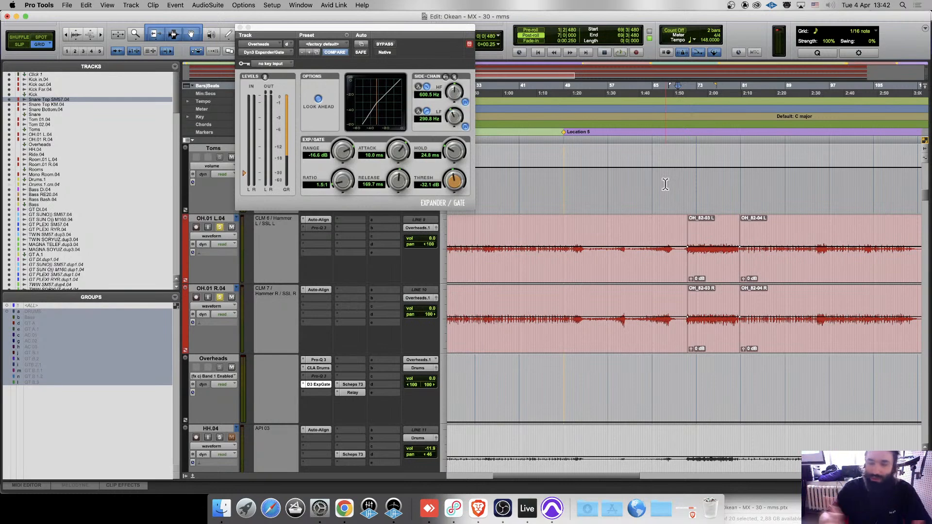
left_click(712, 278)
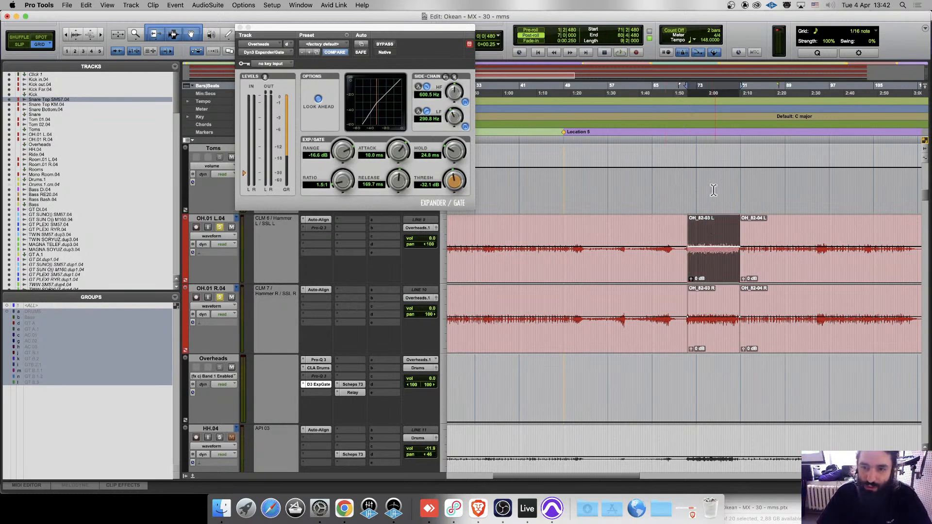
scroll(698, 189, "up", 3)
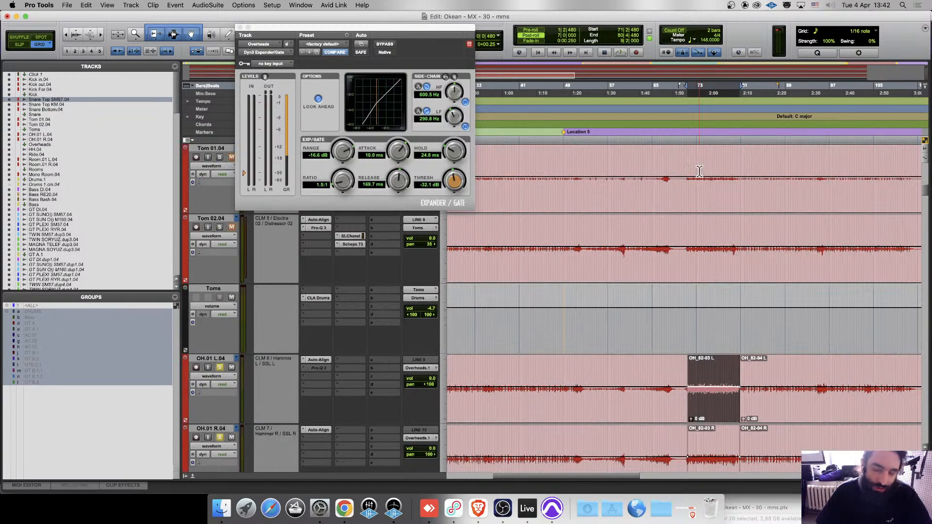
scroll(710, 271, "down", 4)
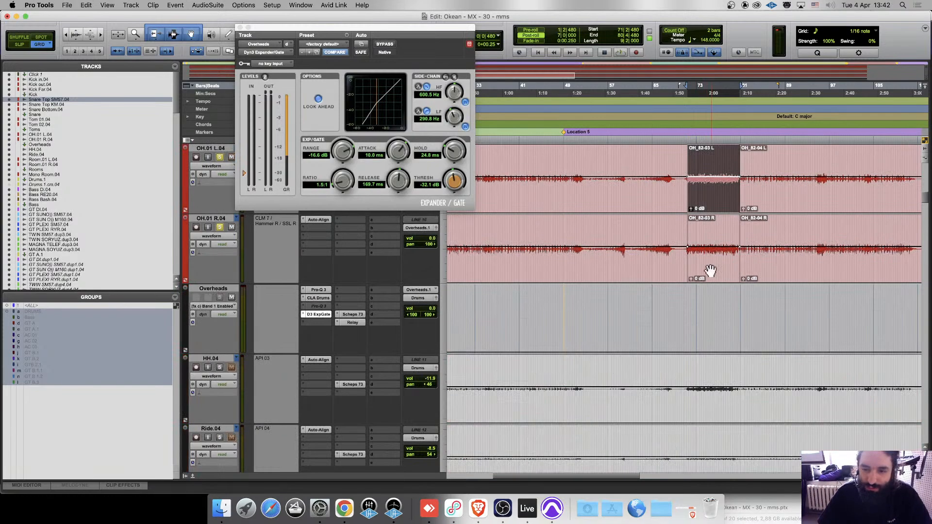
left_click(712, 275)
left_click(705, 207)
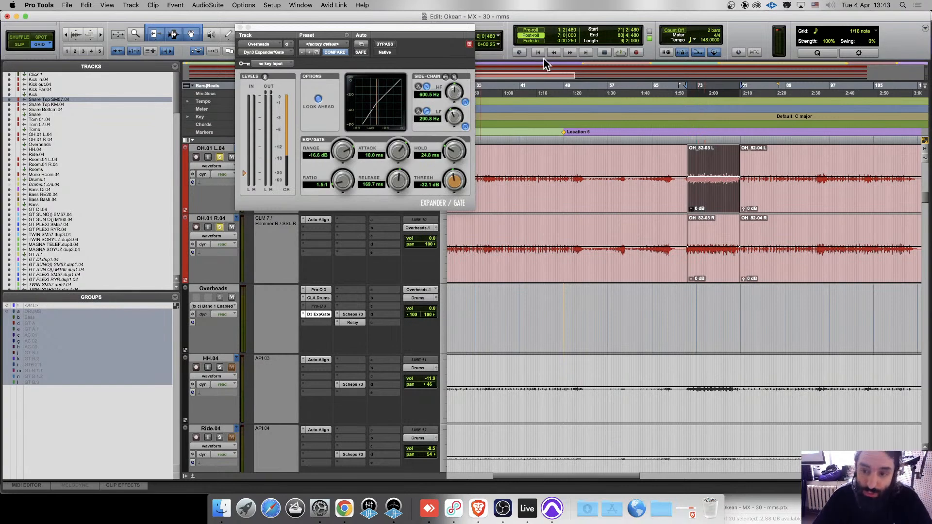
Close the expander window and copy the Overheads track's D3 ExpGate insert to the Rooms track.
left_click(240, 28)
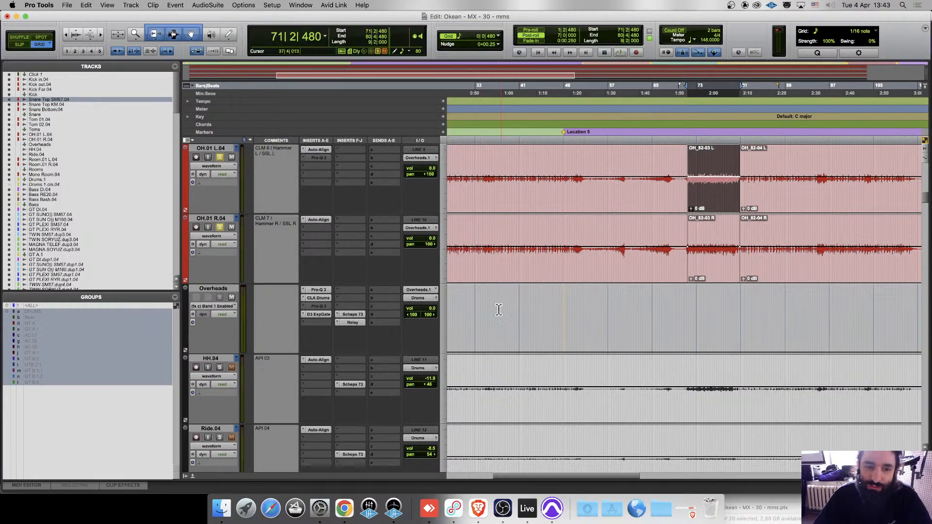
scroll(347, 251, "down", 3)
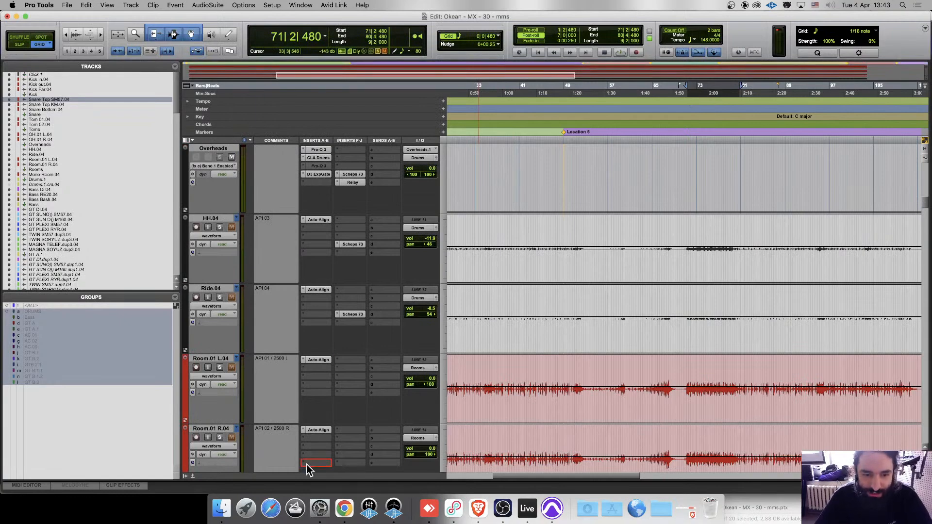
scroll(311, 467, "down", 3)
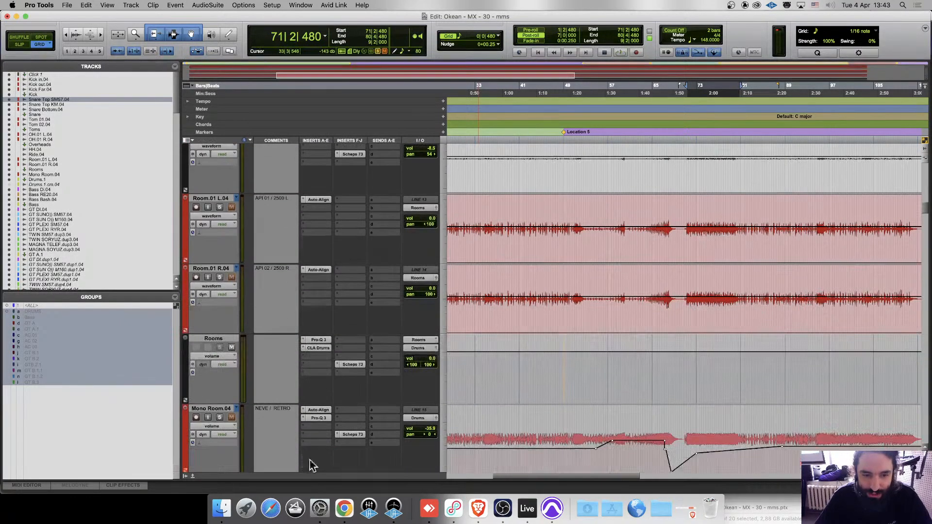
Solo the Room.01 L and R tracks and play from bar 71 with the Rooms track's expander open.
left_click(685, 207)
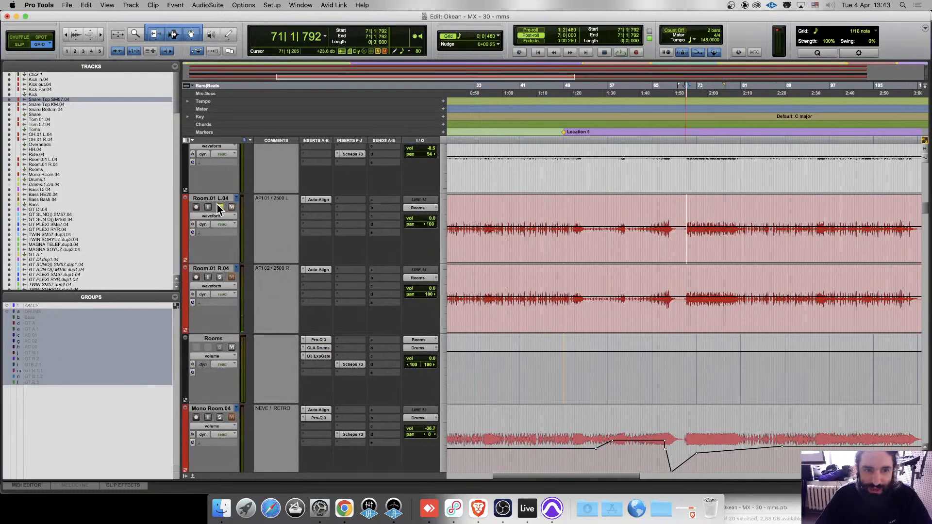
scroll(240, 272, "up", 7)
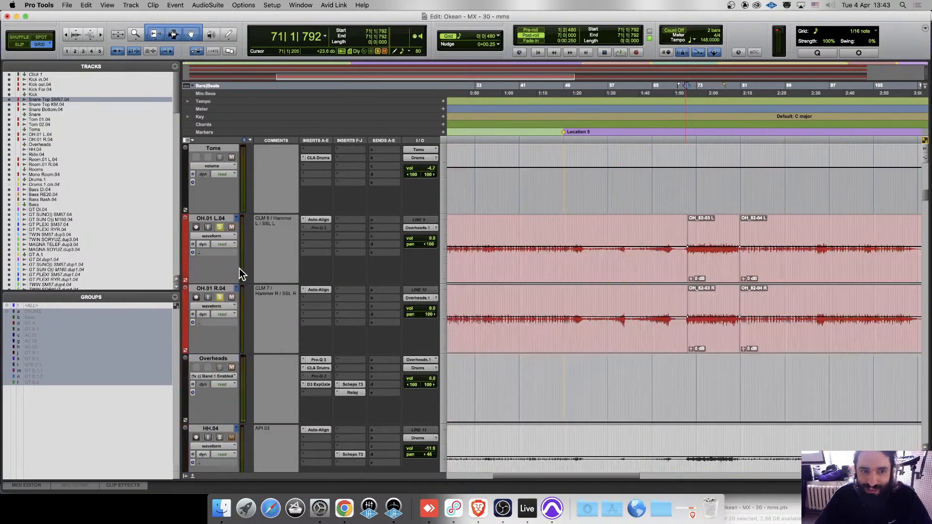
scroll(367, 266, "down", 3)
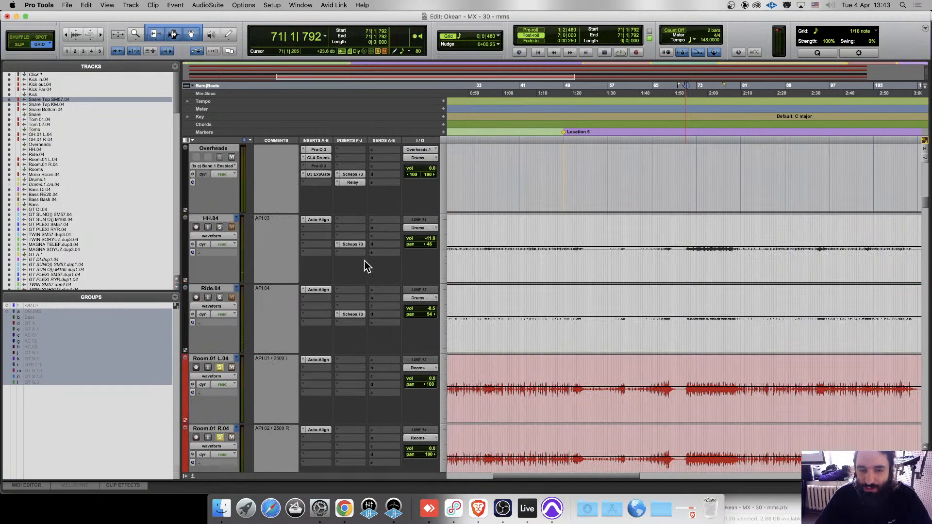
scroll(278, 227, "down", 5)
key("space")
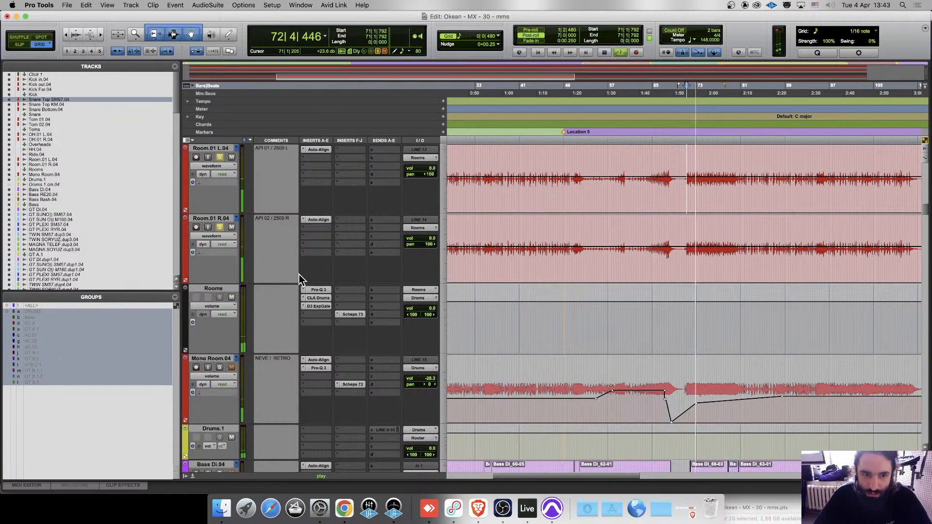
left_click(319, 306)
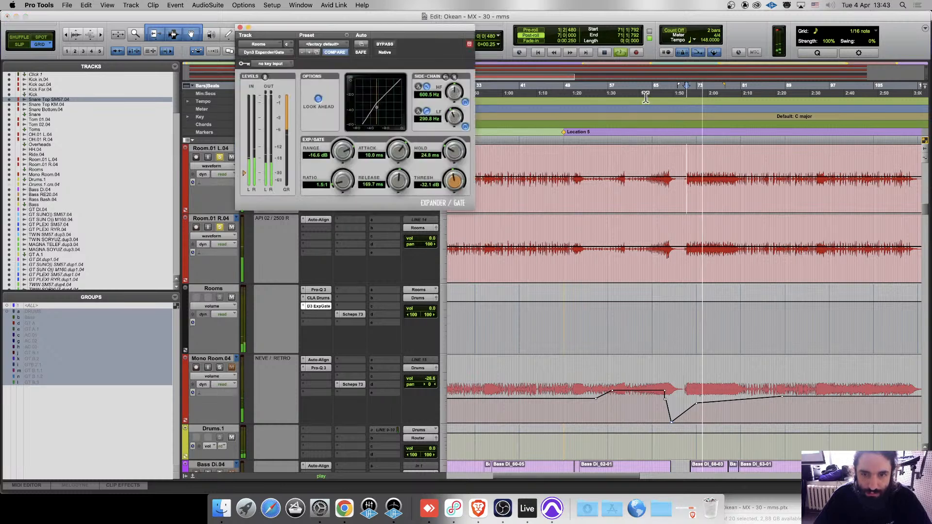
Replay the soloed room mics and raise the Rooms expander's threshold to -18.0 dB.
key("space")
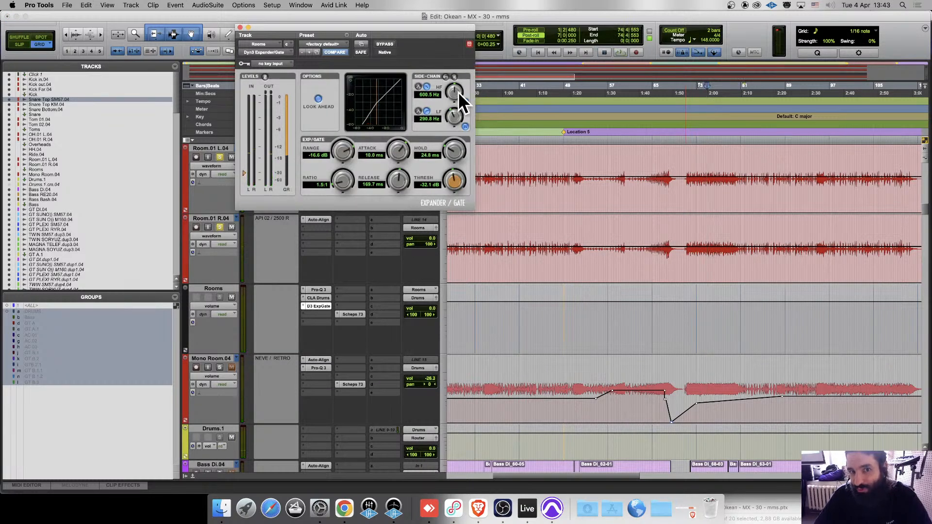
key("space")
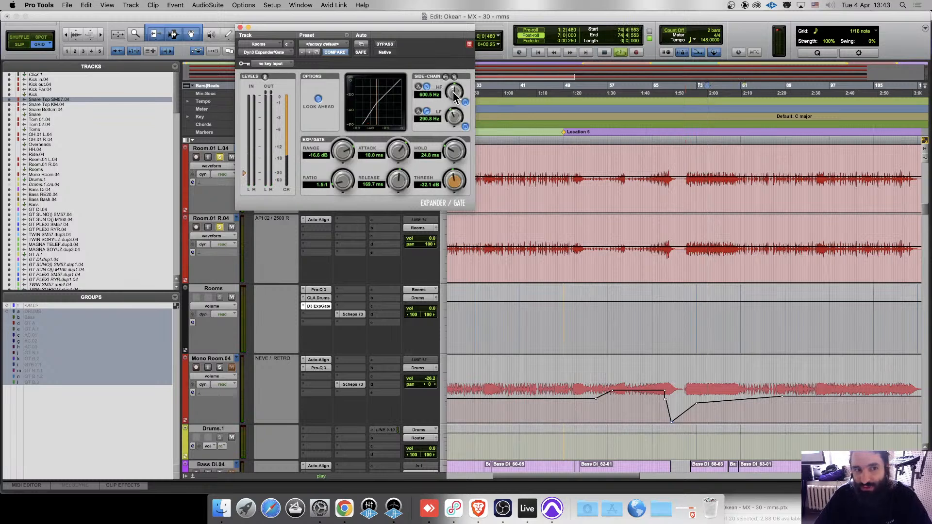
left_click_drag(244, 173, 244, 159)
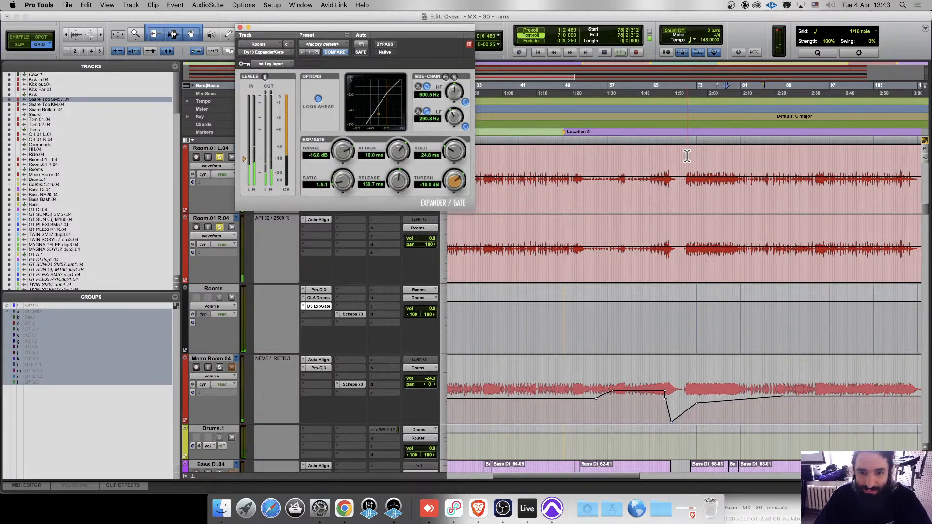
Separate the section from about bar 71 to bar 80 into its own clips on both Room.01 tracks.
left_click(688, 179)
left_click_drag(684, 161, 734, 227)
key("super+e")
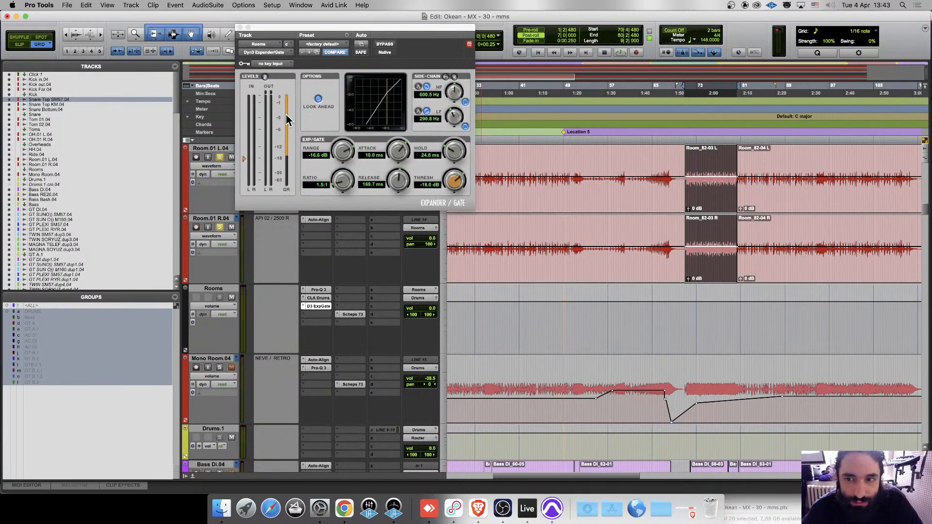
During playback, set the Rooms expander's ratio to 1.4:1, side-chain LF to 276.1 Hz, HF to 1.1 kHz and threshold to -22.8 dB.
key("space")
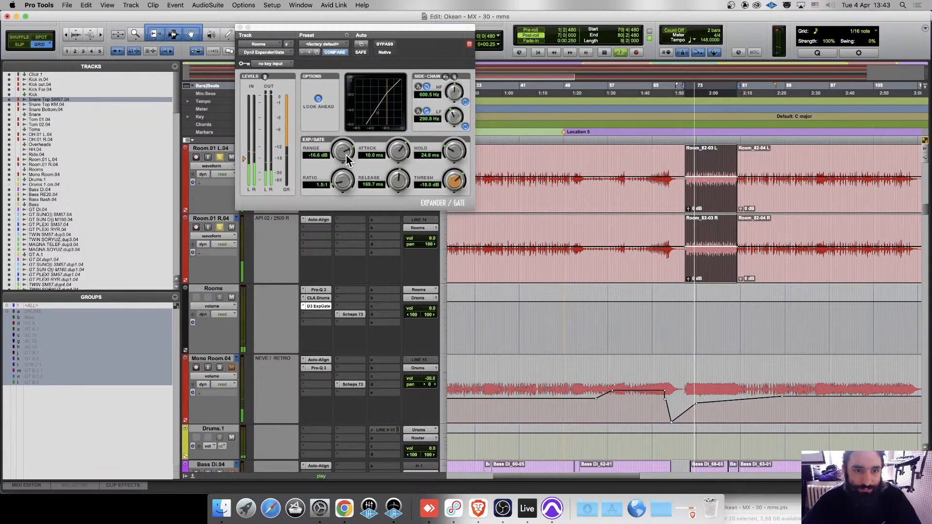
left_click_drag(342, 189, 331, 172)
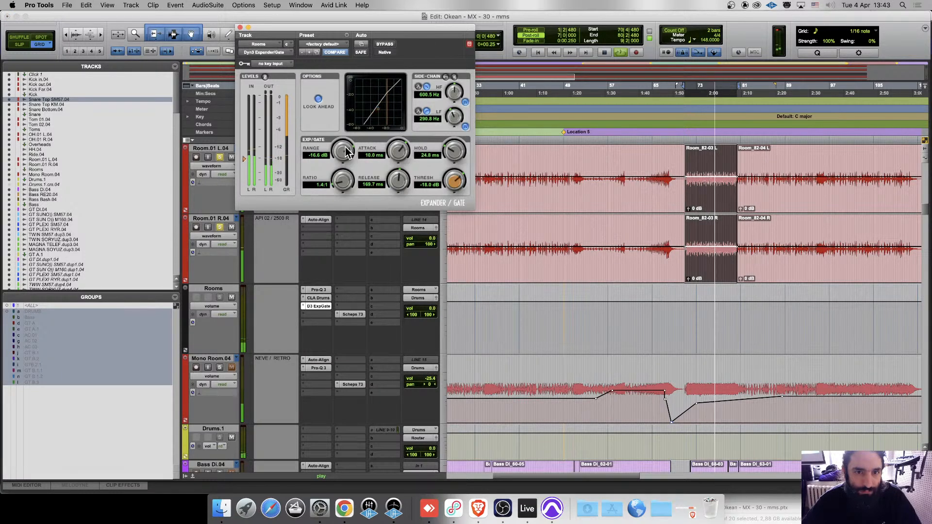
left_click_drag(451, 121, 437, 140)
key("space")
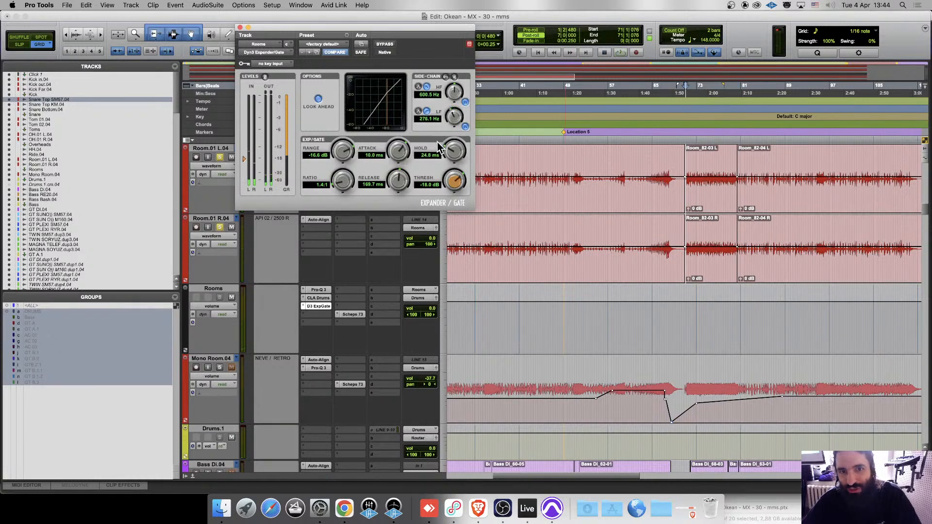
key("space")
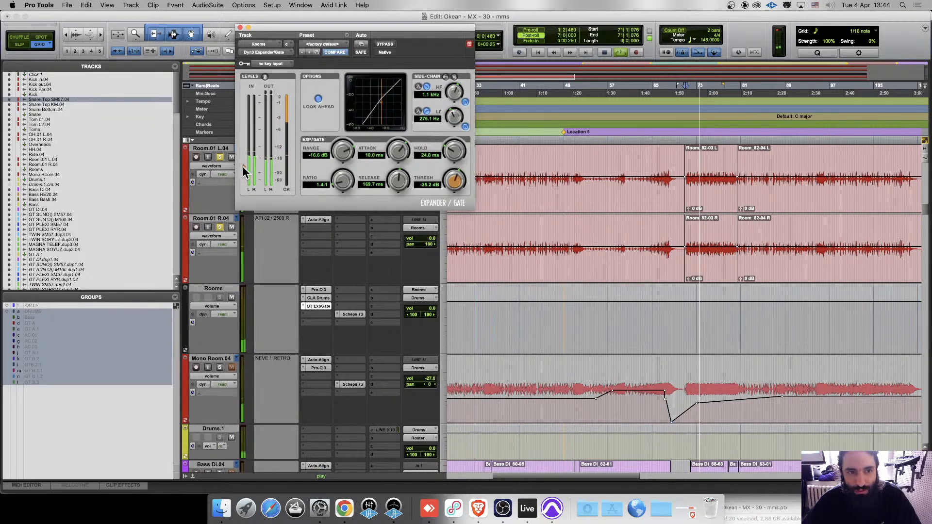
left_click_drag(243, 163, 243, 166)
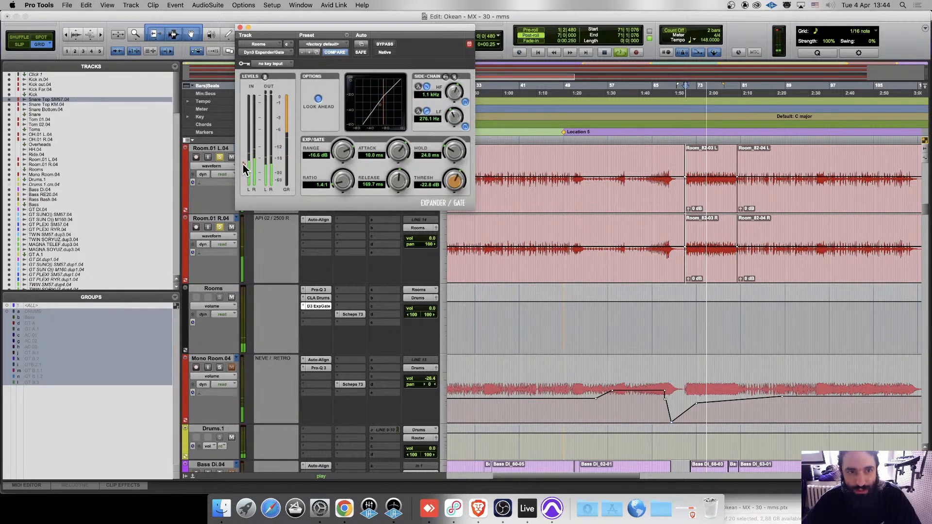
Bypass the Rooms expander, replay the Room_82-03 L clip, and re-enable the expander to compare the soloed room sound.
left_click(386, 44)
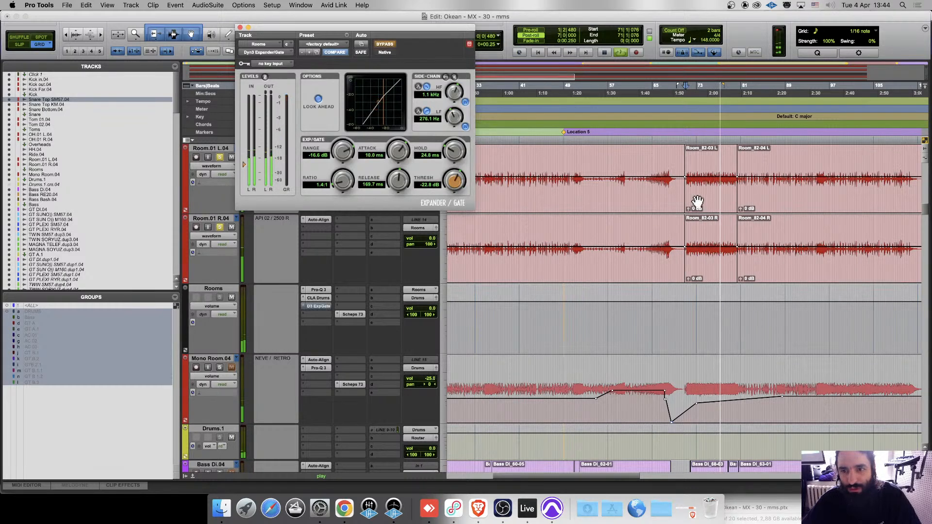
left_click(691, 186)
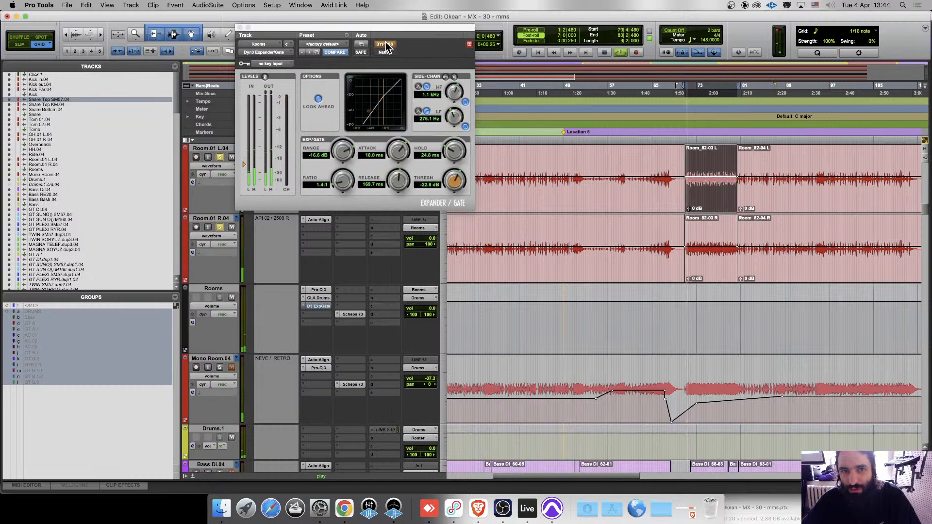
key("space")
left_click(716, 200)
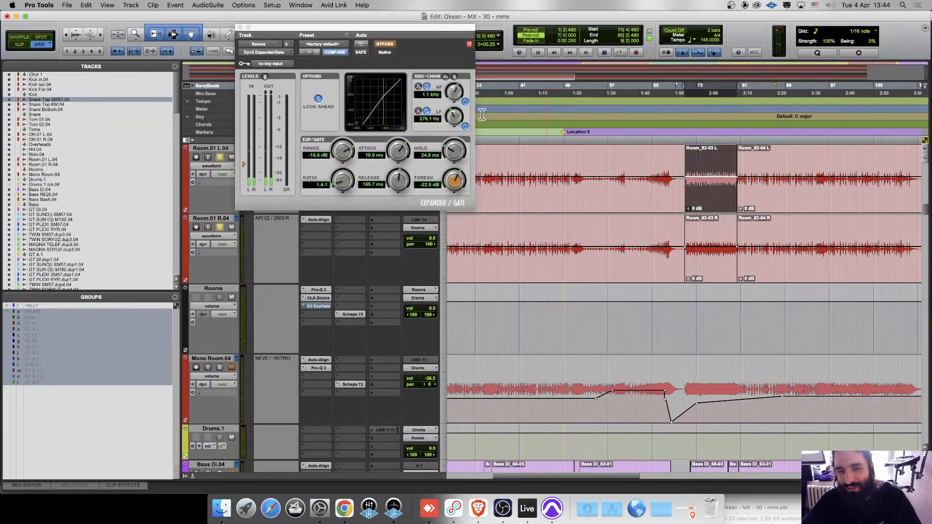
key("space")
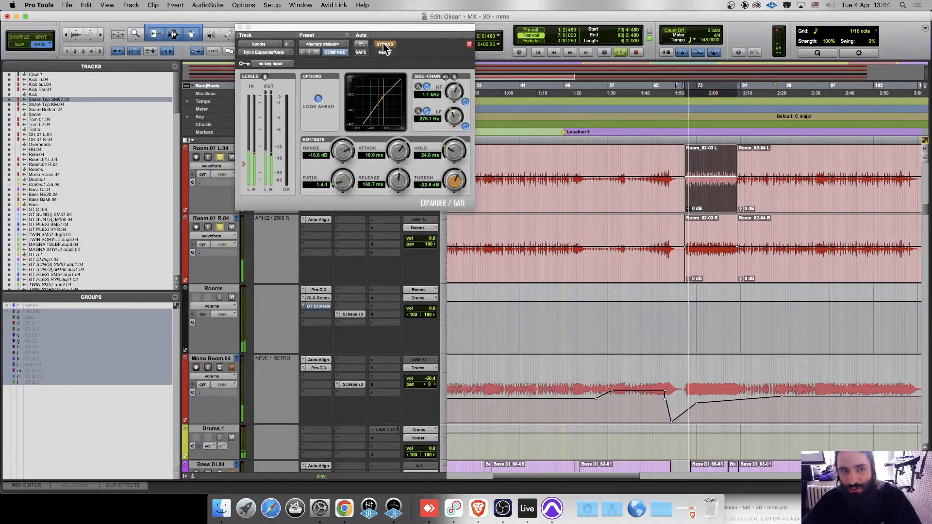
left_click(383, 45)
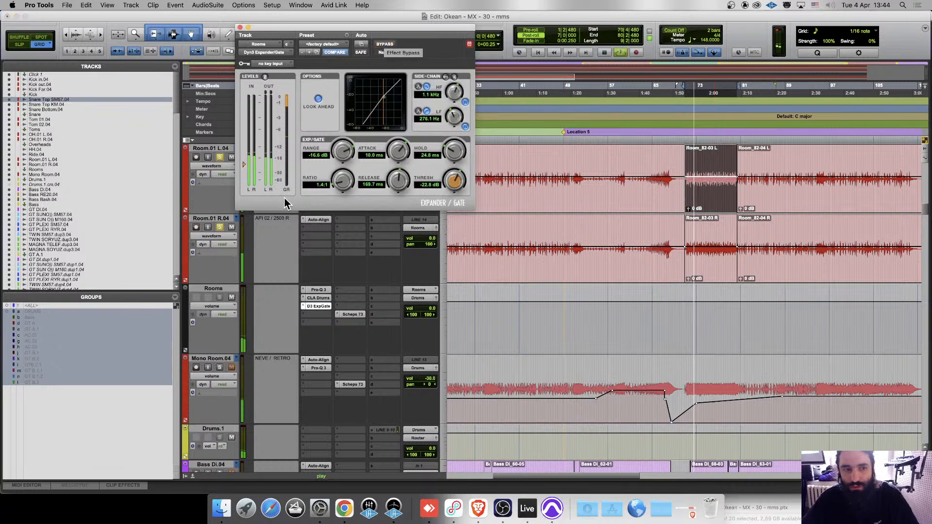
Unsolo the Room.01 tracks and replay from bar 71, briefly bypassing the Rooms expander to compare it within the mix.
left_click(221, 228)
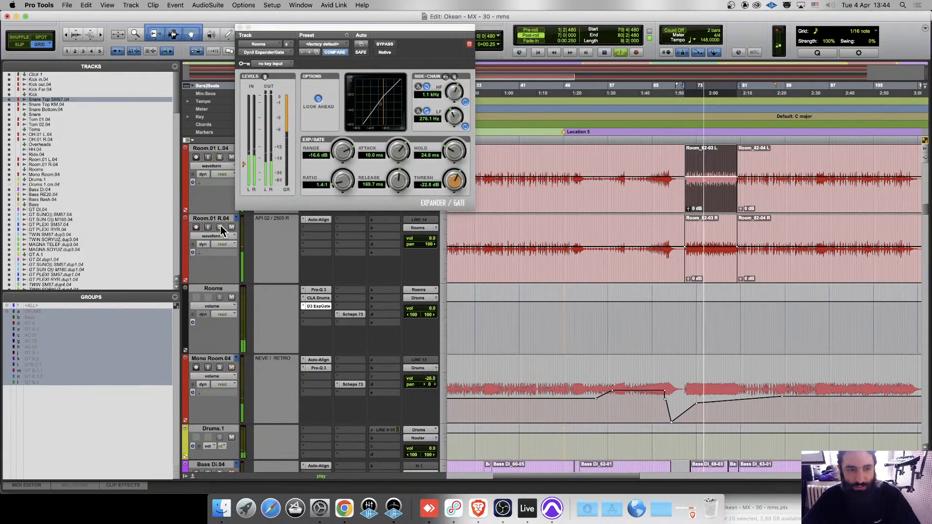
left_click(684, 141)
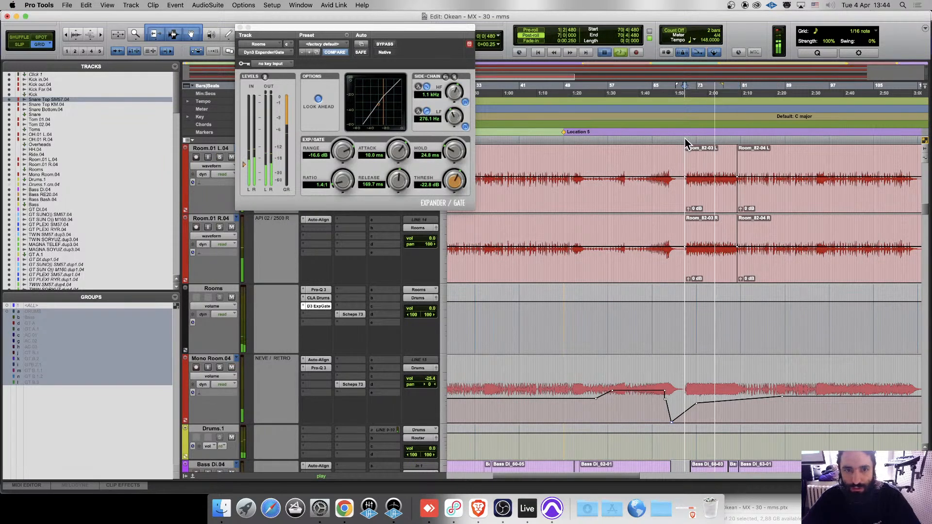
key("space")
key("space")
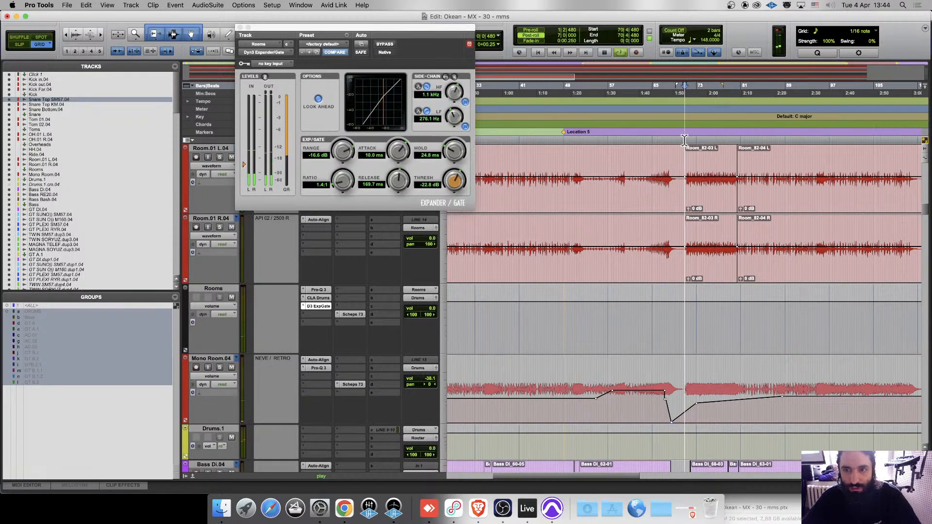
left_click(387, 45)
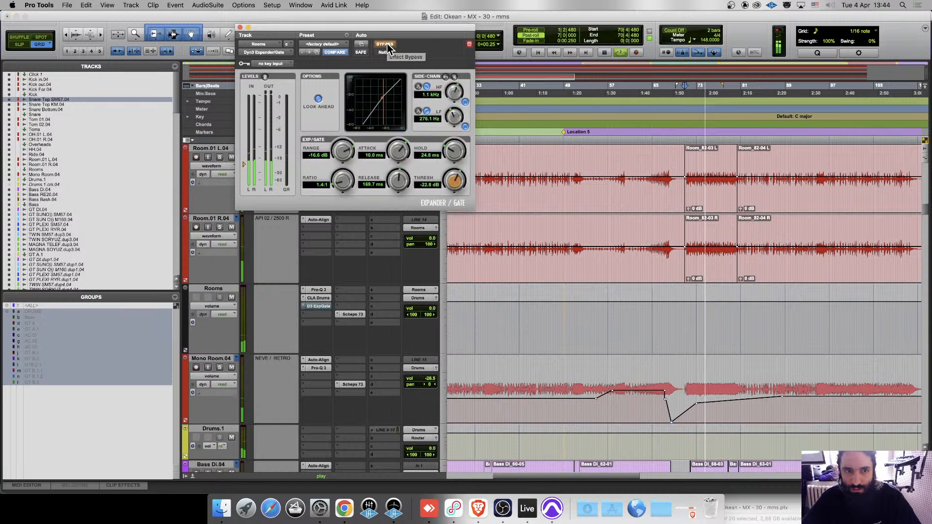
left_click(387, 45)
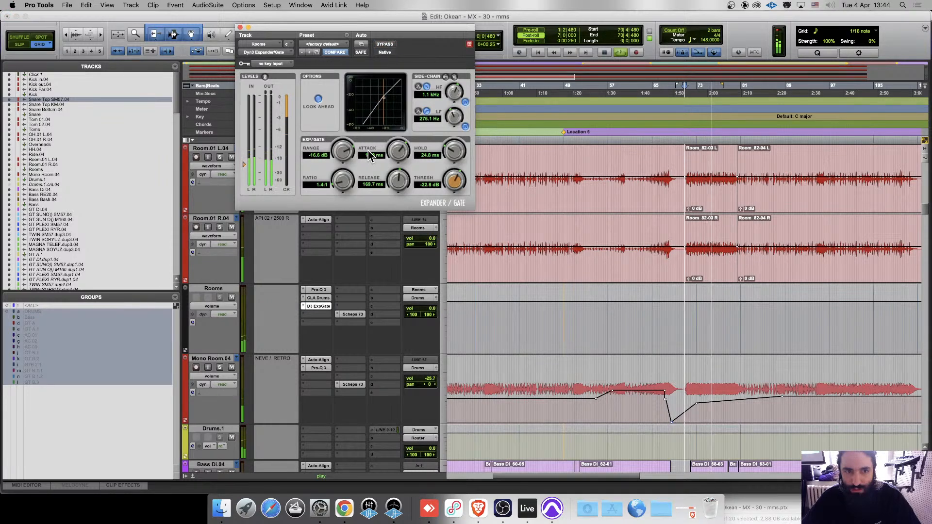
Set the Rooms expander's range to -9.4 dB and select the Room_82-03 L clip.
left_click_drag(343, 156, 347, 137)
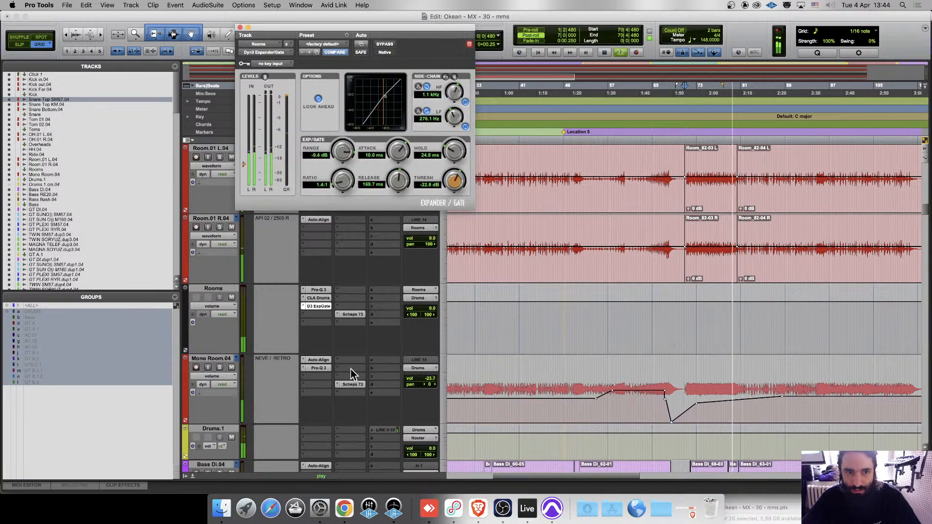
scroll(347, 359, "up", 5)
scroll(701, 442, "down", 3)
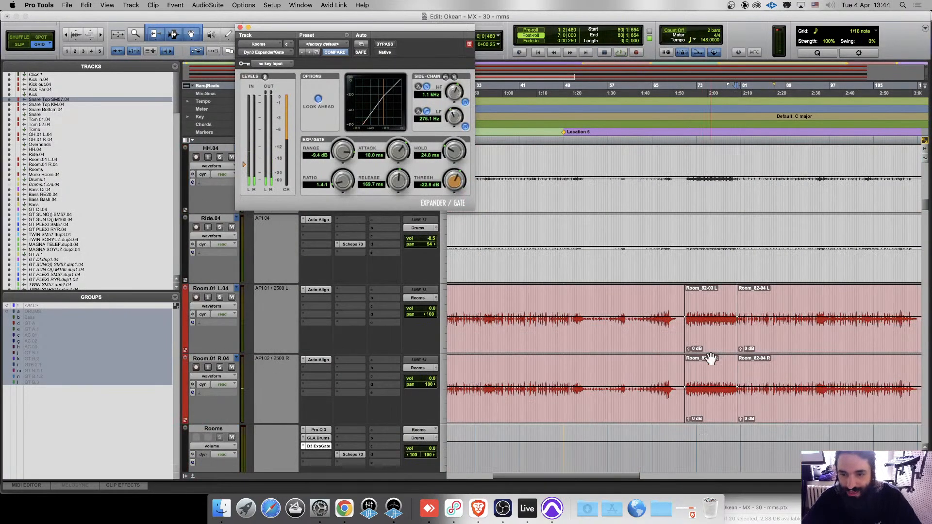
left_click(710, 347)
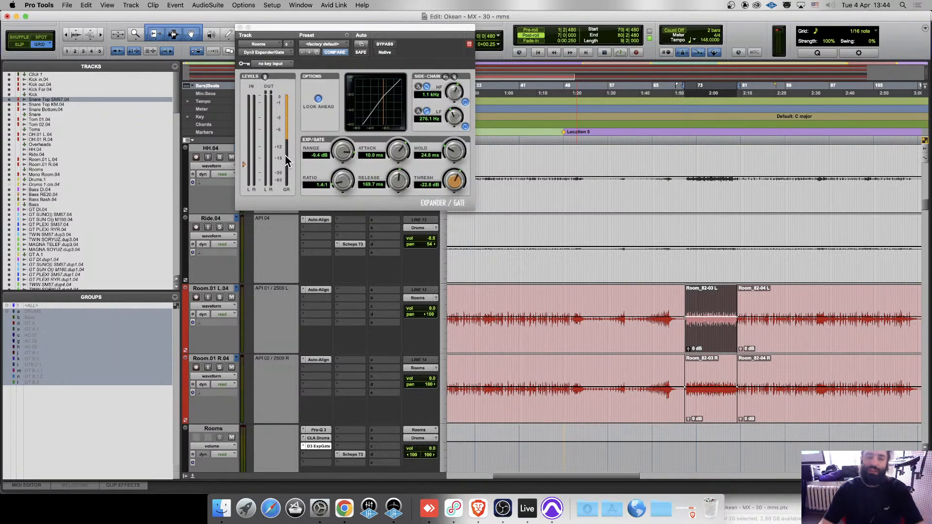
Open the Overheads track's D3 ExpGate during playback and set its range to -7.4 dB.
scroll(257, 289, "up", 5)
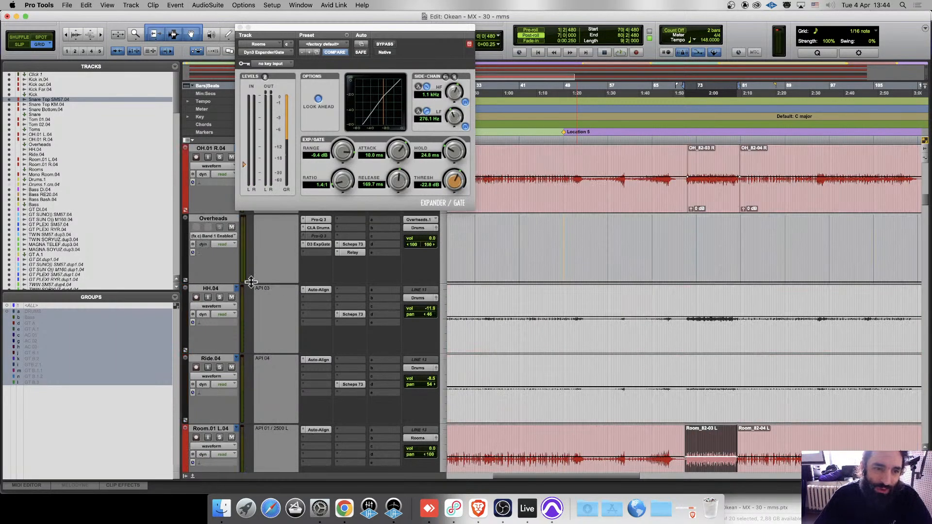
left_click(305, 310)
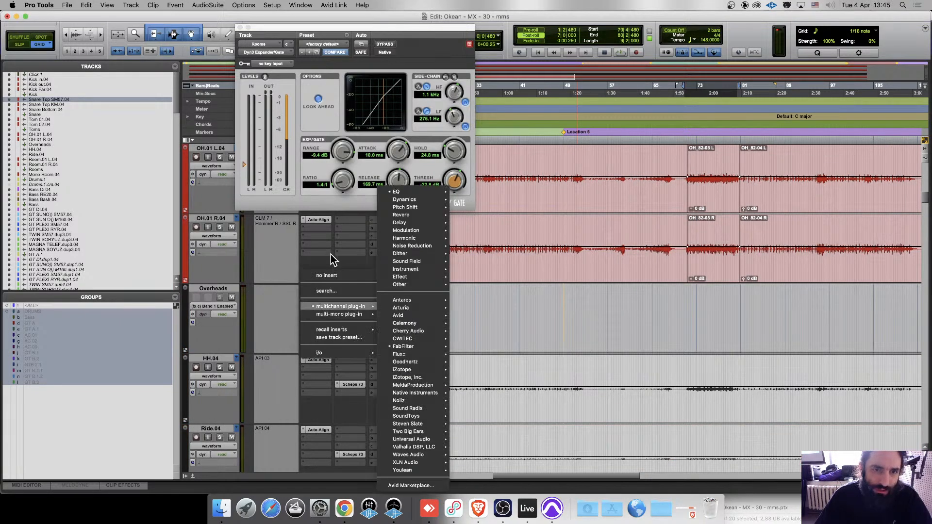
left_click(197, 257)
key("space")
left_click(313, 314)
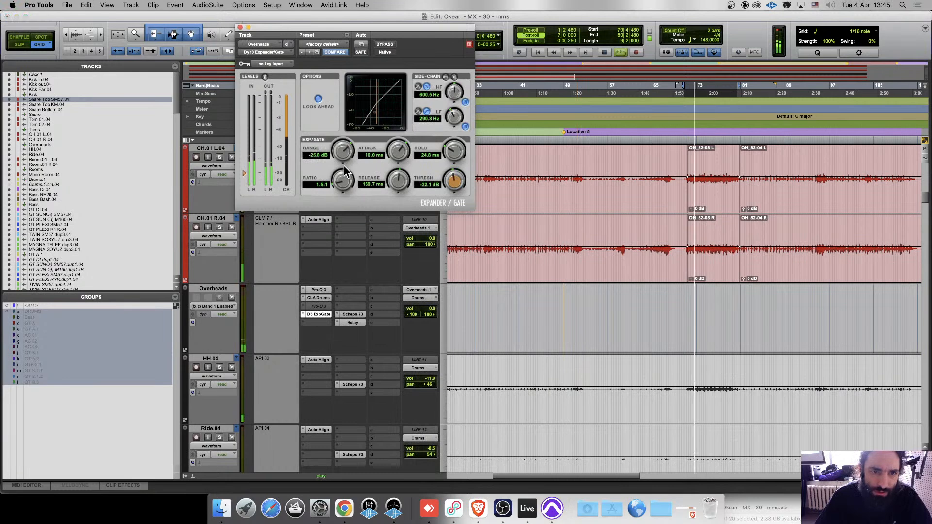
mouse_move(346, 165)
left_mouse_down()
mouse_move(338, 145)
mouse_move(335, 152)
left_mouse_up()
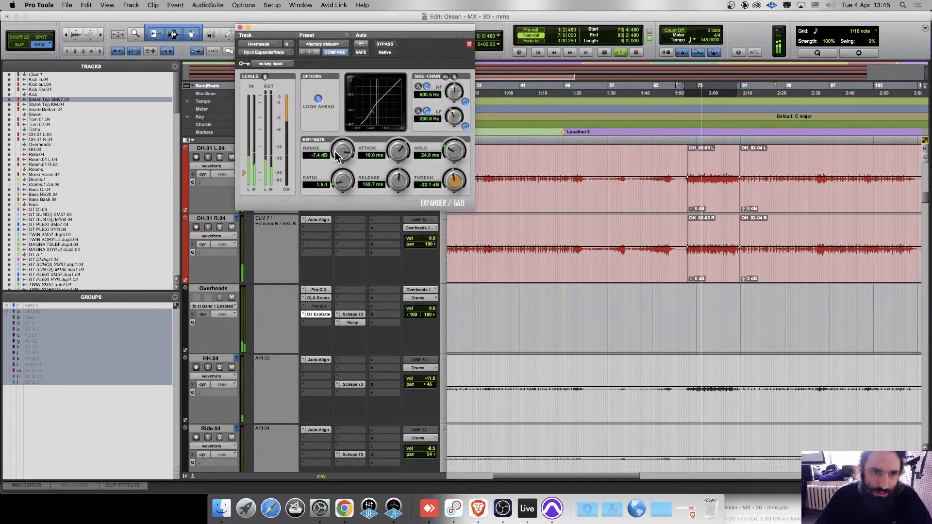
Close the expander window and select the OH_82-03 clips on both overhead tracks.
left_click(239, 27)
left_click(720, 199)
left_click(725, 280, "shift")
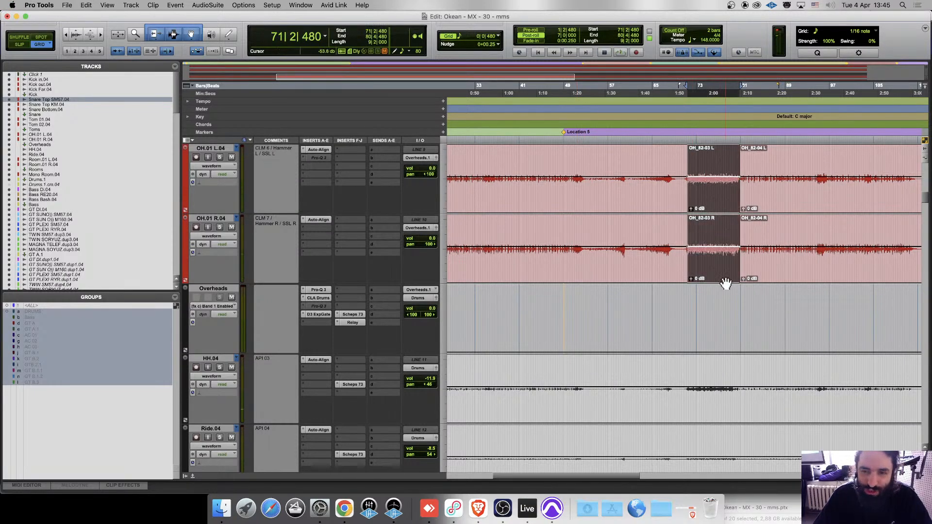
Select the Overheads and Rooms tracks and move the Rooms D3 ExpGate insert down one slot, matching its Overheads position.
scroll(309, 322, "down", 3)
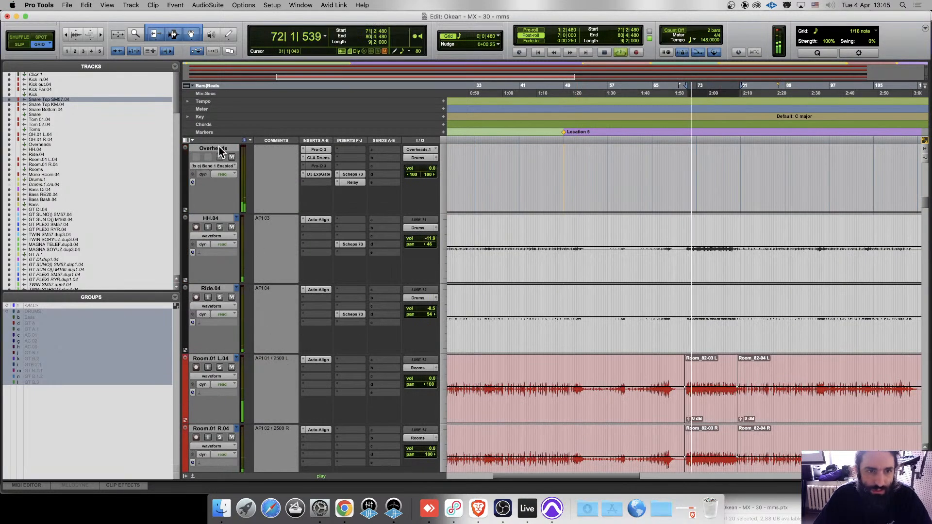
scroll(289, 194, "down", 2)
scroll(295, 204, "down", 2)
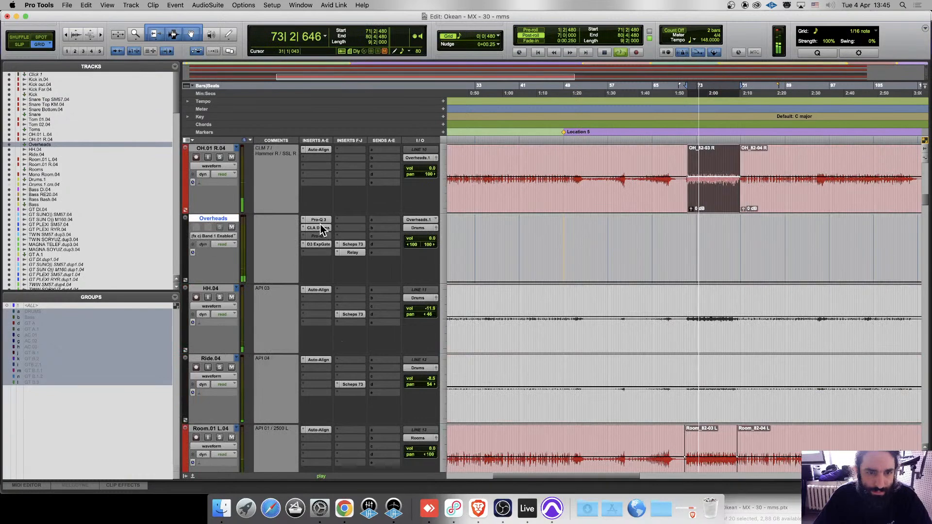
scroll(303, 301, "up", 3)
scroll(308, 369, "down", 1)
left_click_drag(309, 446, 317, 455)
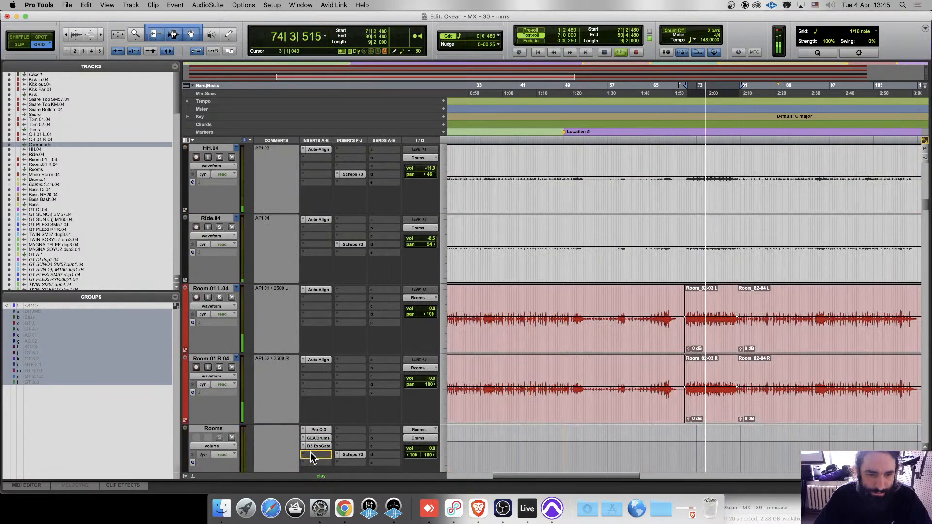
left_click(214, 429)
scroll(354, 362, "down", 1)
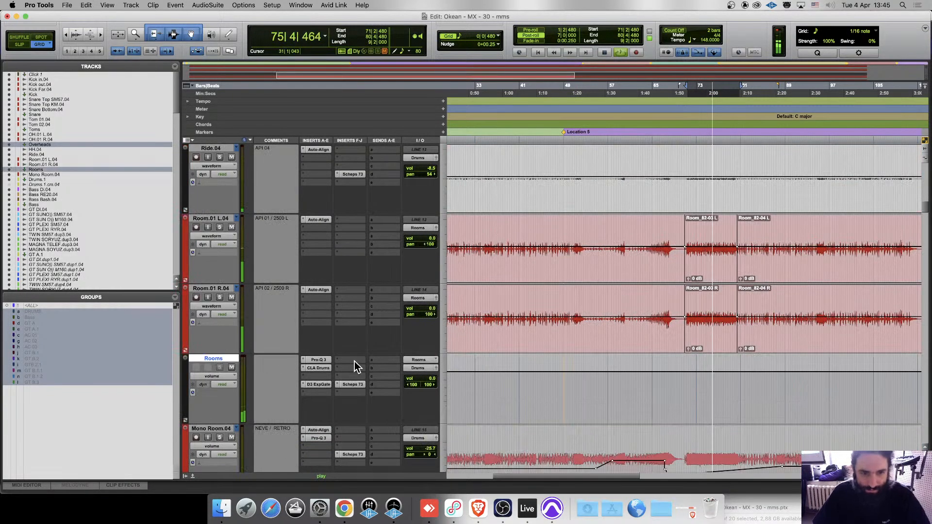
Stop playback and place the edit cursor at the start of bar 71.
left_click(319, 382)
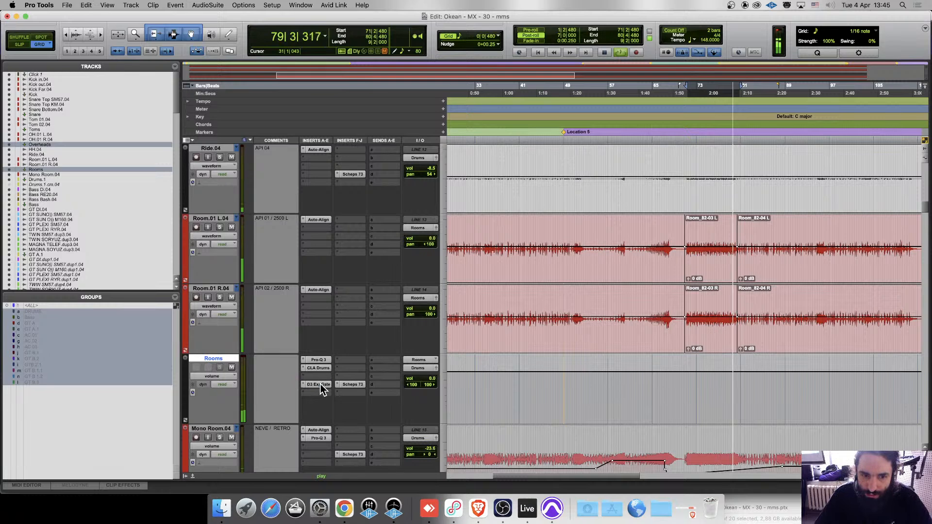
key("space")
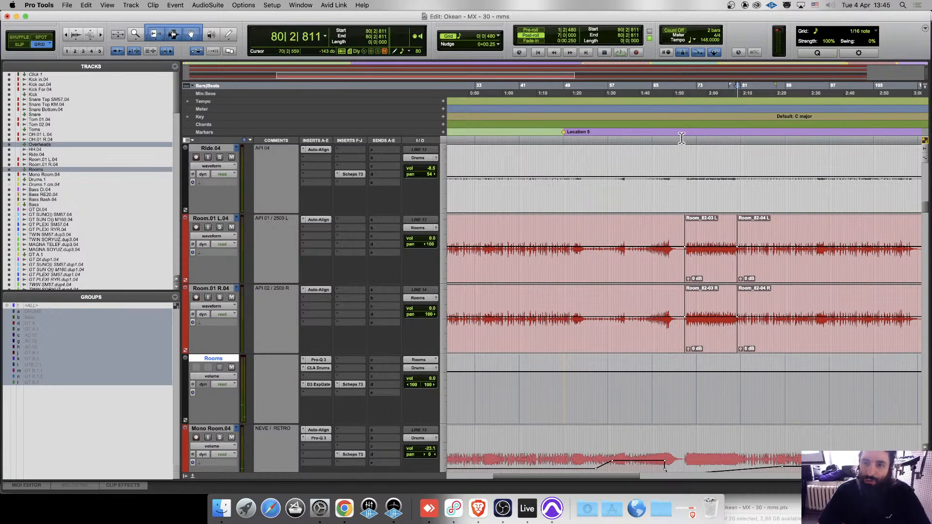
left_click(681, 141)
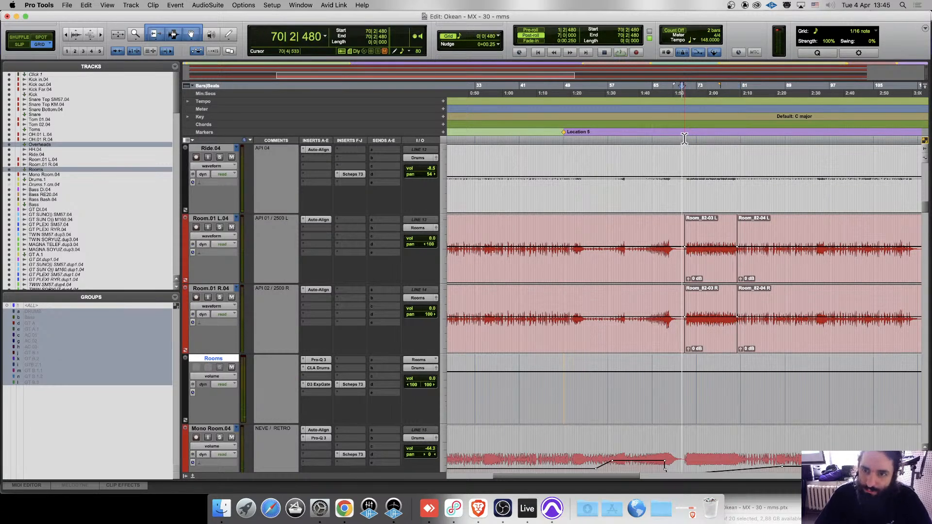
left_click(685, 140)
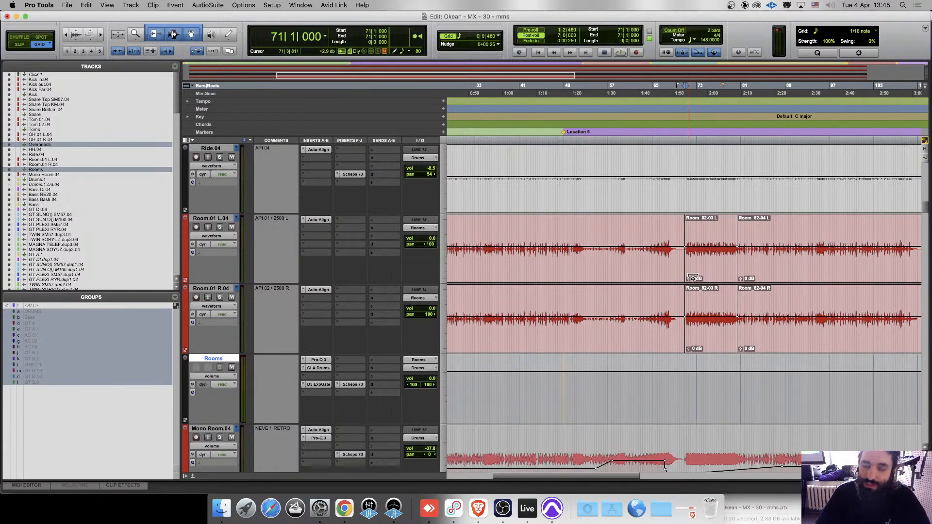
Play briefly from bar 71, and look over the drum tracks from the kicks to the room mics.
key("space")
key("space")
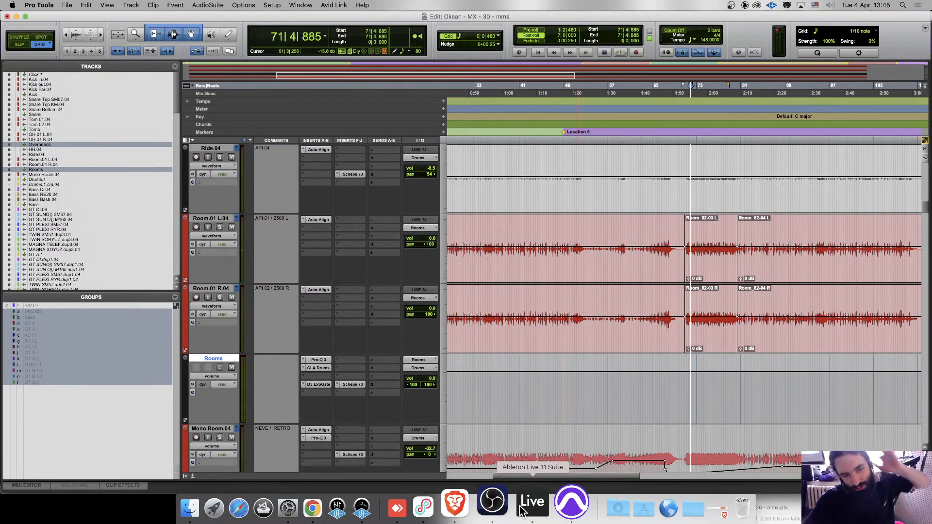
left_click(701, 226)
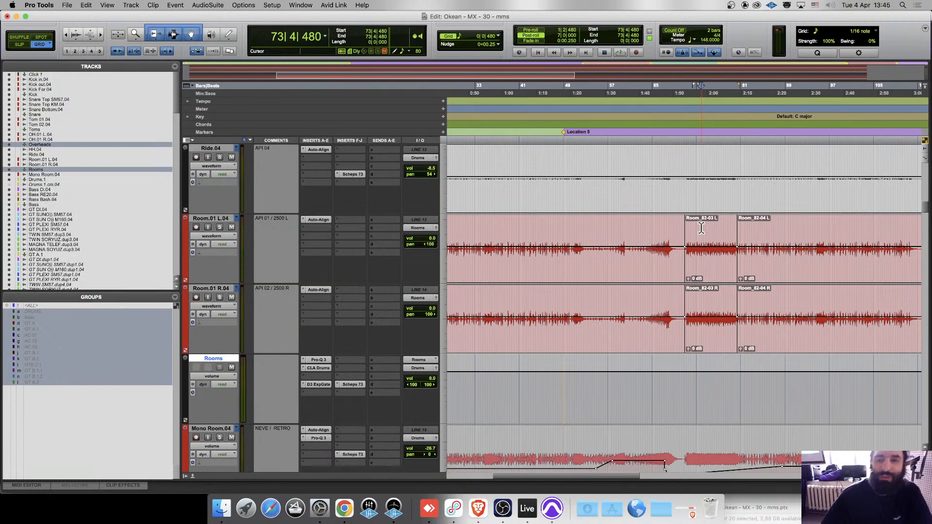
scroll(691, 293, "up", 10)
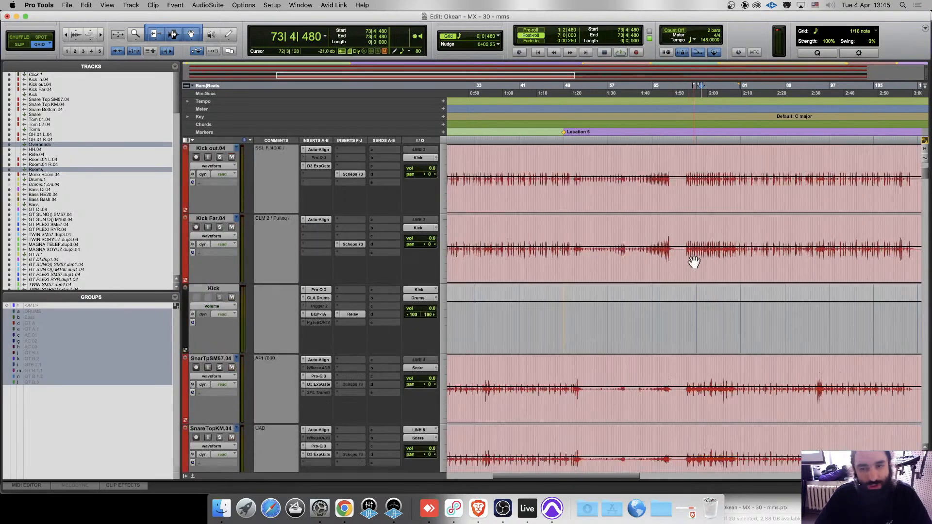
scroll(693, 255, "down", 15)
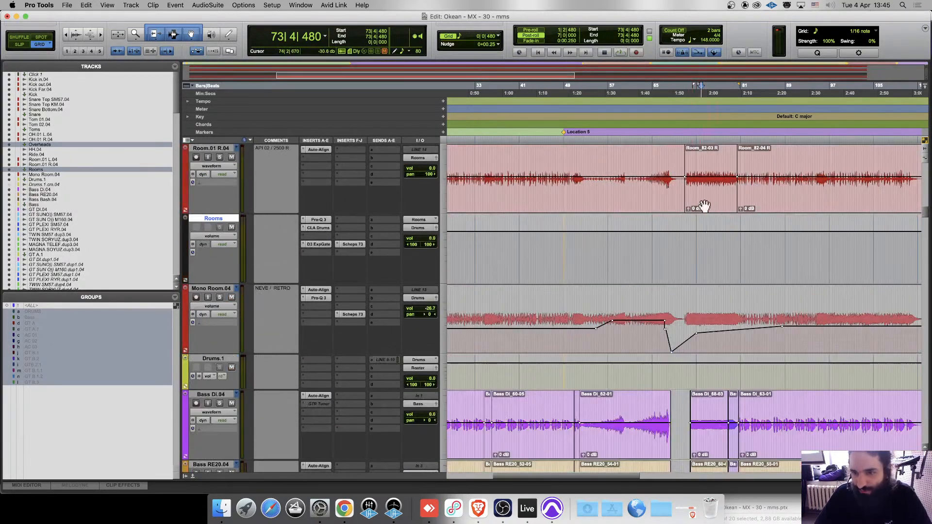
left_click(702, 211)
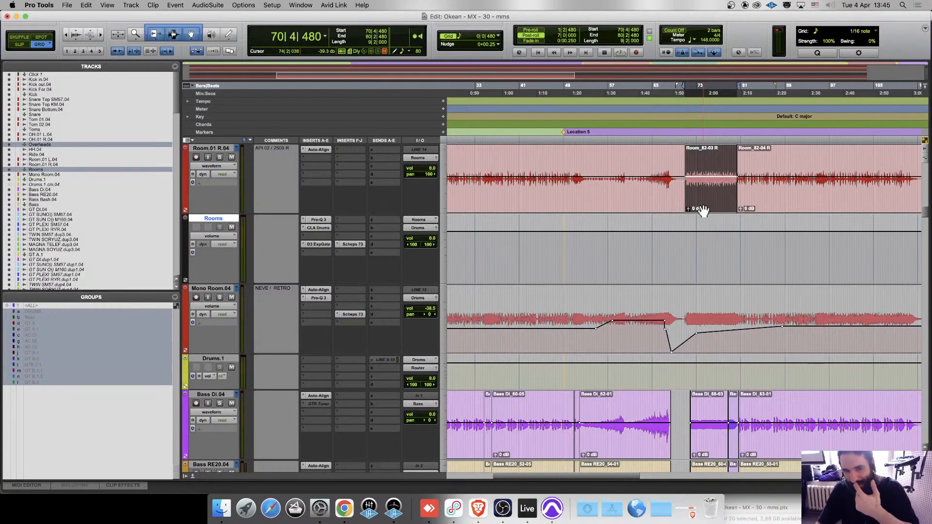
left_click(698, 161)
scroll(703, 161, "up", 5)
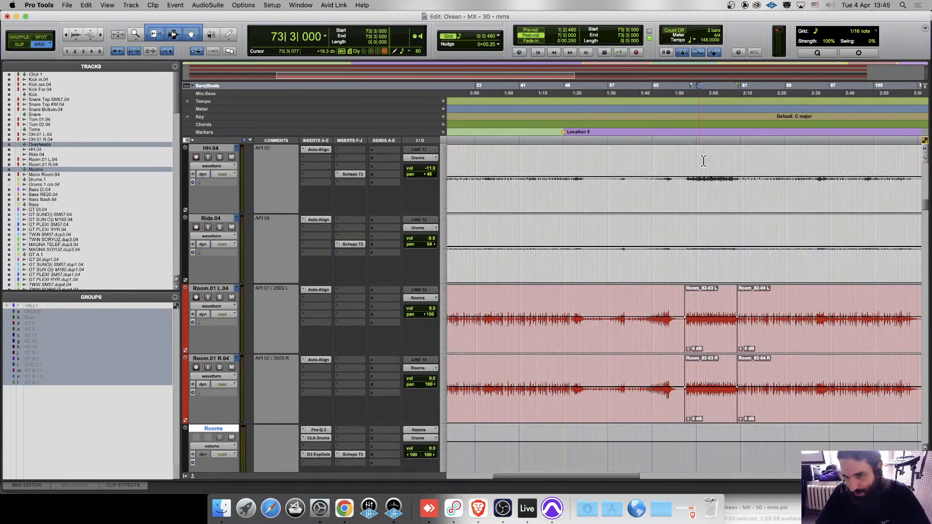
scroll(690, 294, "down", 4)
Open the Rooms track's D3 ExpGate window and place the edit cursor at bar 73, beat 3.
left_click(315, 315)
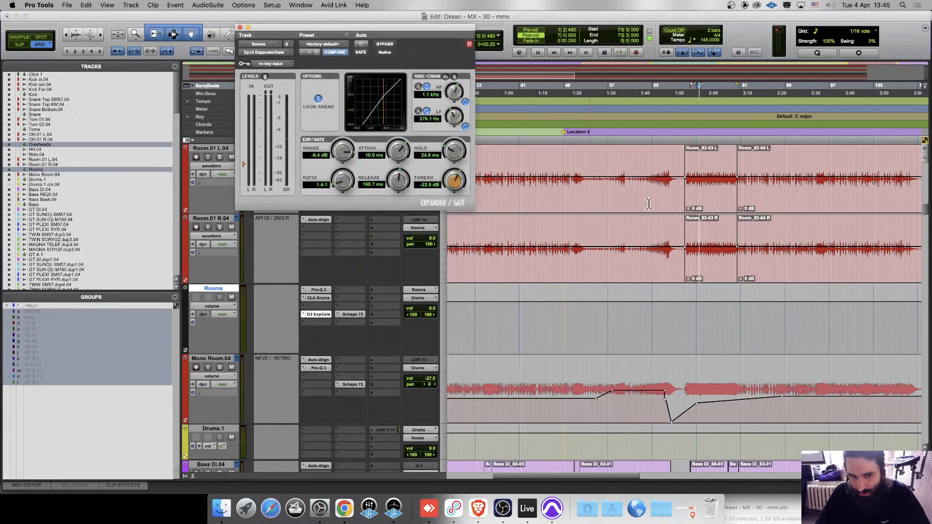
left_click(717, 248)
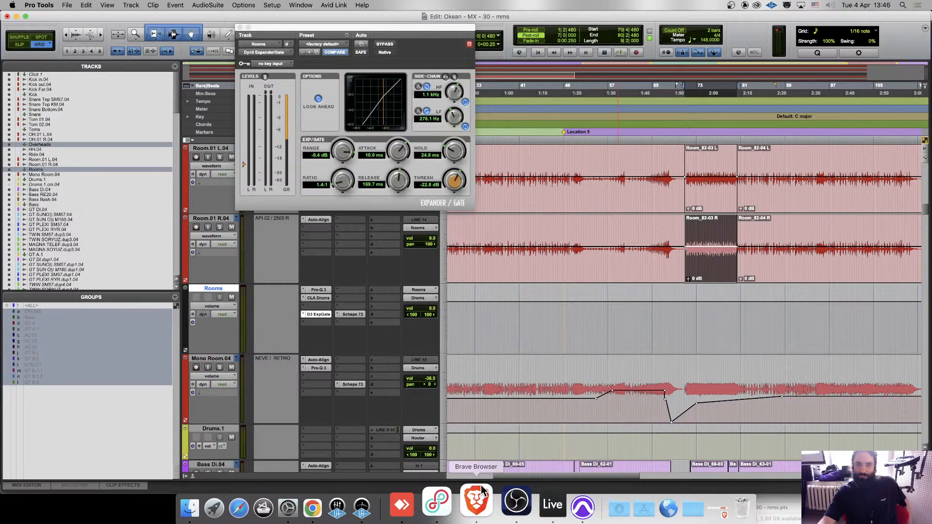
left_click(698, 163)
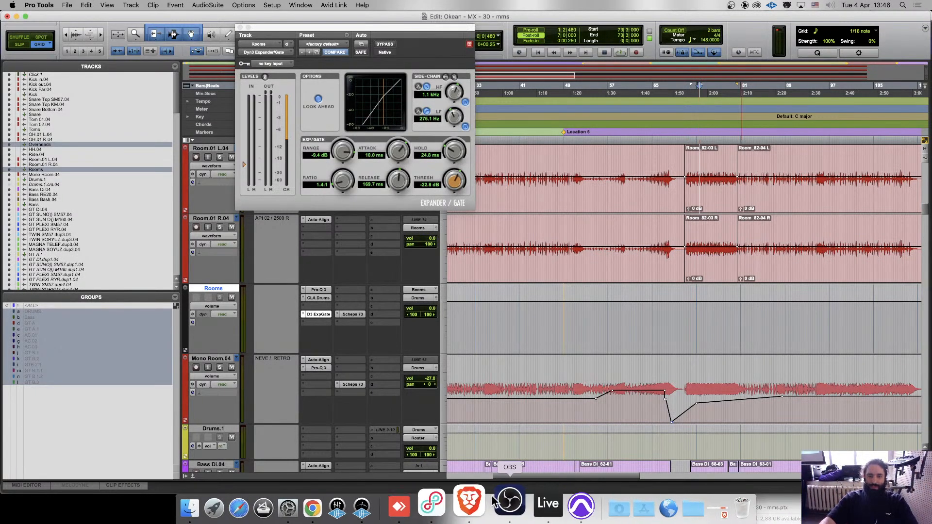
Switch to the POST - L22 - Beyond Compression slides in Brave and highlight the Summary slide's first three bullets, one after another.
left_click(478, 509)
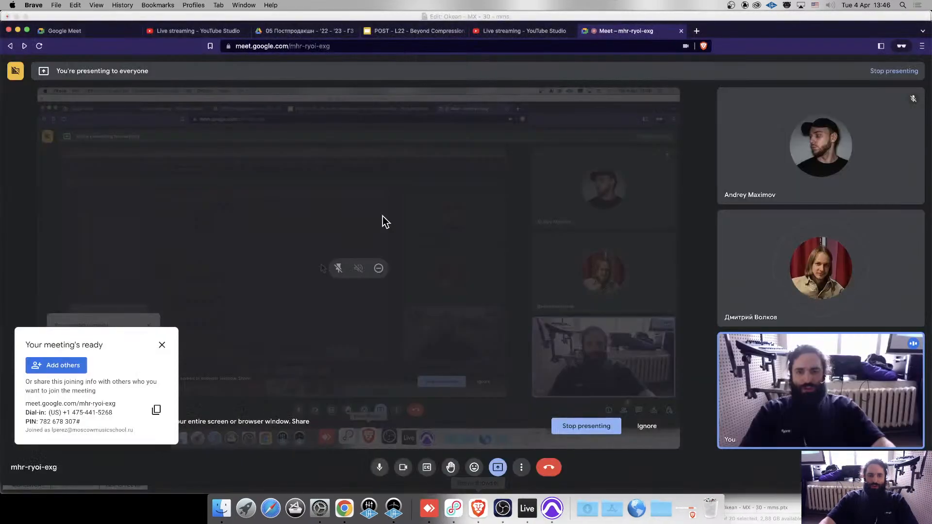
left_click(395, 29)
left_click(68, 427)
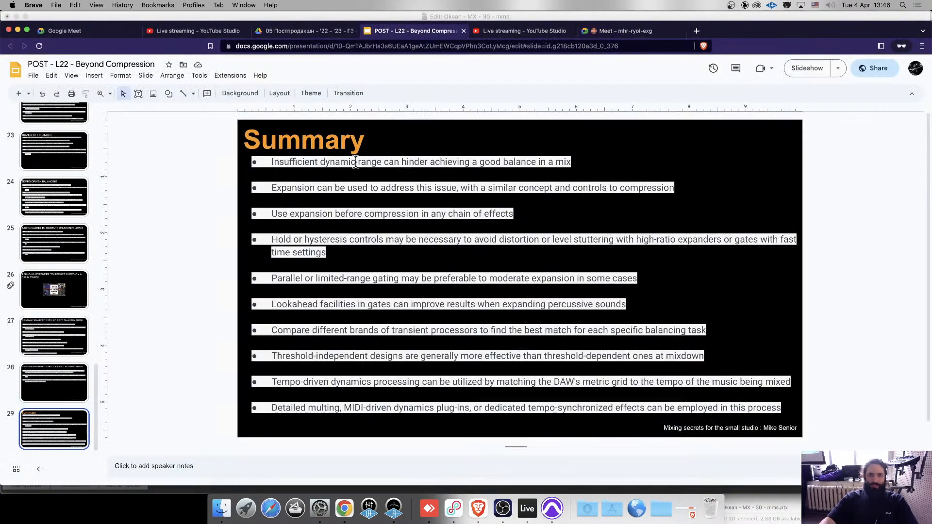
triple_click(356, 162)
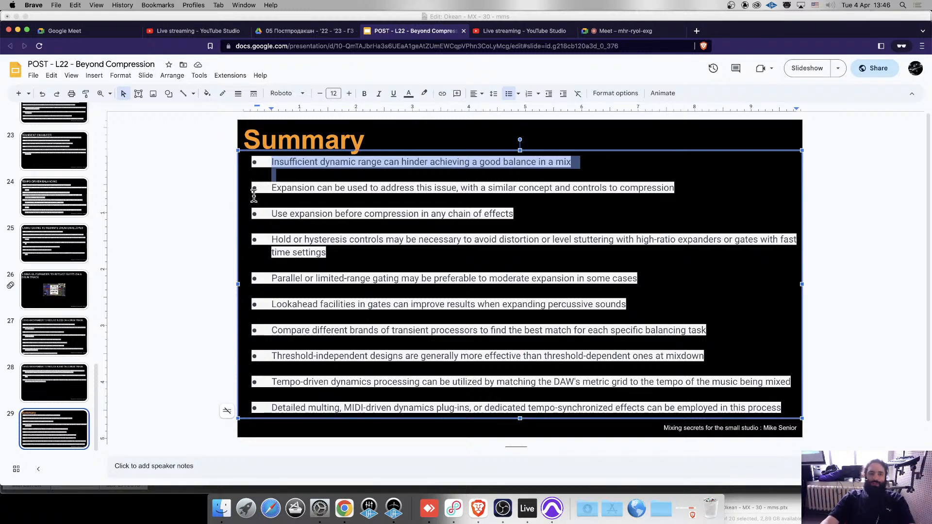
triple_click(308, 188)
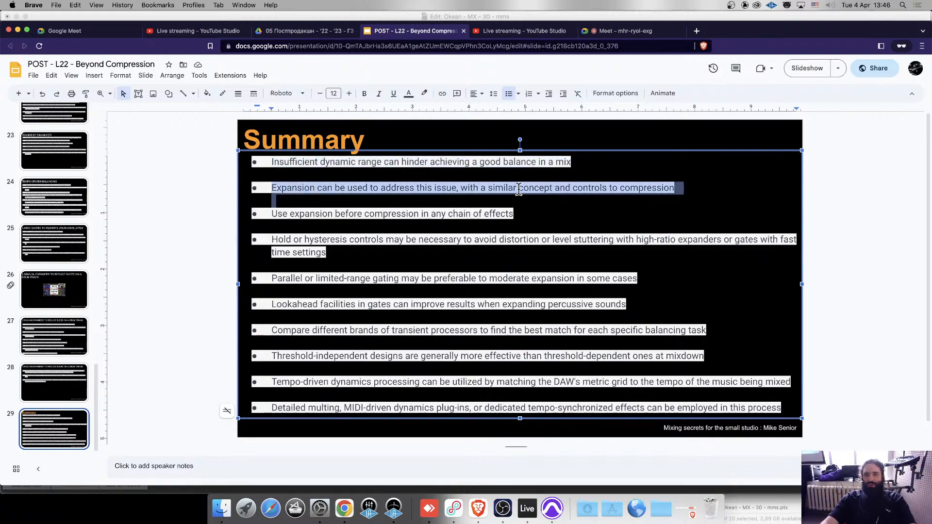
triple_click(328, 213)
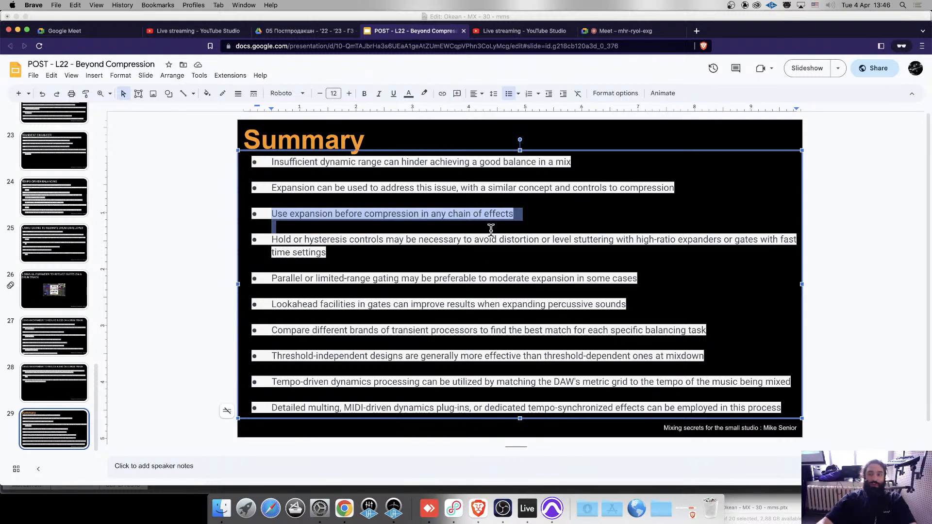
Return to Pro Tools and try the UAD Empirical Labs Distressor in the Rooms insert slot directly below D3 ExpGate.
left_click(645, 17)
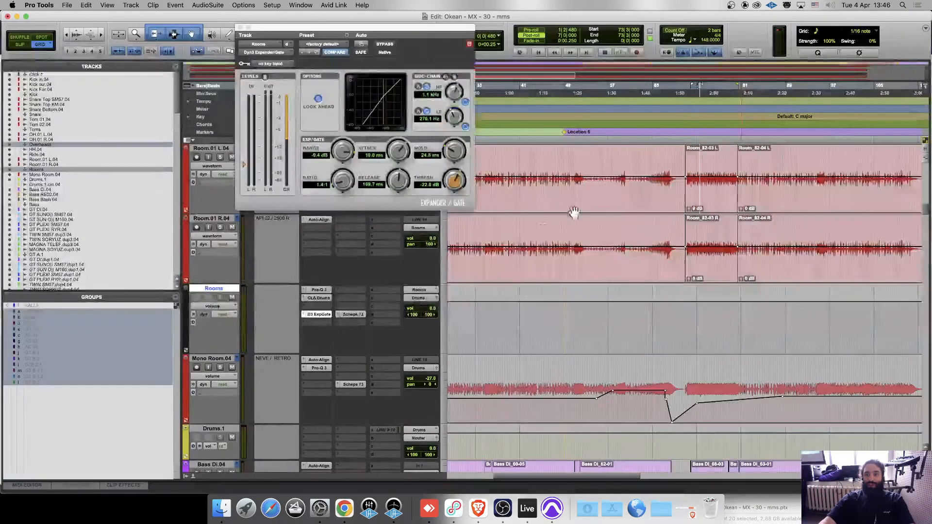
left_click(307, 324)
mouse_move(334, 324)
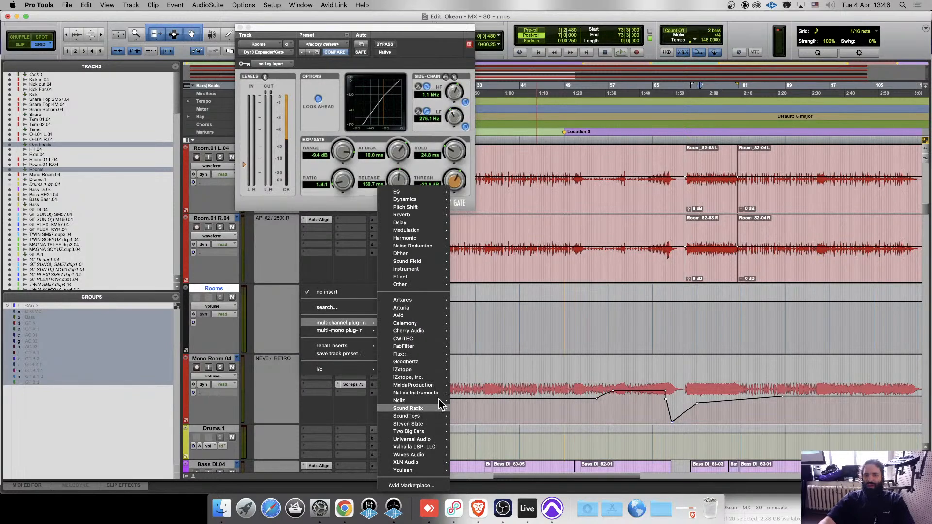
mouse_move(439, 437)
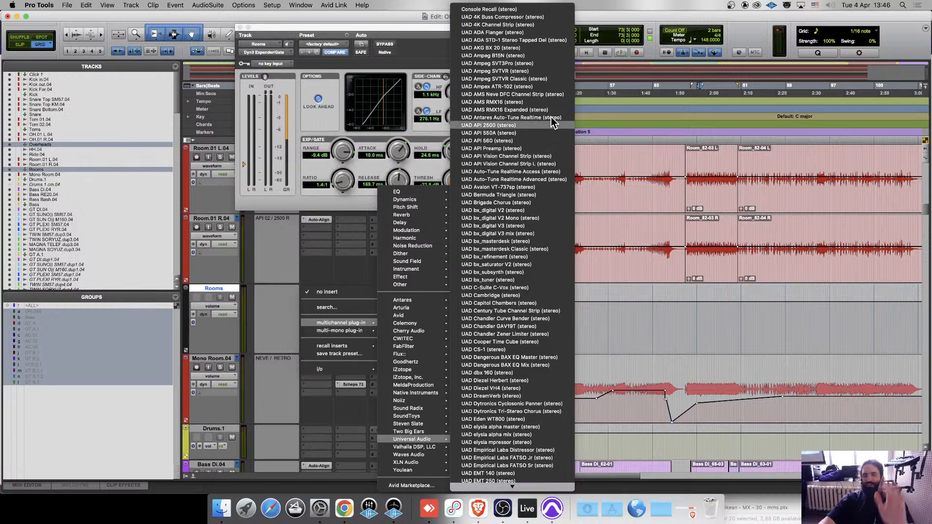
left_click(335, 307)
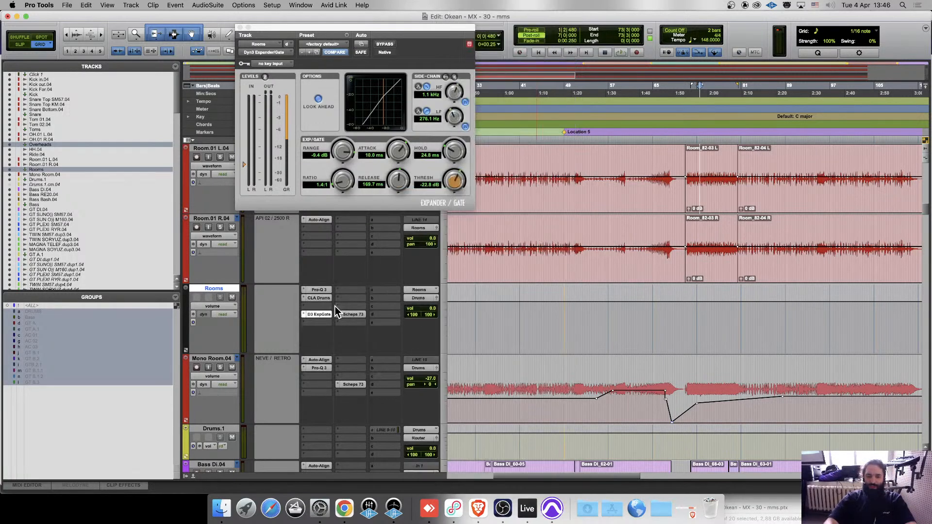
type("distre")
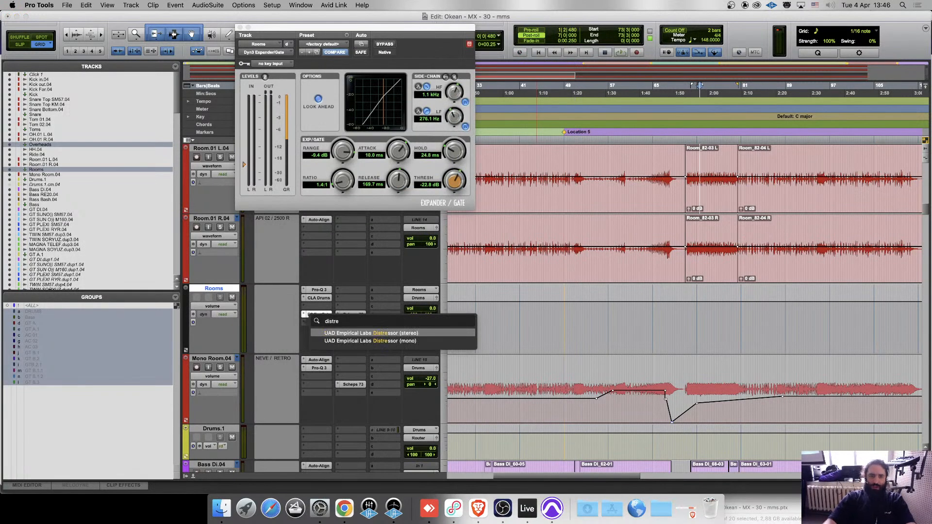
left_click(379, 341)
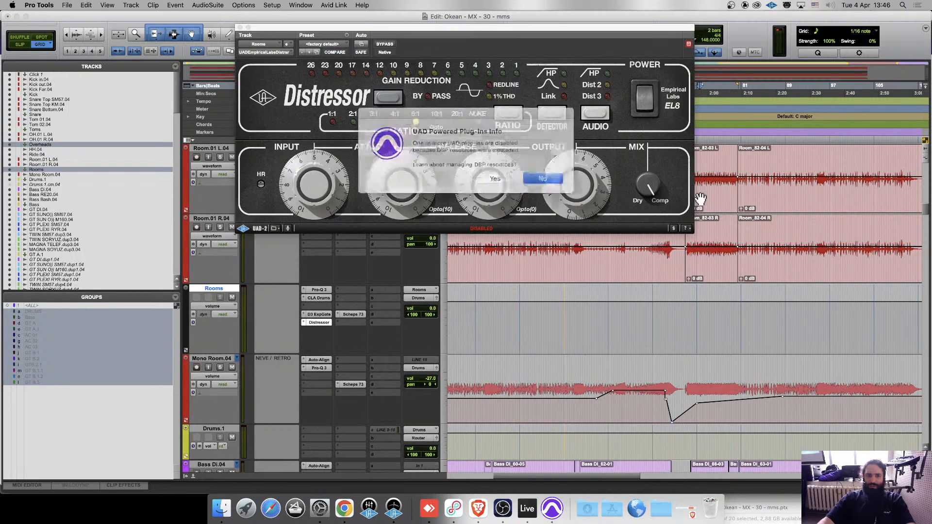
left_click(535, 175)
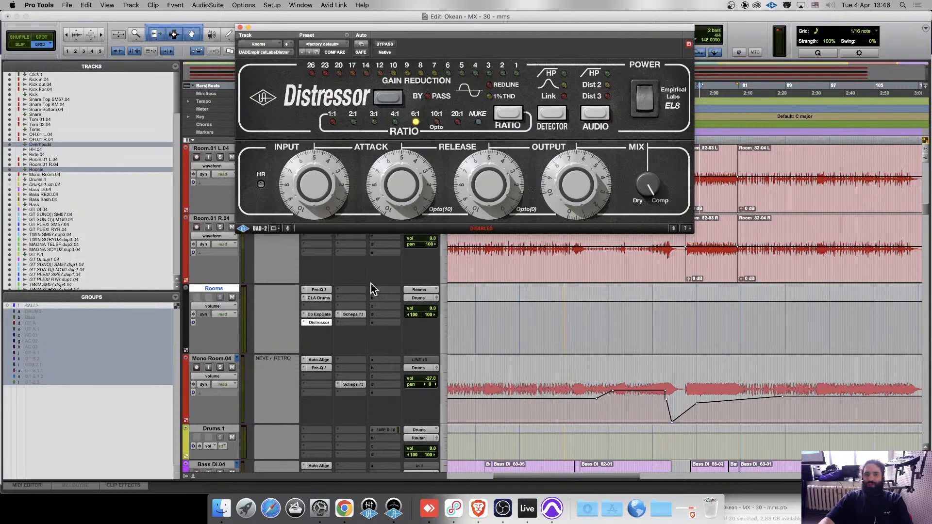
Load the stereo Dyn3 Compressor/Limiter below D3 ExpGate on the Rooms track with the Drum Comp preset.
left_click(300, 322)
left_click(302, 322)
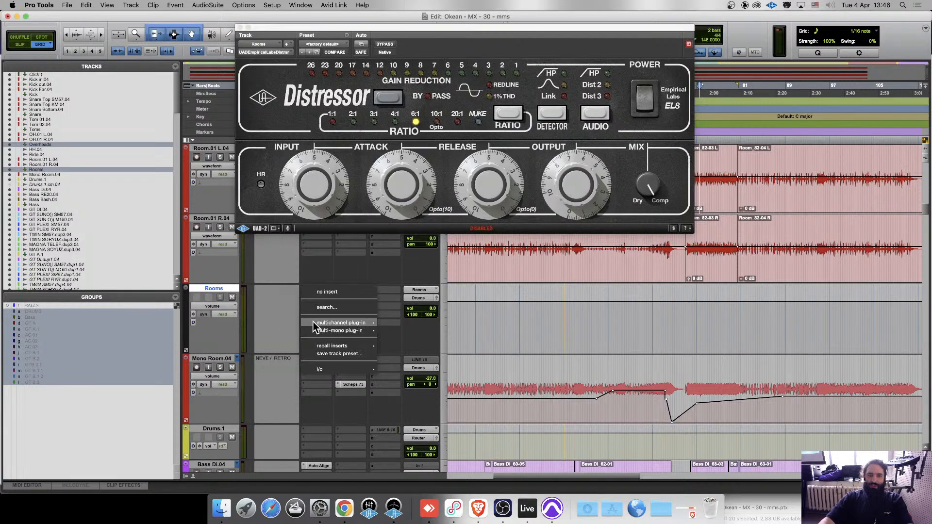
mouse_move(432, 200)
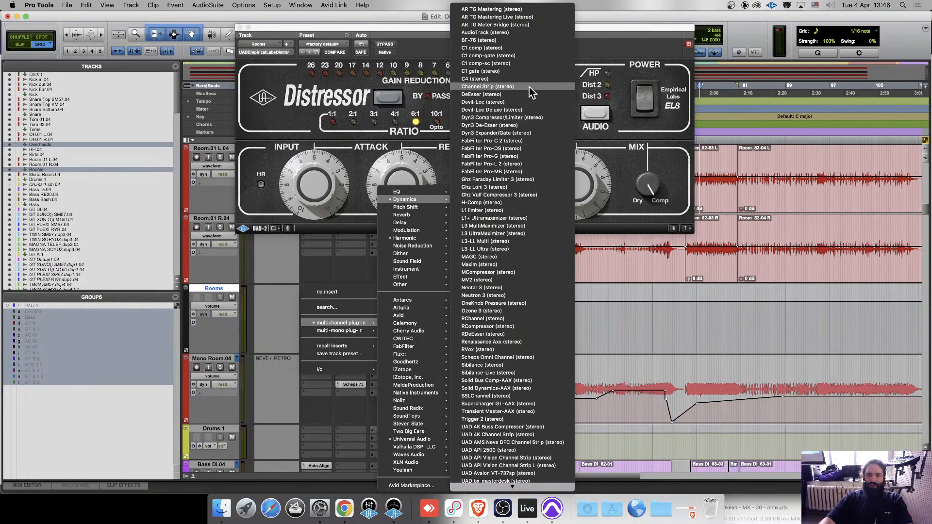
left_click(523, 117)
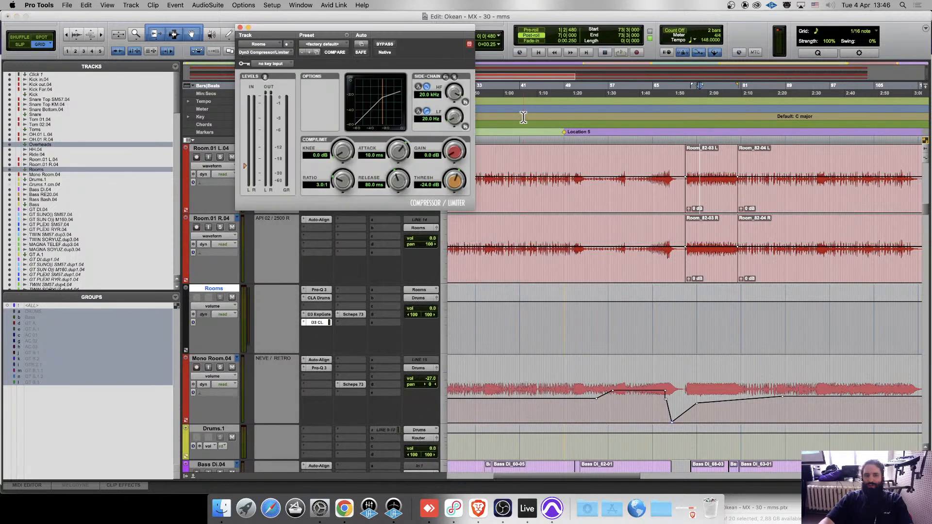
left_click(311, 43)
mouse_move(346, 6)
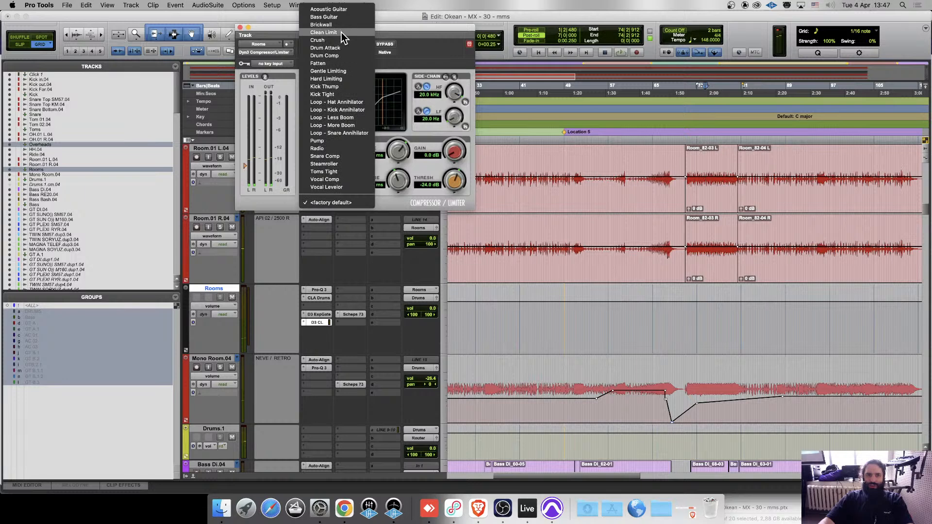
left_click(345, 56)
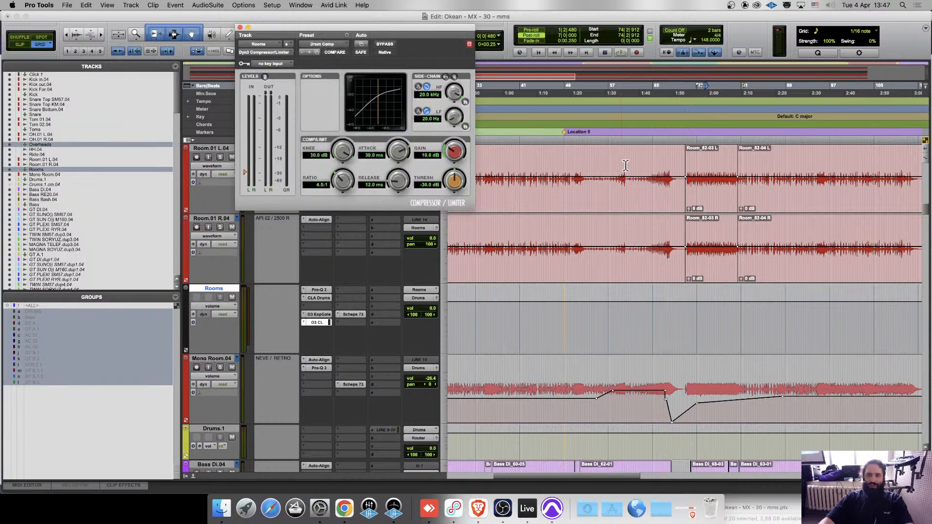
Play the Room_82-03 passage with the room mics soloed, bypassing and re-enabling D3 ExpGate to compare the sound into the compressor.
key("space")
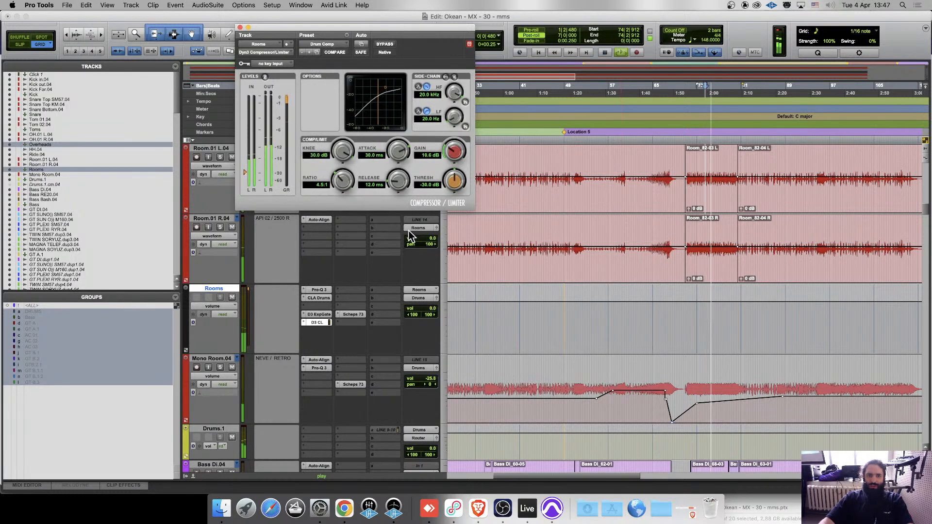
left_click(712, 202)
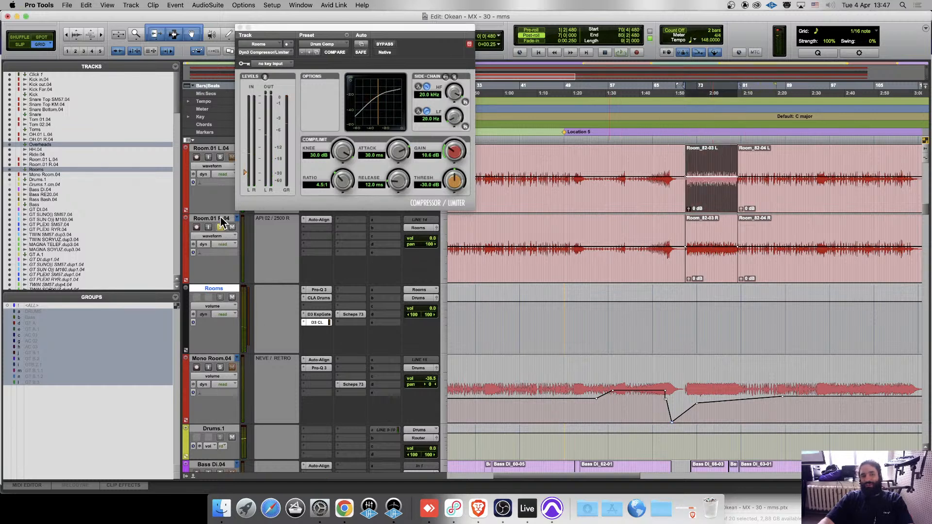
key("space")
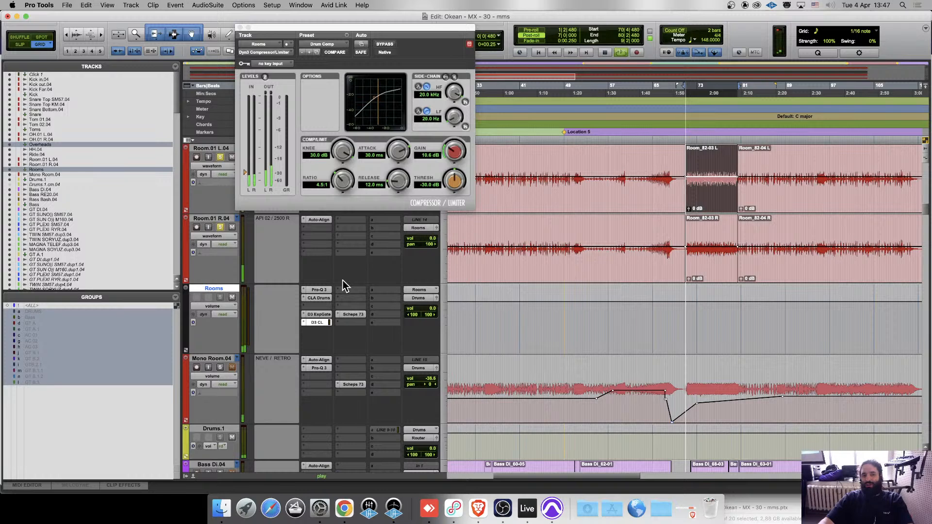
left_click(323, 314, "super")
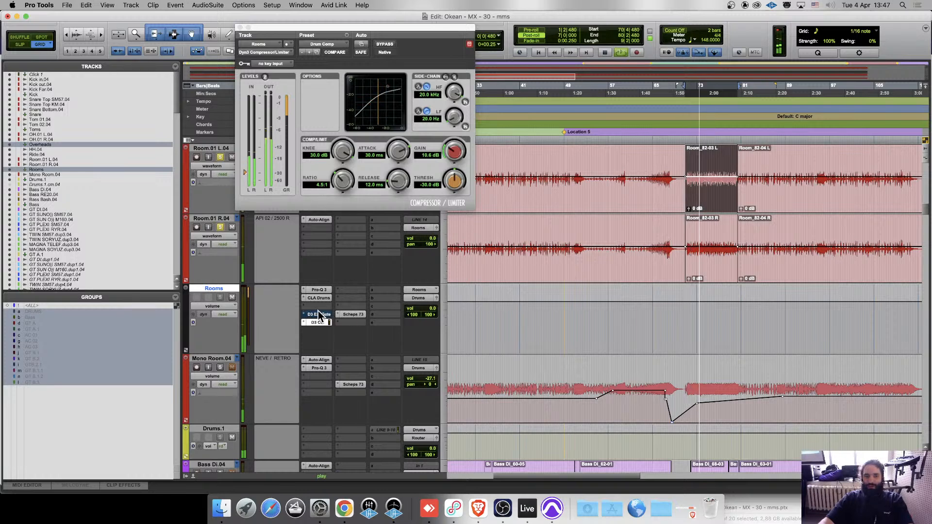
left_click(323, 315, "super")
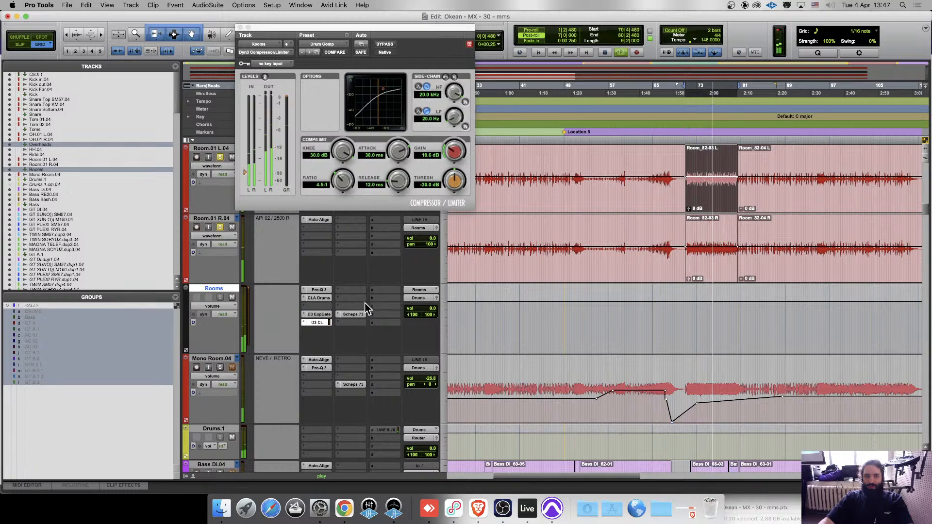
key("space")
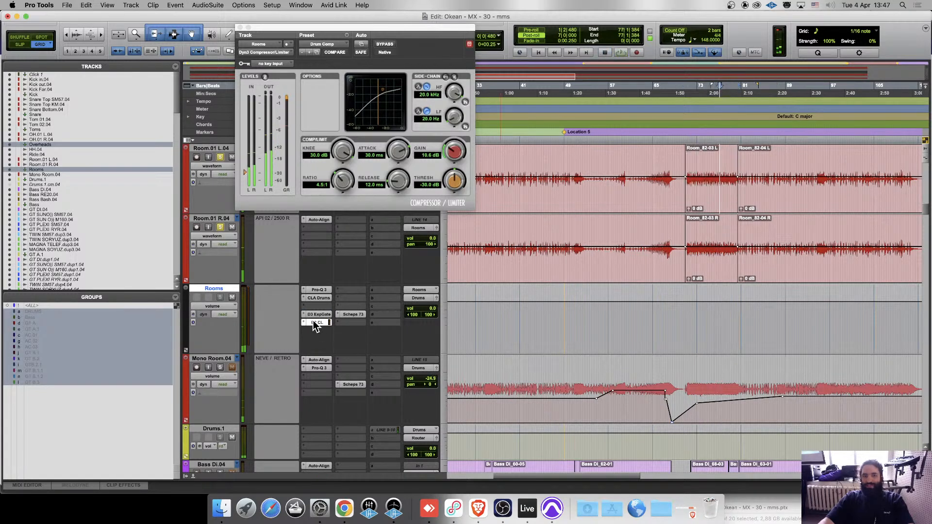
Bring back the Rooms compressor window, audition it in playback, and select the Room_82-03 L clip.
left_click(313, 322)
left_click(313, 323)
key("space")
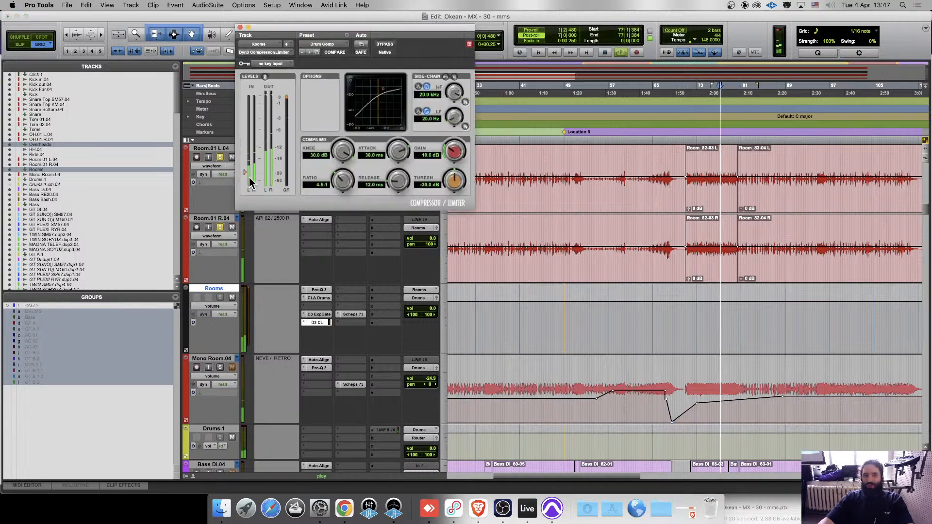
key("space")
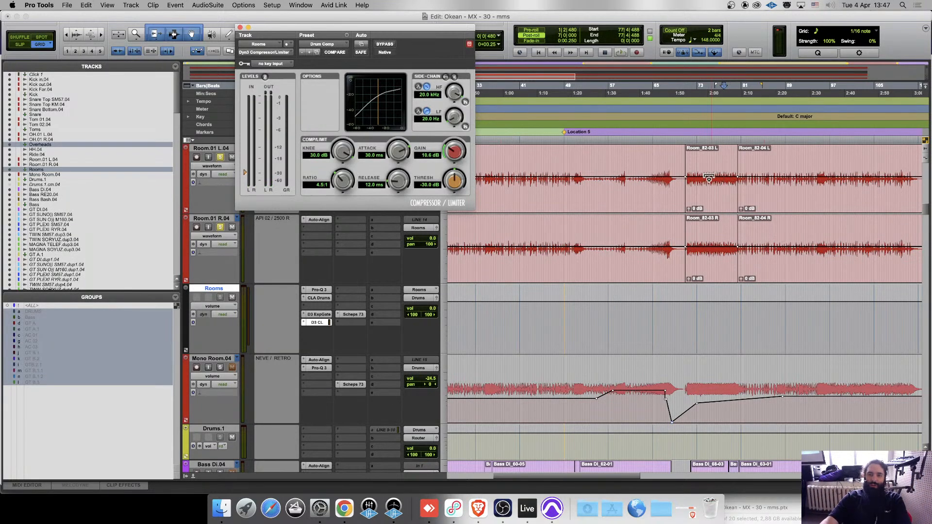
left_click(698, 206)
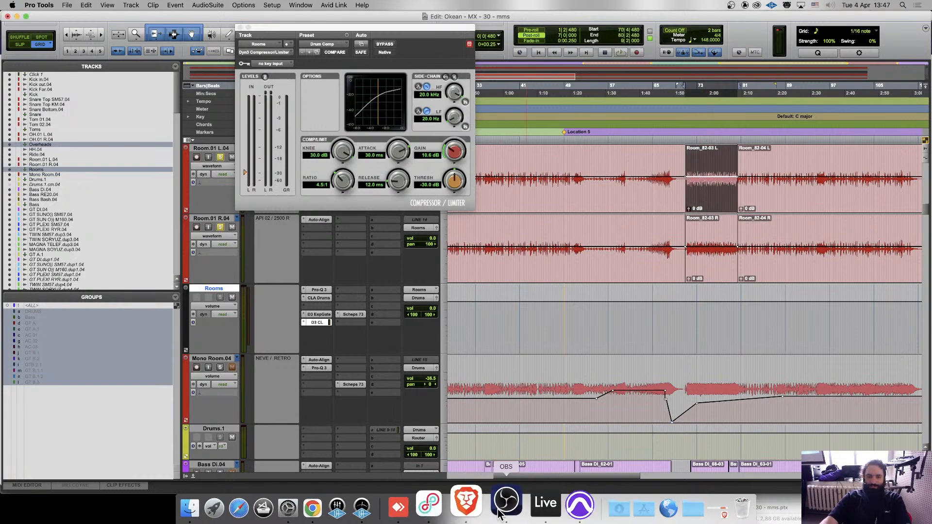
Switch to the Summary slide in Brave and highlight the bullets on using expansion and on hold or hysteresis controls.
left_click(457, 502)
triple_click(307, 205)
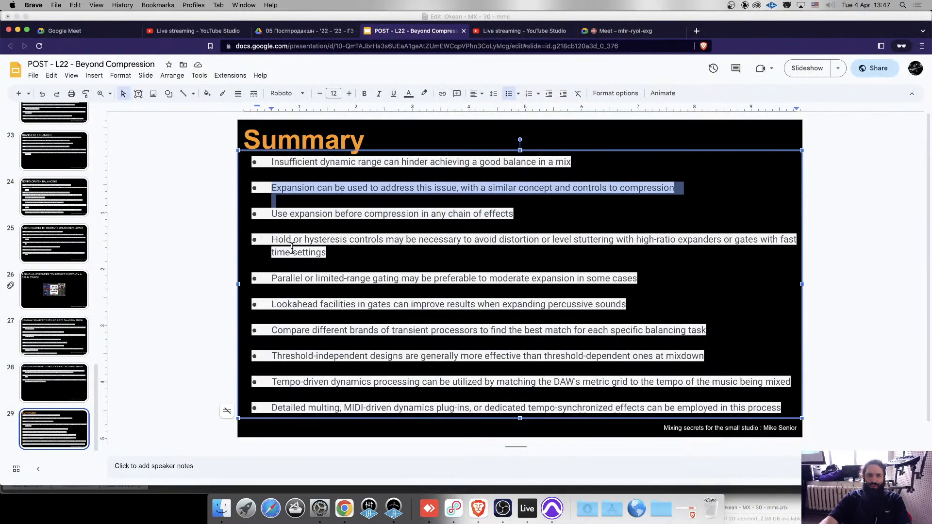
triple_click(293, 241)
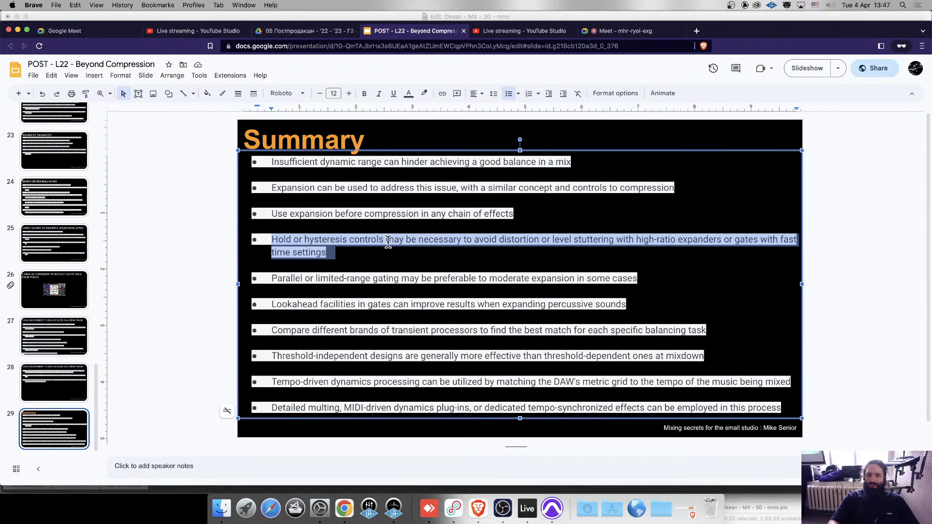